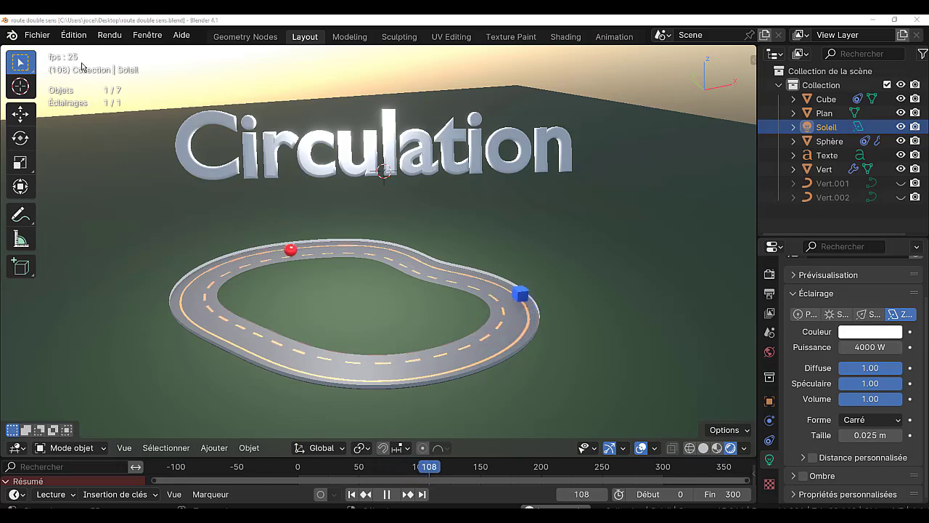
left_click(71, 37)
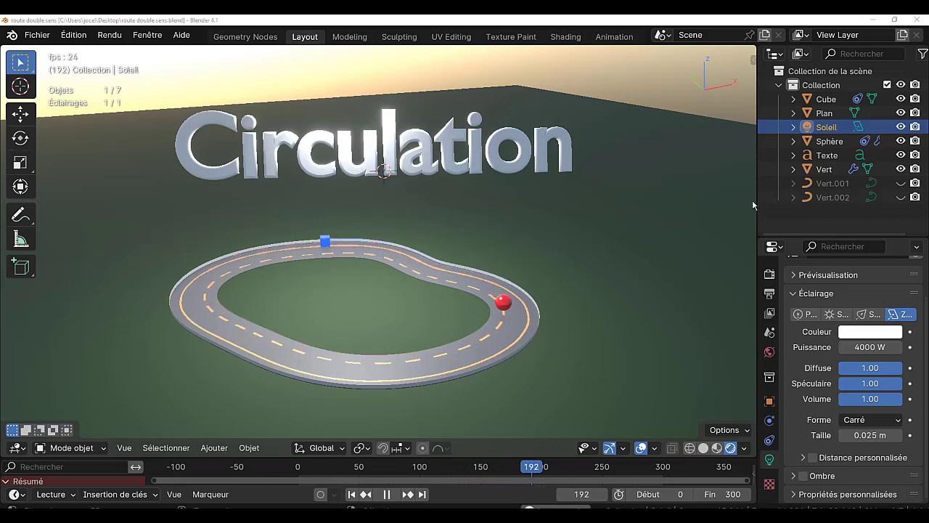
left_click_drag(758, 204, 802, 204)
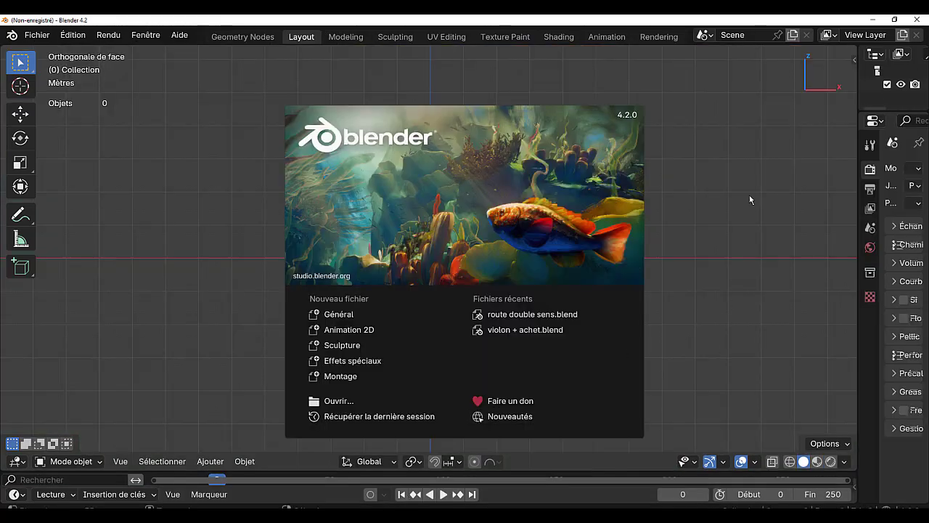
Step: Dismiss the splash screen and look up the Single Vert option among the mesh objects that can be added
left_click(744, 169)
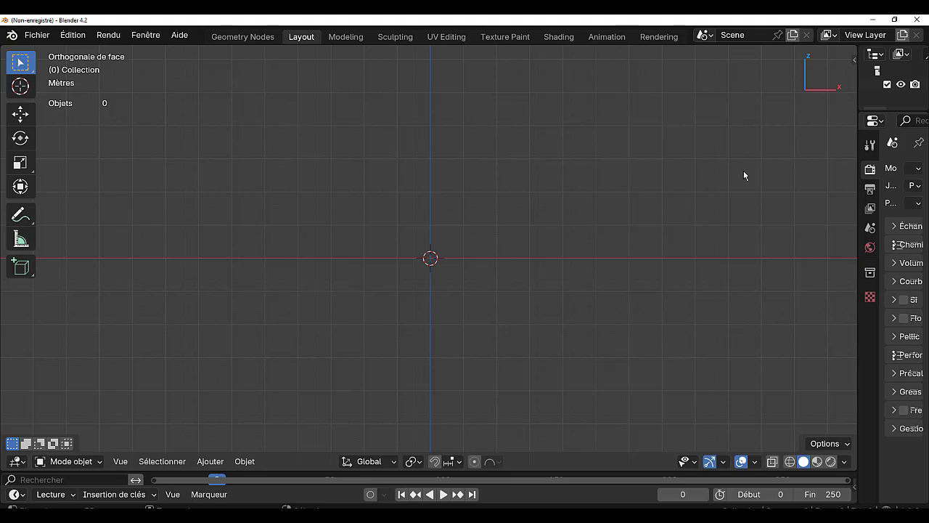
left_click(210, 462)
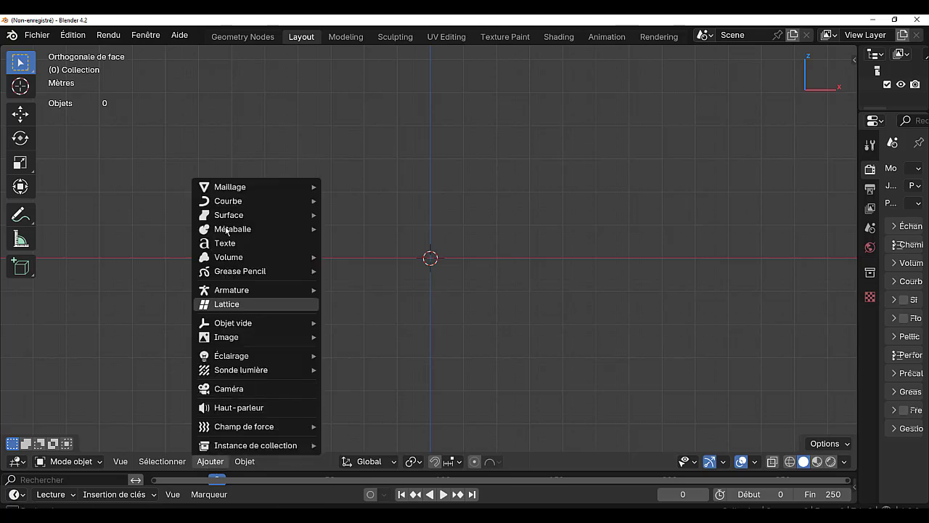
mouse_move(237, 190)
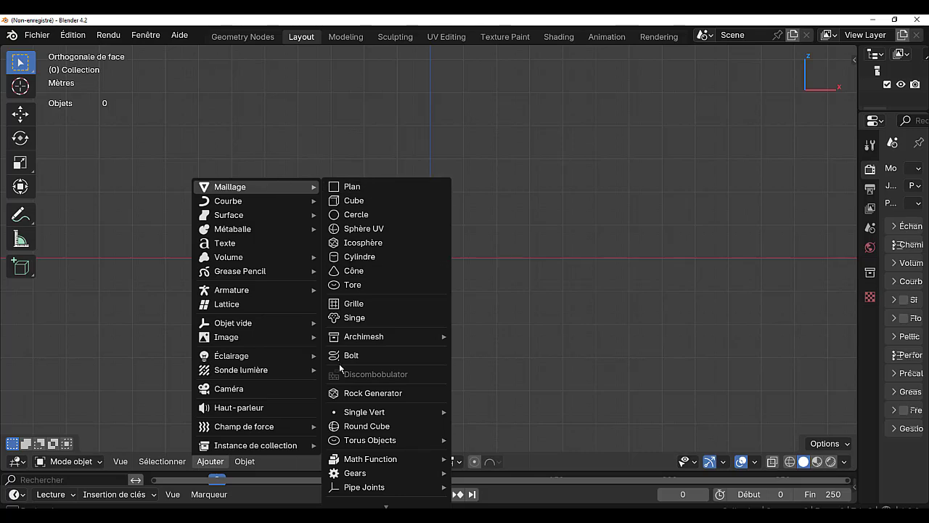
mouse_move(355, 413)
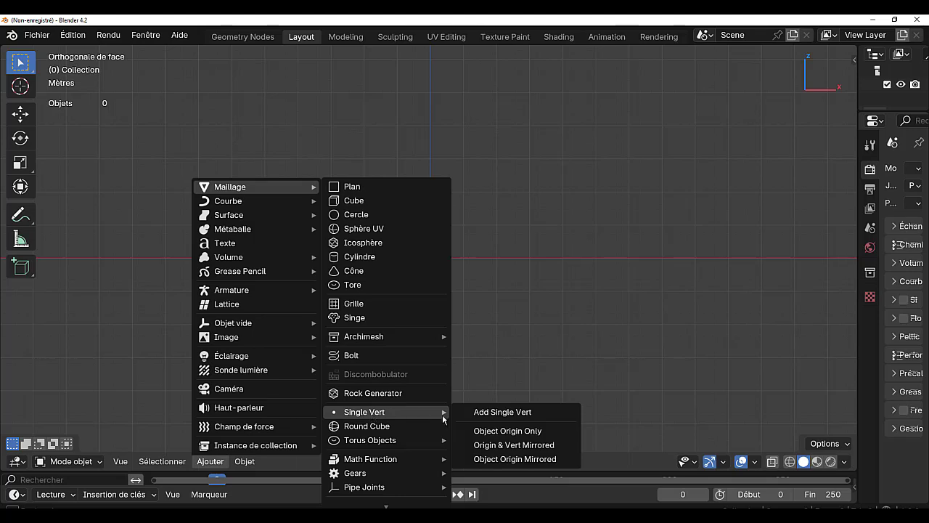
left_click(491, 412)
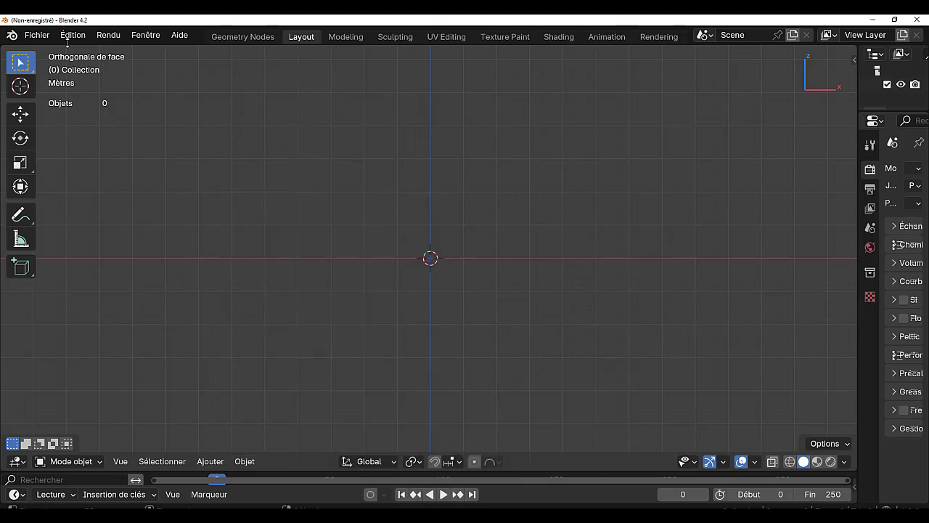
Step: Search the add-on preferences for "verti", check the Extra Mesh Objects add-on, and close the preferences
left_click(73, 37)
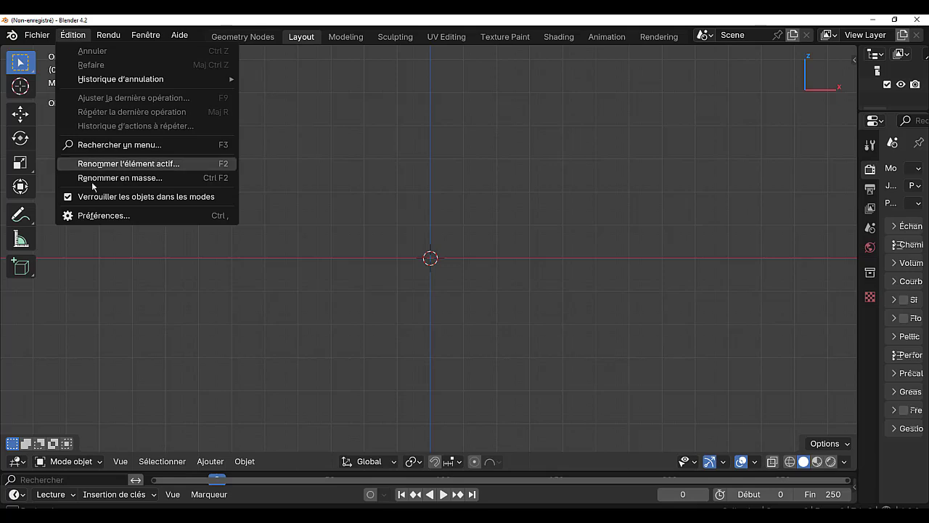
left_click(98, 216)
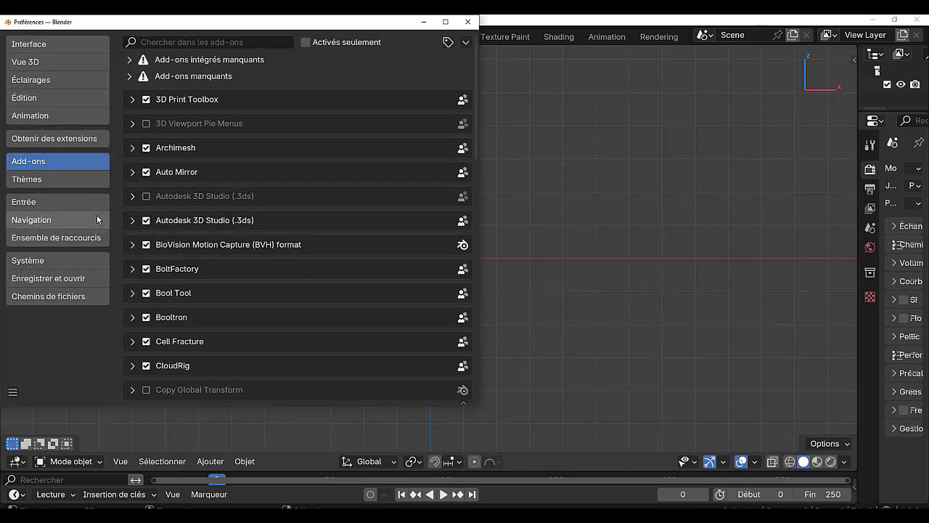
left_click_drag(287, 28, 384, 82)
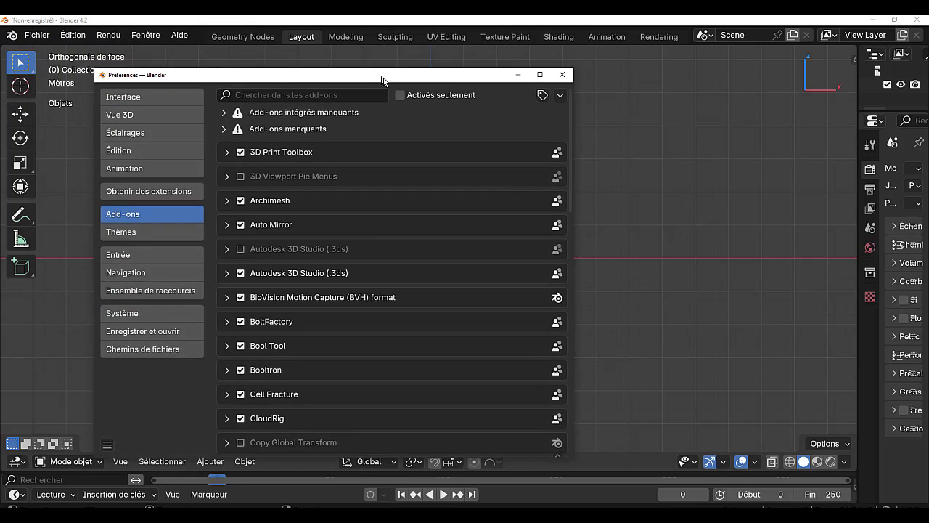
left_click(441, 99)
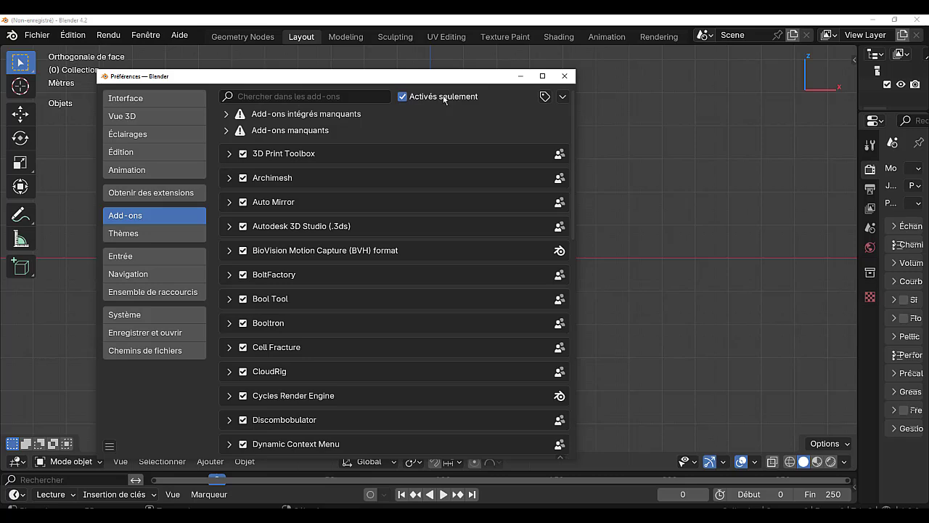
left_click(403, 97)
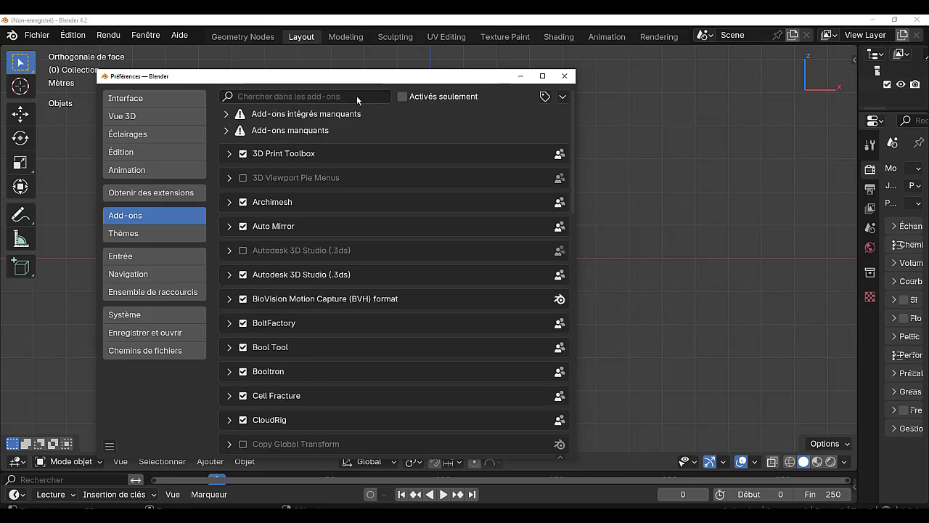
left_click(264, 99)
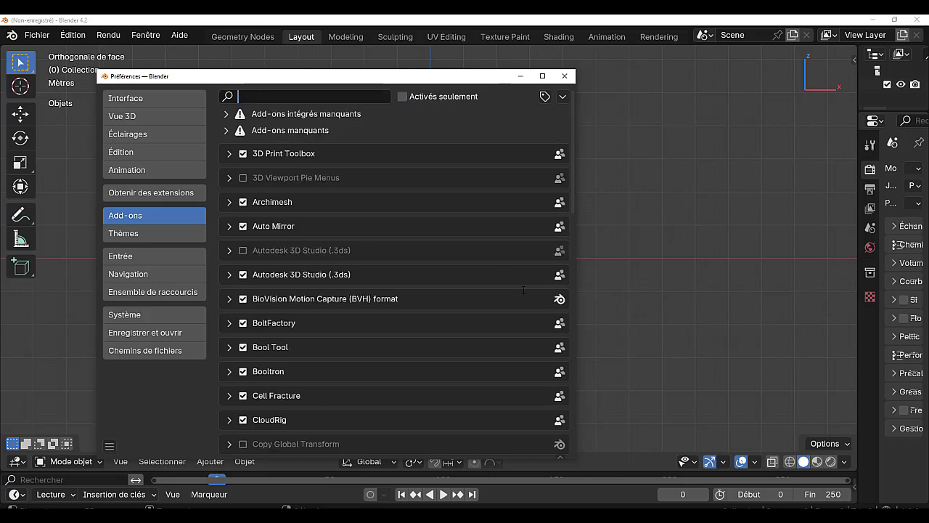
type("verti")
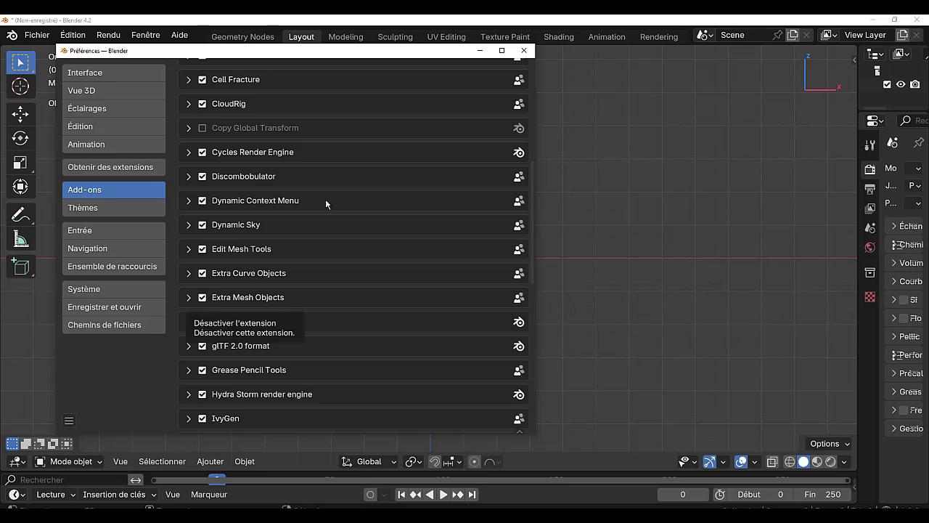
left_click(524, 50)
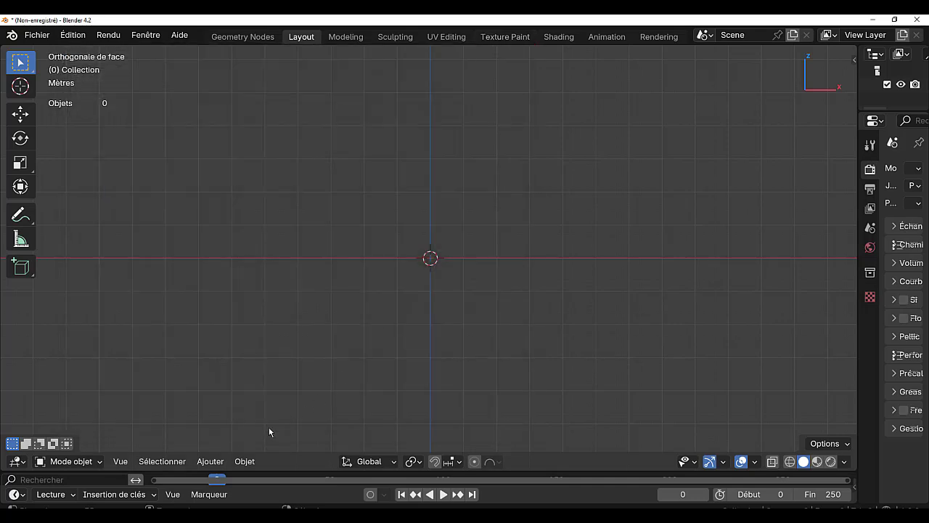
Step: Add a single-vertex mesh at the origin and switch to vertex selection mode
left_click(210, 461)
mouse_move(280, 181)
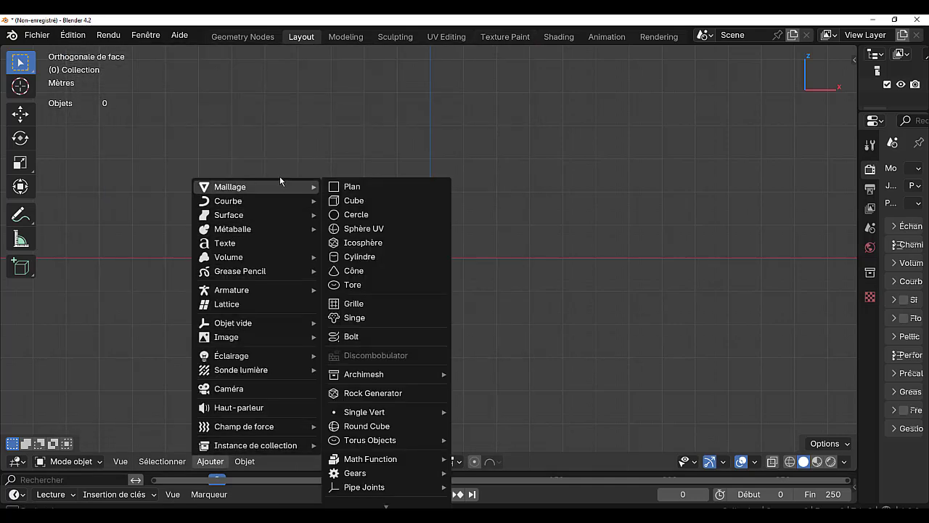
mouse_move(376, 412)
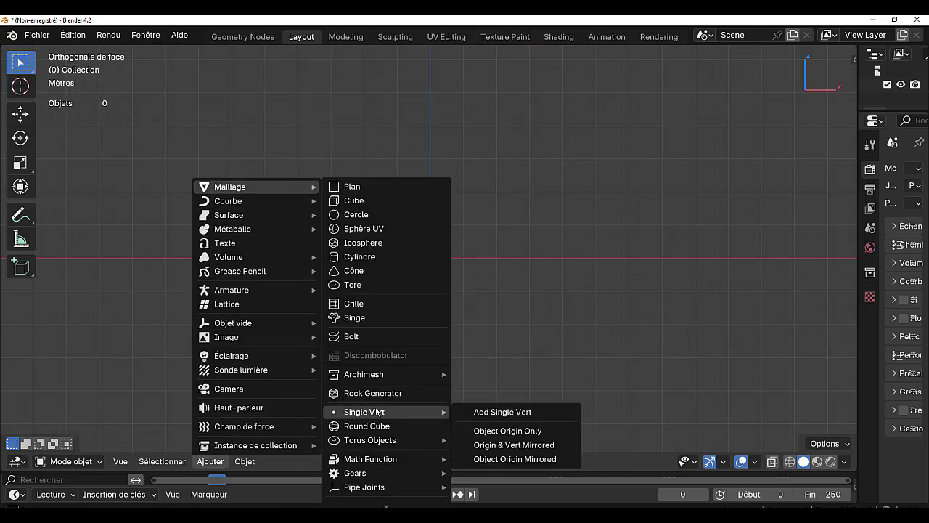
left_click(509, 413)
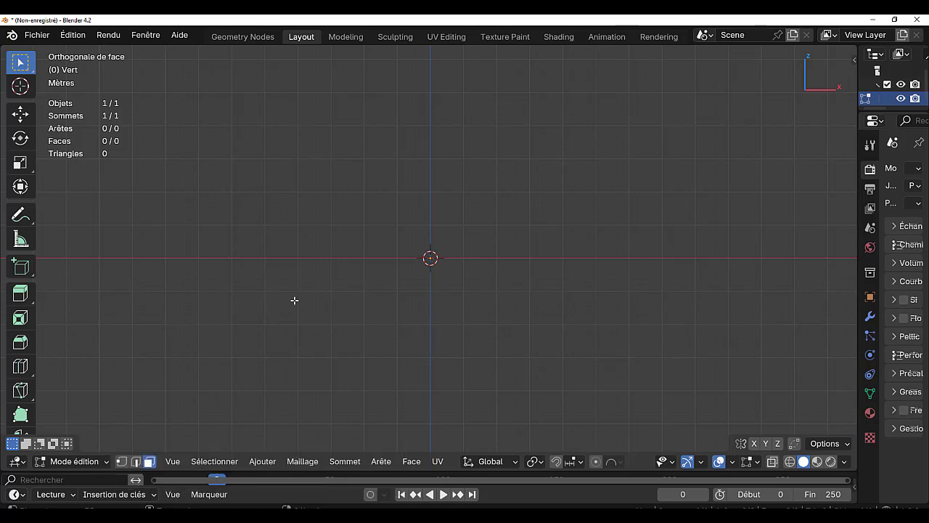
key("1")
Step: Extrude the vertex twelve times in front view to trace an irregular clockwise circuit outline that ends just short of the starting vertex
scroll(489, 257, "up", 3)
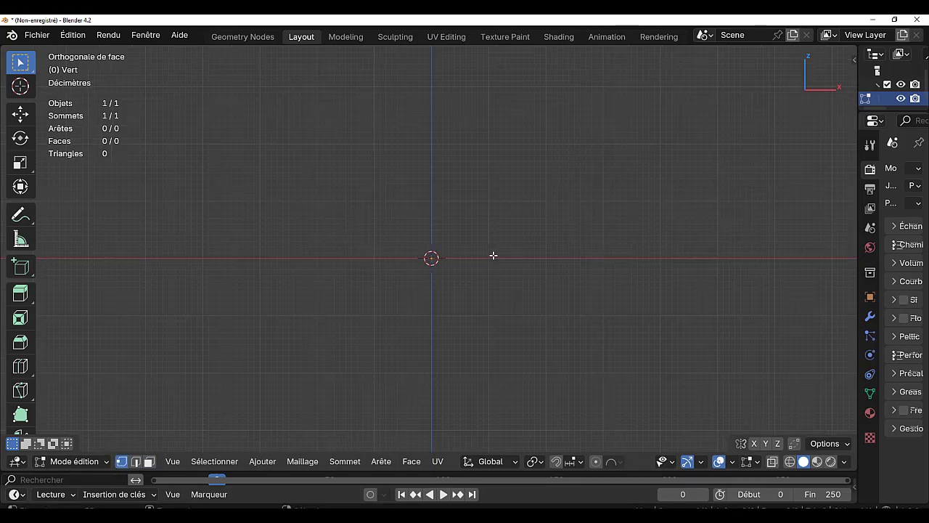
scroll(493, 255, "down", 2)
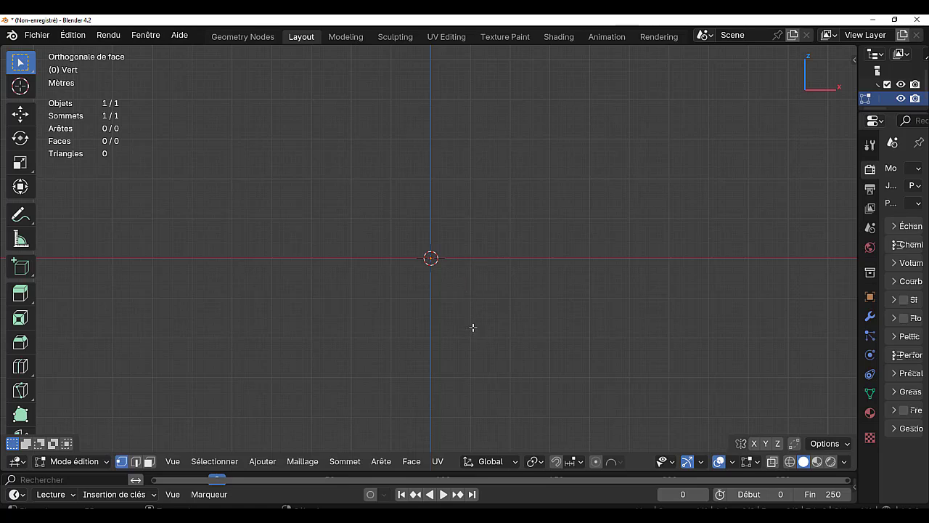
key("e")
left_click(532, 267)
key("e")
left_click(601, 227)
key("e")
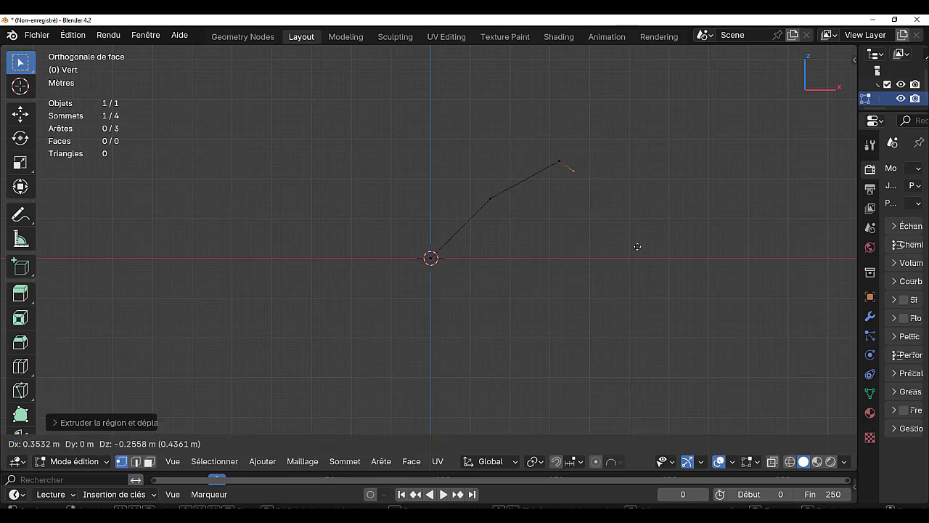
left_click(689, 254)
key("e")
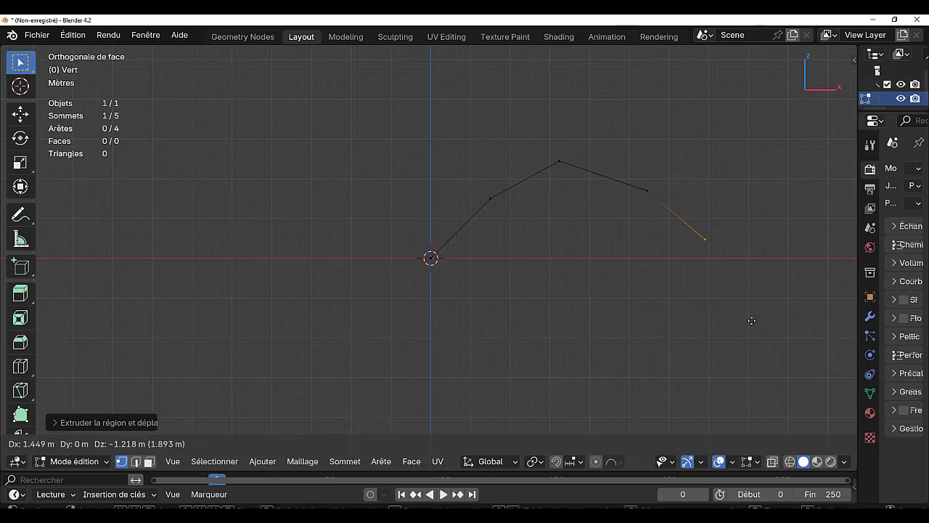
left_click(758, 319)
key("e")
left_click(693, 390)
key("e")
left_click(651, 357)
key("e")
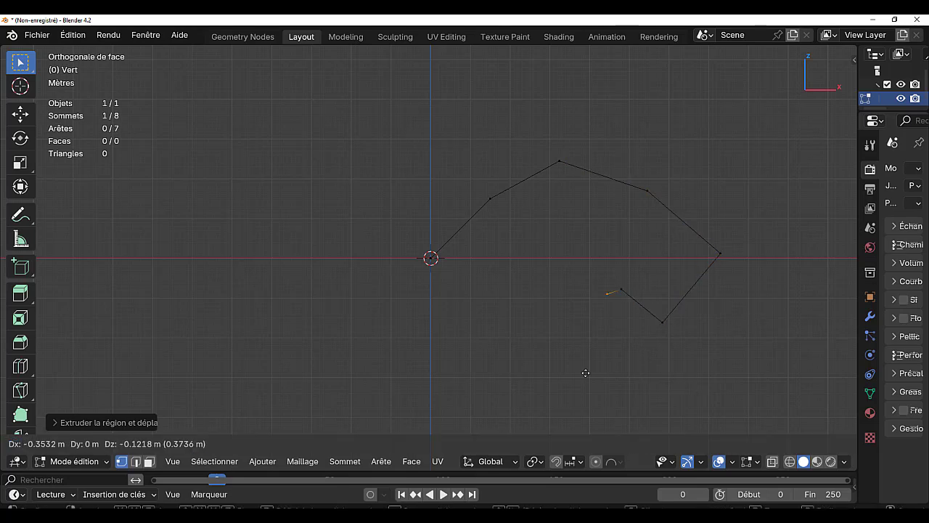
left_click(541, 400)
key("e")
left_click(417, 426)
key("e")
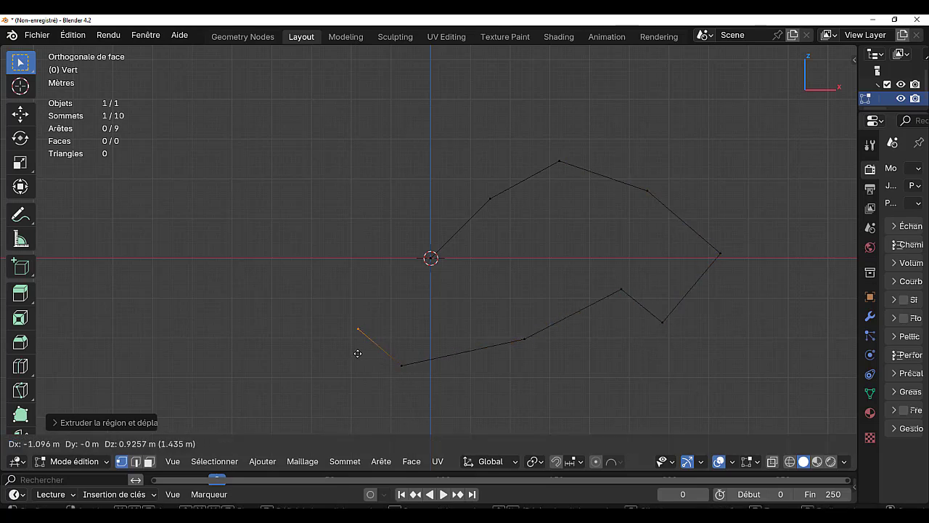
left_click(357, 348)
key("e")
left_click(232, 339)
key("e")
left_click(236, 281)
key("e")
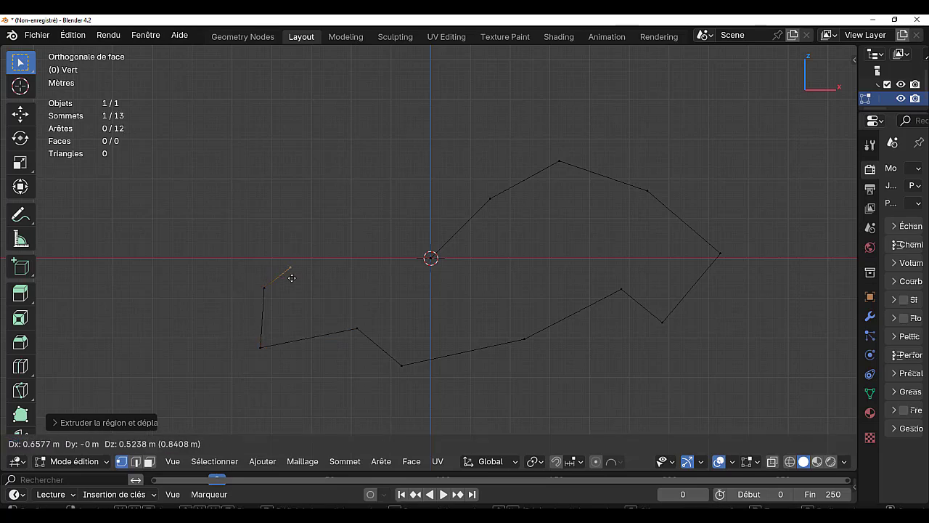
left_click(329, 269)
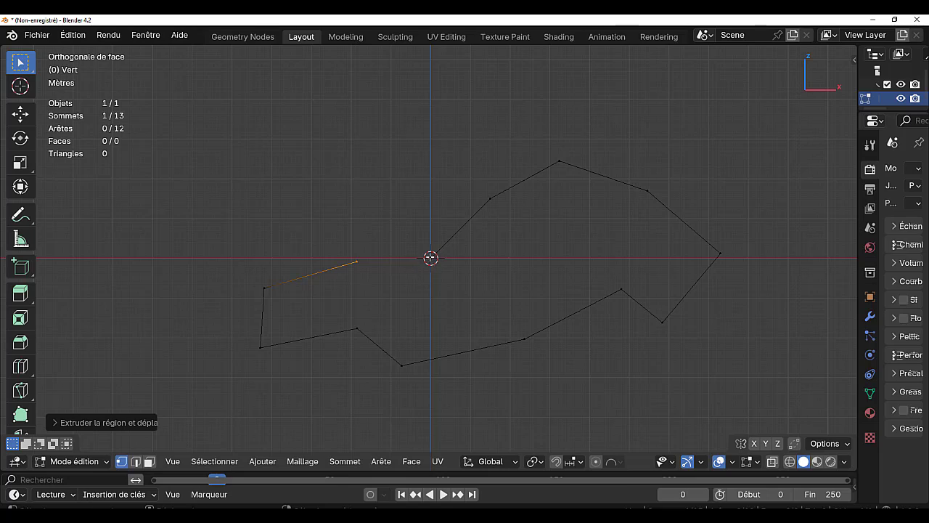
Step: Close the outline with an edge between its last vertex and the starting vertex at the origin, and select all vertices
left_click(430, 258, "shift")
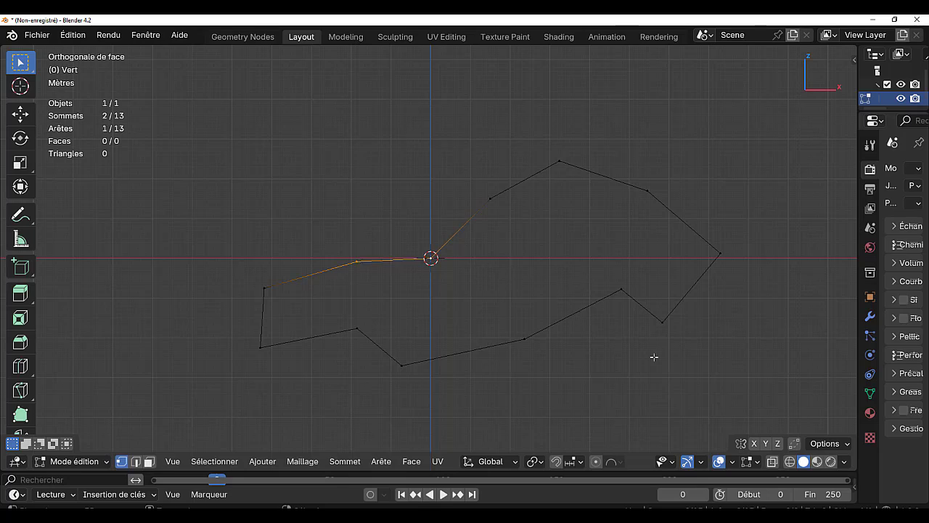
key("a")
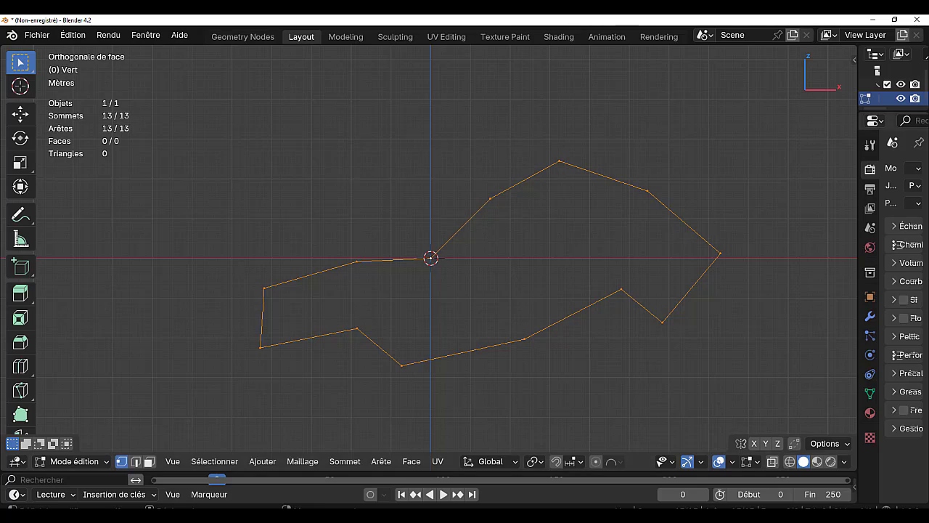
Step: Add a Subdivision Surface modifier to the outline and set its viewport levels to 3
left_click_drag(859, 260, 717, 275)
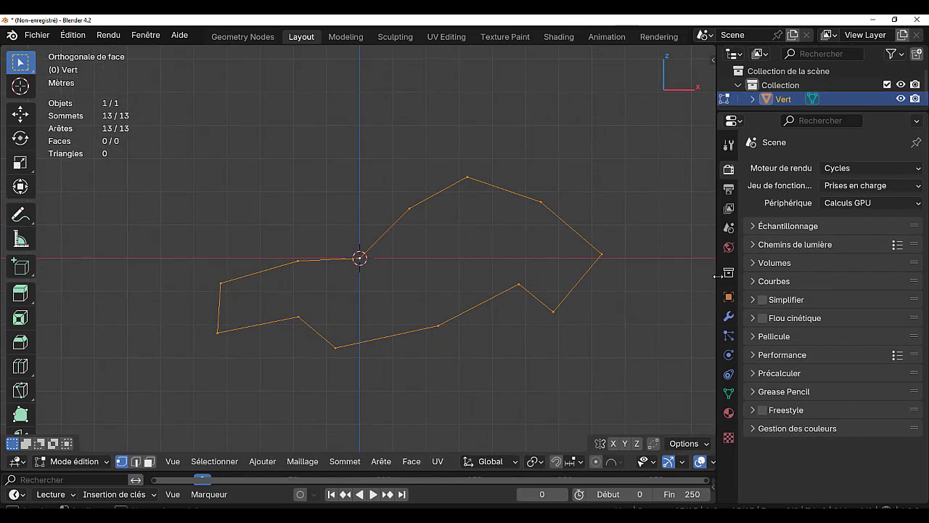
left_click(728, 317)
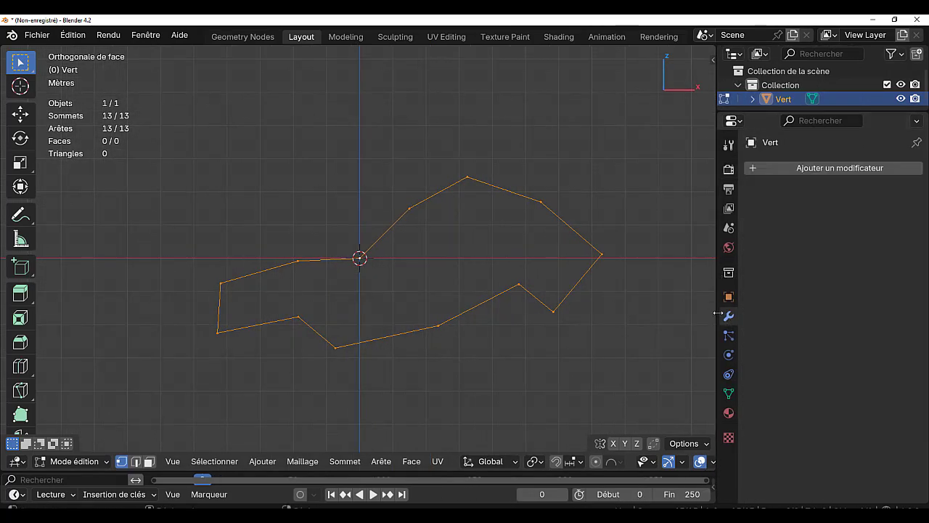
left_click(822, 170)
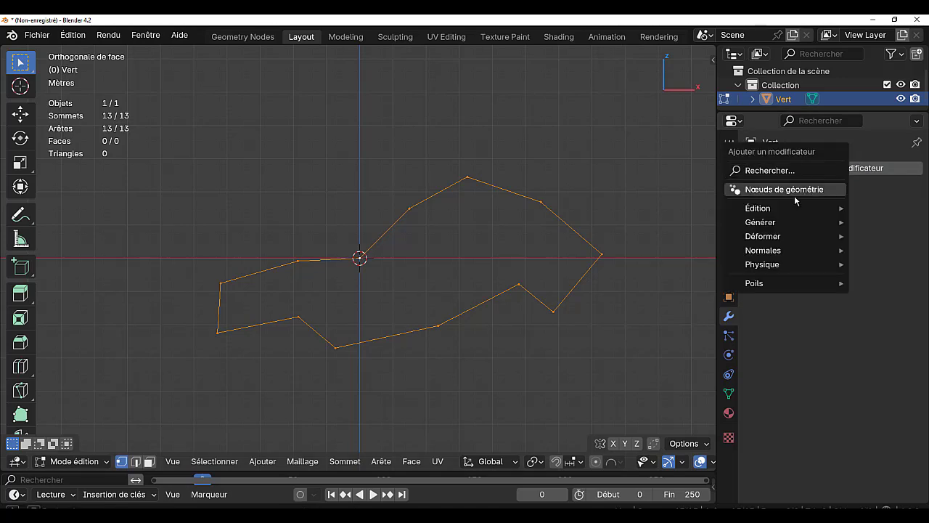
mouse_move(775, 240)
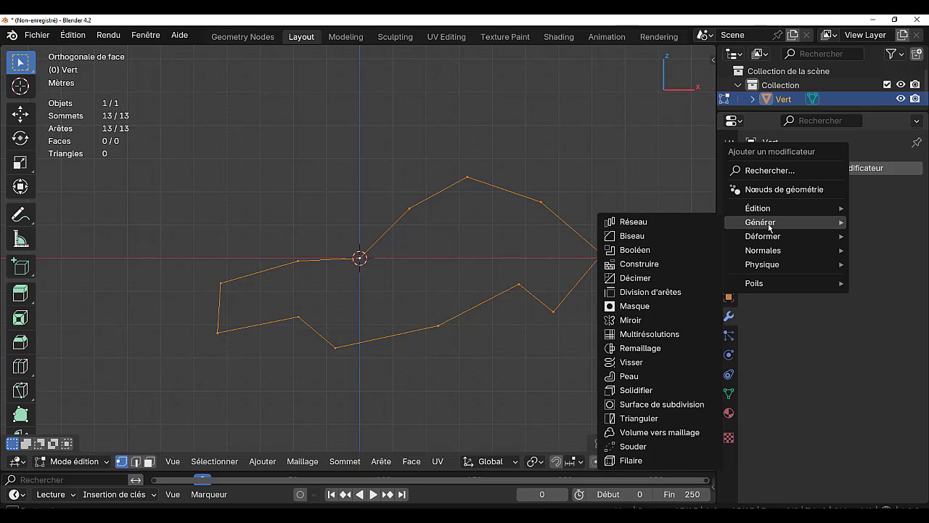
left_click(662, 403)
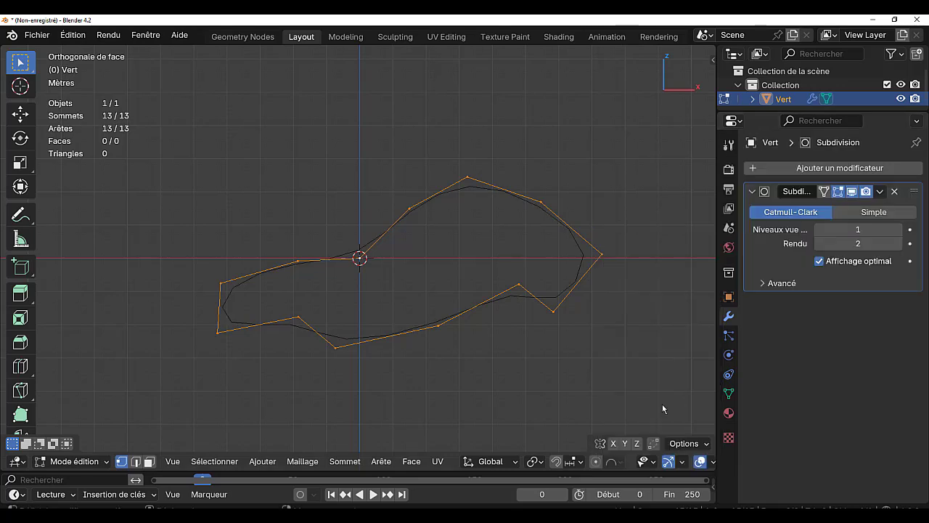
left_click(898, 231)
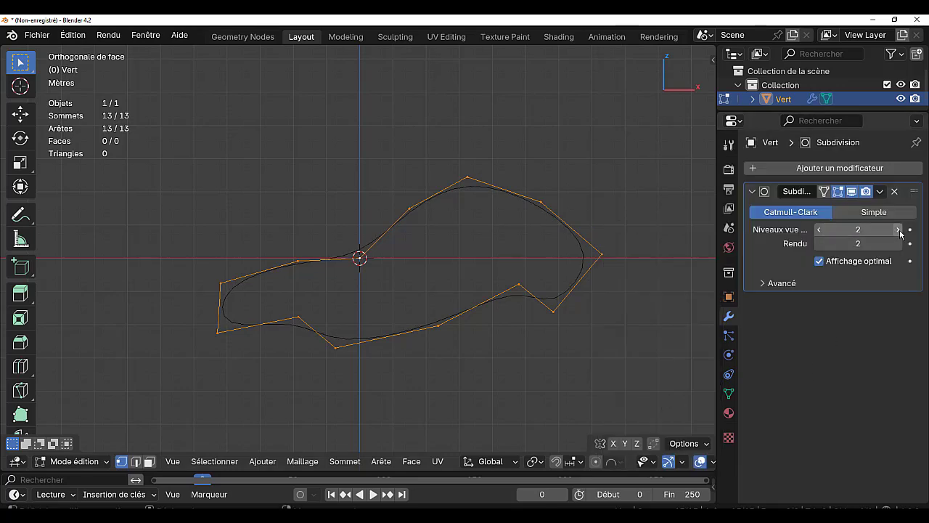
left_click(899, 231)
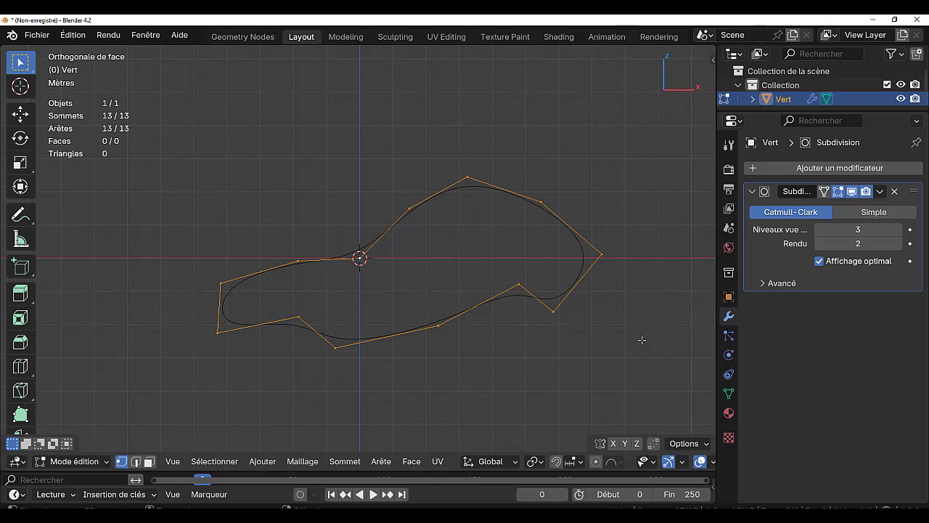
Step: Return to Object Mode and apply the Subdivision Surface modifier to the circuit outline
key("a")
key("Caps_Lock")
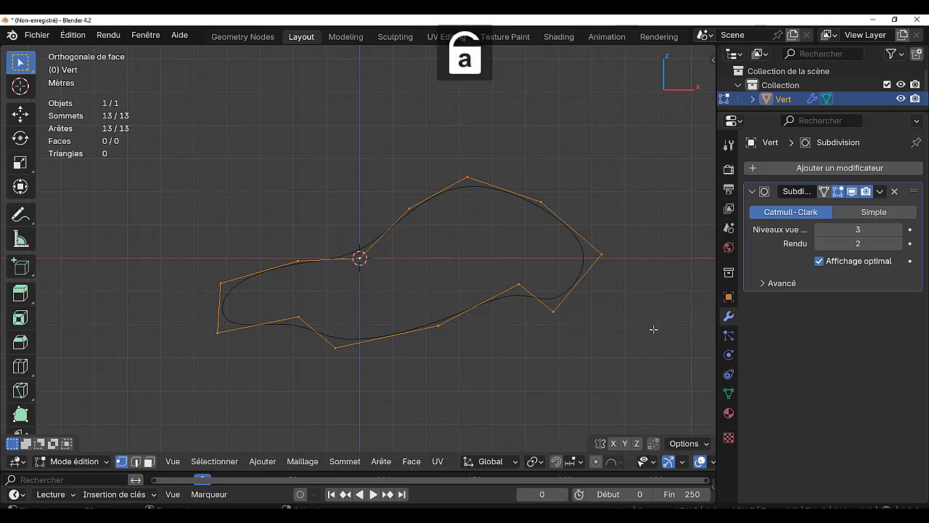
key("Tab")
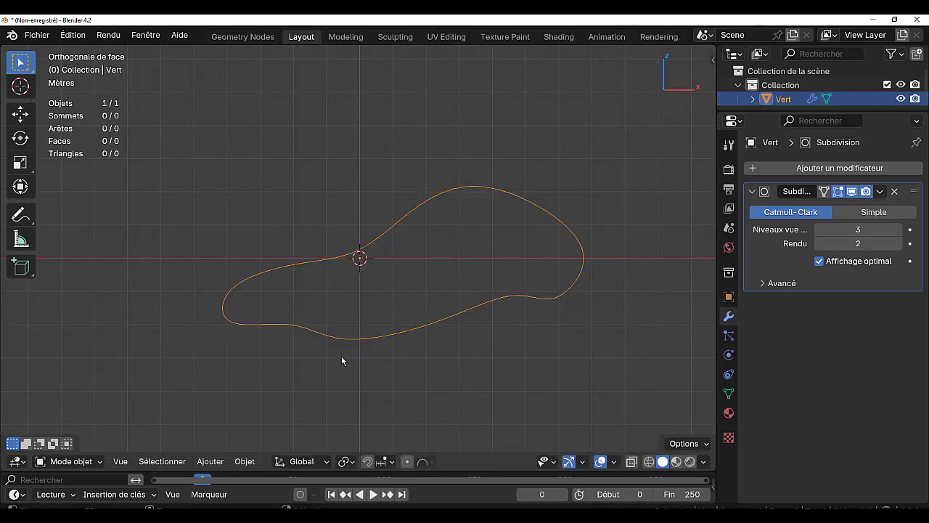
key("Tab")
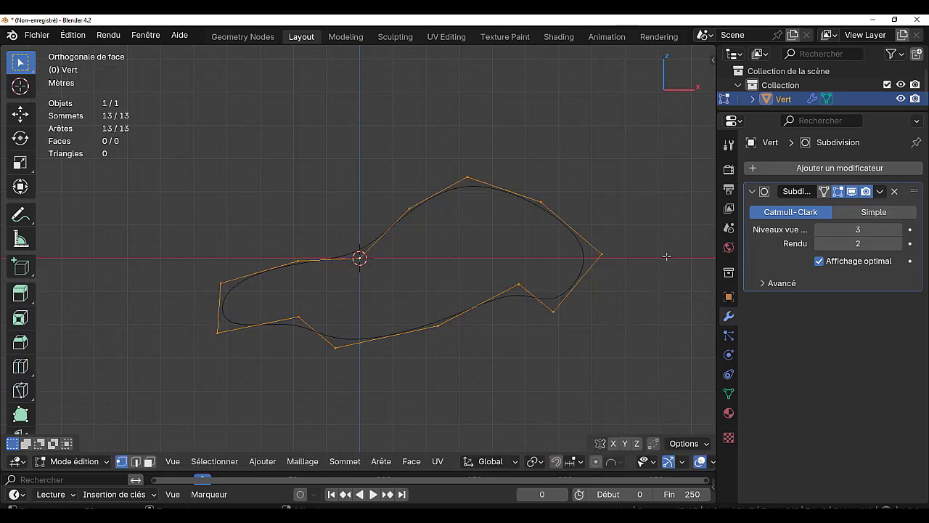
key("Tab")
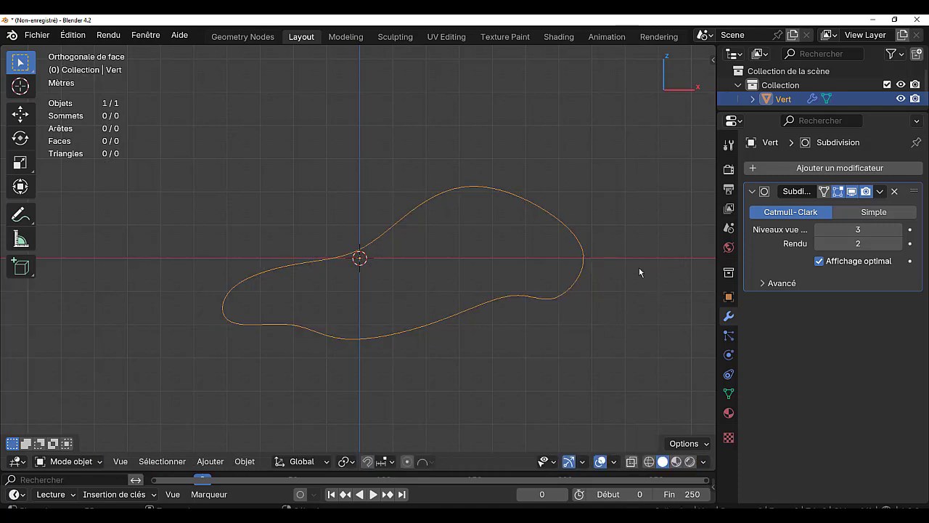
left_click(880, 192)
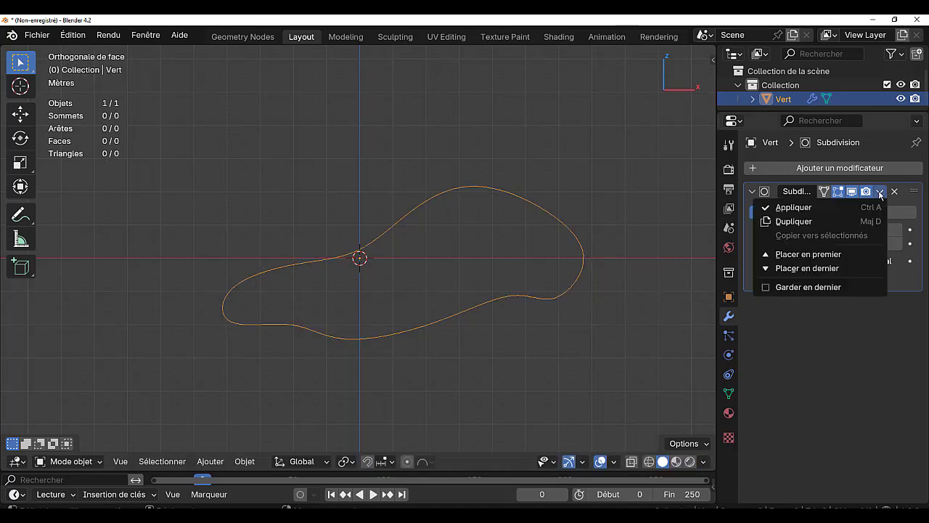
left_click(798, 209)
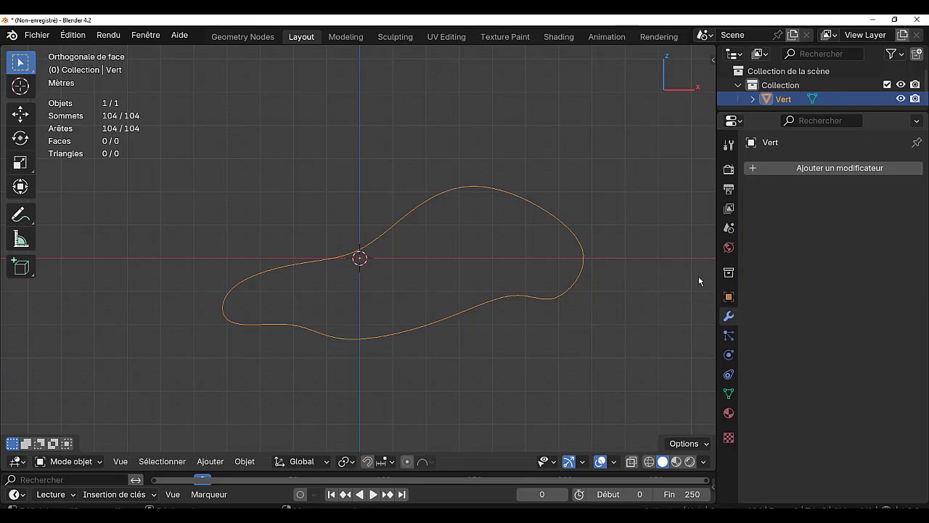
Step: Even out the outline's vertices in Edit Mode with the LoopTools Space and Relax operations
key("Tab")
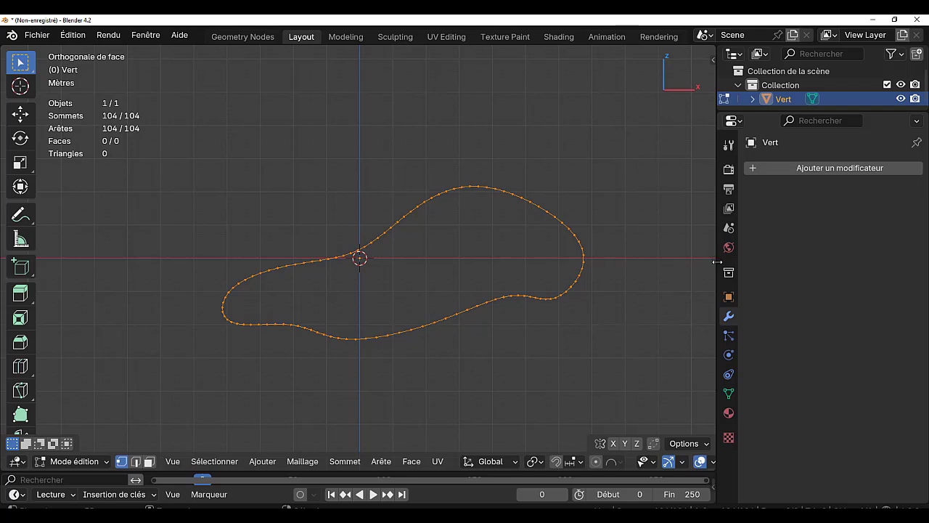
left_click_drag(717, 261, 744, 261)
scroll(688, 293, "up", 1)
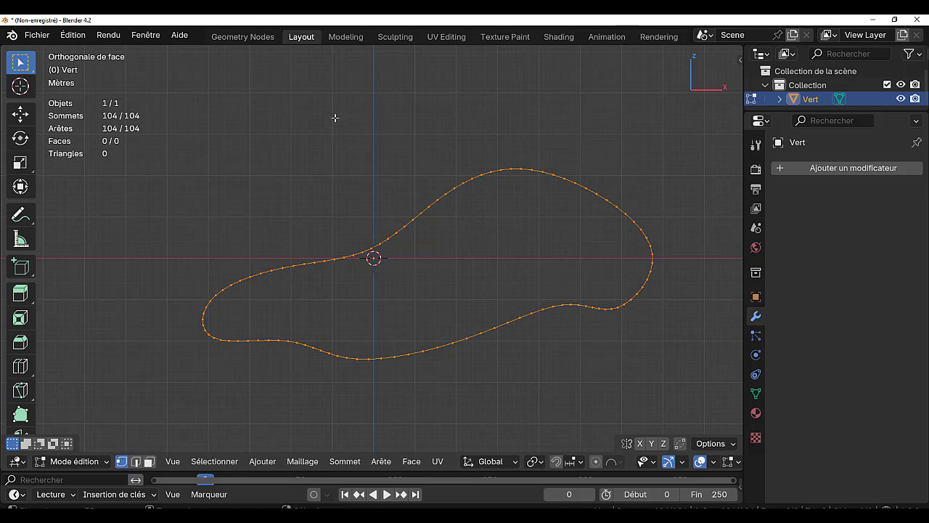
right_click(268, 125)
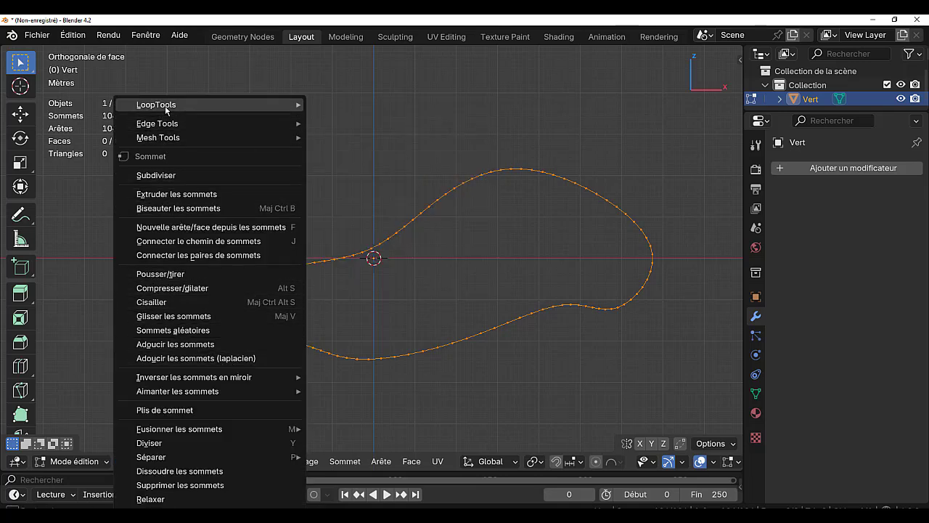
mouse_move(168, 105)
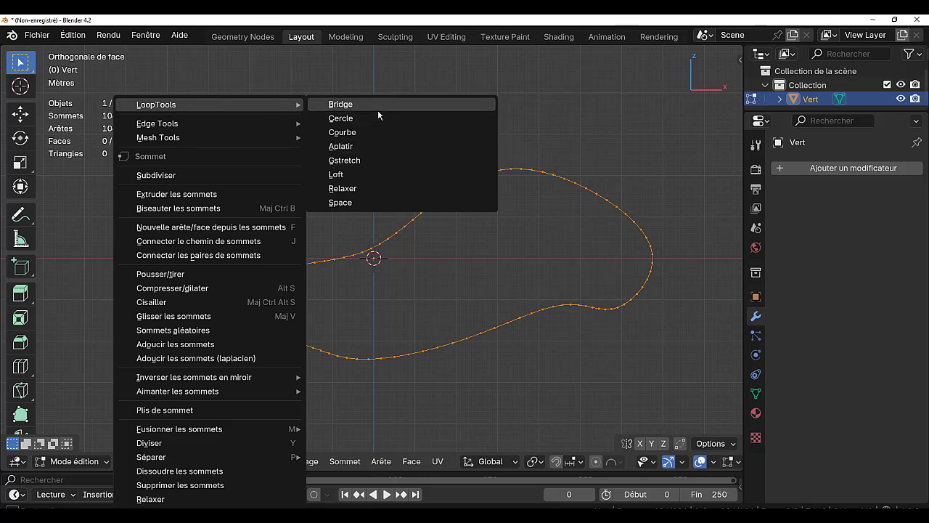
left_click(352, 204)
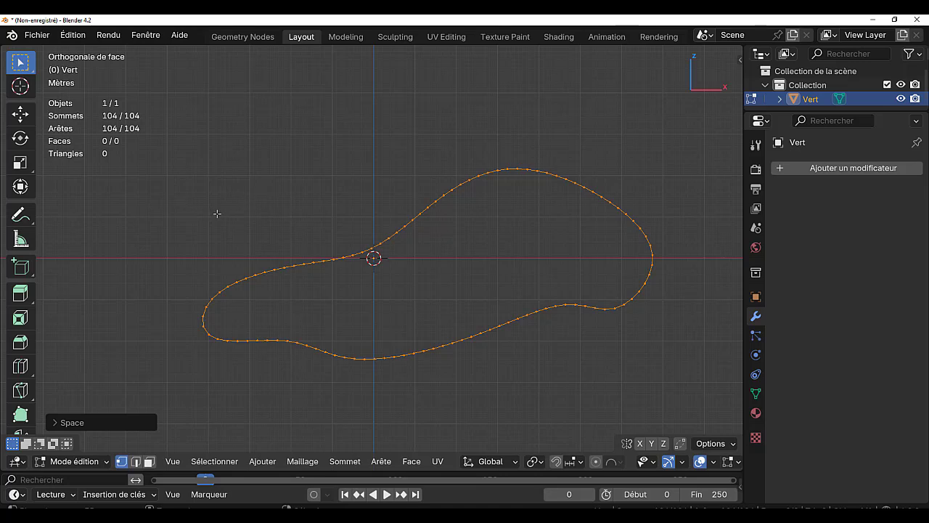
right_click(194, 213)
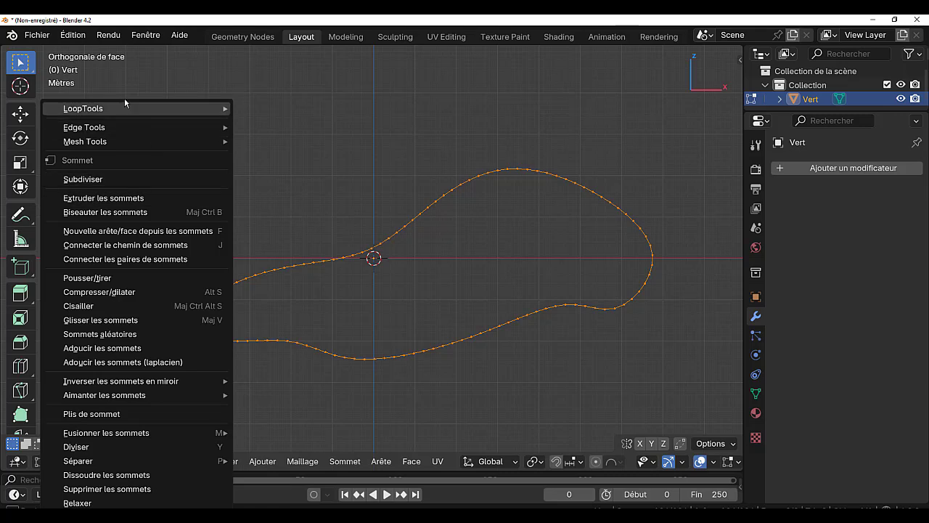
mouse_move(126, 108)
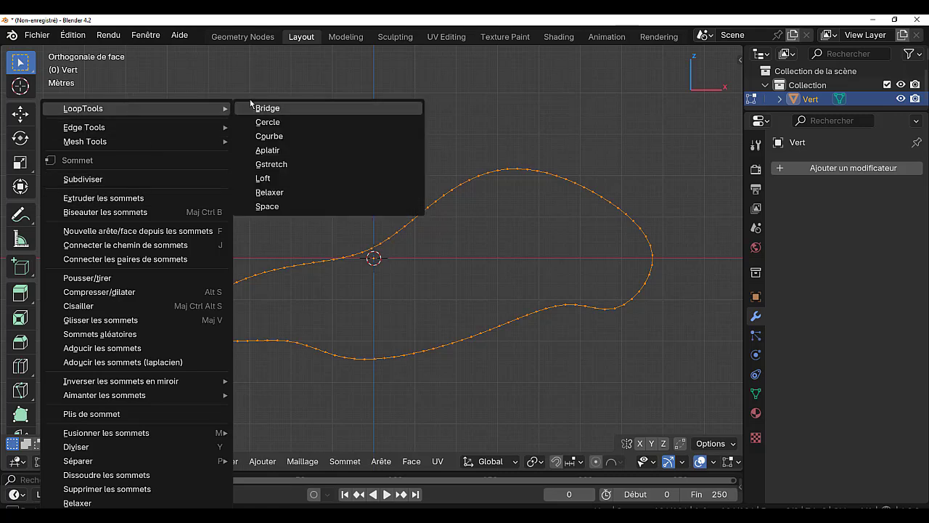
left_click(270, 192)
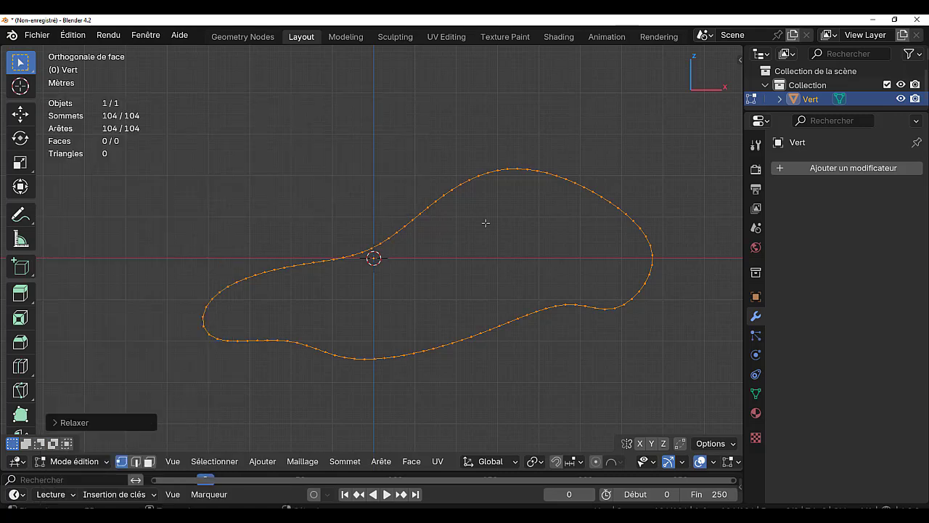
Step: Offset the selected outline outward with Offset Edges, using a width of 1.23 and a 0° angle
left_click(410, 464)
mouse_move(383, 464)
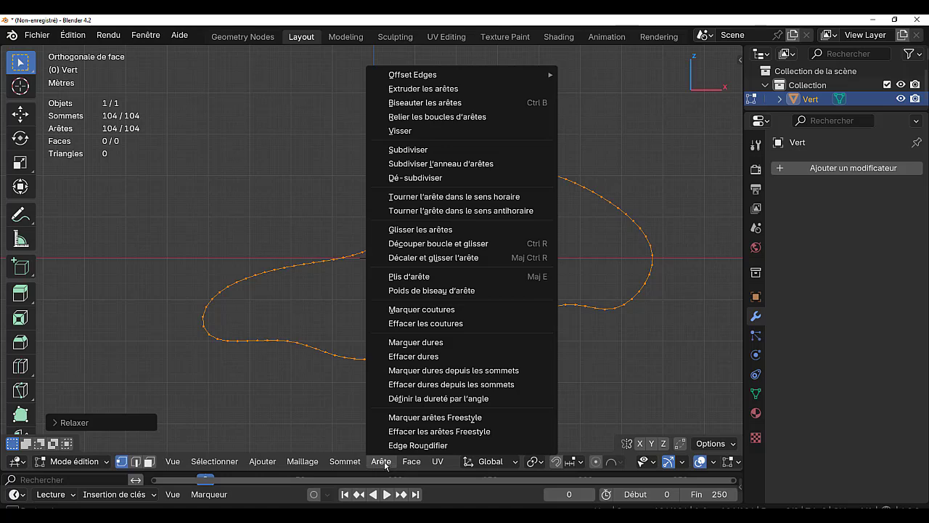
mouse_move(408, 74)
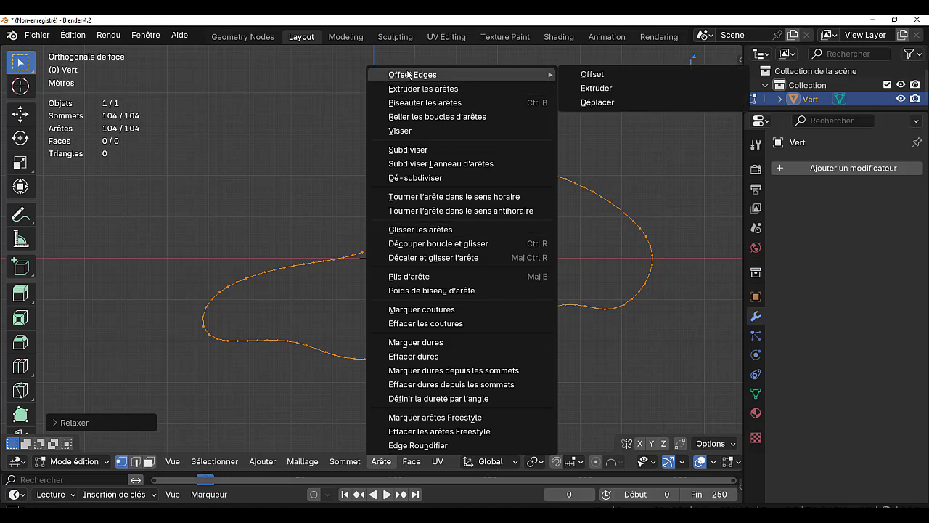
left_click(602, 74)
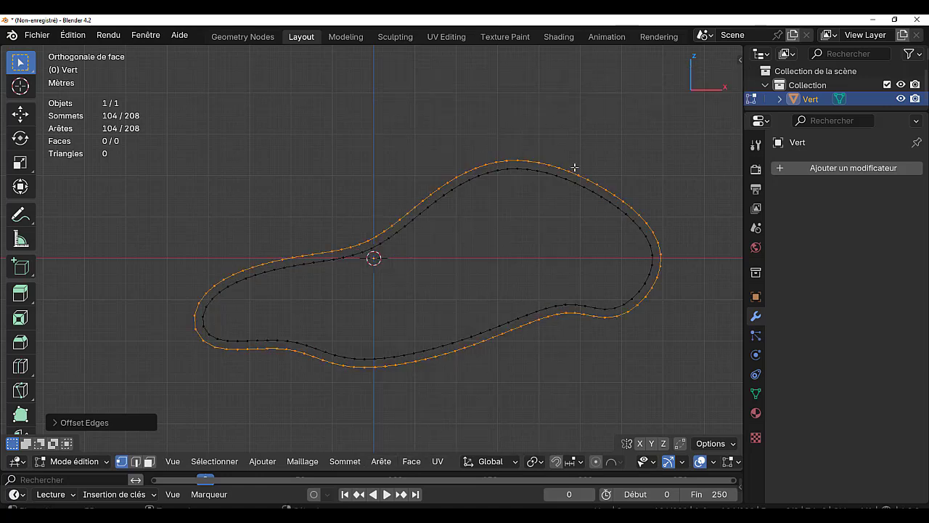
left_click(83, 422)
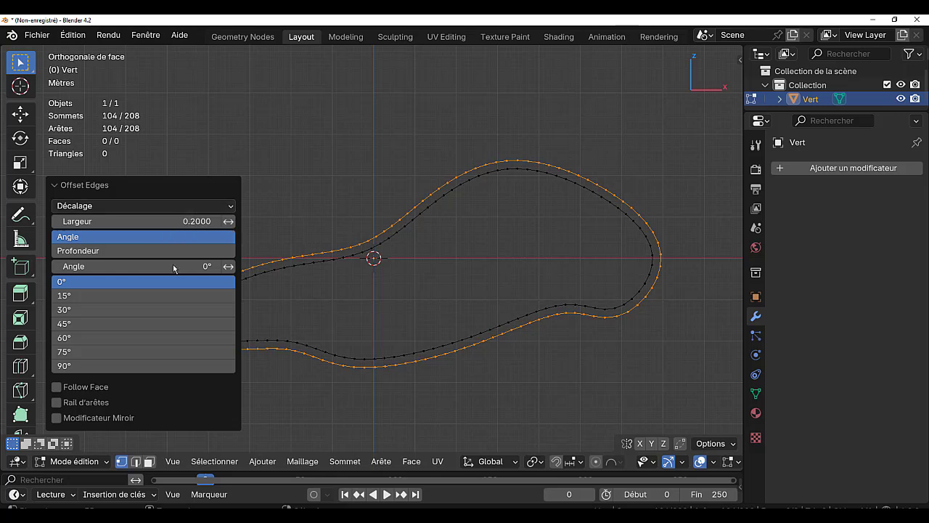
left_click(215, 221)
left_click(216, 221)
left_click(216, 222)
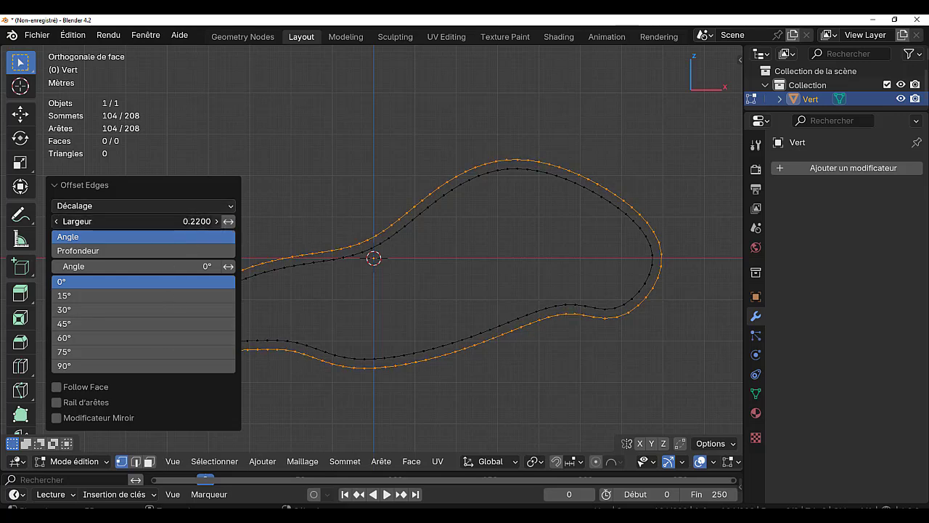
left_click(216, 221)
left_click(215, 221)
left_click_drag(216, 221, 239, 220)
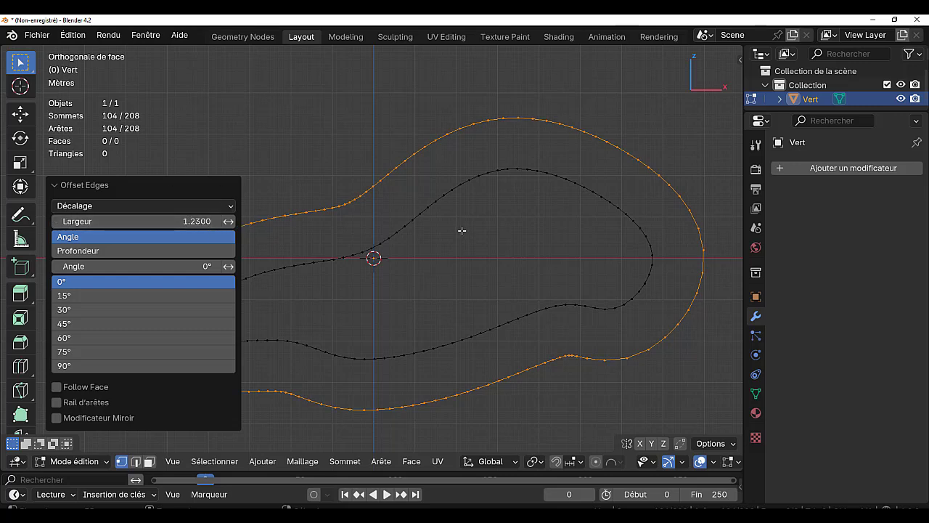
Step: Select only the outer edge loop and space its vertices evenly with LoopTools Space
right_click(193, 160, "shift")
left_click(211, 152)
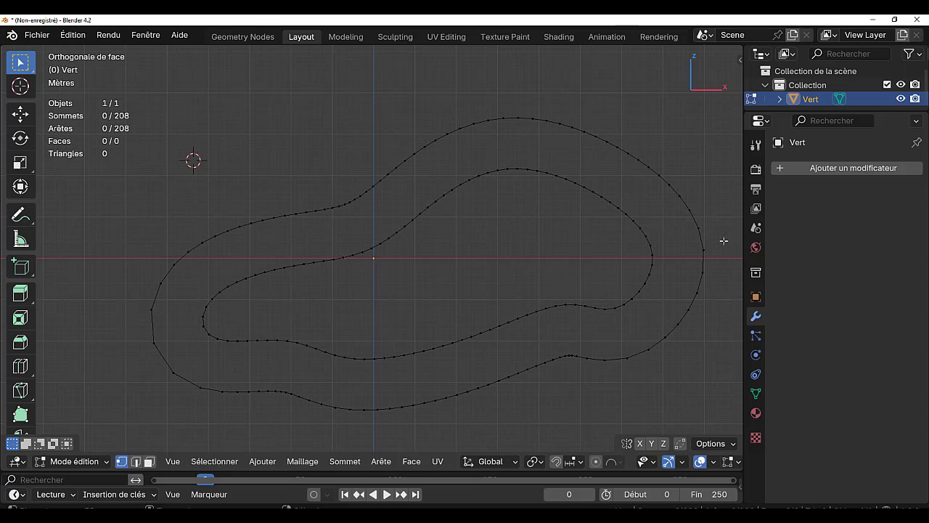
left_click(425, 404, "alt")
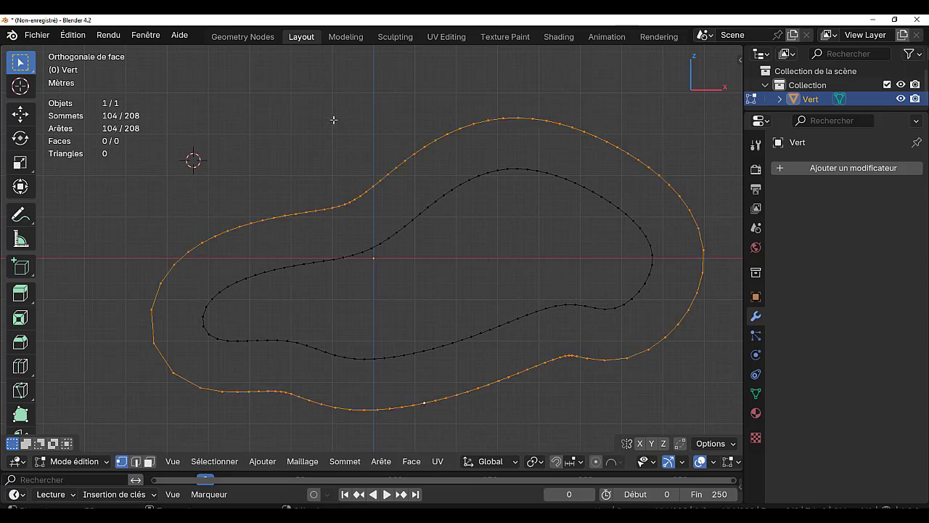
key("q")
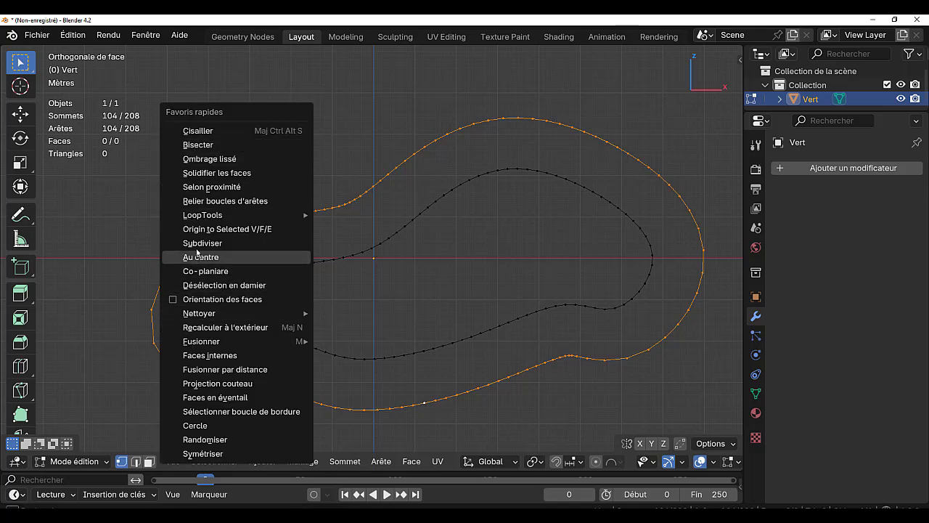
mouse_move(199, 217)
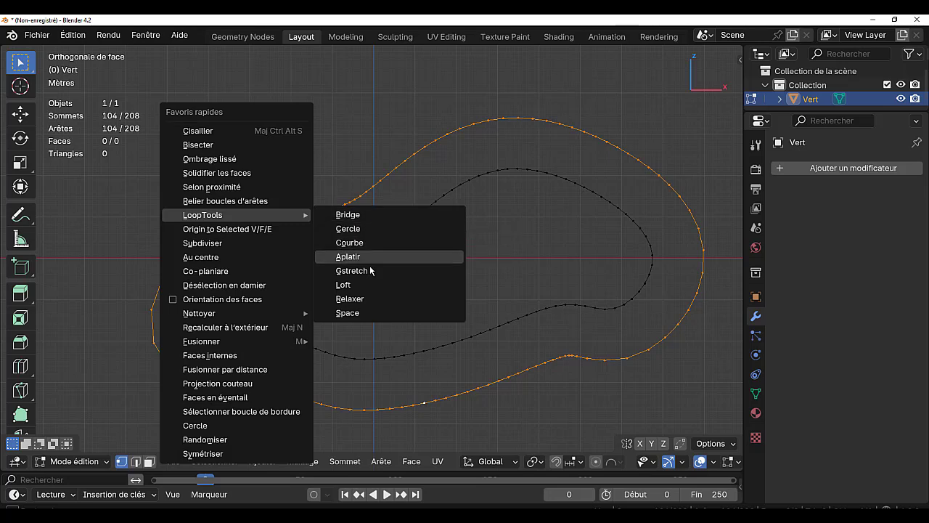
left_click(367, 313)
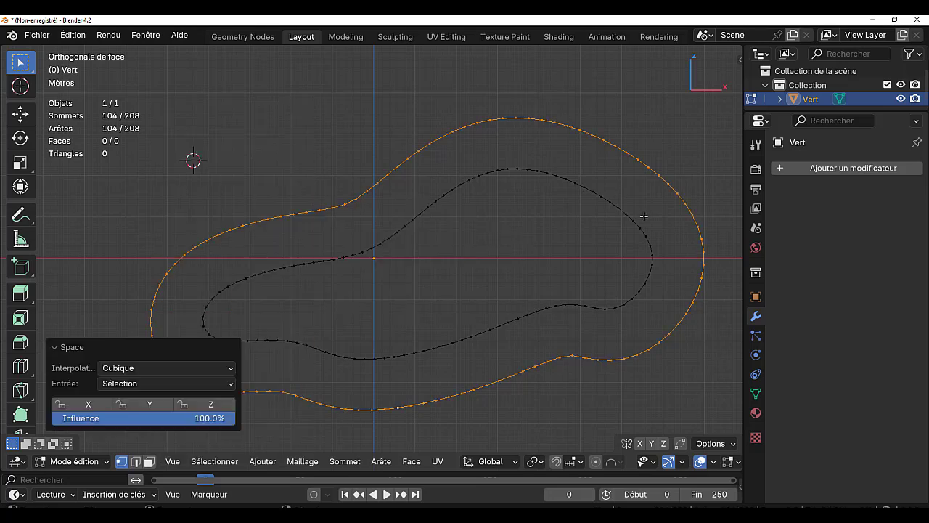
Step: Select both outlines and bridge the edge loops to fill the road surface between them
key("a")
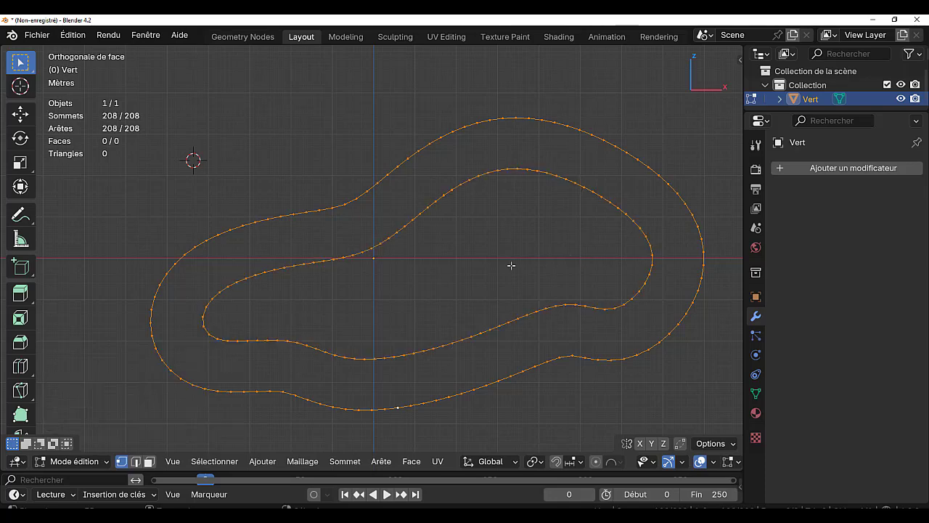
left_click(411, 462)
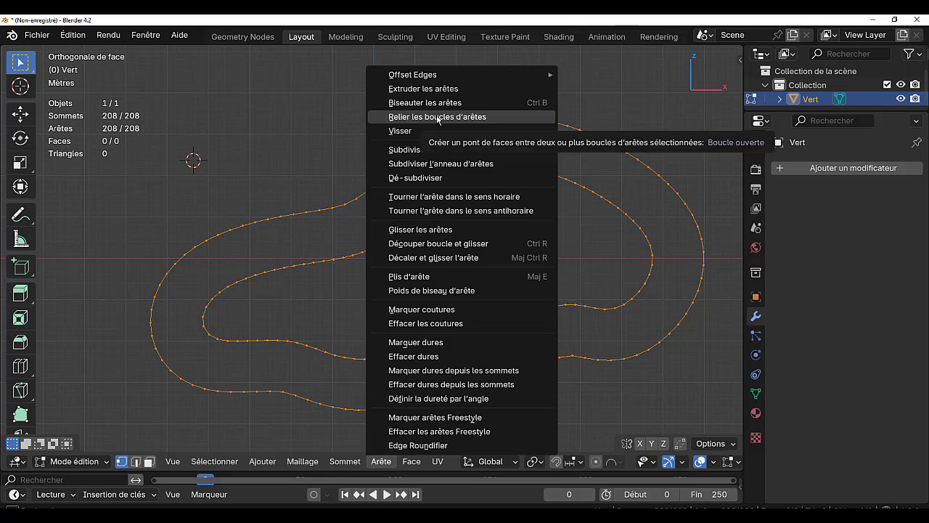
left_click(438, 117)
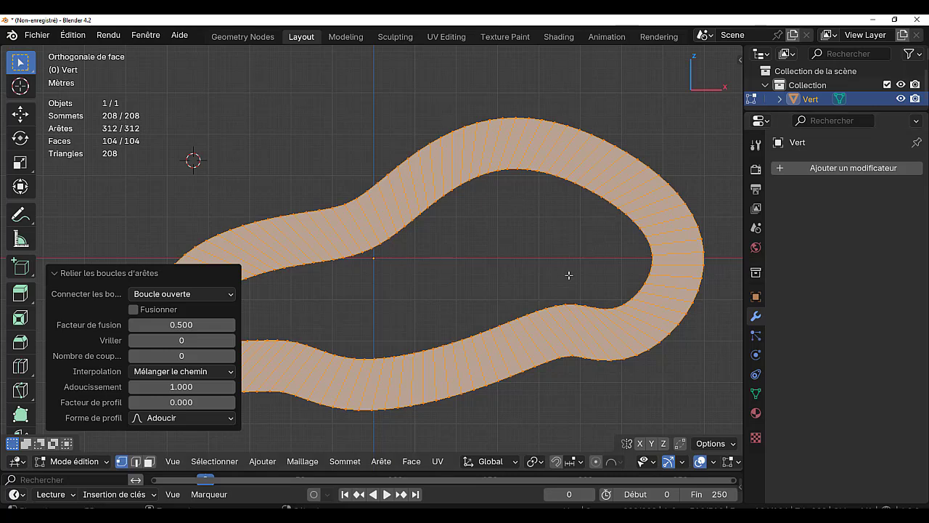
Step: Rotate the whole road mesh 90° about the global X axis to lay it flat, and view it from the top
right_click(167, 227, "shift")
scroll(501, 327, "down", 3)
mouse_move(492, 353)
middle_mouse_down()
mouse_move(566, 220)
mouse_move(582, 336)
mouse_move(491, 348)
middle_mouse_up()
key("KP_1")
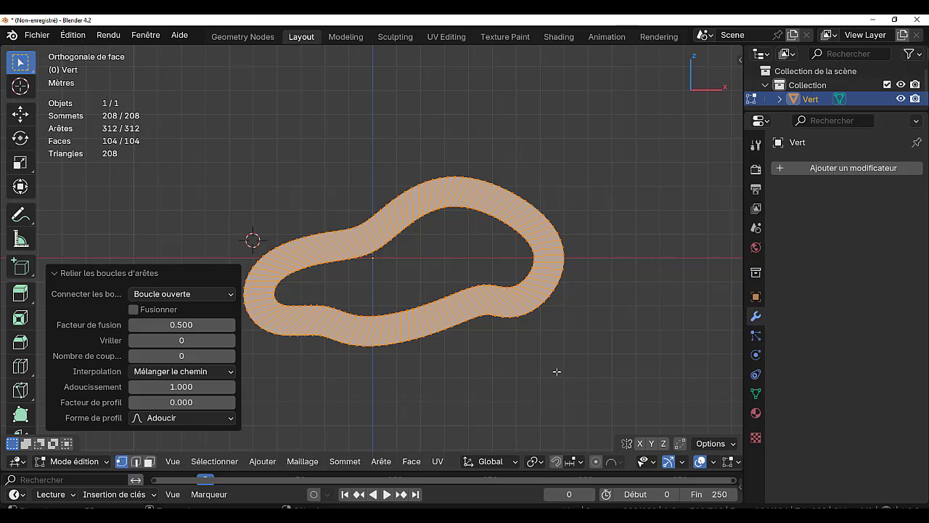
key("r")
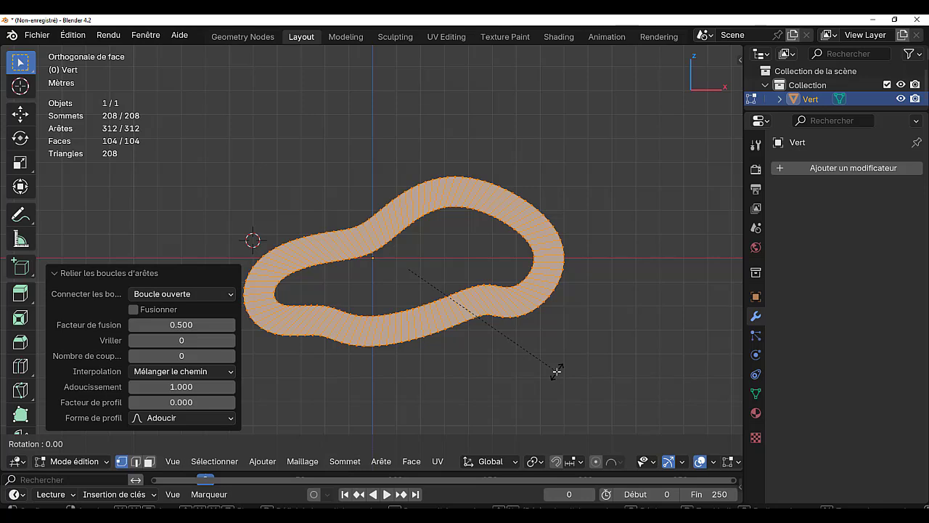
type("x")
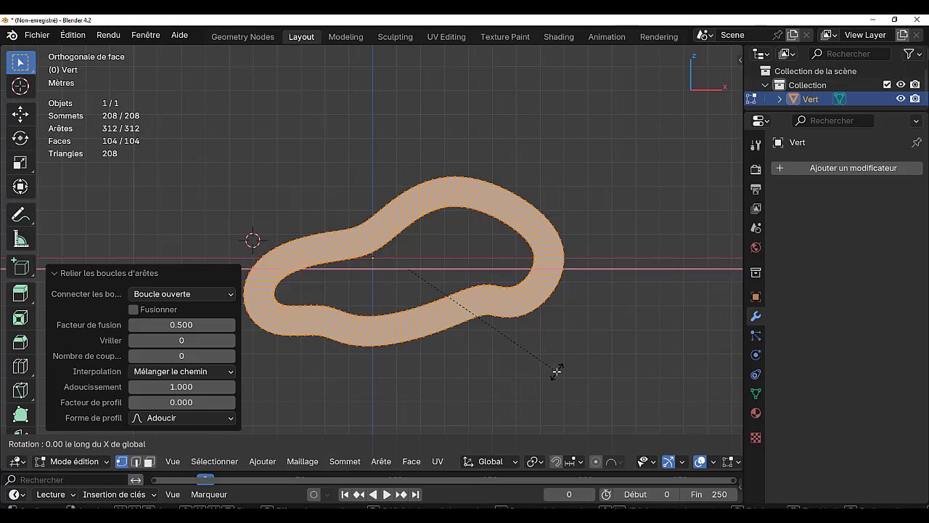
type("90")
key("Return")
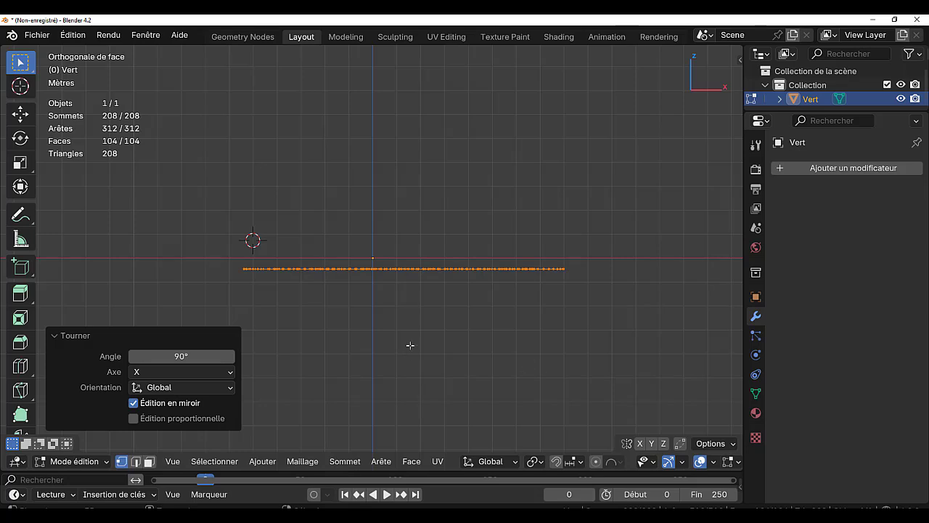
key("KP_7")
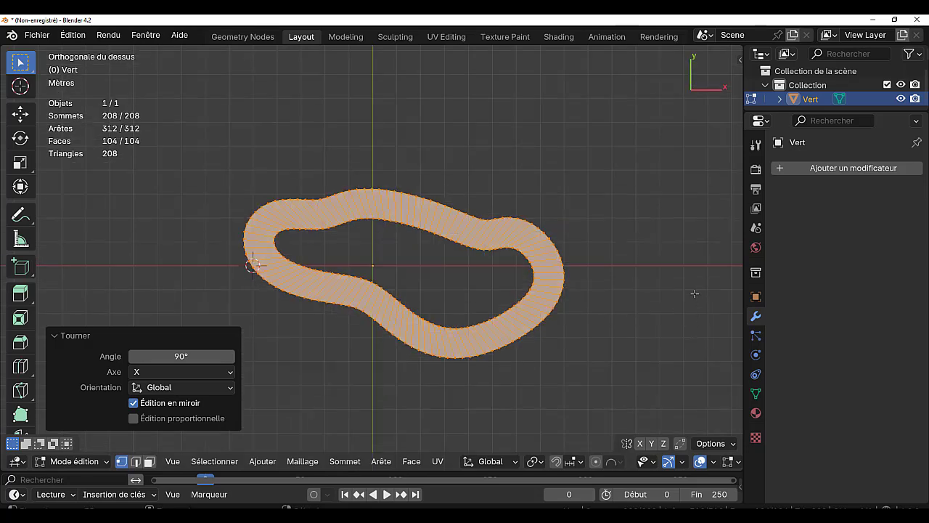
Step: Turn on the Screencast Keys display in the 3D viewport
key("n")
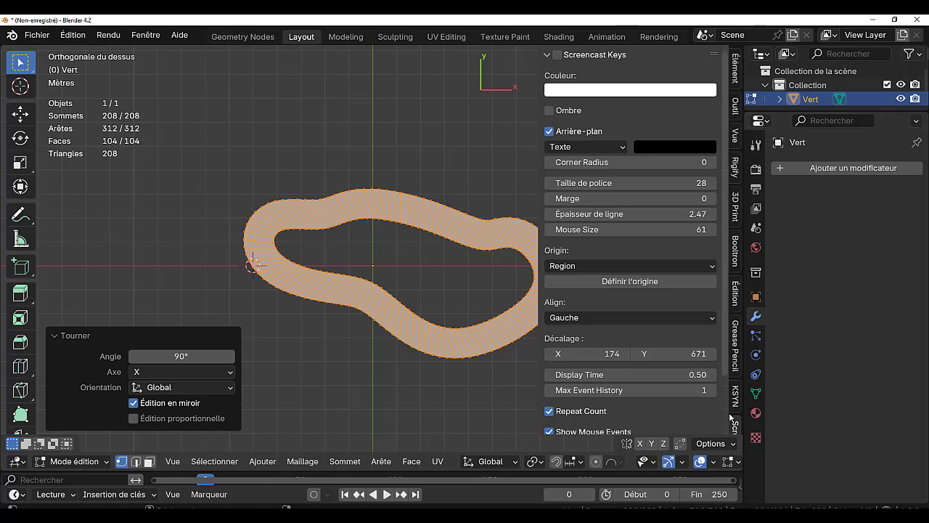
scroll(739, 408, "down", 3)
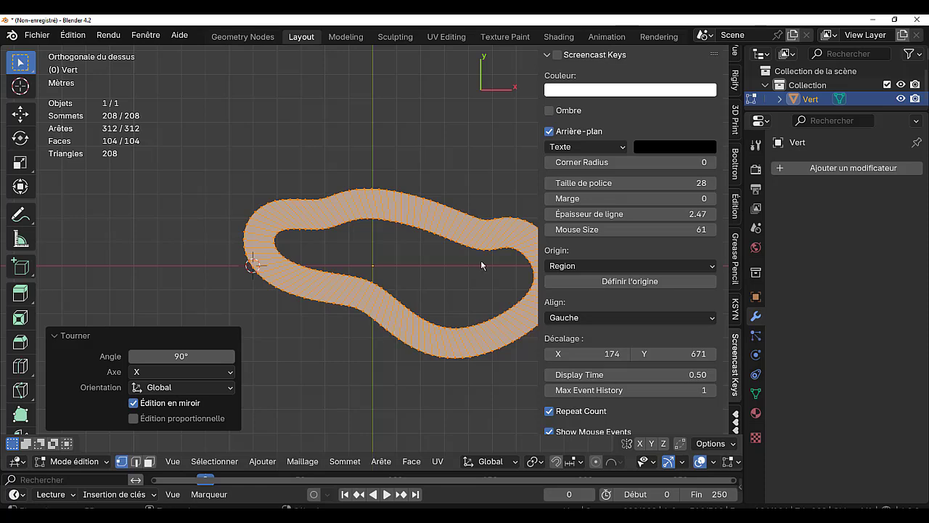
left_click(556, 54)
Step: Deselect the whole road mesh and place the 3D cursor out of the way in the empty area beyond the circuit
left_click(166, 142)
right_click(146, 178, "shift")
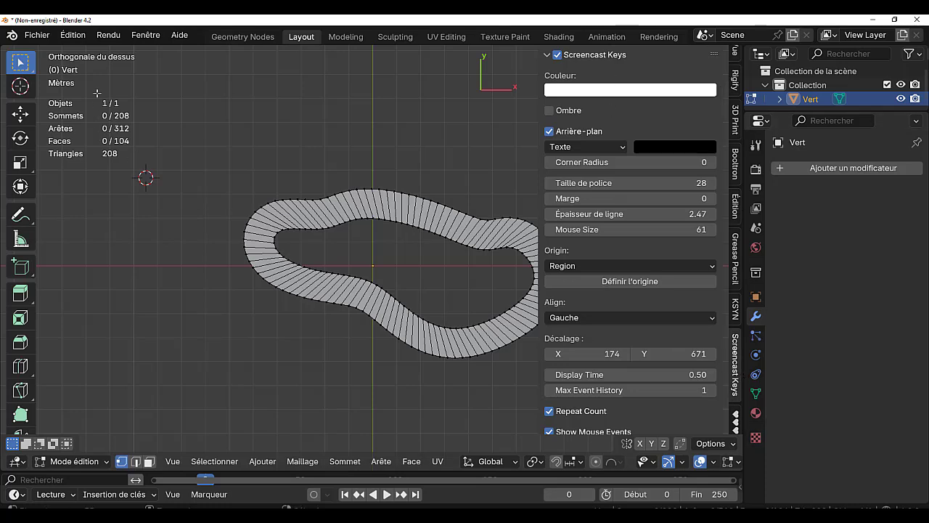
right_click(162, 119, "shift")
key("q")
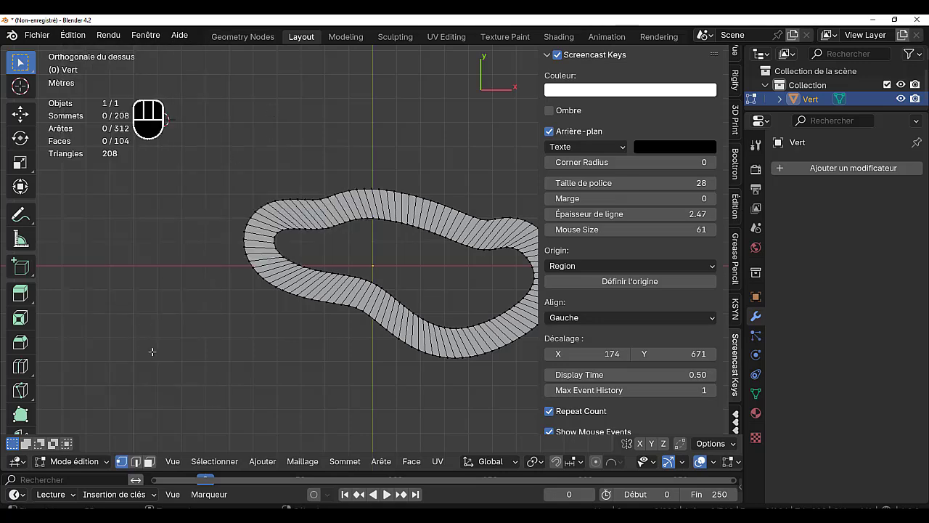
key("q")
key("q")
key("n")
Step: Add one loop cut along the whole road, kept centred between the inner and outer borders
scroll(502, 242, "up", 3)
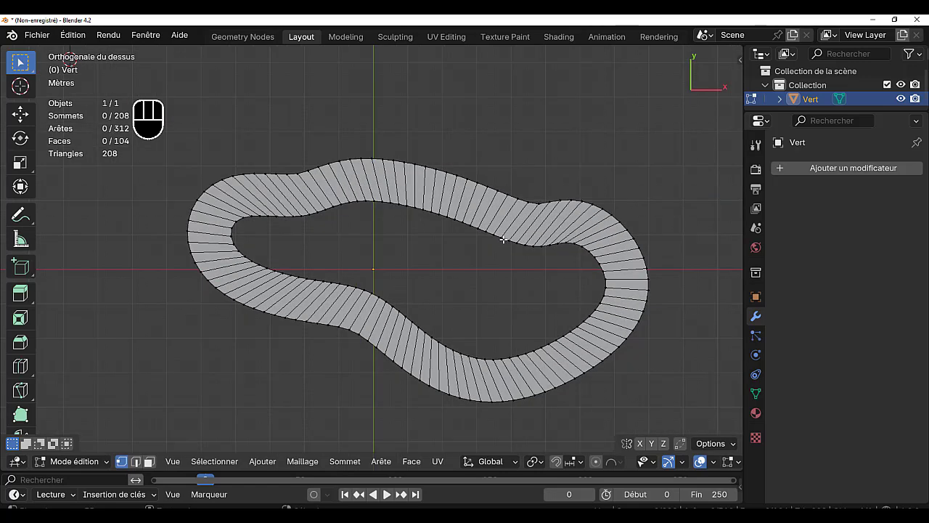
key("ctrl")
key("ctrl")
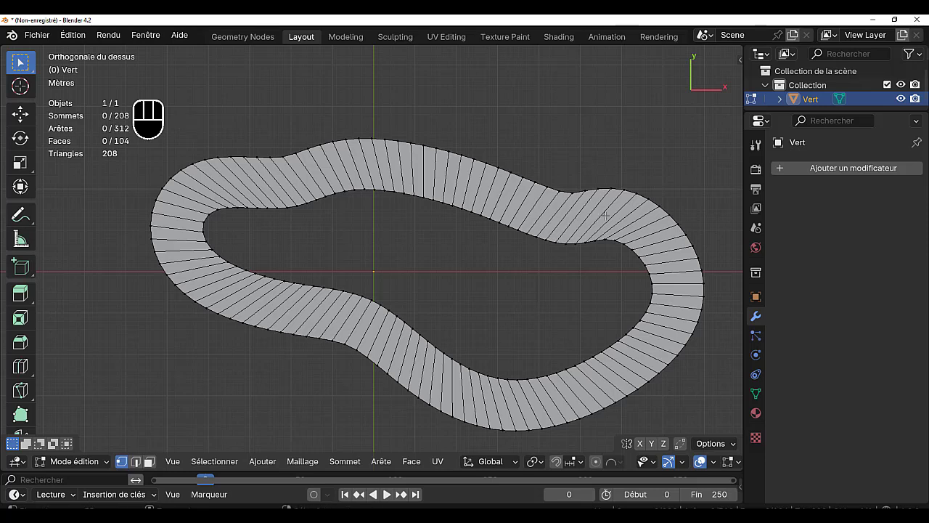
key("ctrl")
key("ctrl")
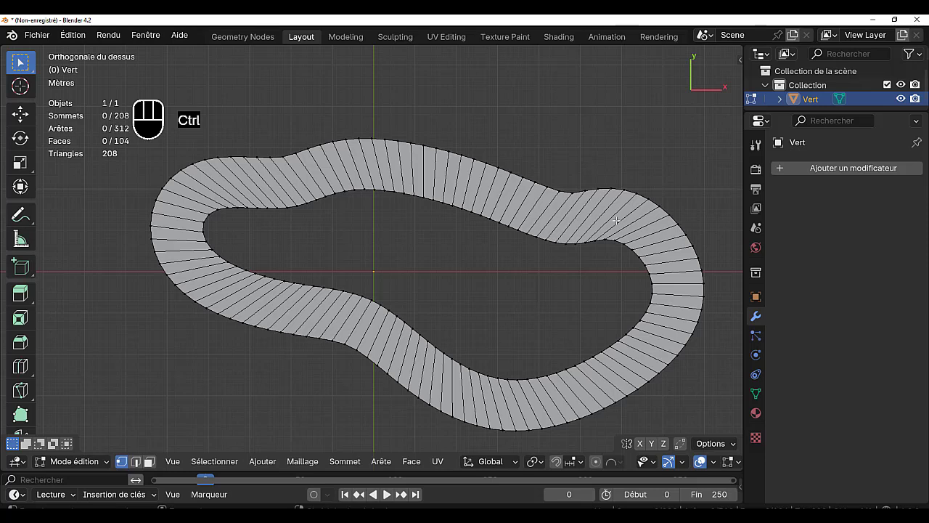
key("ctrl+r")
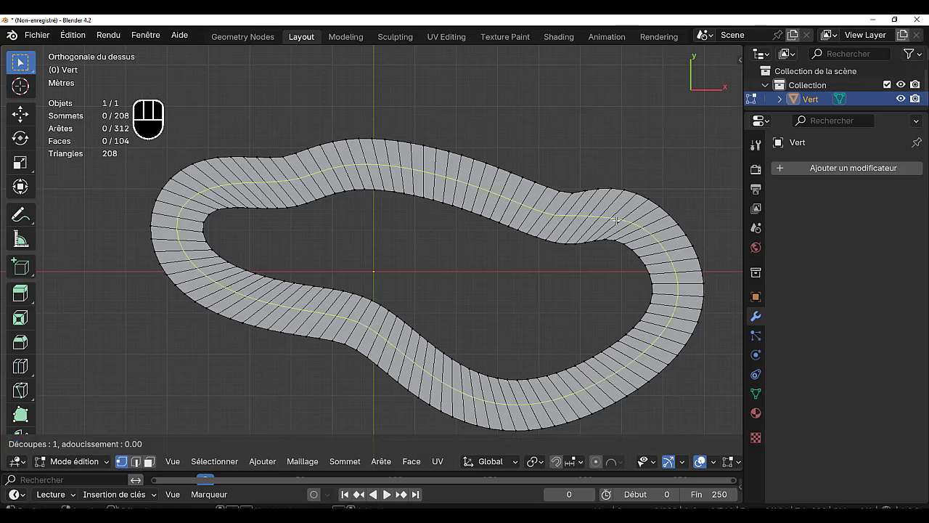
left_click(616, 219)
right_click(616, 220)
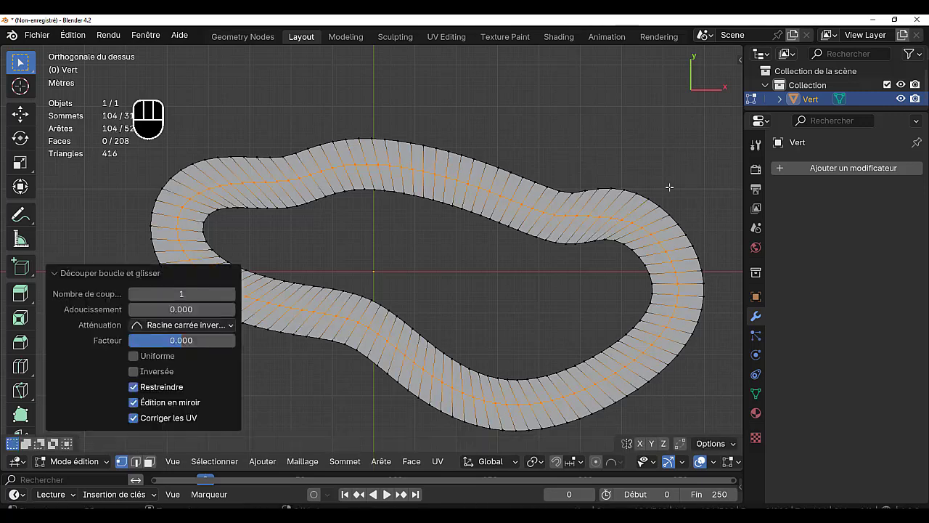
Step: Bevel the road's centre loop with one segment and a width of about 0.274 m to form two lane lines
key("ctrl+b")
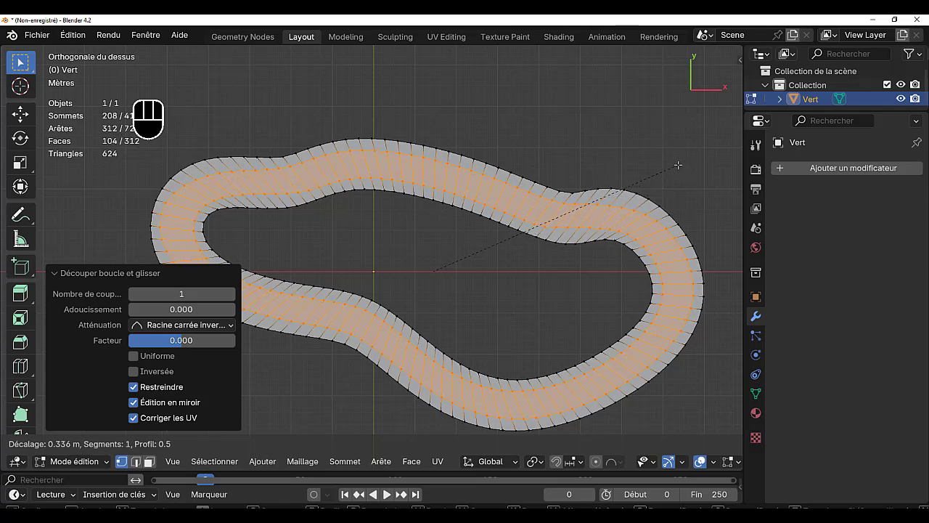
left_click(676, 166)
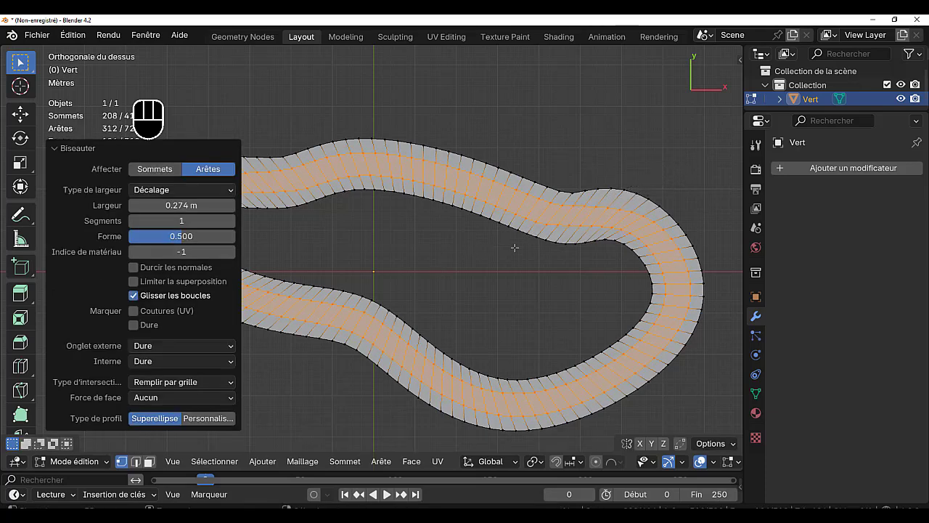
scroll(470, 214, "up", 3)
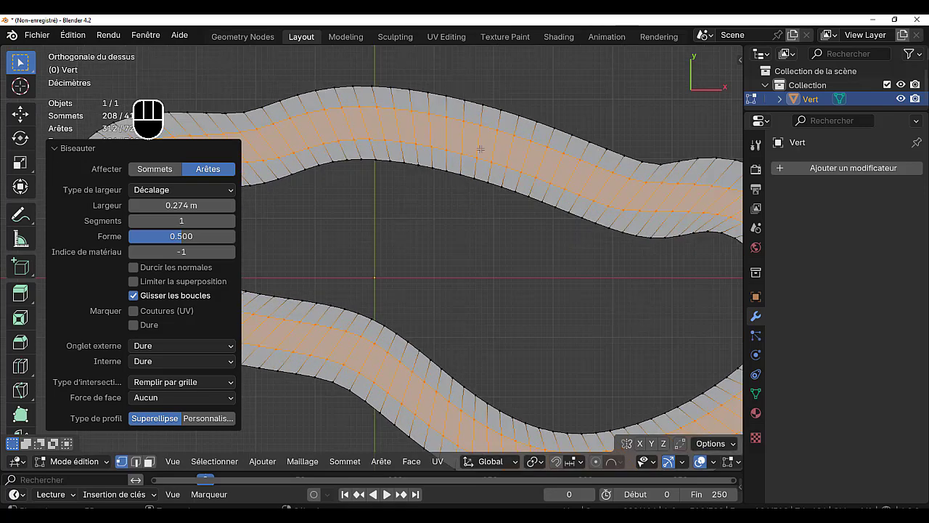
scroll(480, 149, "down", 3)
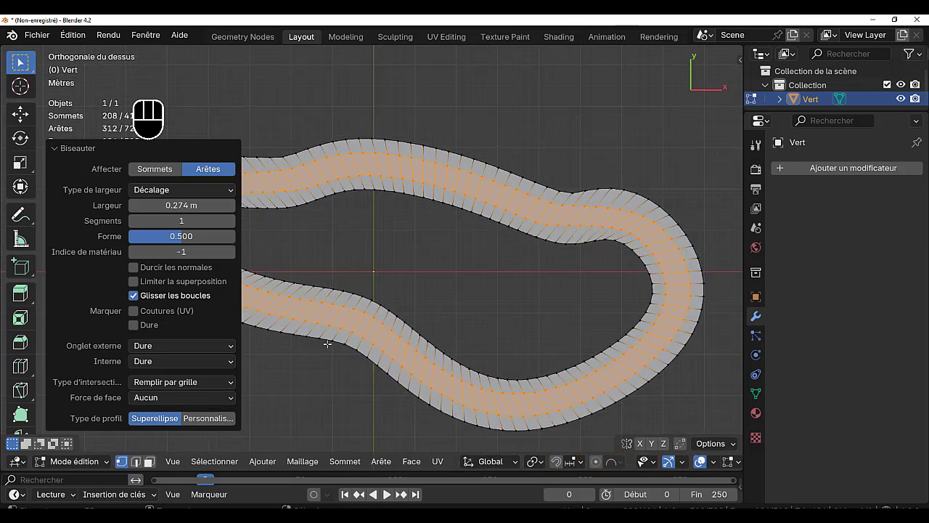
Step: Select the outer of the two bevelled edge loops, separate it into its own object and return to Object Mode
key("2")
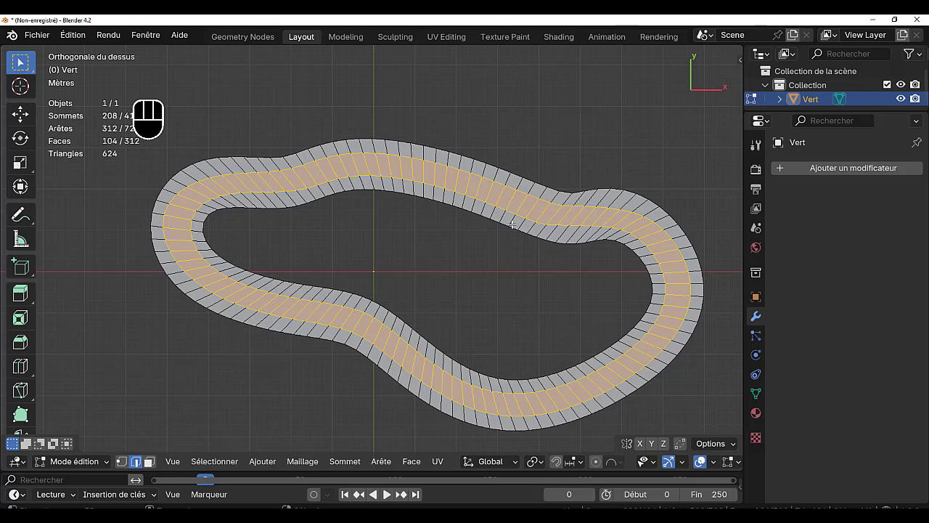
left_click(481, 188, "alt")
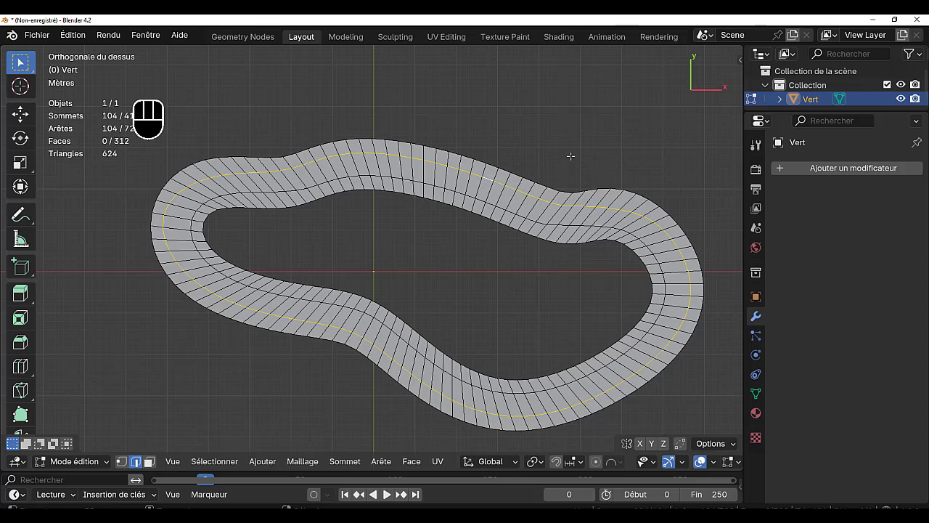
key("ctrl")
key("ctrl+p")
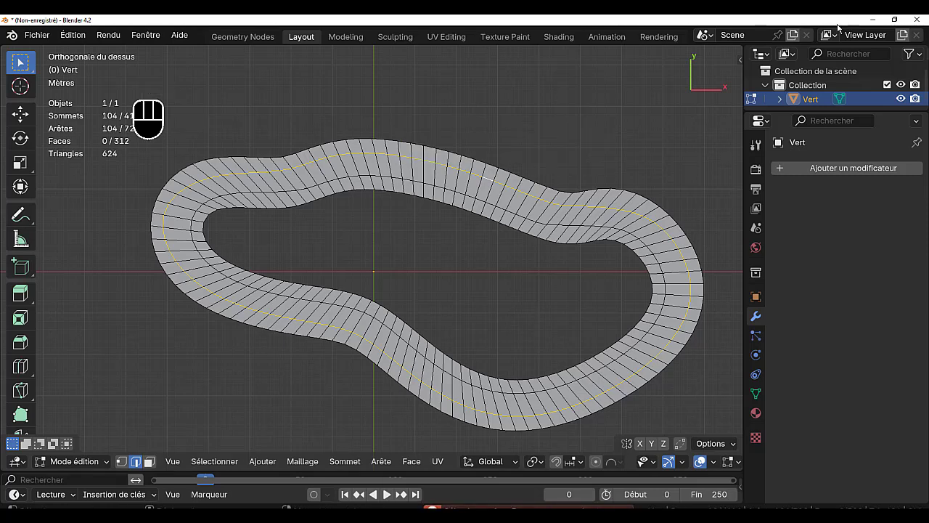
key("shift+p")
key("p")
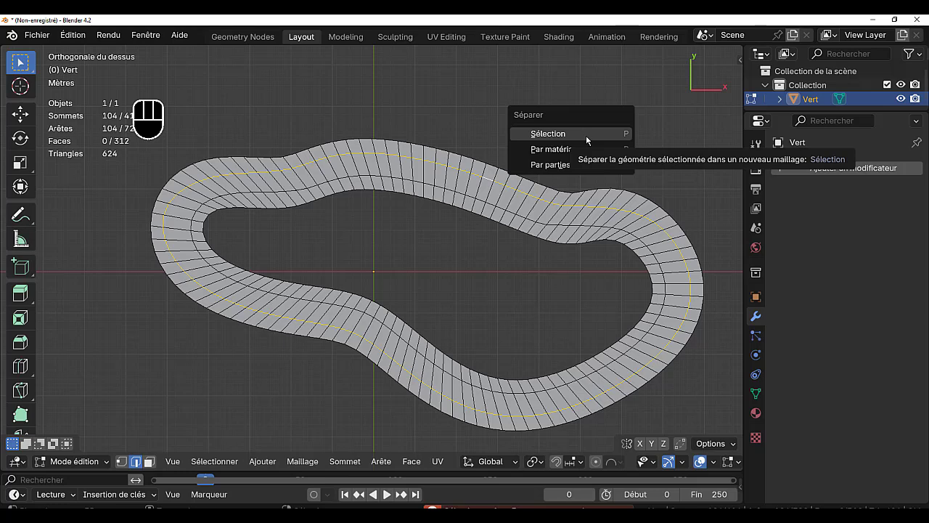
left_click(568, 136)
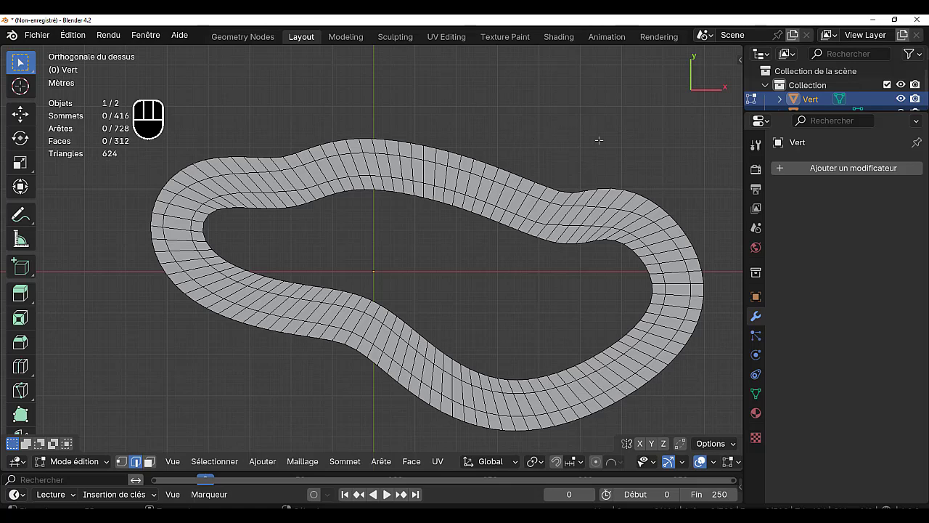
key("Tab")
Step: Test-move the separated outer line and the road mesh one at a time to check that they are independent, cancelling each move
left_click(520, 191)
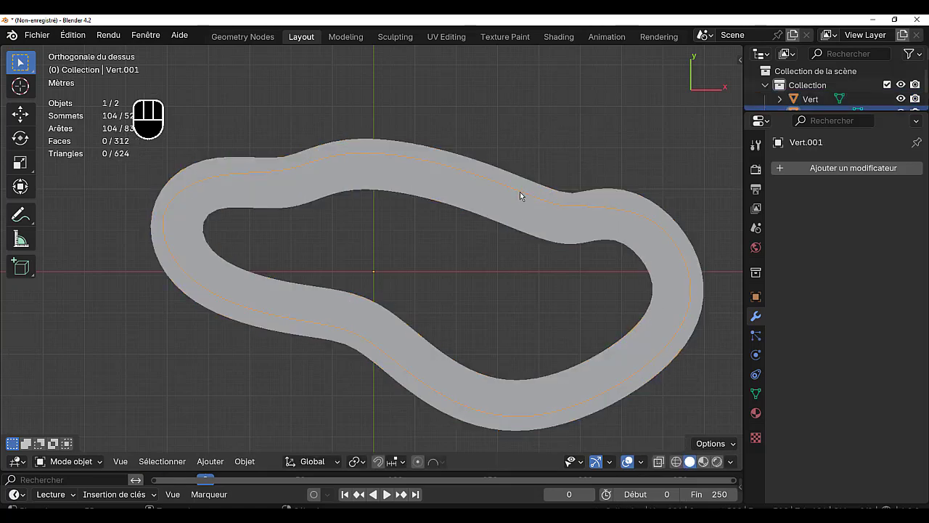
left_click(524, 196)
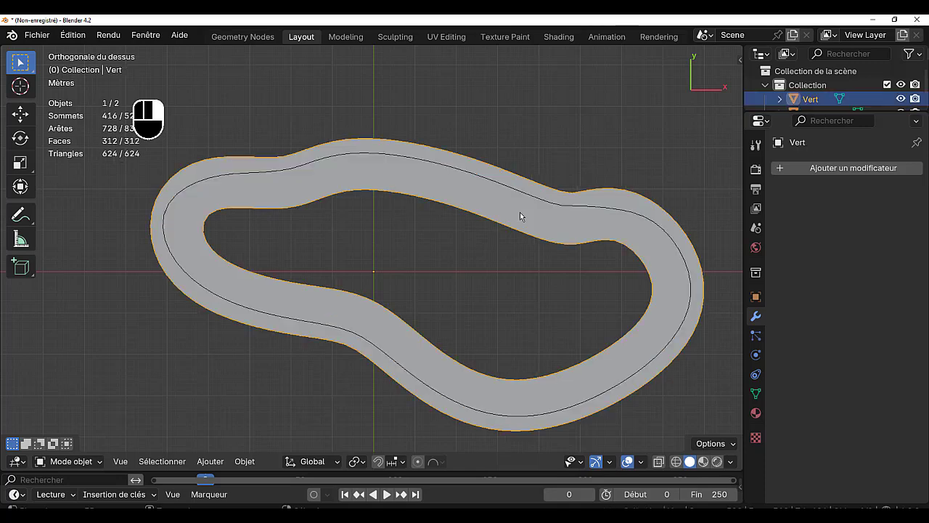
left_click(524, 196)
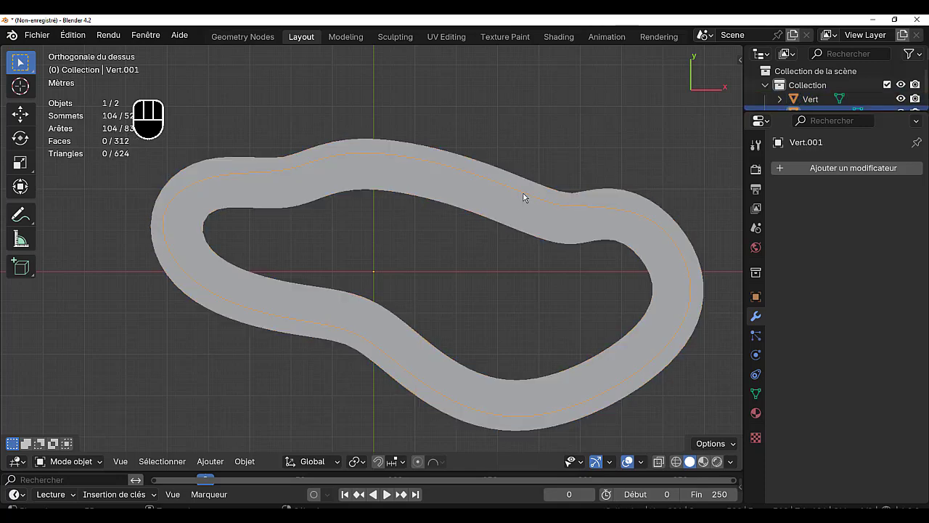
key("g")
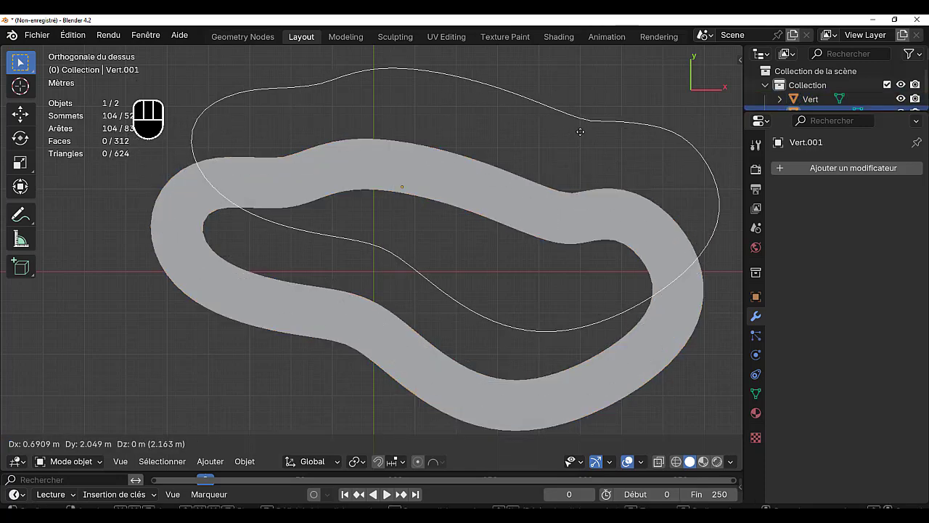
right_click(580, 132)
left_click(532, 211)
key("g")
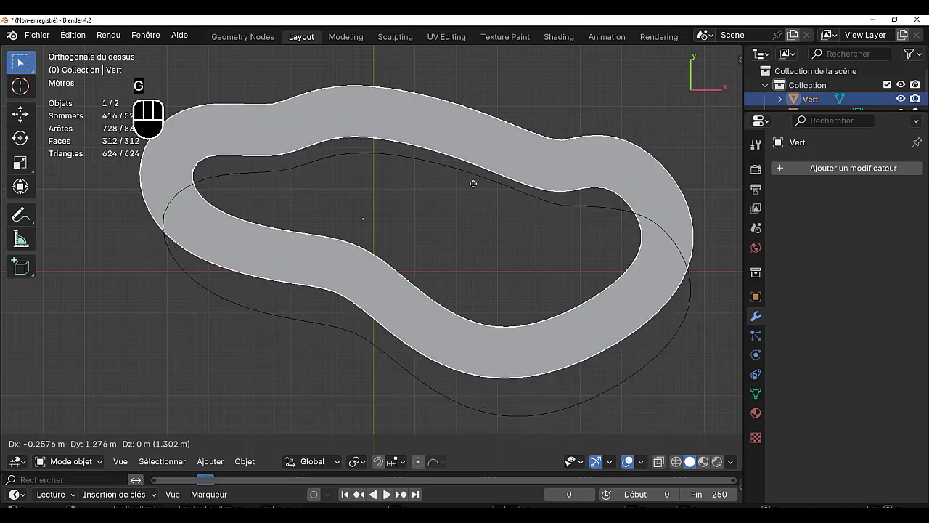
right_click(554, 149)
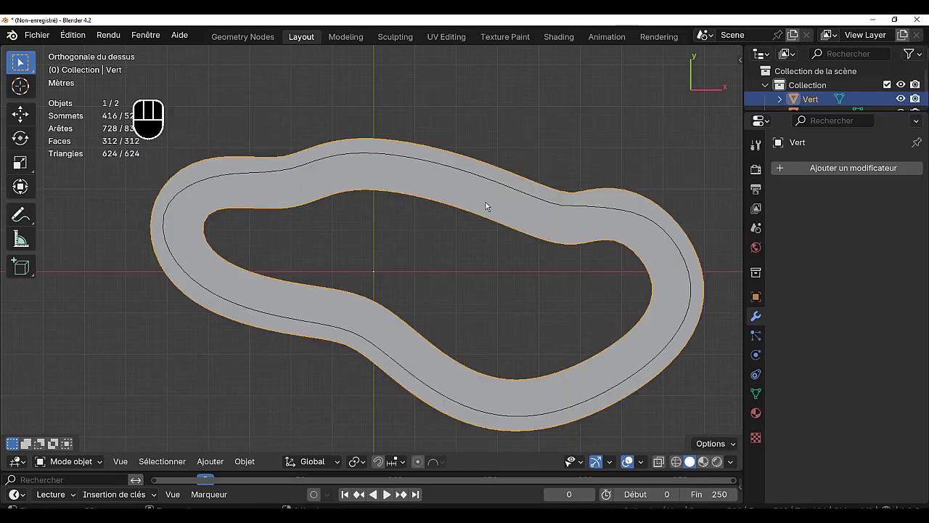
Step: Separate the road's inner bevelled edge loop into its own object and enlarge the Outliner to list all objects
key("Tab")
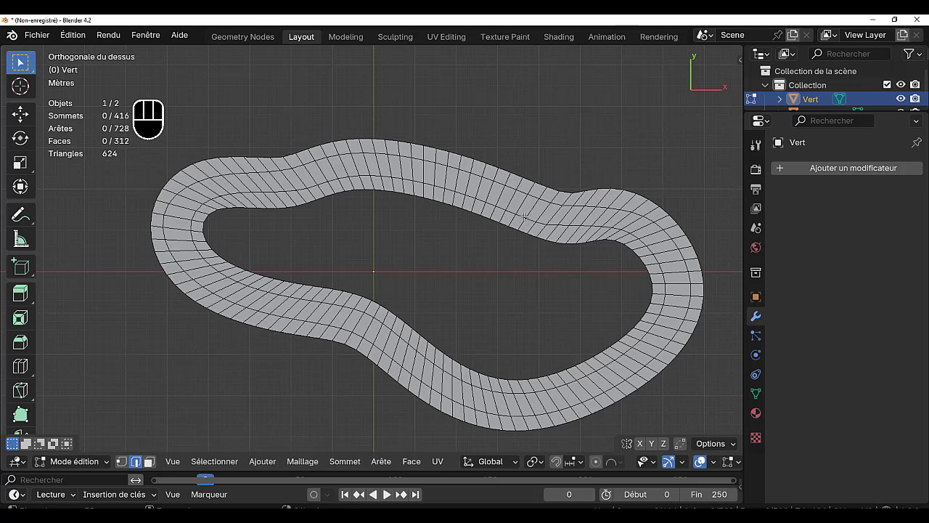
left_click(522, 216, "alt")
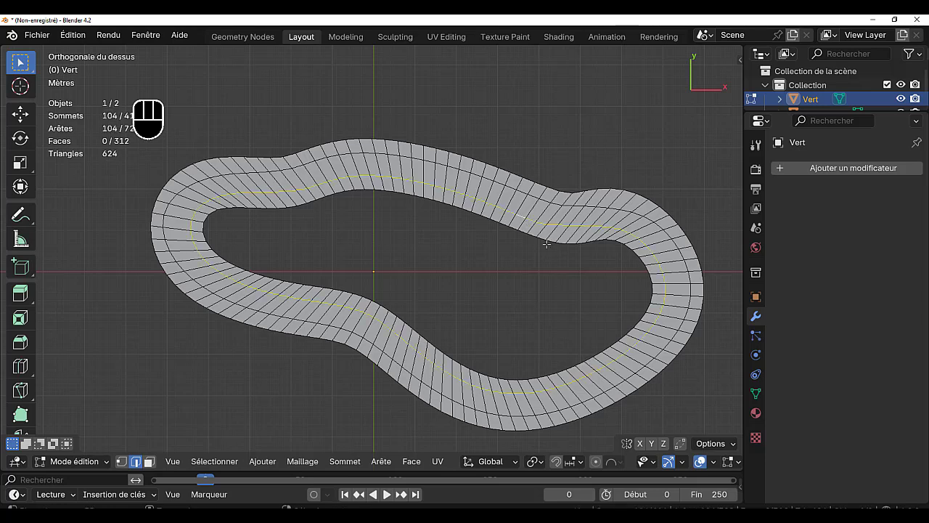
key("p")
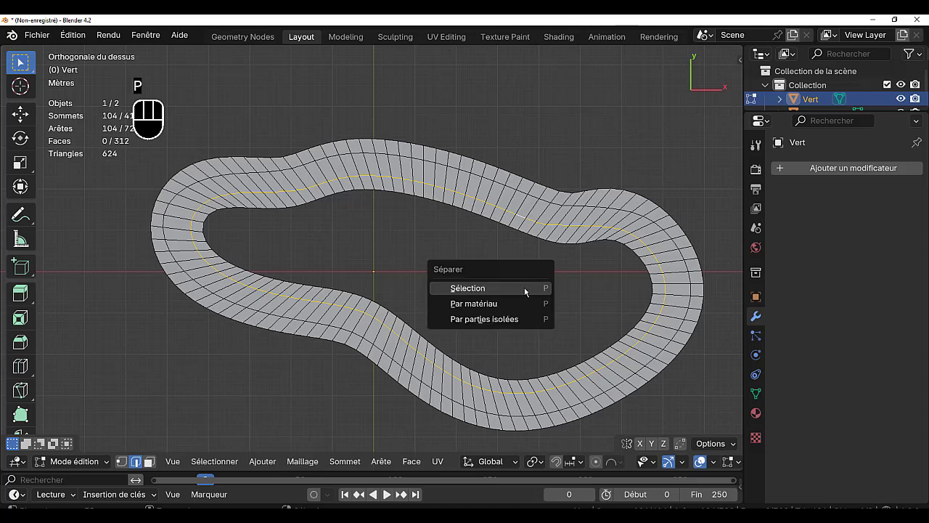
left_click(525, 289)
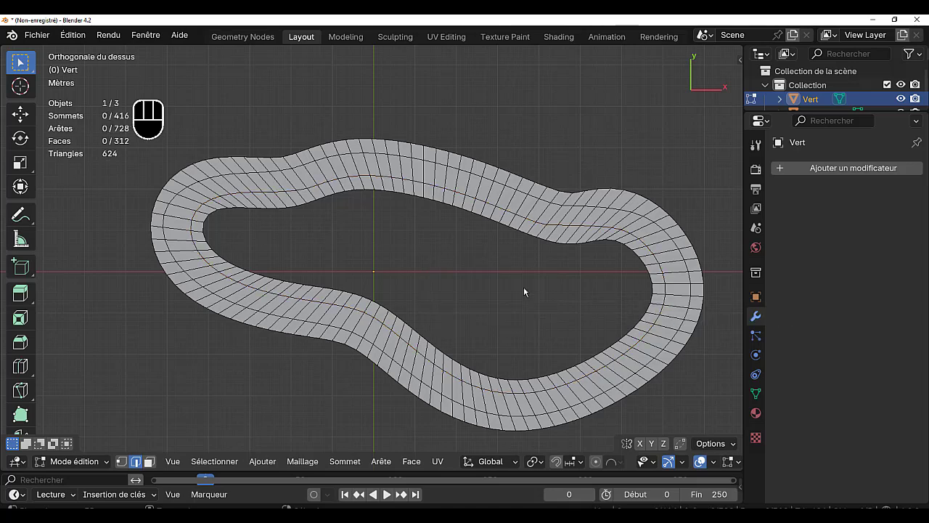
key("Tab")
left_click(517, 216)
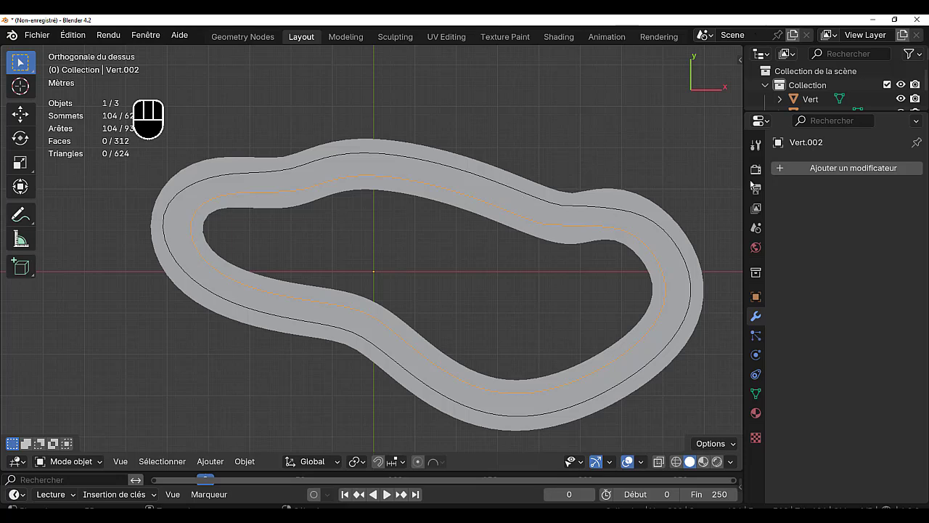
left_click_drag(877, 110, 893, 224)
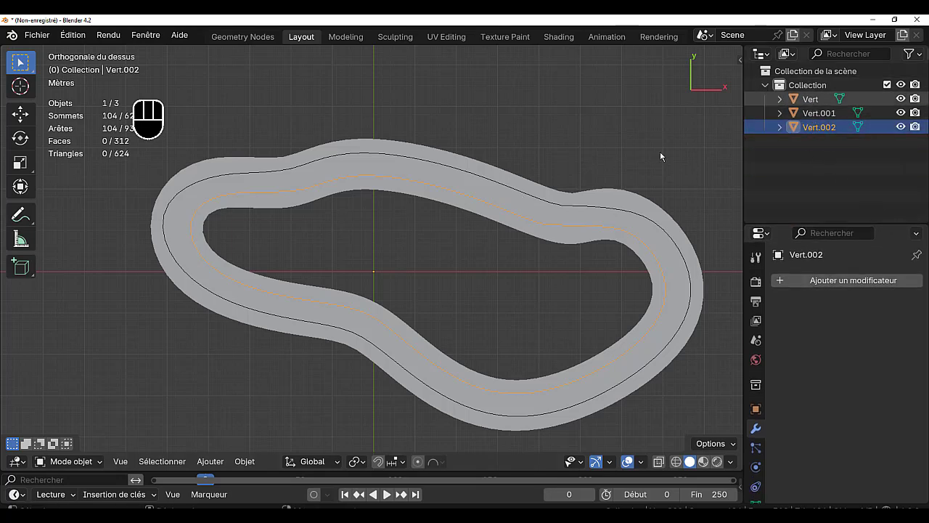
Step: Select the outer and inner lane lines alternately to identify which object each one is
left_click(538, 210)
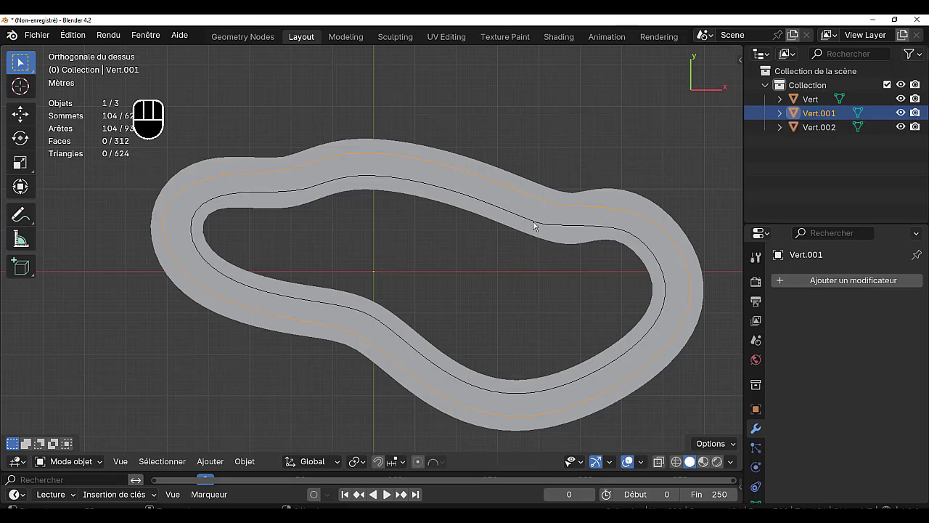
left_click(534, 224)
left_click(541, 202)
left_click(260, 194)
left_click(307, 163)
left_click(329, 185)
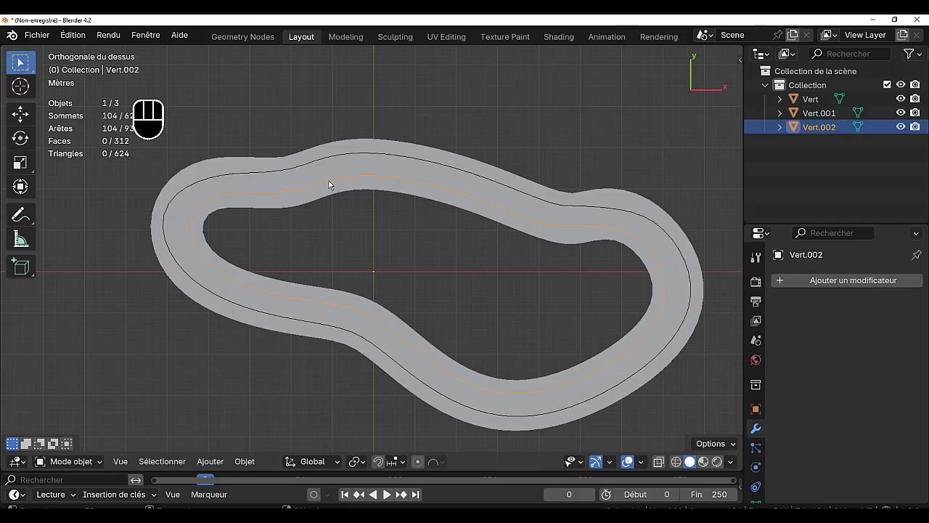
Step: Convert the outer lane line from a mesh into a curve and check its points in Edit Mode
left_click(346, 154)
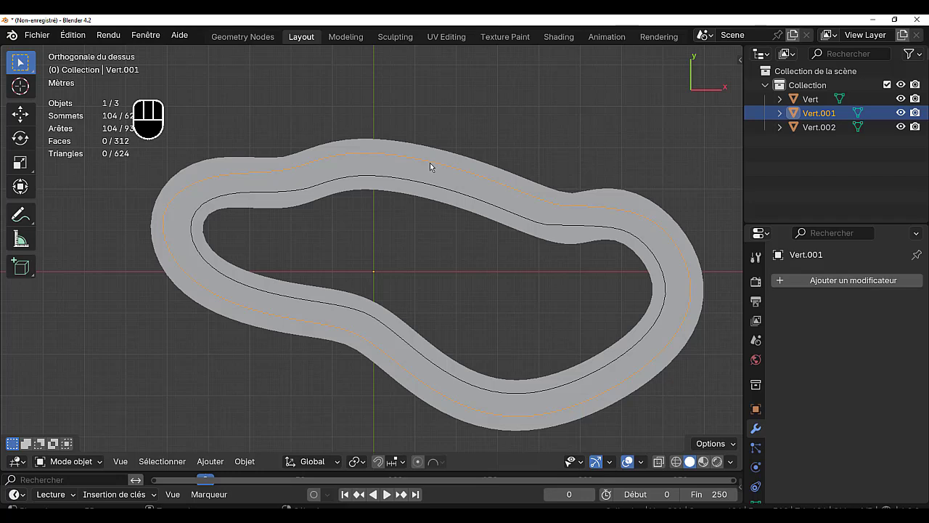
left_click(244, 462)
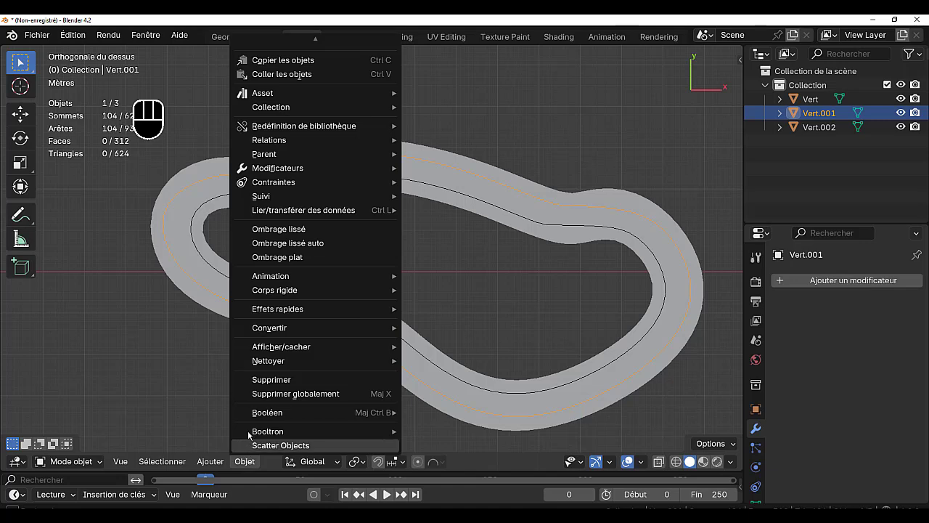
mouse_move(277, 35)
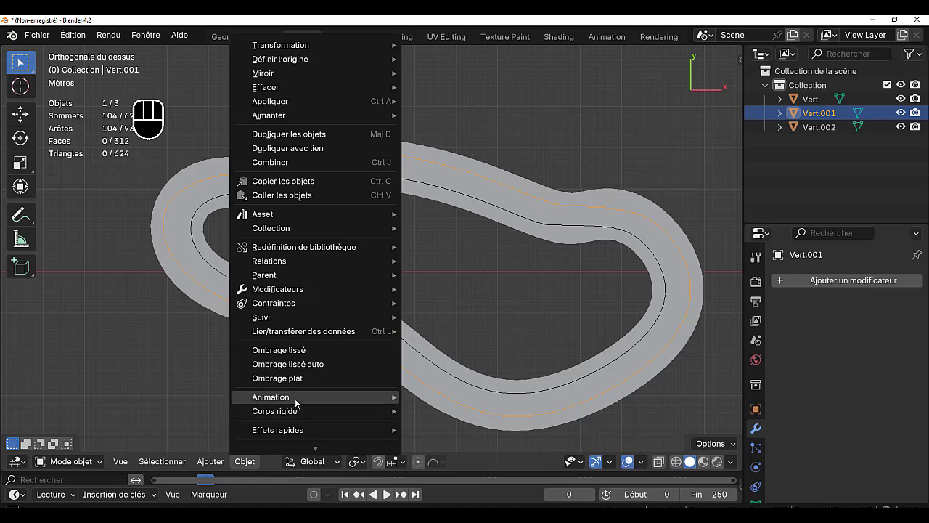
mouse_move(291, 448)
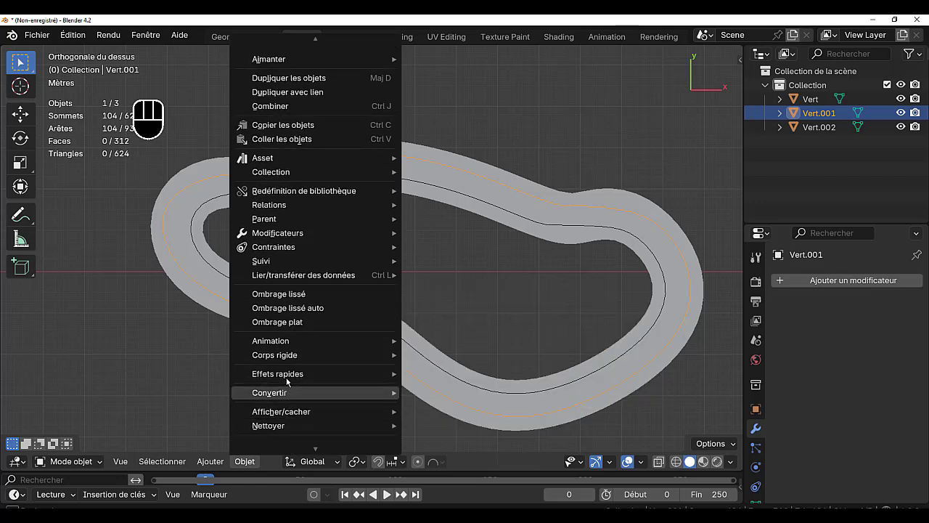
mouse_move(274, 395)
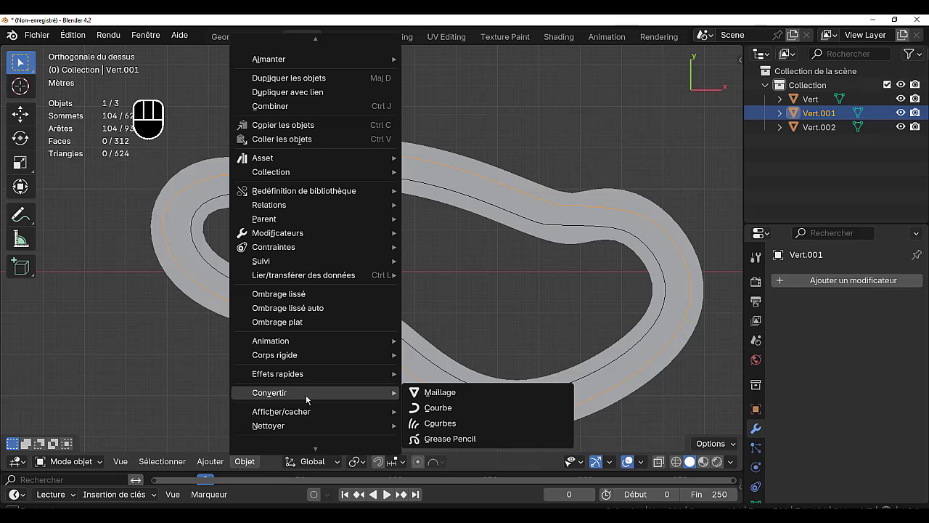
left_click(438, 408)
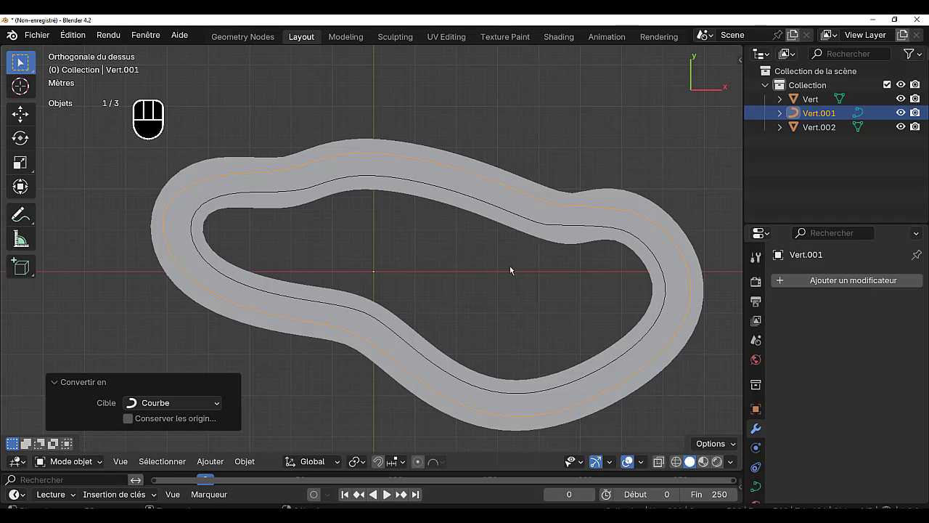
key("Tab")
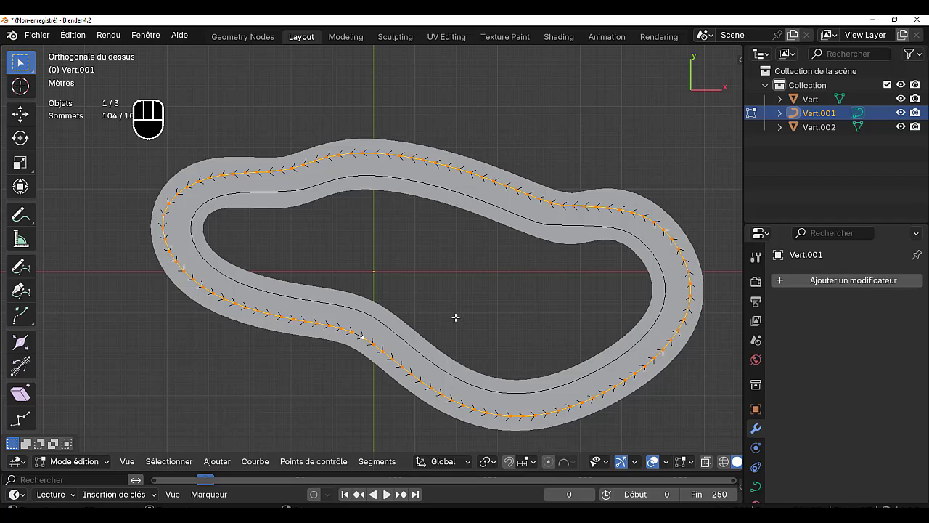
key("Tab")
Step: Convert the inner lane line into a curve and briefly check it in Edit Mode
left_click(360, 310)
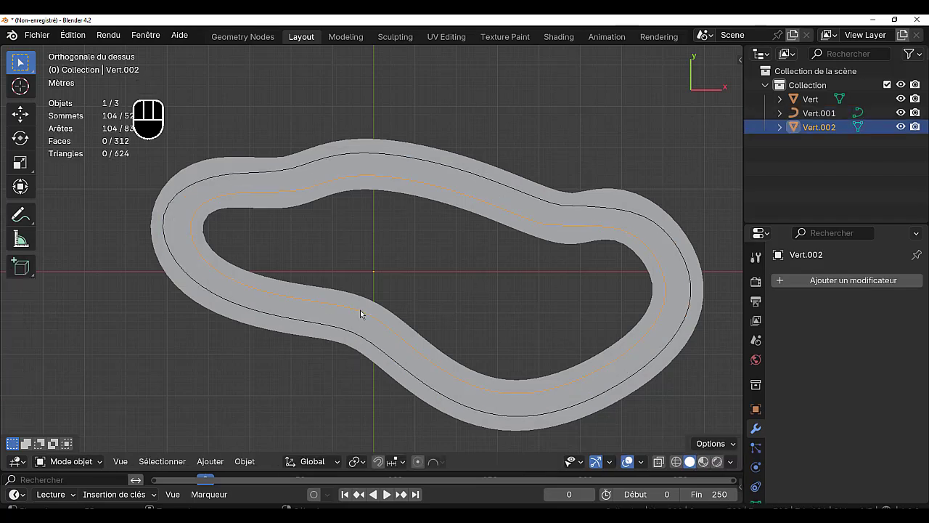
key("q")
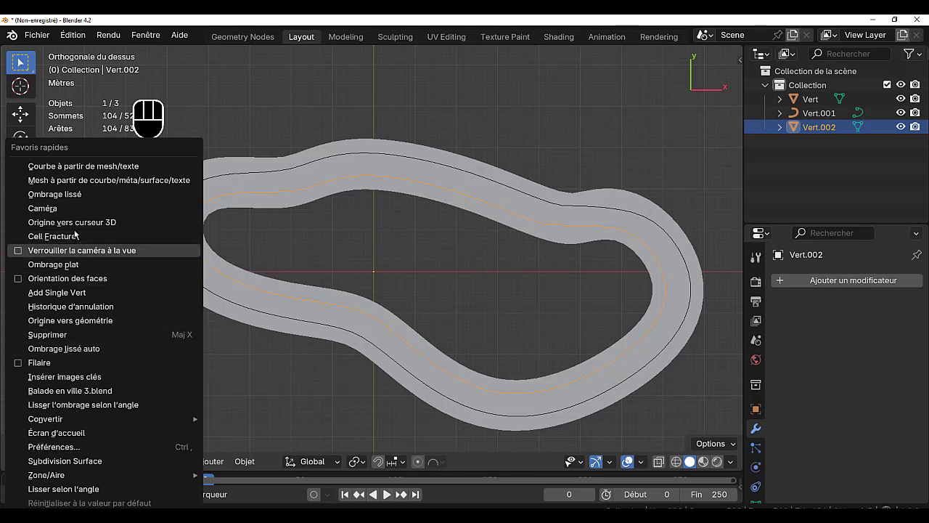
left_click(75, 166)
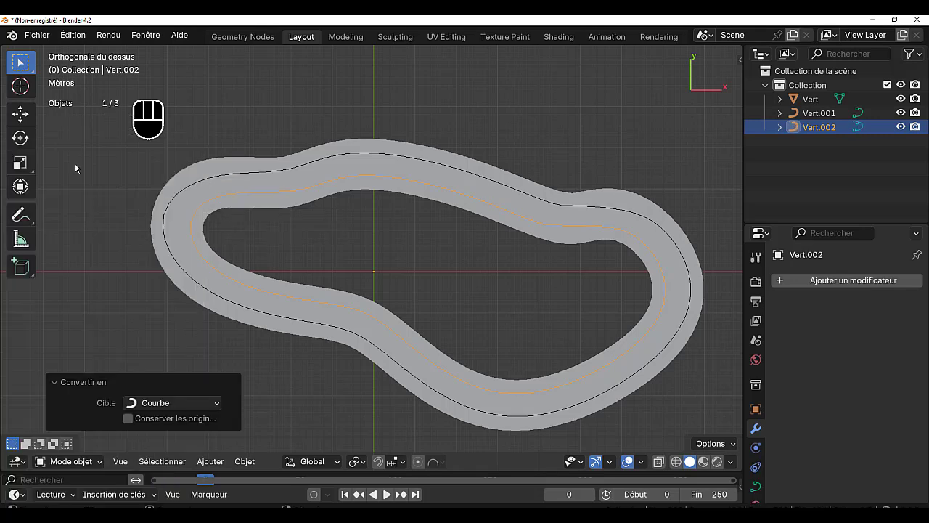
key("Tab")
left_click(323, 335)
key("Tab")
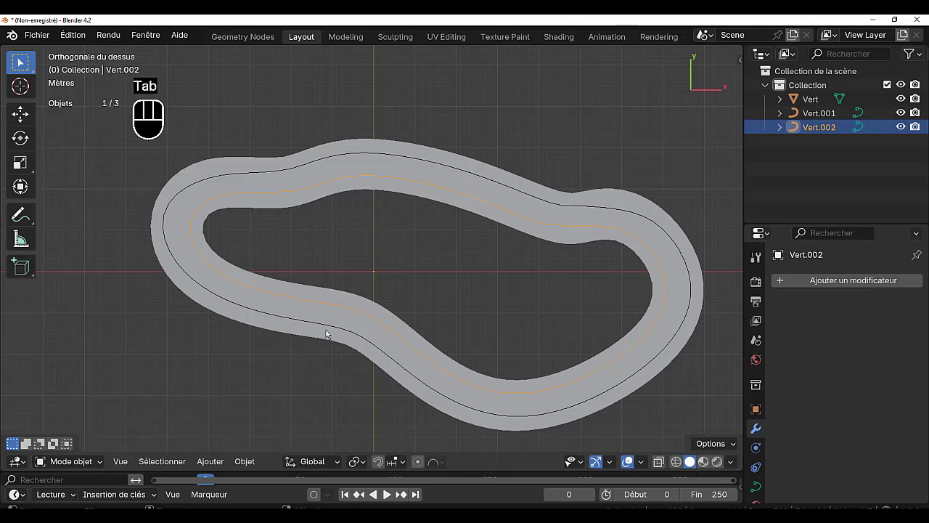
Step: Examine the direction arrows along the outer lane curve in Edit Mode, then return to Object Mode
left_click(327, 332)
key("Tab")
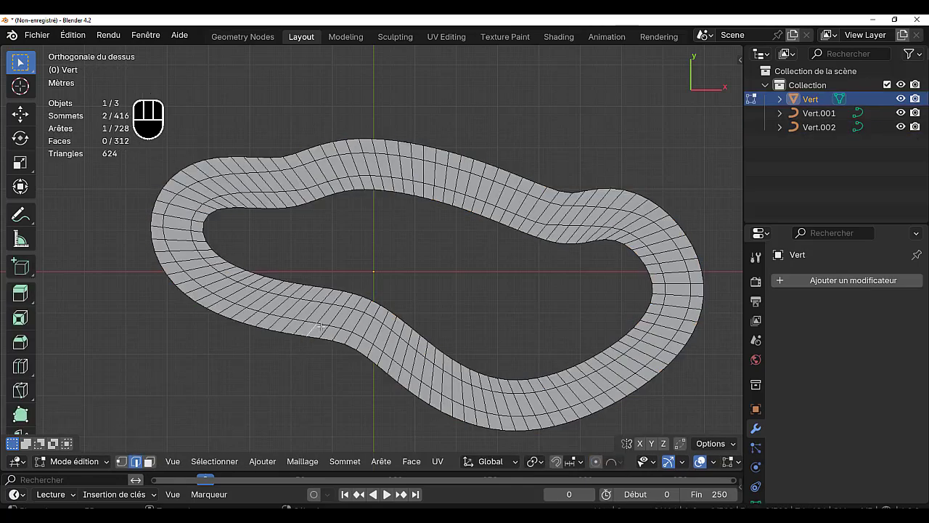
key("Tab")
left_click(324, 326)
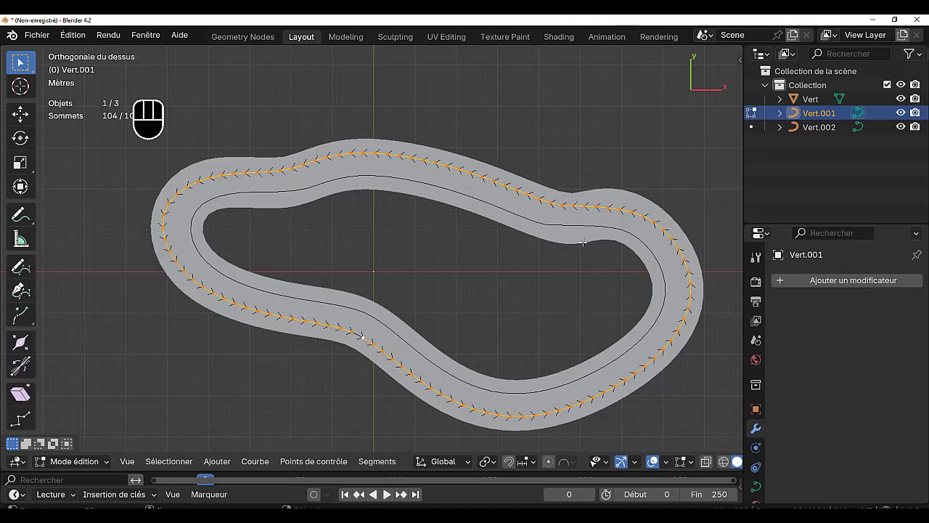
scroll(436, 176, "up", 2)
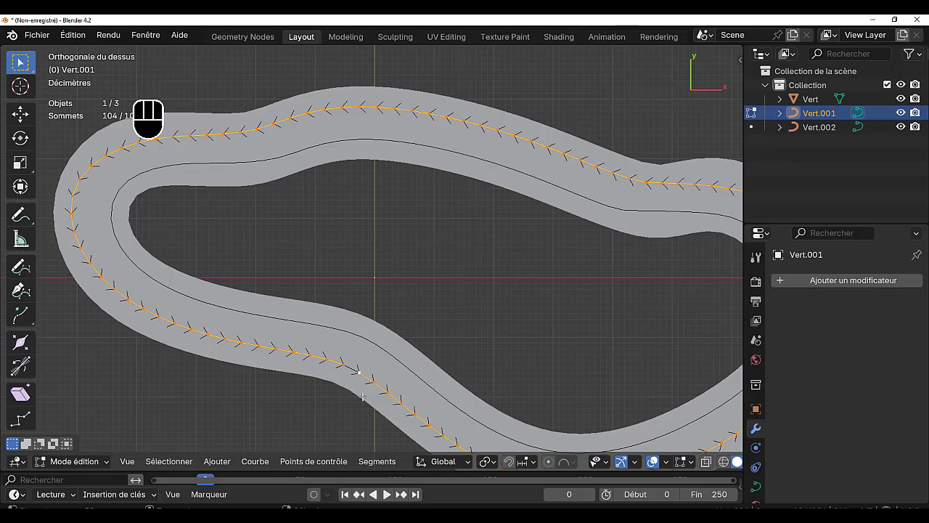
scroll(435, 244, "down", 3)
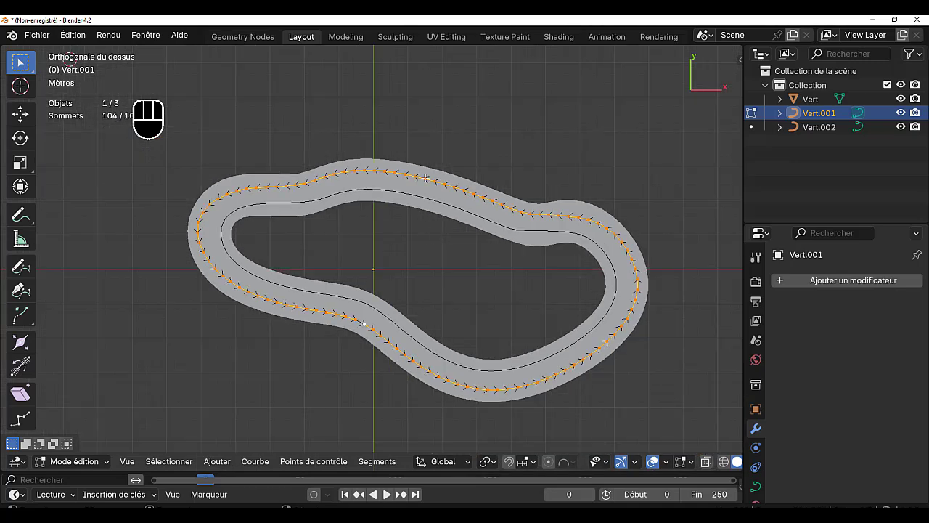
key("Tab")
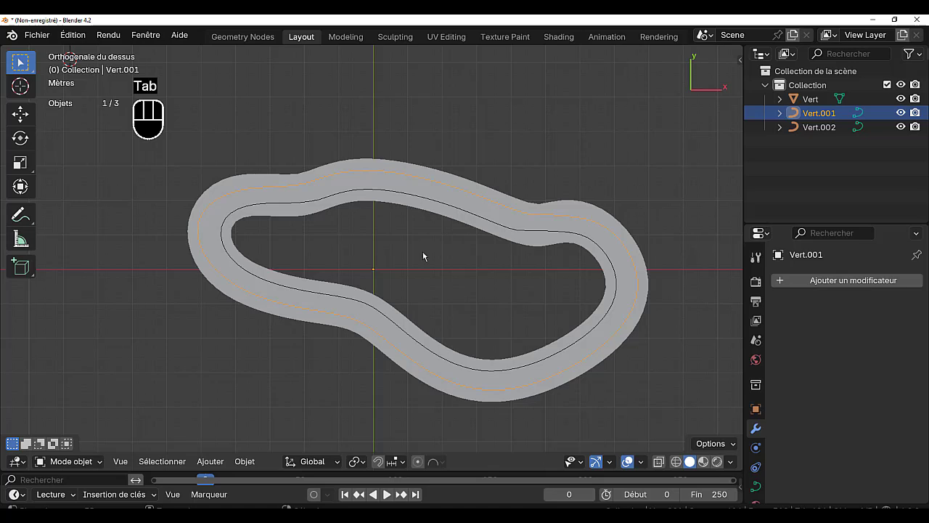
Step: Reverse the direction of the inner lane curve in Edit Mode and return to Object Mode
left_click(393, 194)
key("Tab")
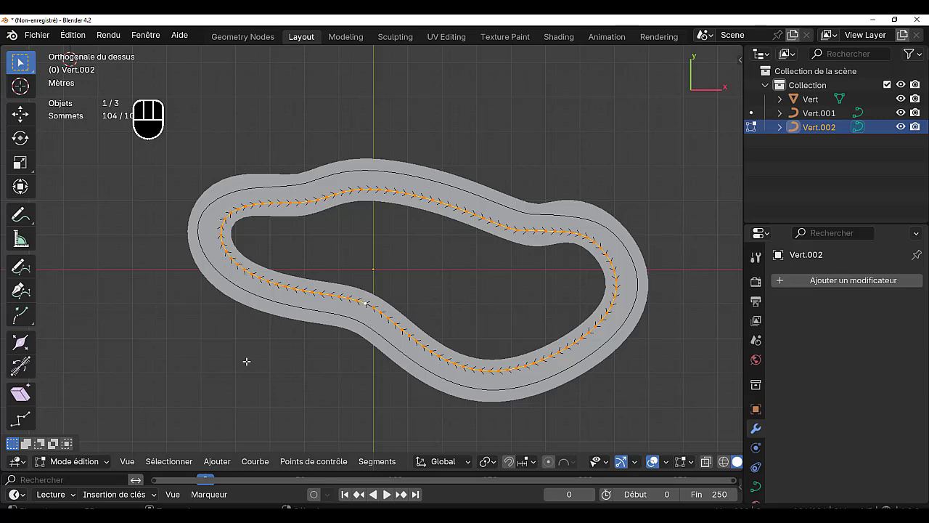
left_click(377, 461)
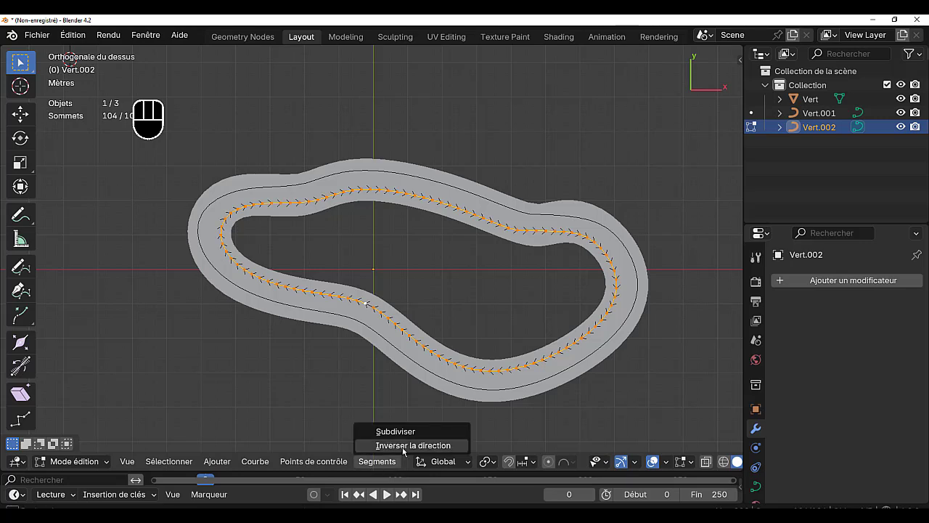
left_click(406, 445)
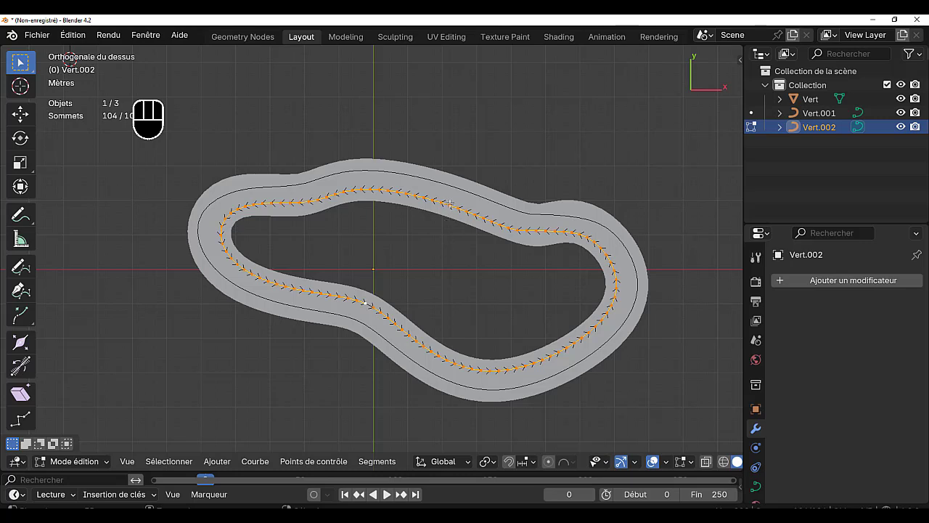
key("Tab")
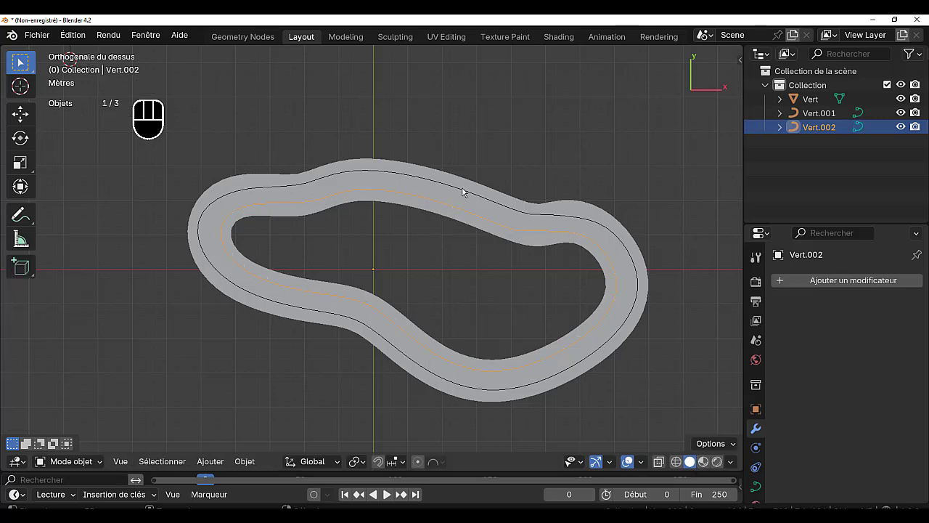
Step: Compare the direction arrows of the outer and inner lane curves in Edit Mode, and widen the 3D viewport
left_click(463, 189)
key("Tab")
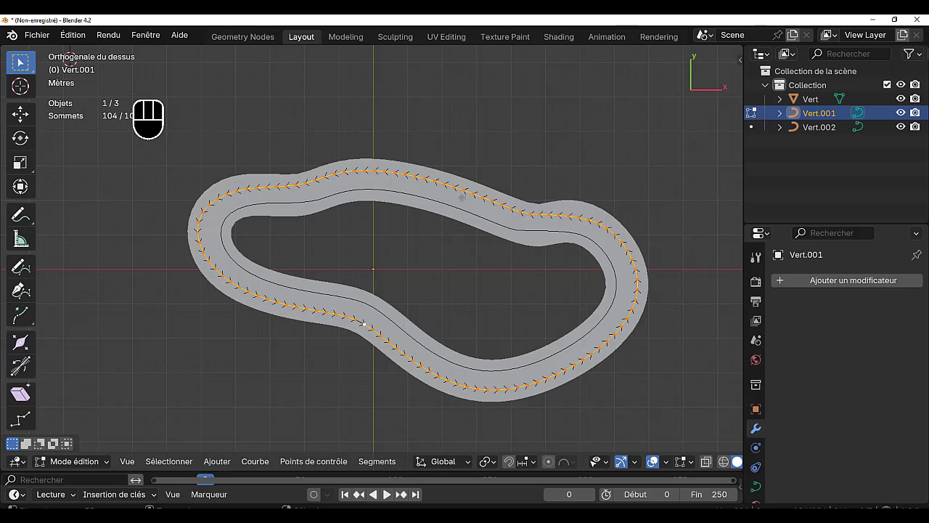
scroll(430, 245, "up", 1)
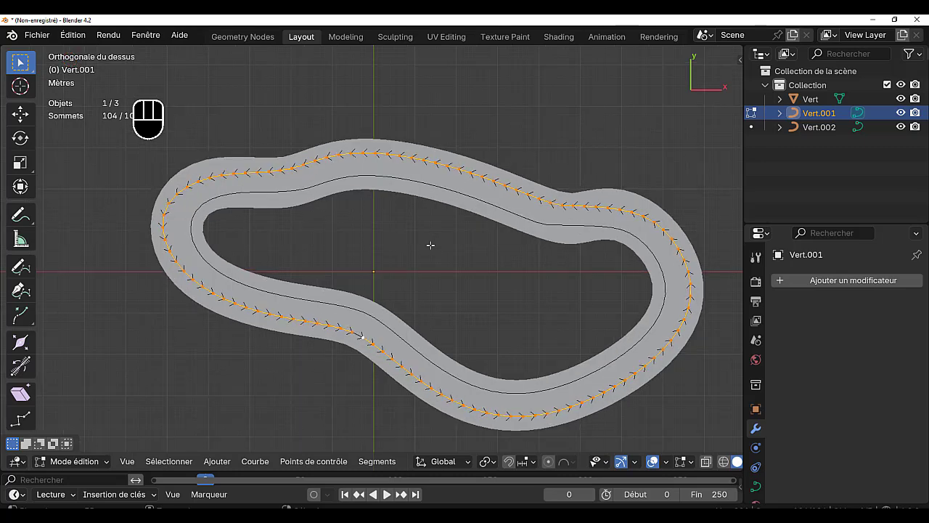
key("Tab")
left_click(420, 183)
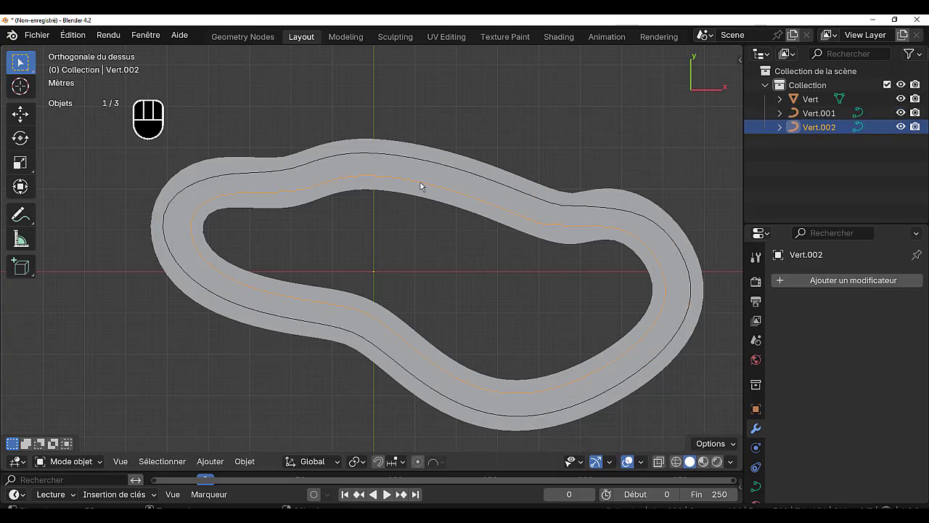
key("Tab")
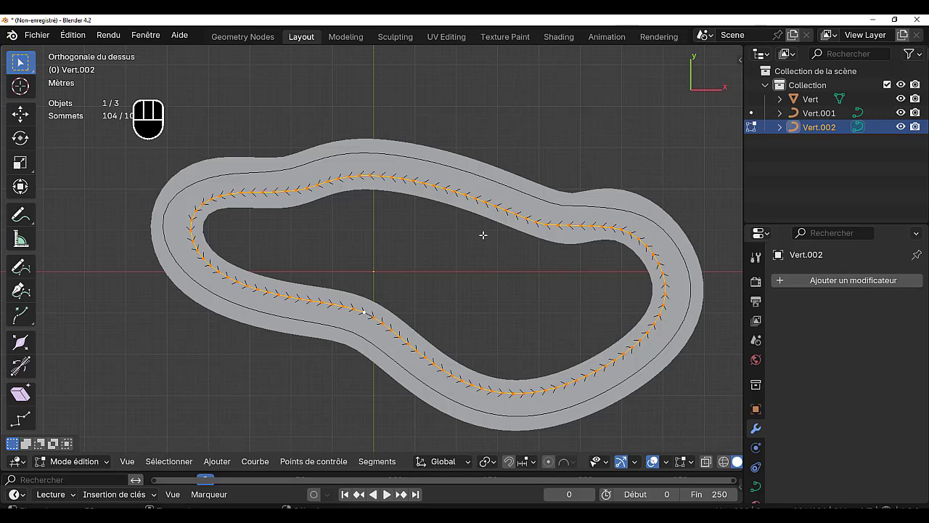
scroll(474, 291, "down", 2)
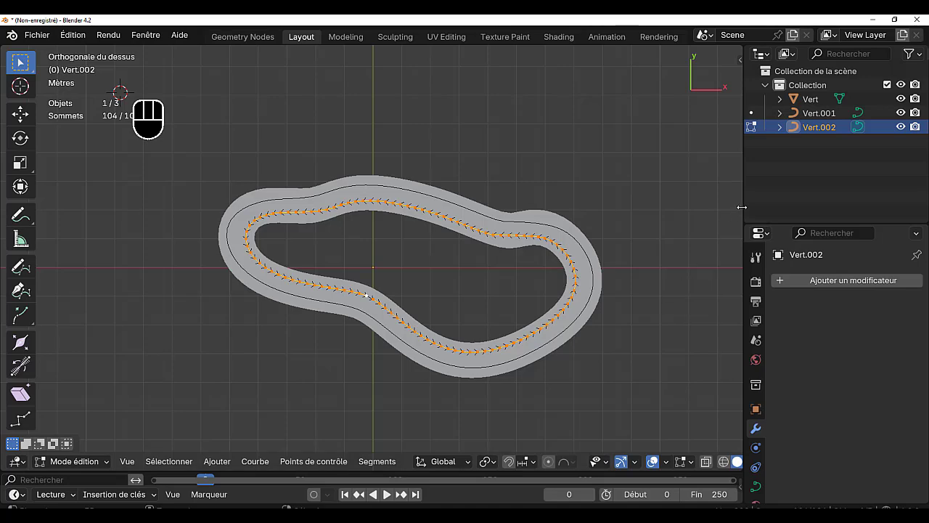
left_click_drag(742, 207, 790, 207)
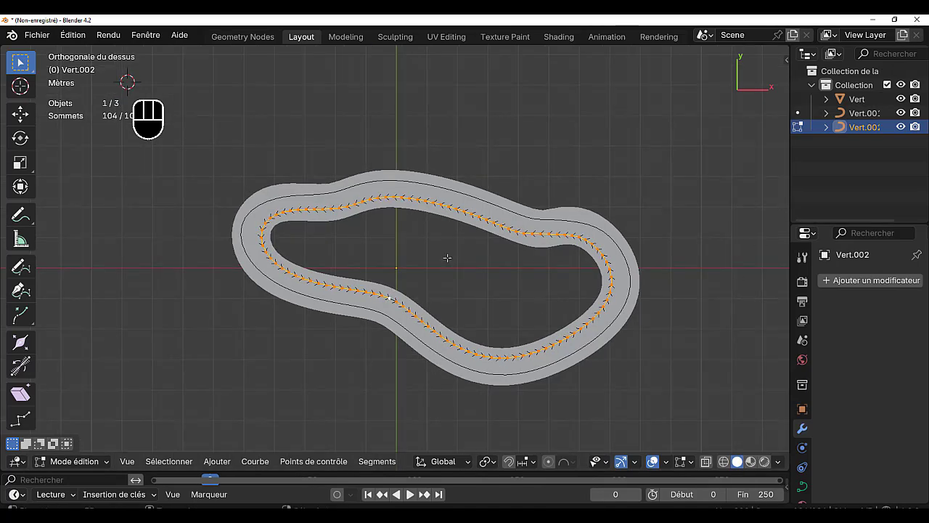
key("Tab")
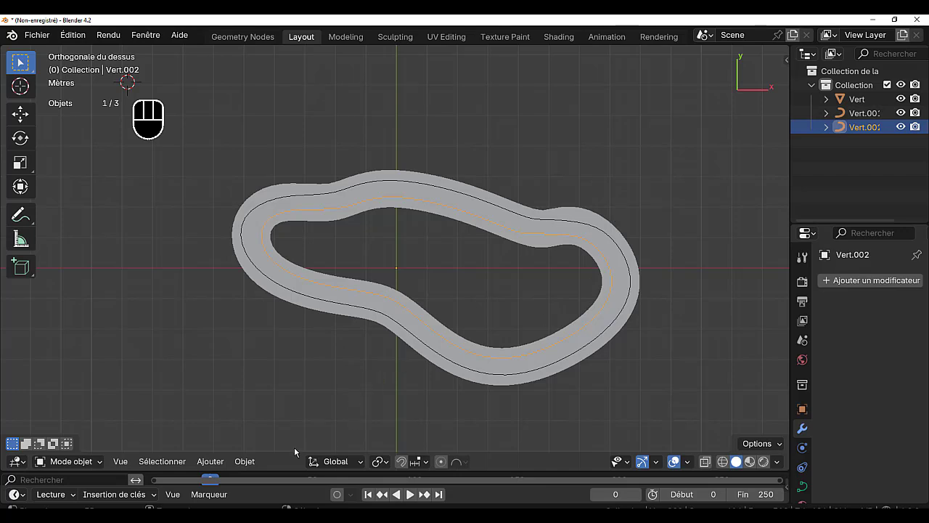
left_click(210, 462)
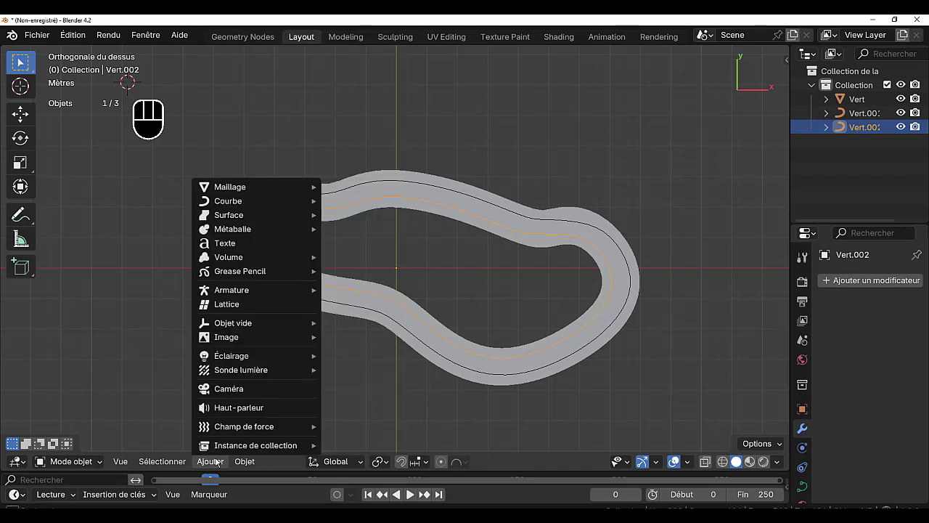
mouse_move(218, 187)
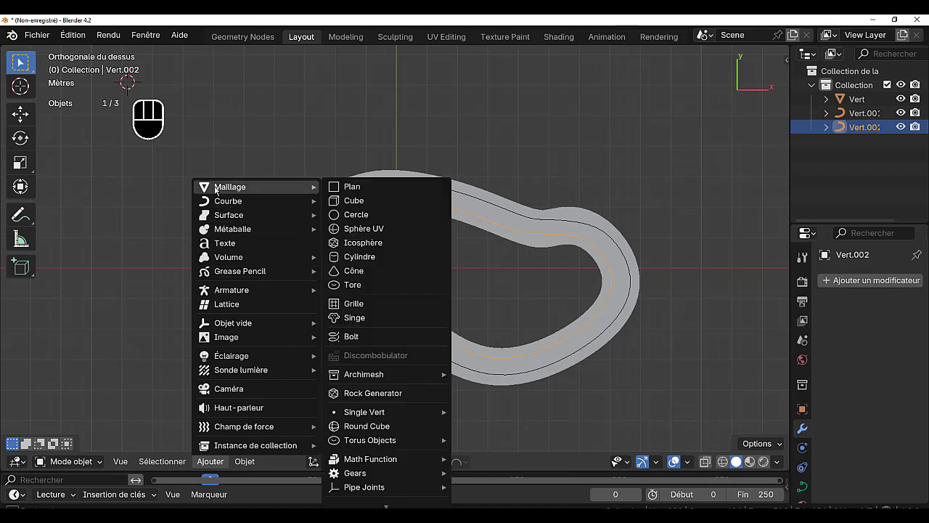
left_click(356, 201)
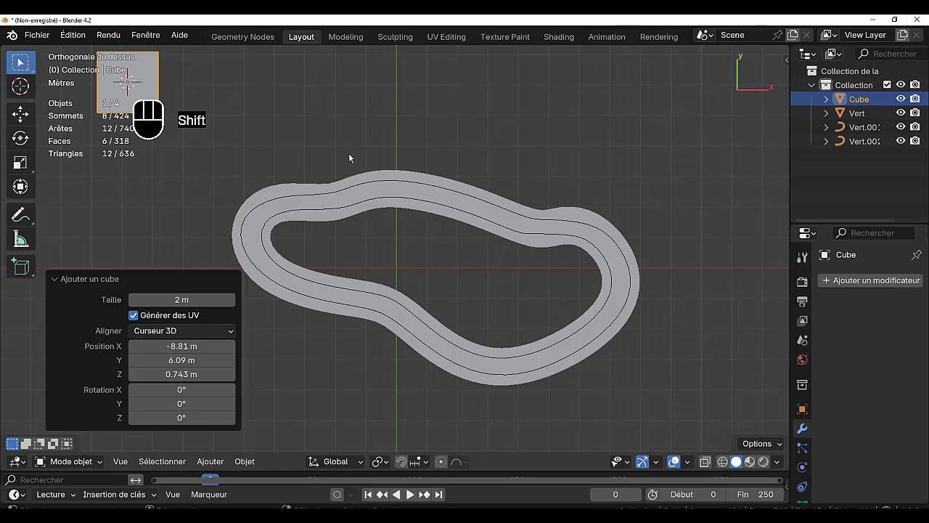
key("shift+x")
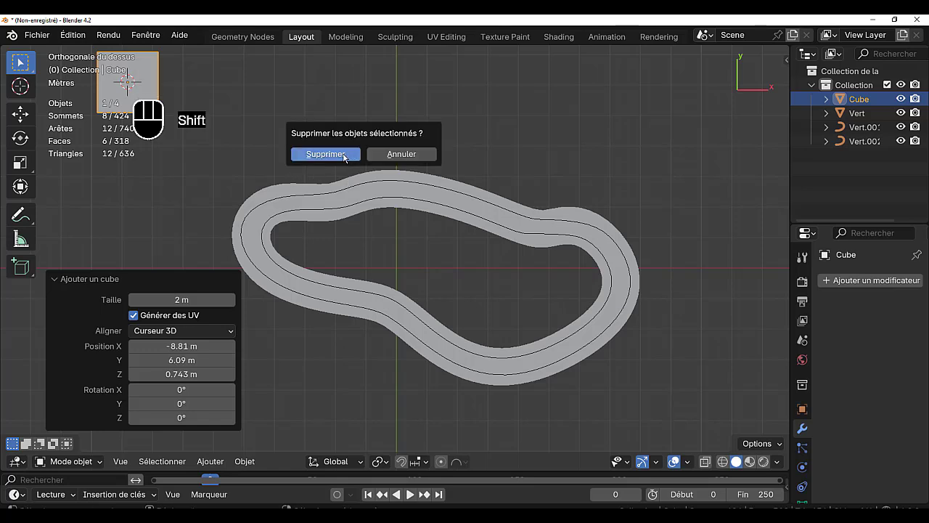
left_click(325, 154)
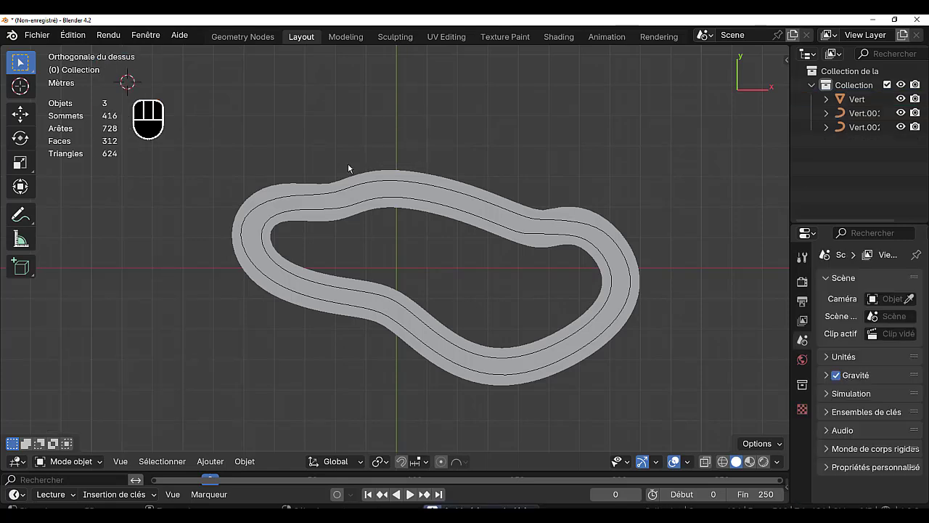
Step: Snap the 3D cursor to the world origin
key("shift")
key("shift+s")
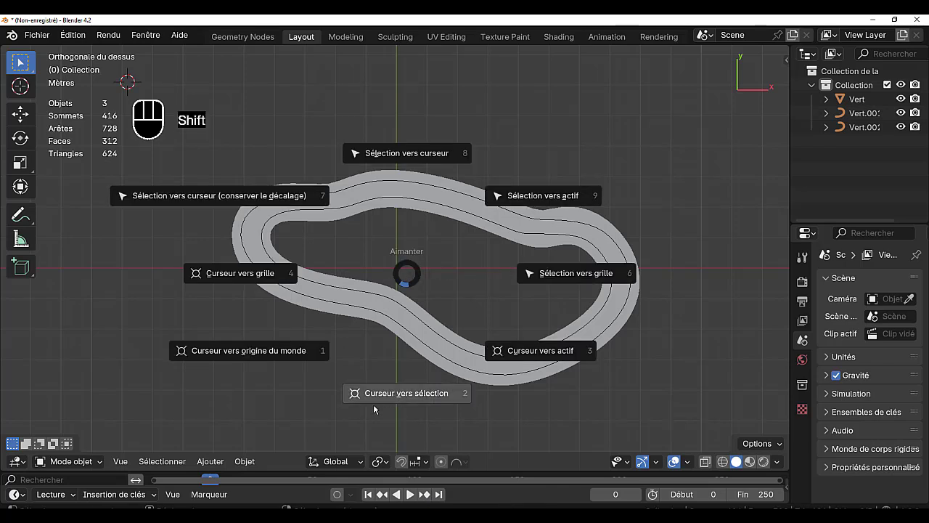
left_click(255, 351)
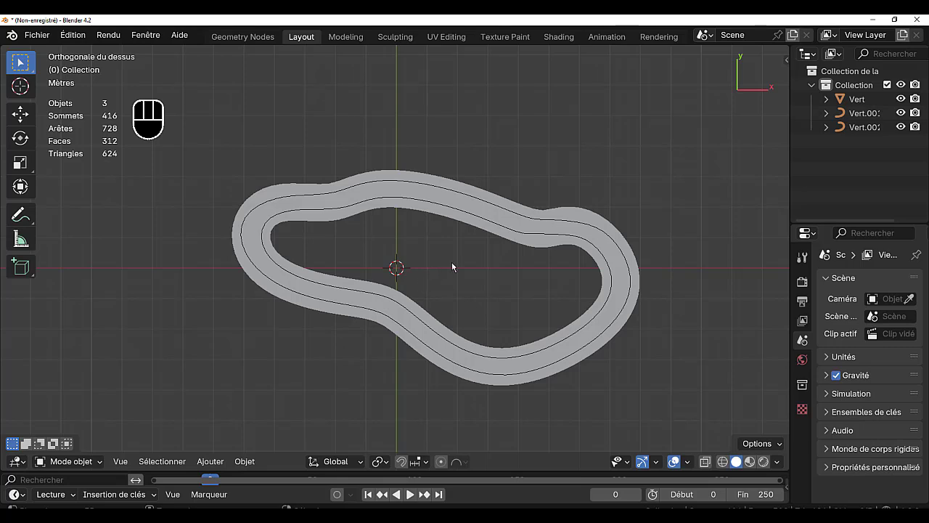
Step: Add a cube at the world origin and scale its mesh to about 0.151 in Edit Mode, returning to Object Mode
left_click(209, 457)
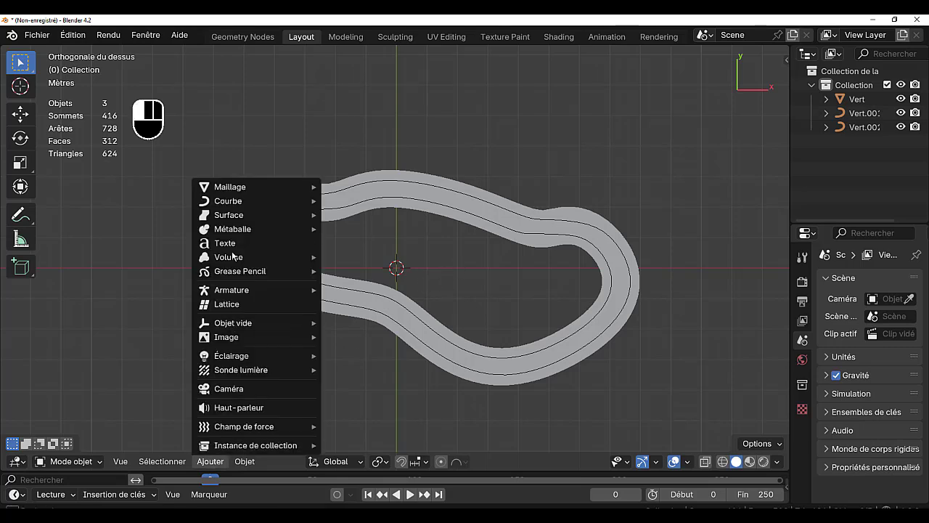
mouse_move(229, 190)
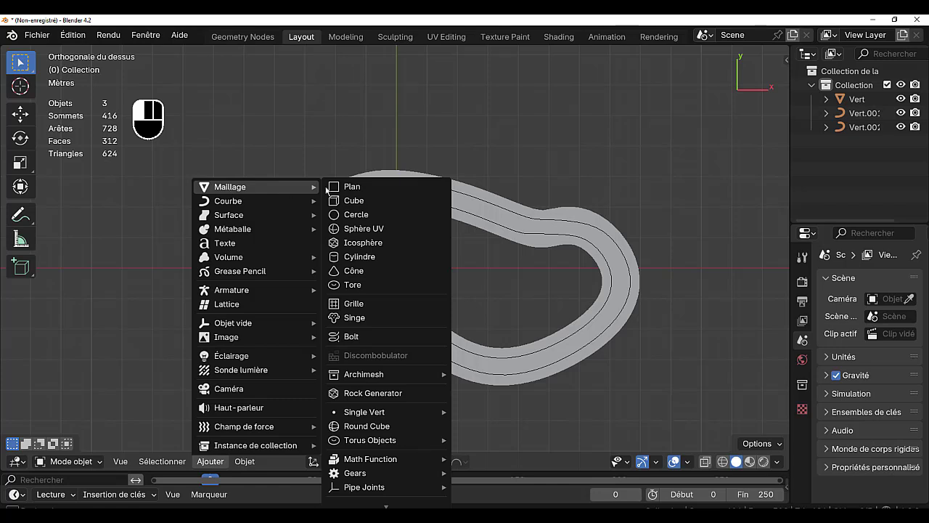
left_click(355, 201)
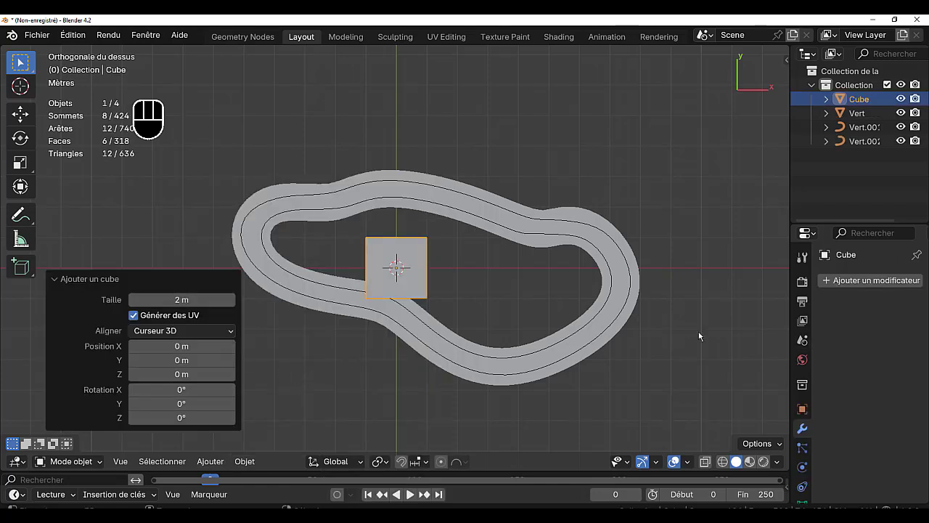
key("Tab")
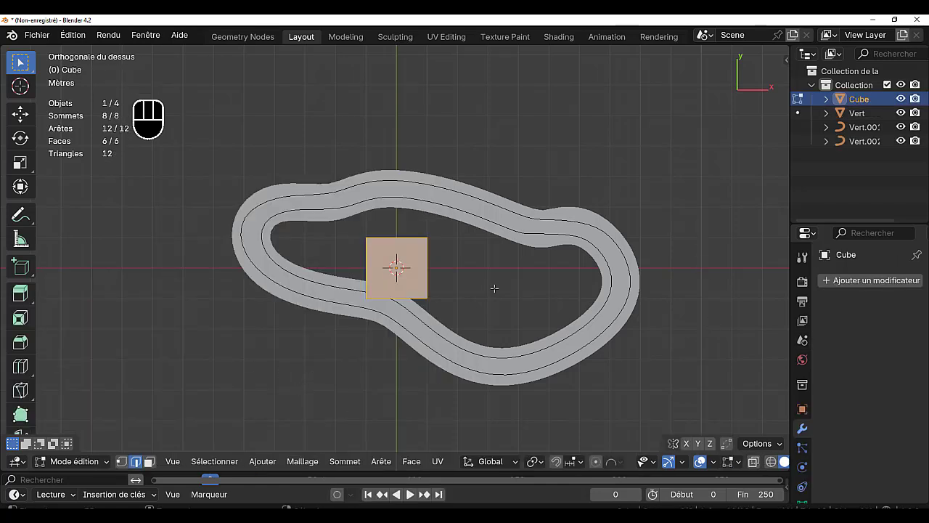
key("s")
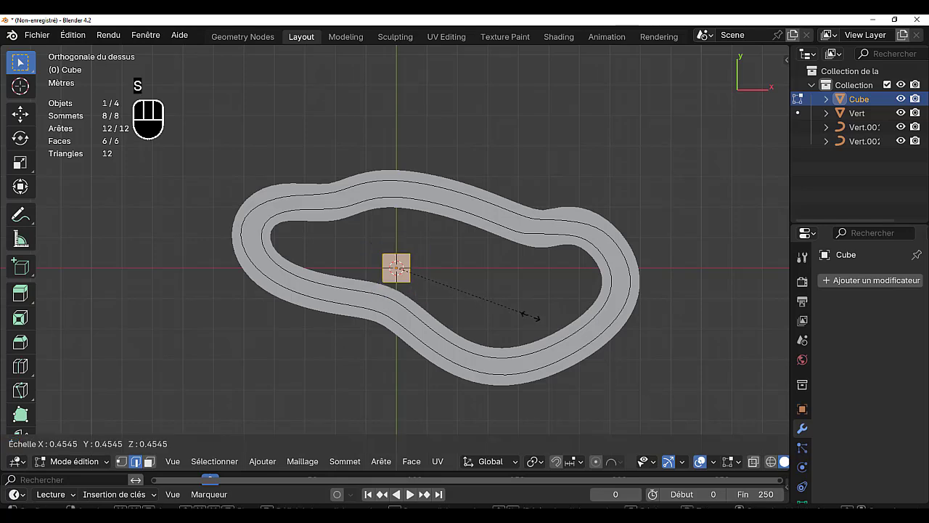
left_click(438, 288)
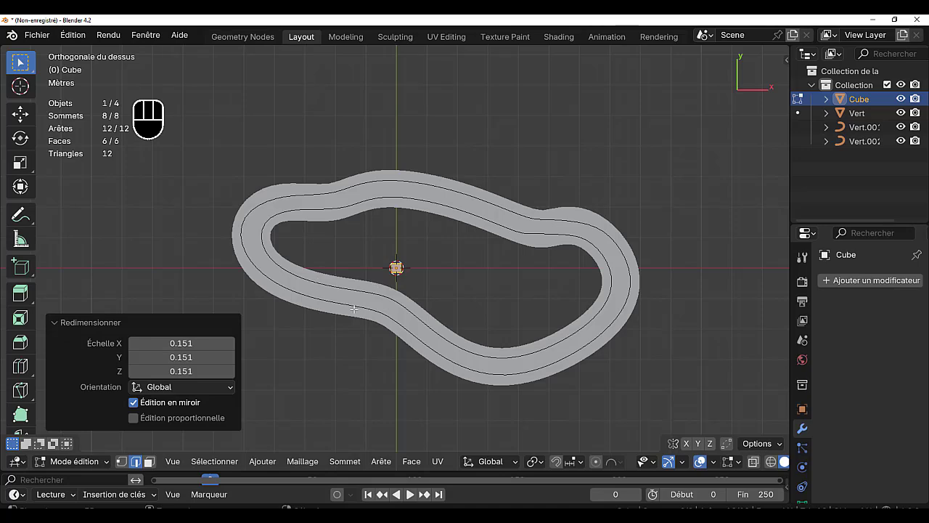
key("Tab")
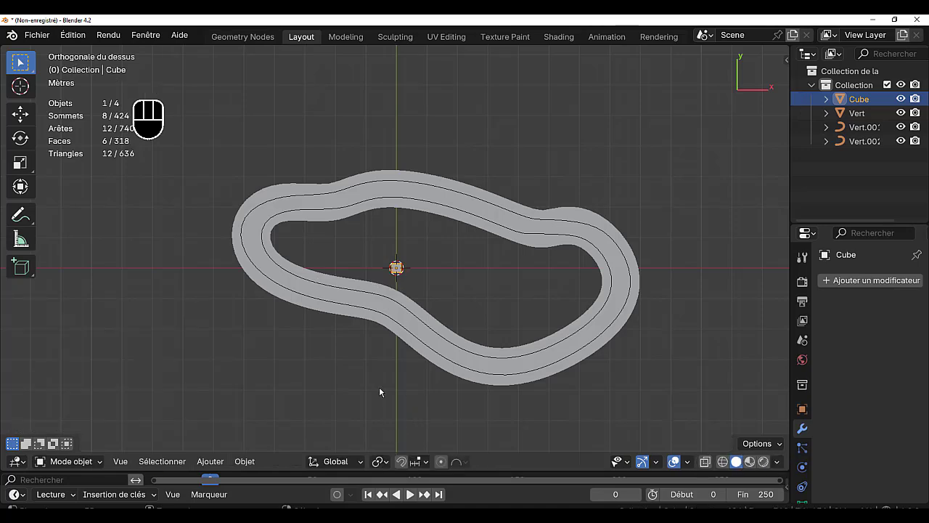
Step: Enlarge the properties editor and add a Follow Path (Suivre le chemin) constraint to the cube
left_click_drag(788, 339, 732, 330)
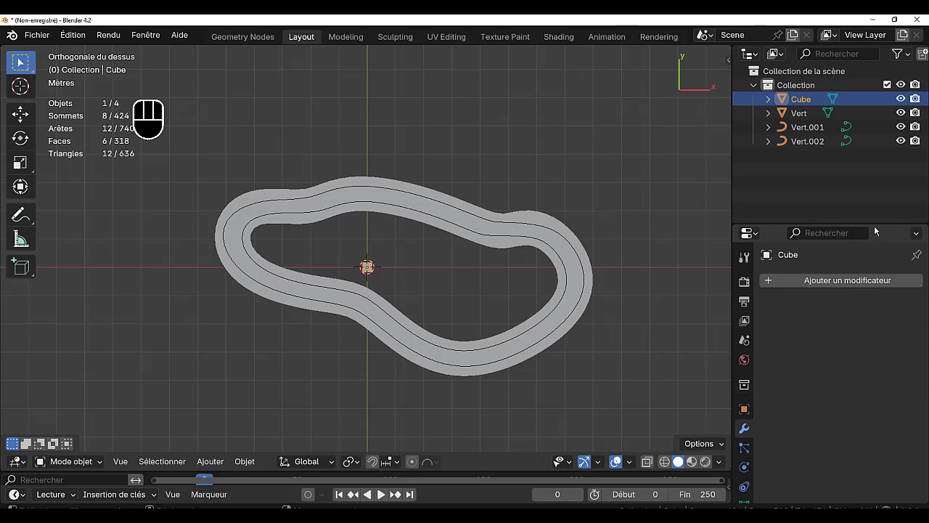
left_click_drag(874, 225, 869, 105)
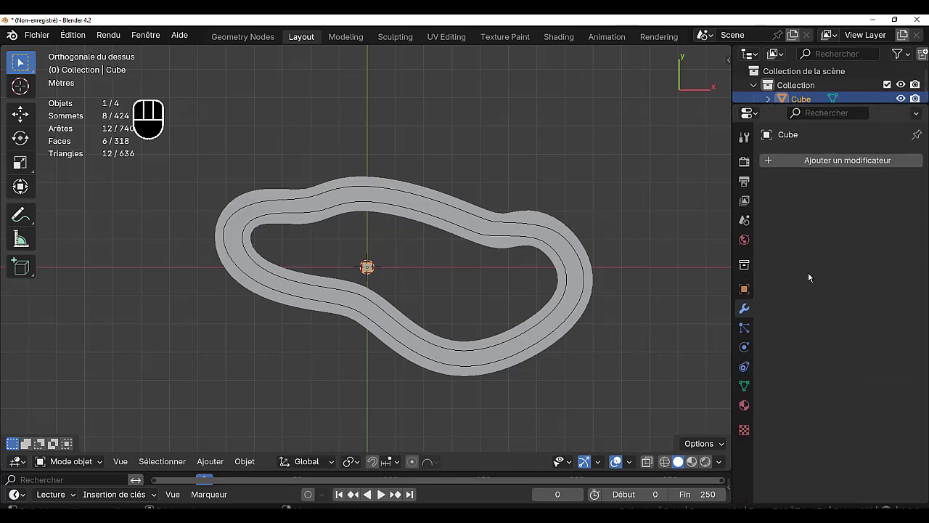
left_click(744, 368)
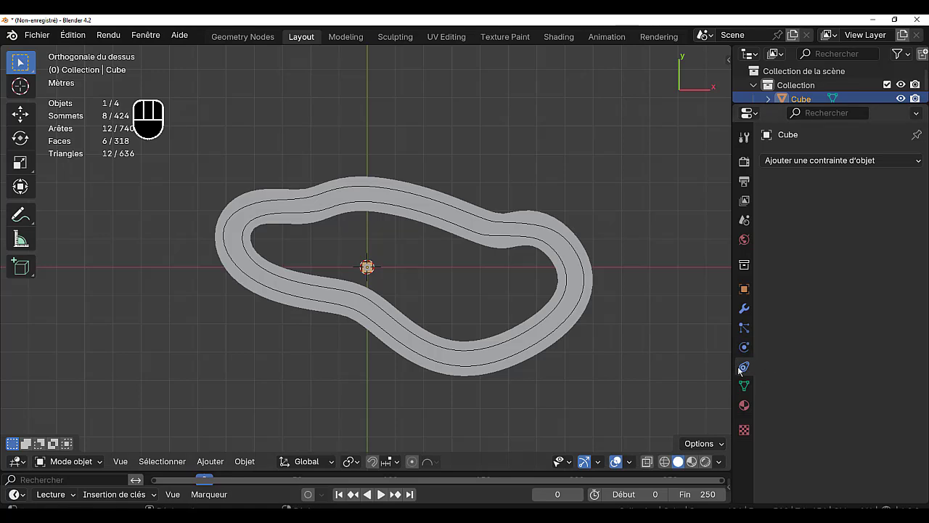
left_click(843, 161)
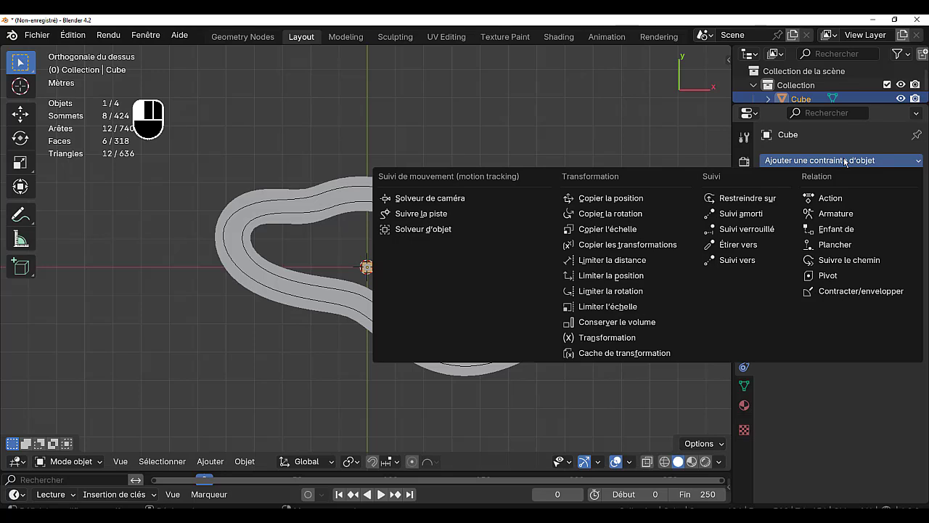
left_click(845, 261)
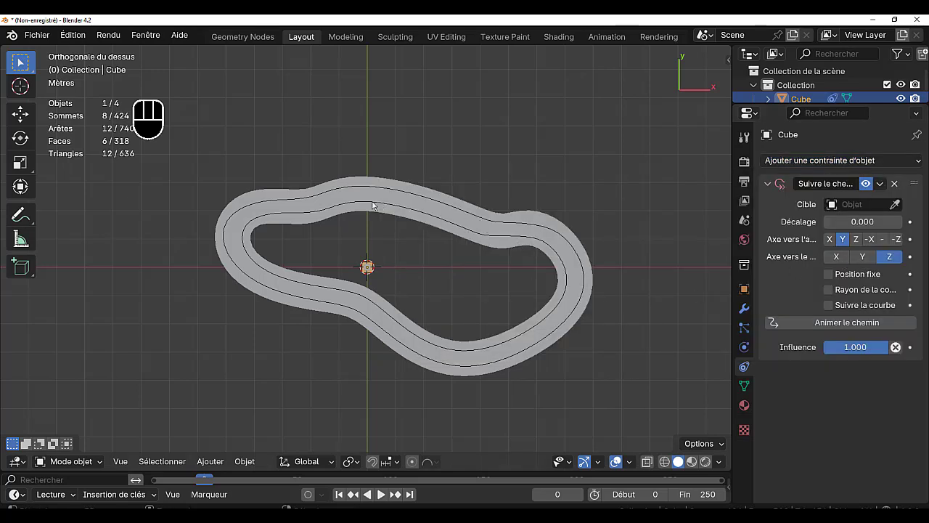
Step: Check the object names of the outer and inner lane curves, with the full object list in view
left_click(455, 231)
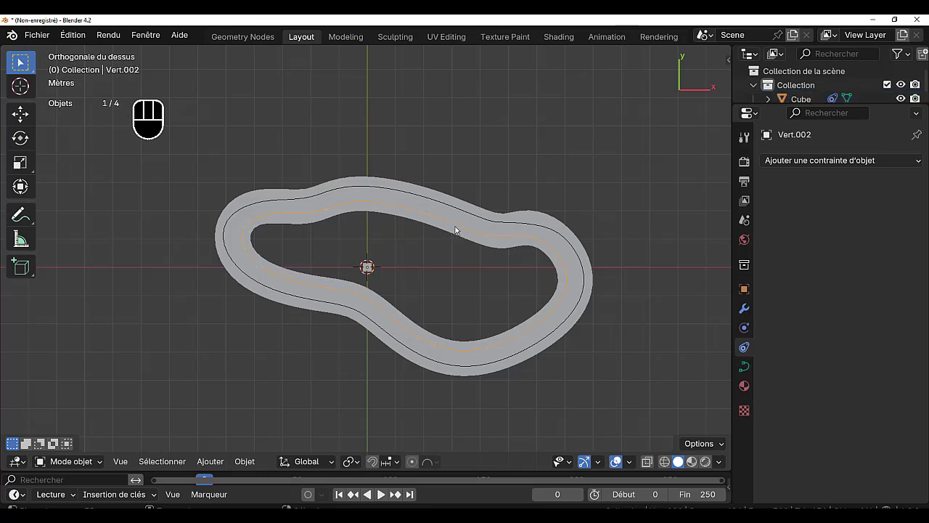
left_click(460, 212)
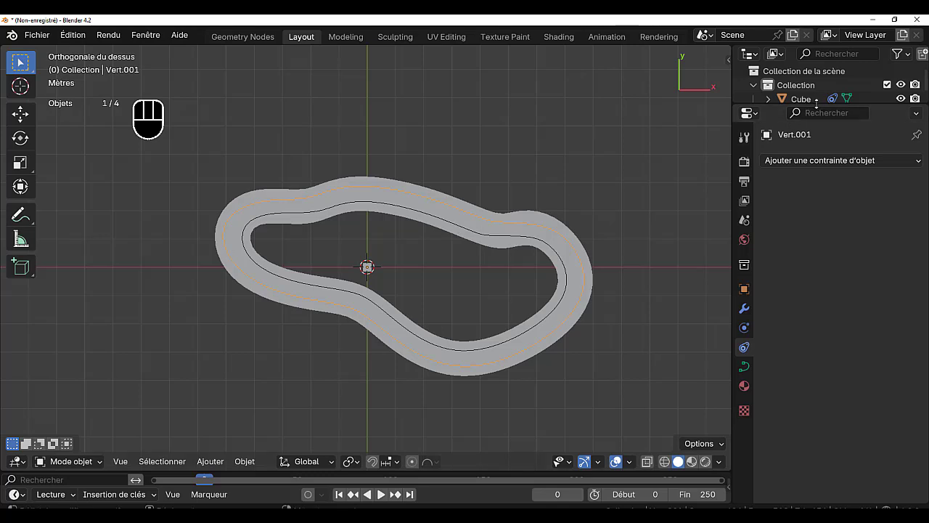
left_click_drag(814, 106, 818, 211)
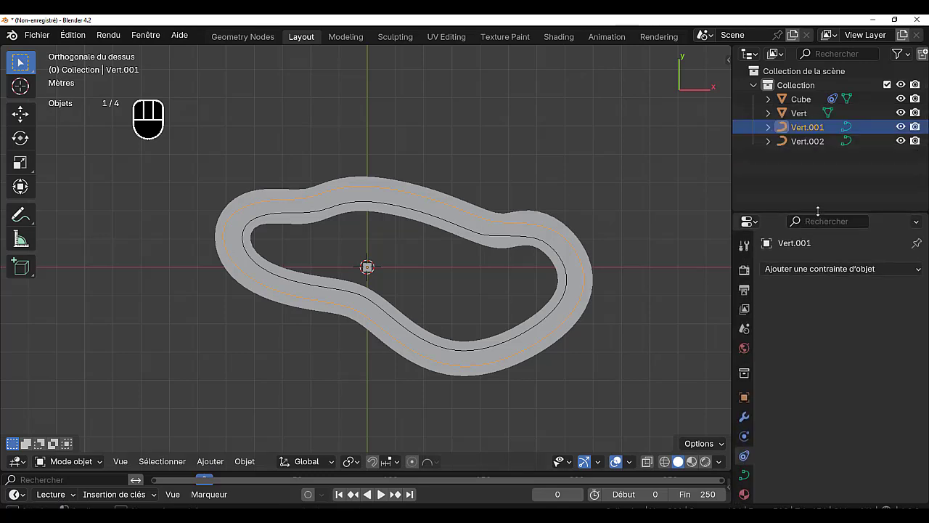
left_click(546, 248)
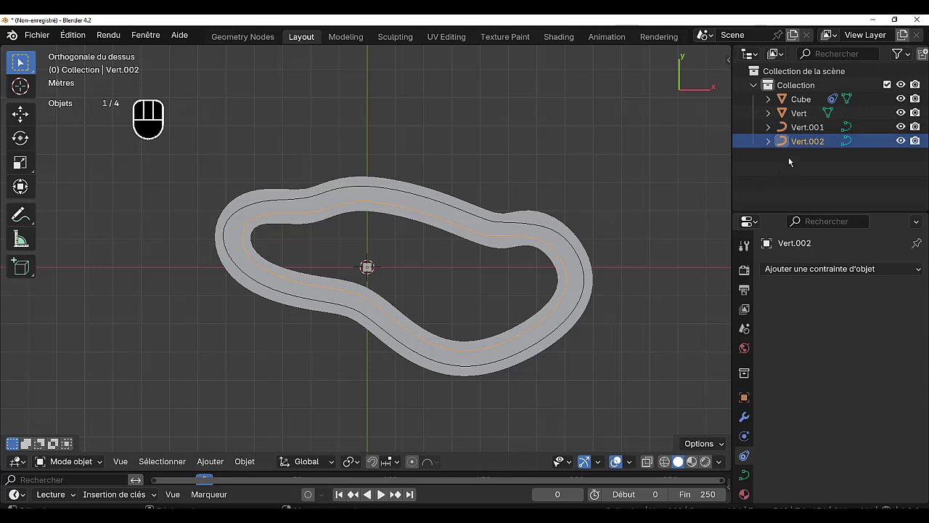
left_click(534, 222)
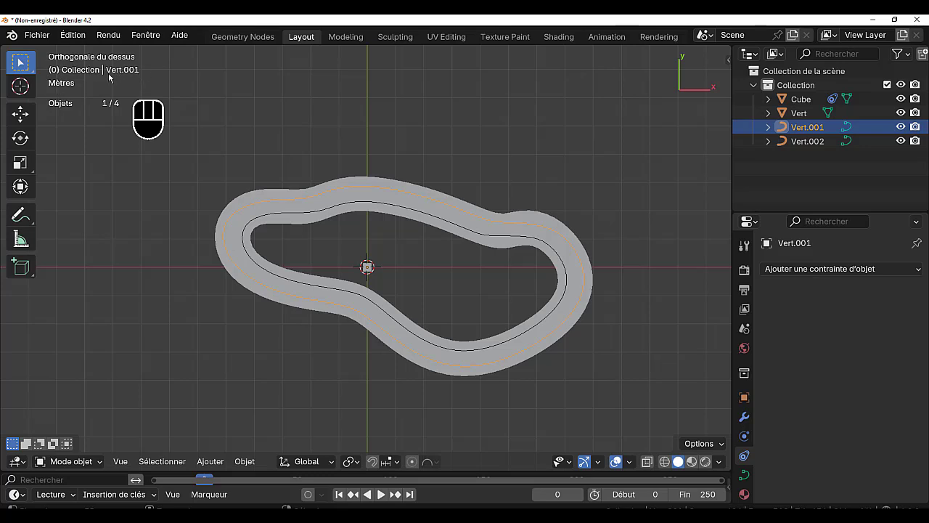
left_click(364, 204)
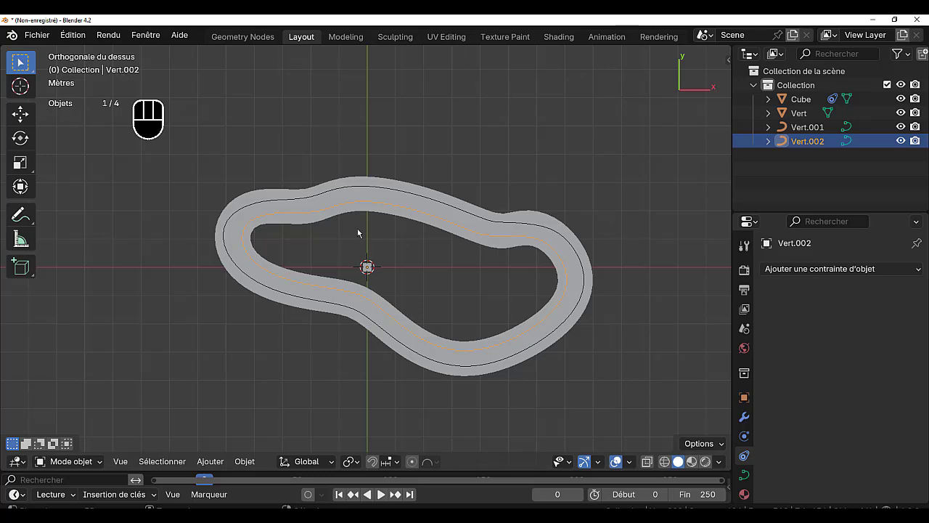
Step: Set the outer lane curve Vert.001 as the target of the cube's Follow Path constraint and animate the path
left_click(367, 268)
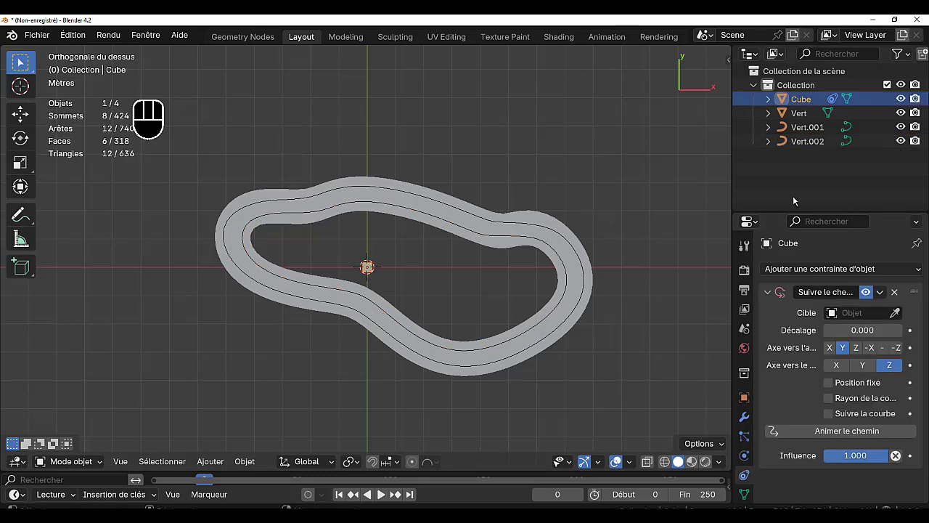
left_click(864, 313)
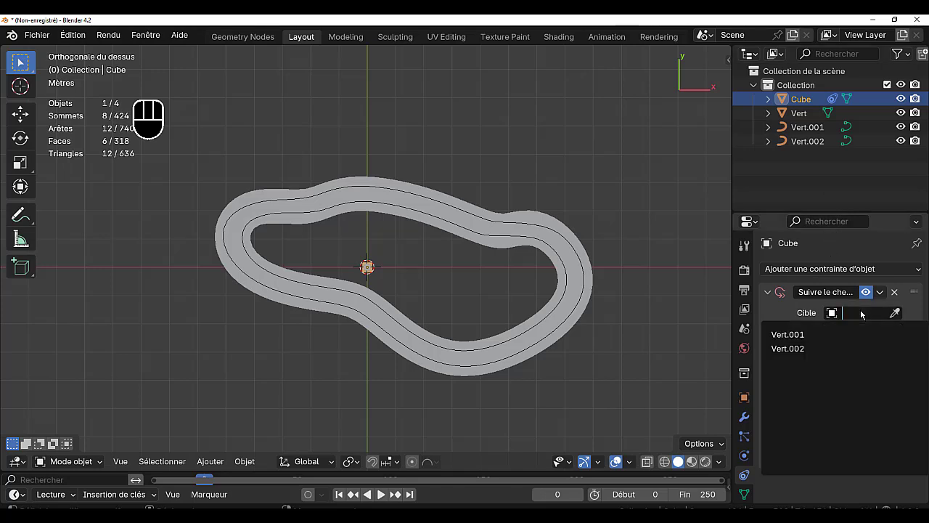
left_click(830, 335)
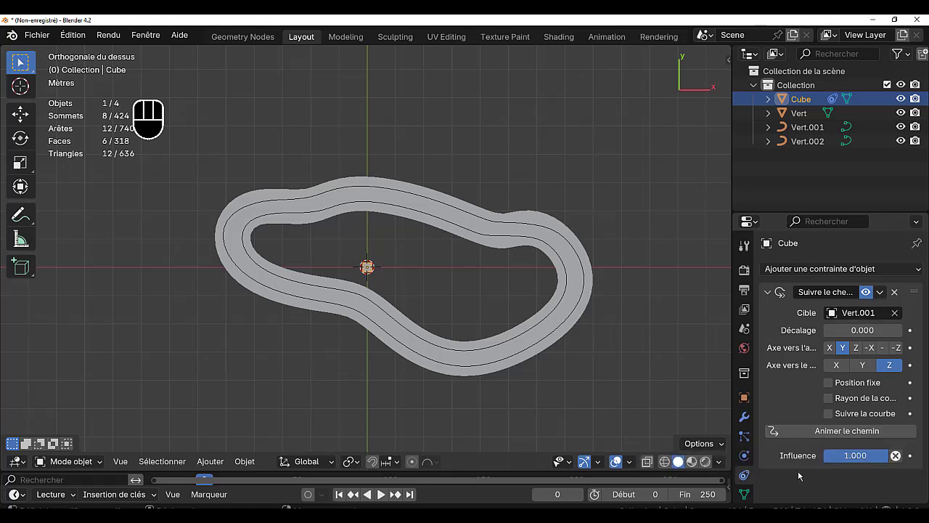
left_click(824, 434)
scroll(320, 392, "up", 3)
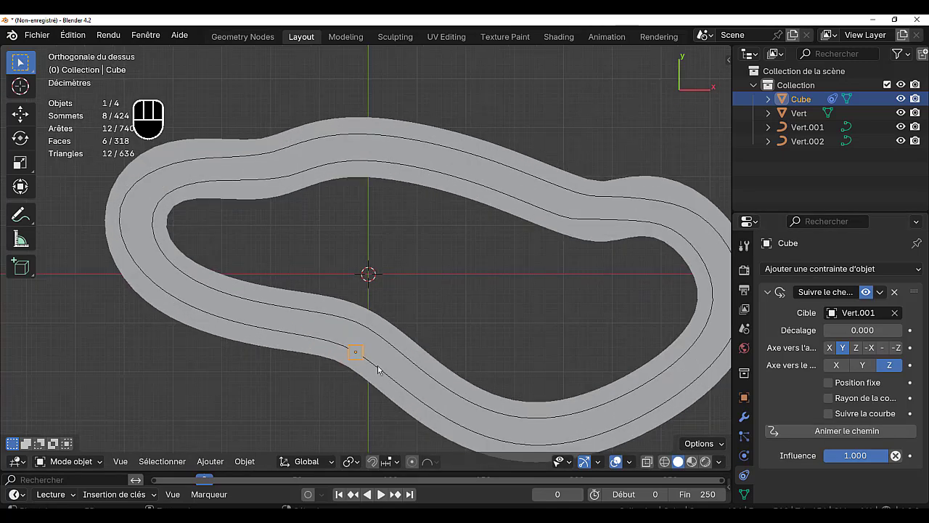
scroll(410, 373, "down", 2)
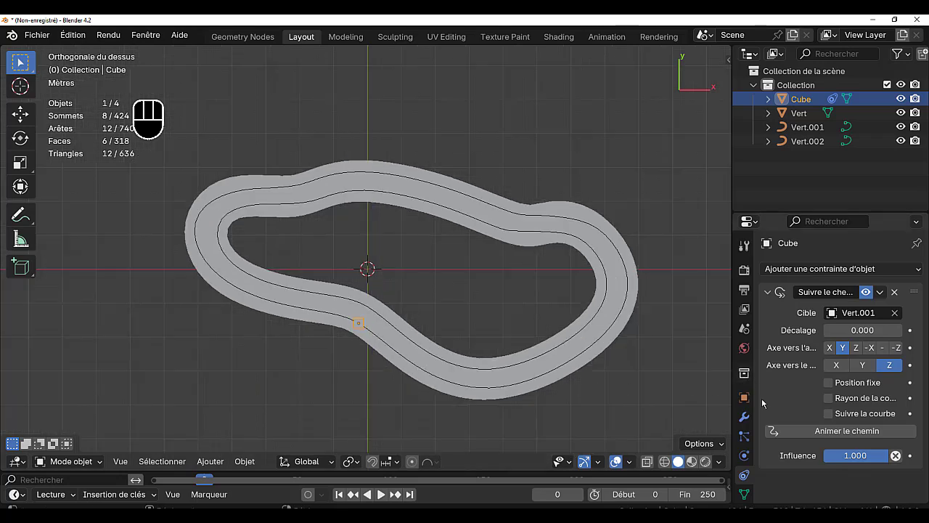
left_click(839, 432)
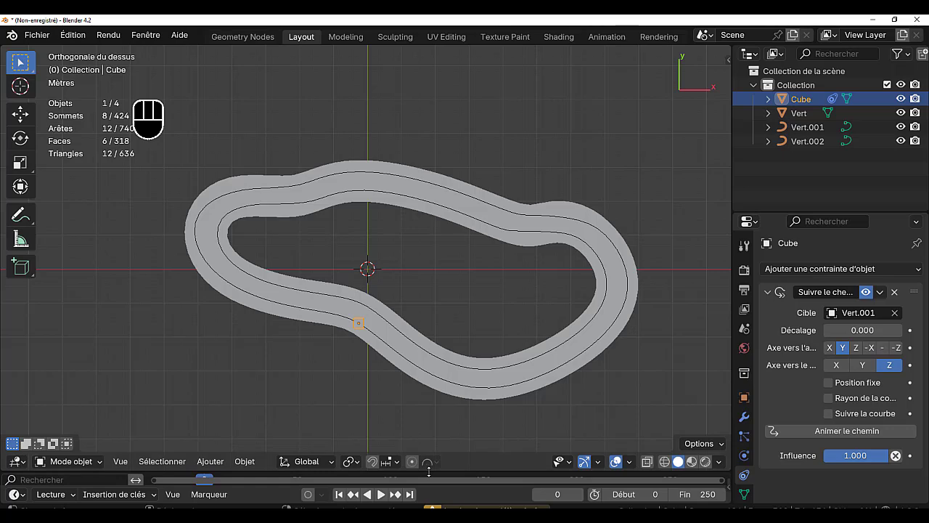
Step: Enlarge the timeline and play the animation to watch the cube travel along the outer lane
left_click_drag(427, 468, 428, 392)
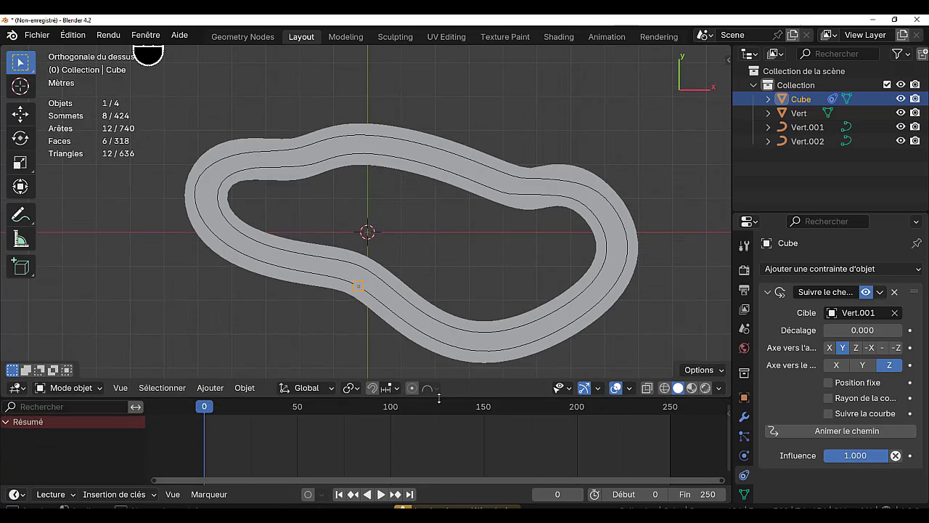
left_click(381, 495)
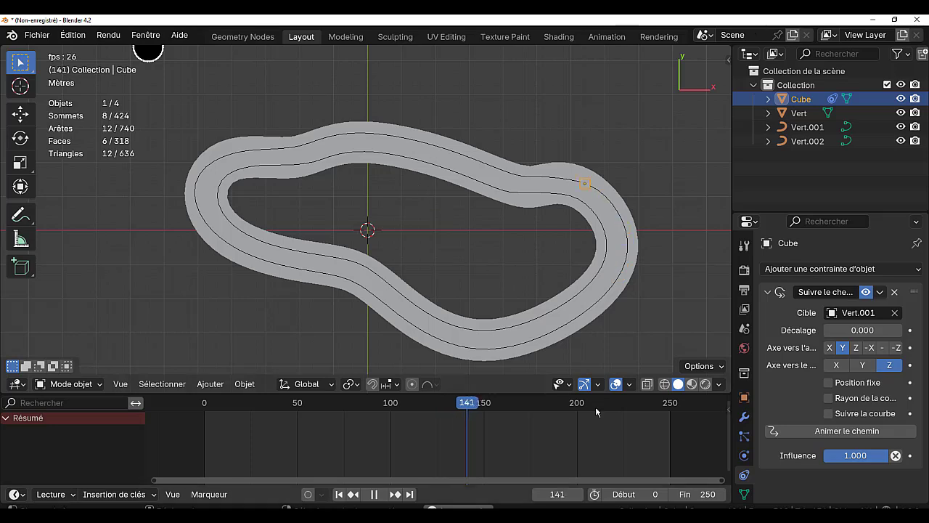
left_click(620, 445)
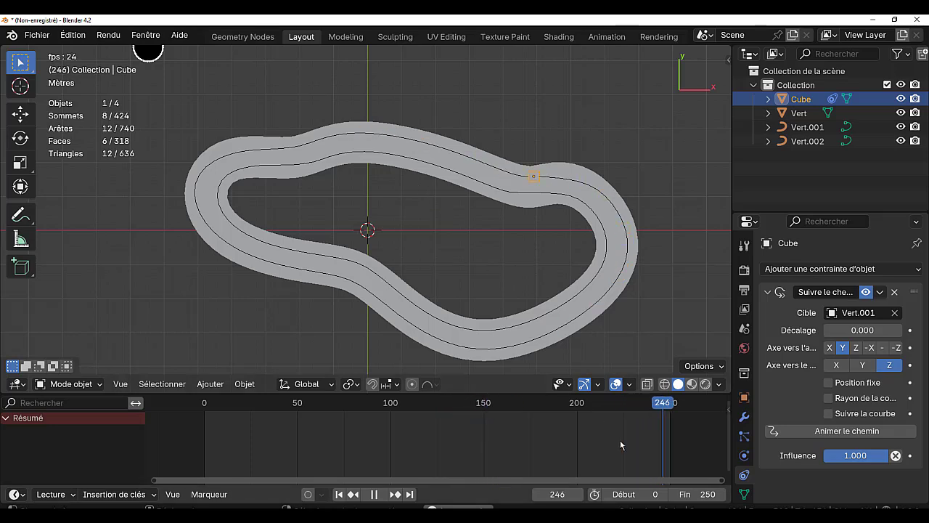
left_click(627, 441)
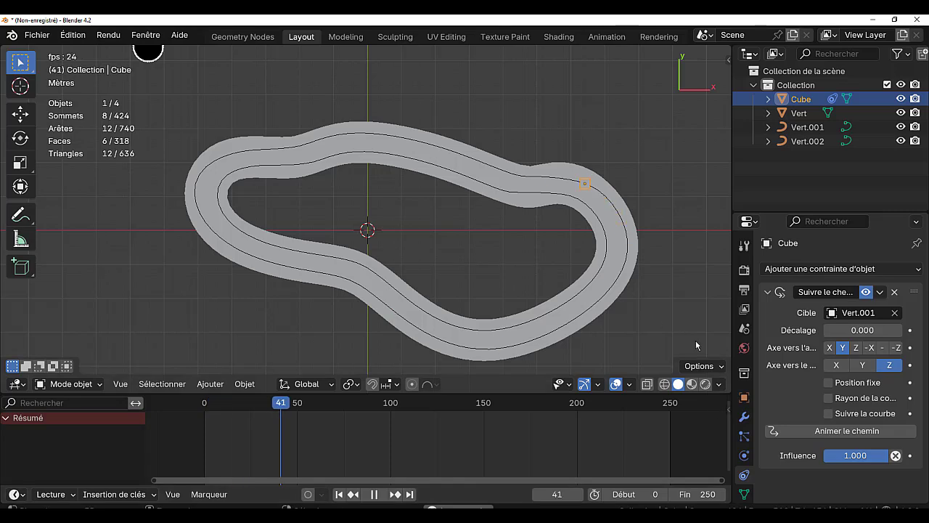
Step: Switch the viewport to Material Preview, stop playback and give the cube a new material with a red base colour
left_click(691, 384)
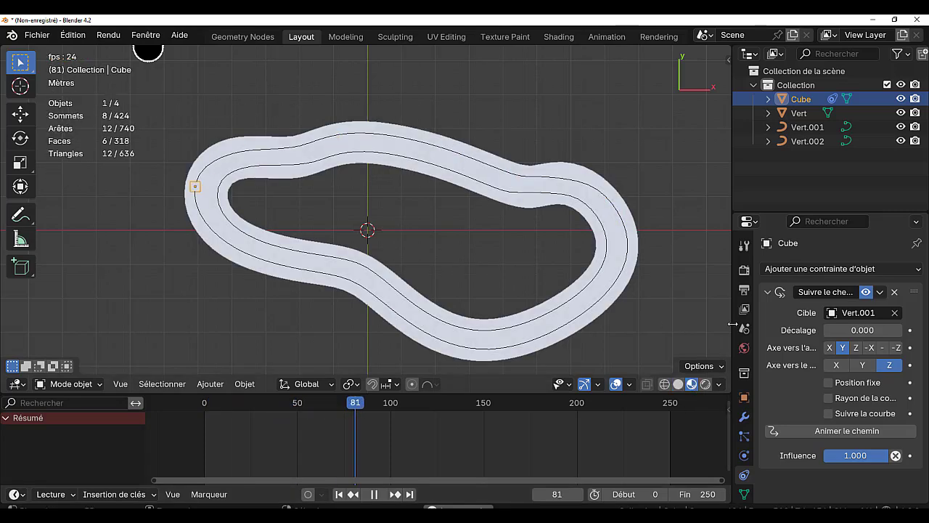
key("space")
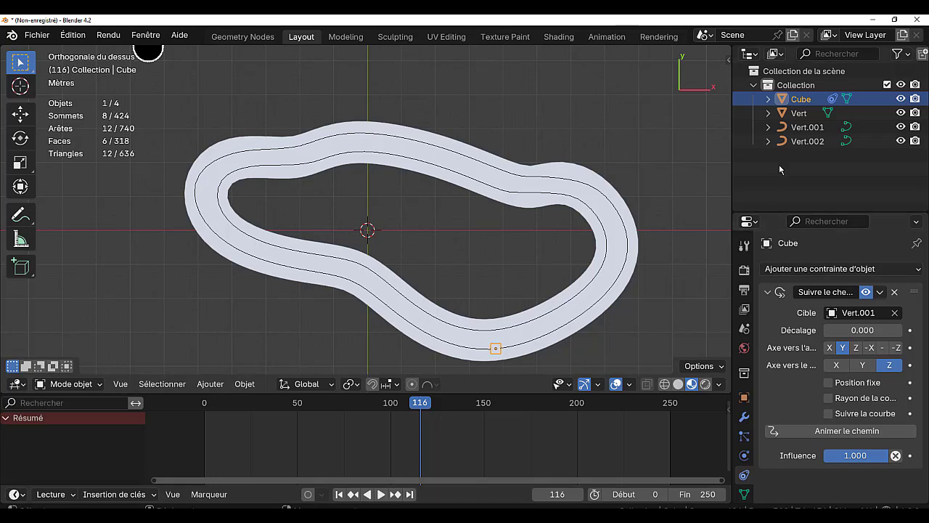
scroll(746, 457, "down", 3)
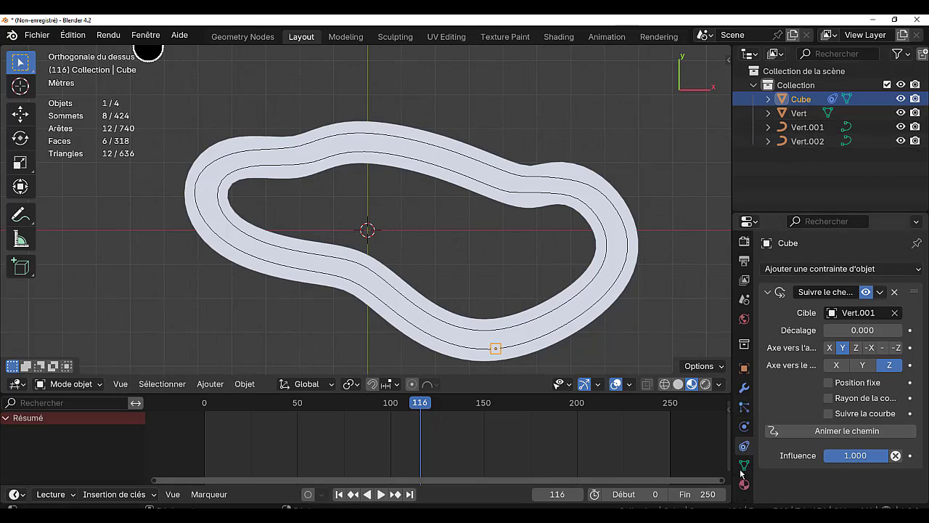
left_click(744, 458)
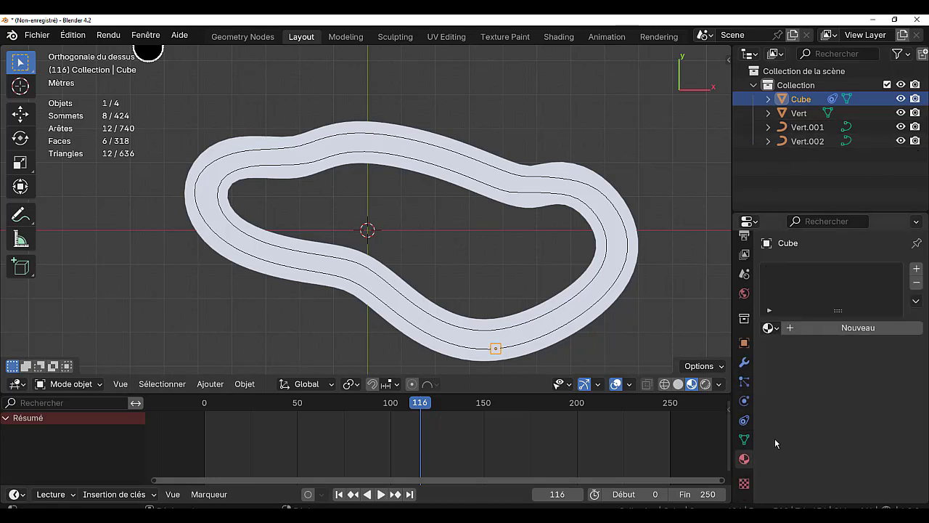
left_click(866, 332)
left_click(860, 414)
left_click(820, 307)
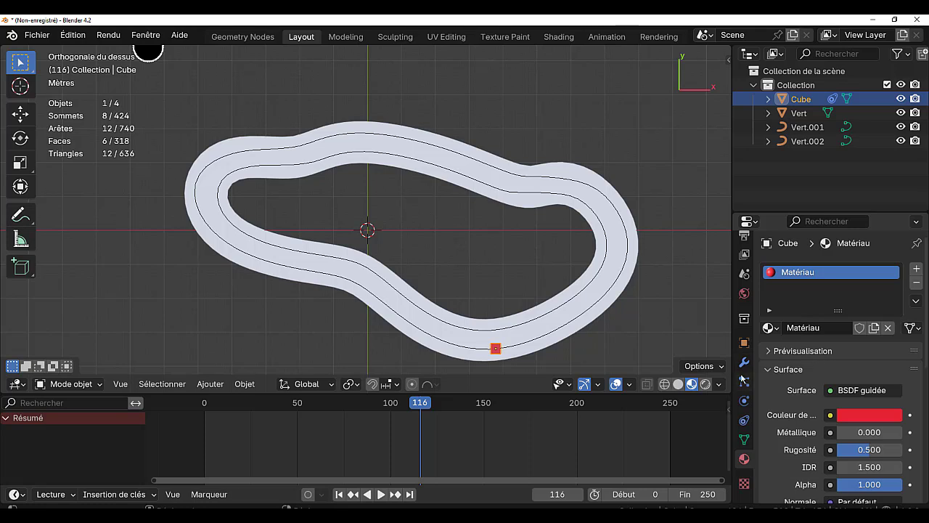
Step: Return to the cube's constraint settings and replay the animation with the red cube on the outer lane
left_click(744, 421)
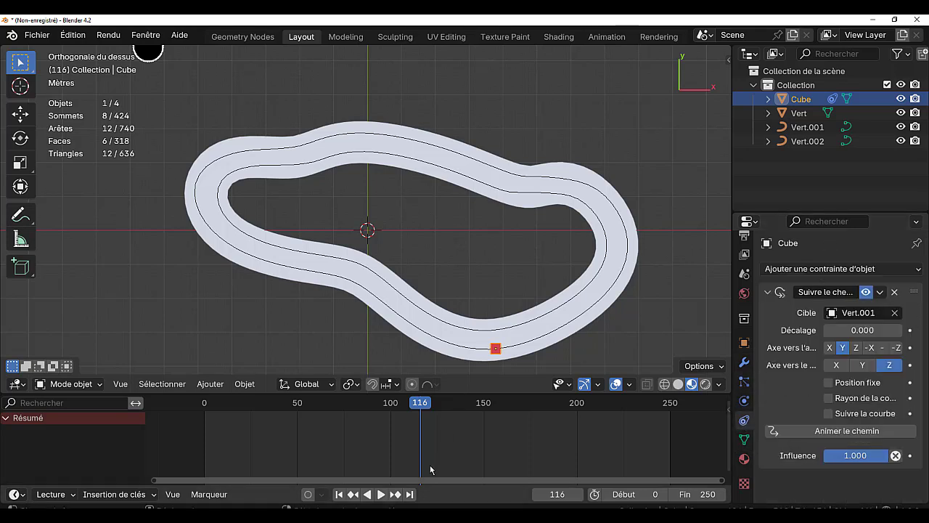
key("space")
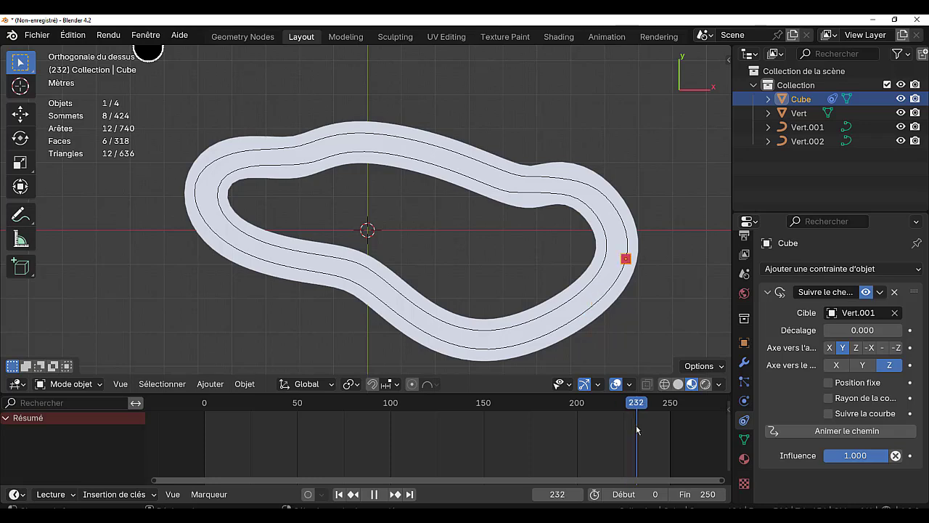
Step: Replay and scrub the animation to examine the cube's orientation as it travels around the outer lane
mouse_move(654, 425)
left_mouse_down()
mouse_move(691, 424)
mouse_move(654, 434)
left_mouse_up()
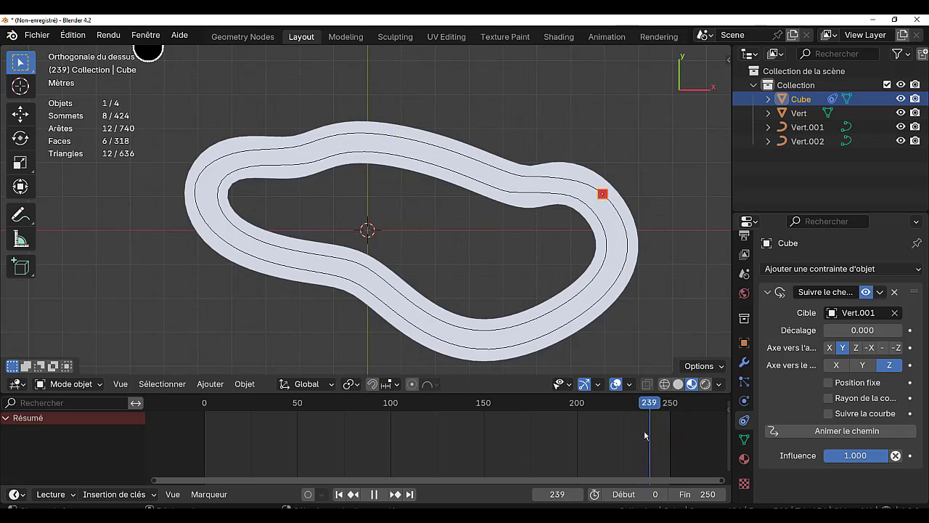
left_click(380, 494)
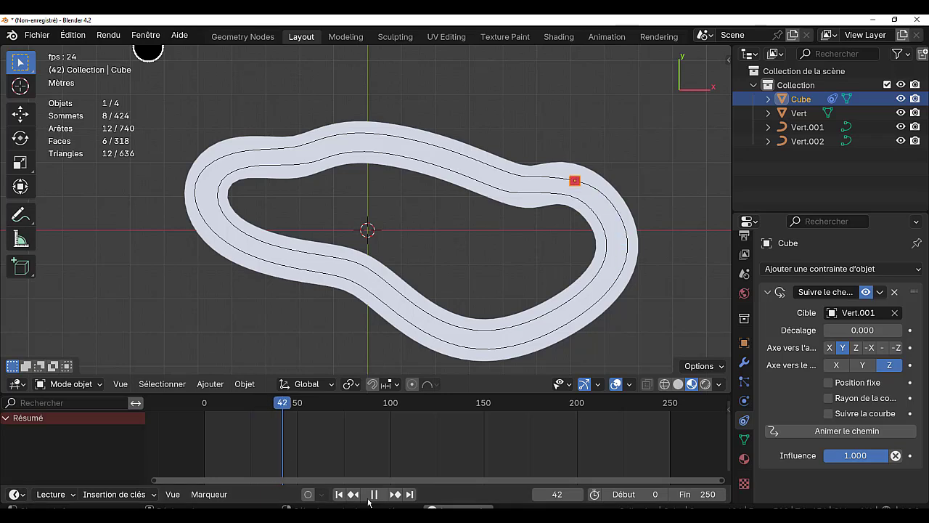
left_click(374, 494)
left_click_drag(308, 406, 641, 434)
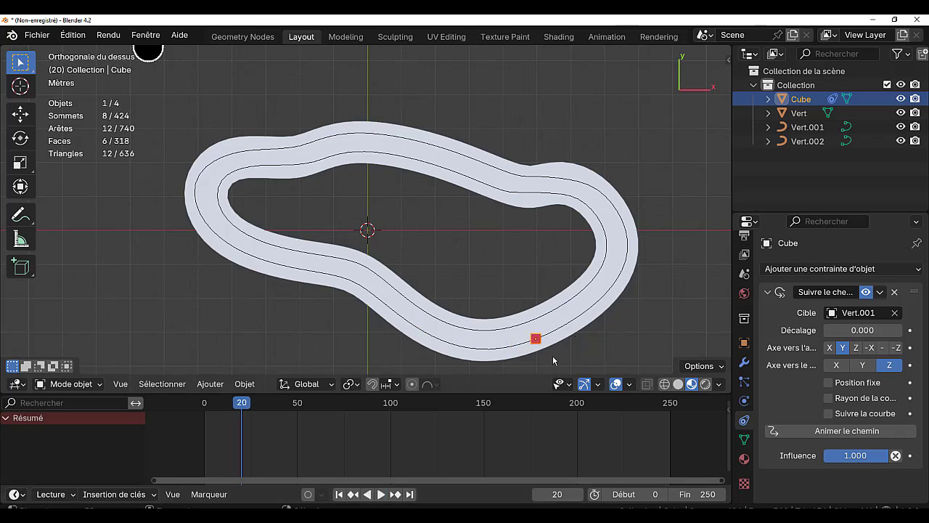
key("space")
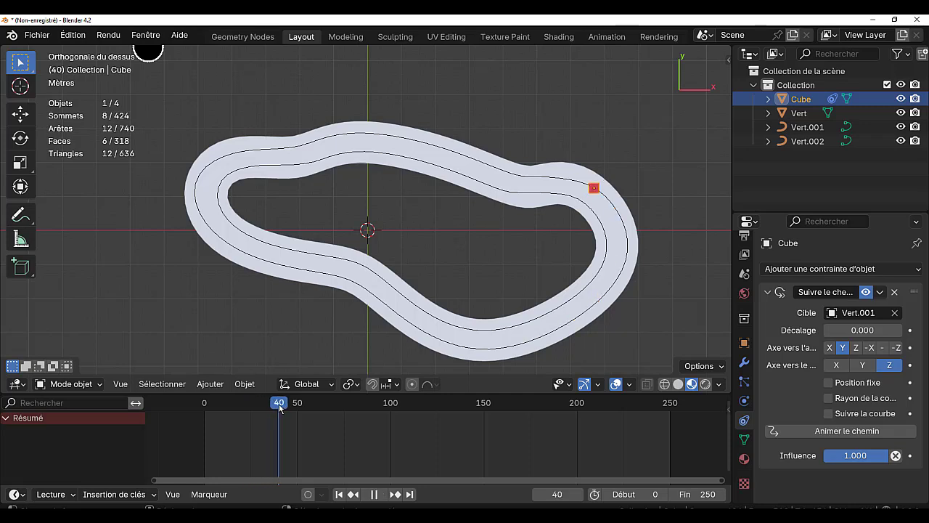
left_click_drag(279, 408, 272, 412)
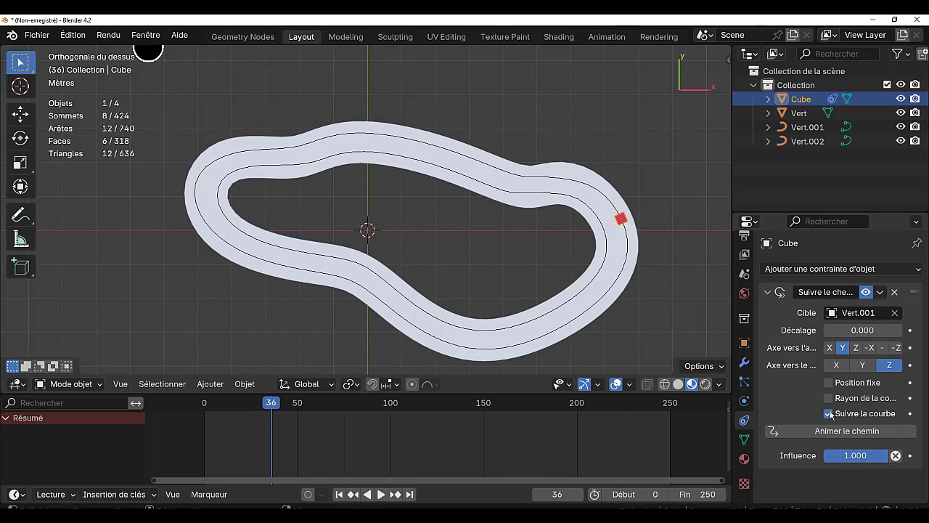
Step: Compare playback with Follow Curve off and on in the cube's Follow Path constraint, leave it enabled and stop playback
left_click(381, 494)
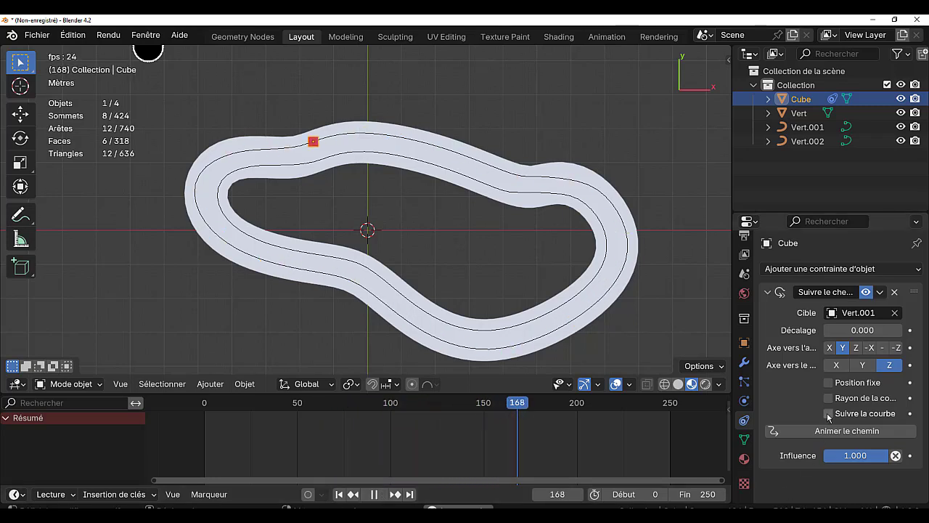
left_click(828, 413)
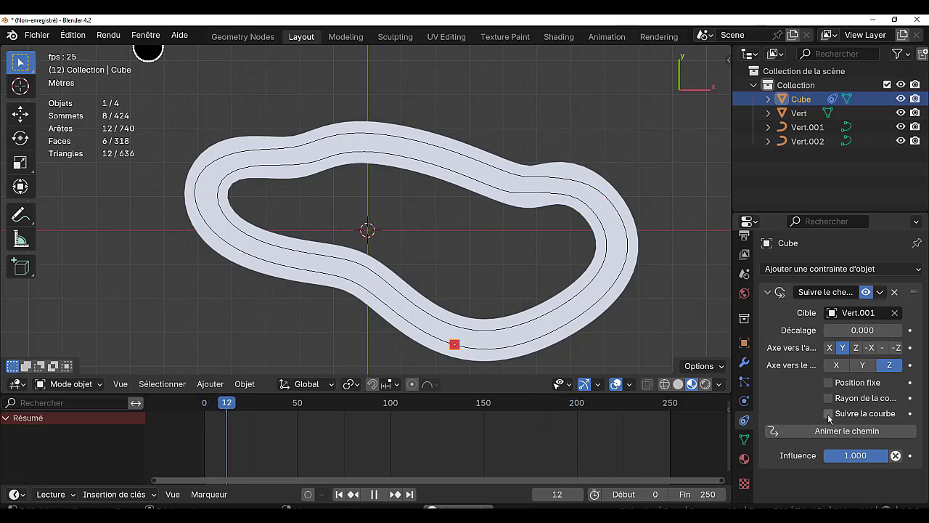
left_click(828, 413)
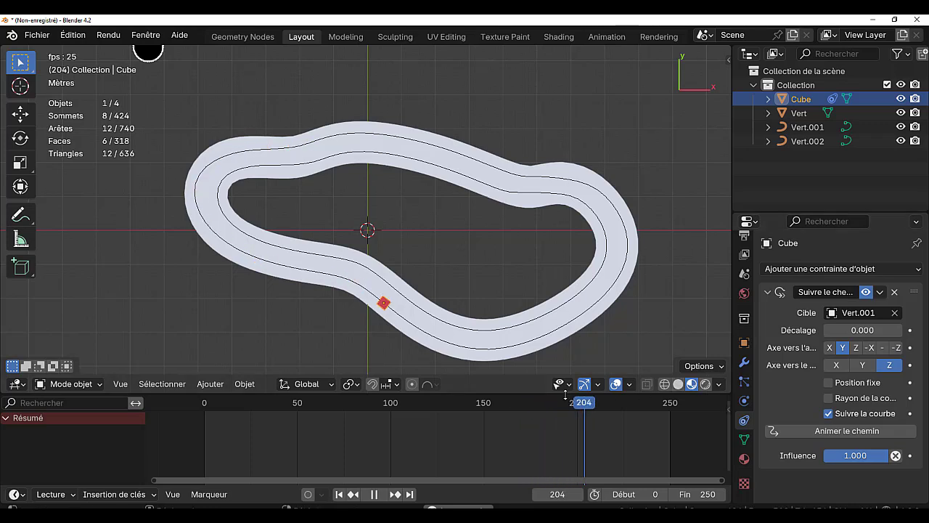
left_click(374, 494)
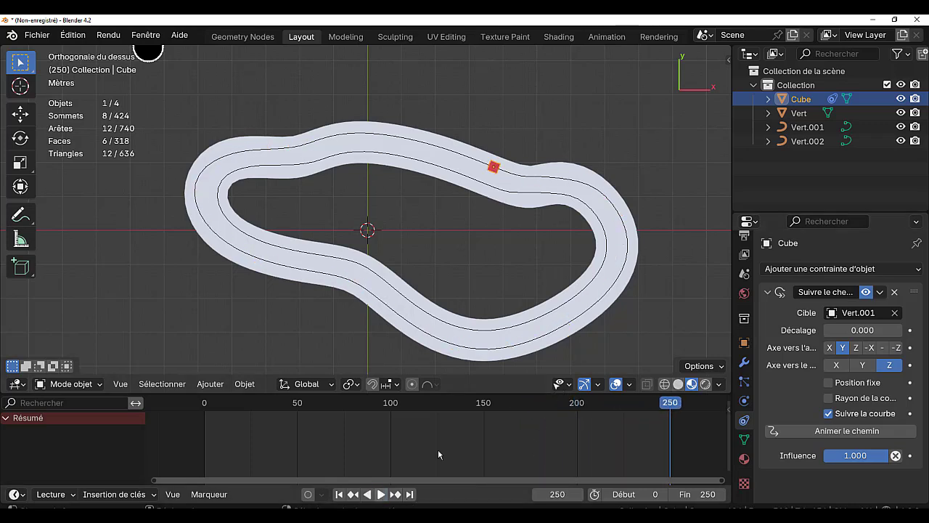
Step: Enlarge the timeline and properties areas, select the outer lane curve Vert.001 and expand its Path Animation settings
left_click_drag(510, 392, 516, 343)
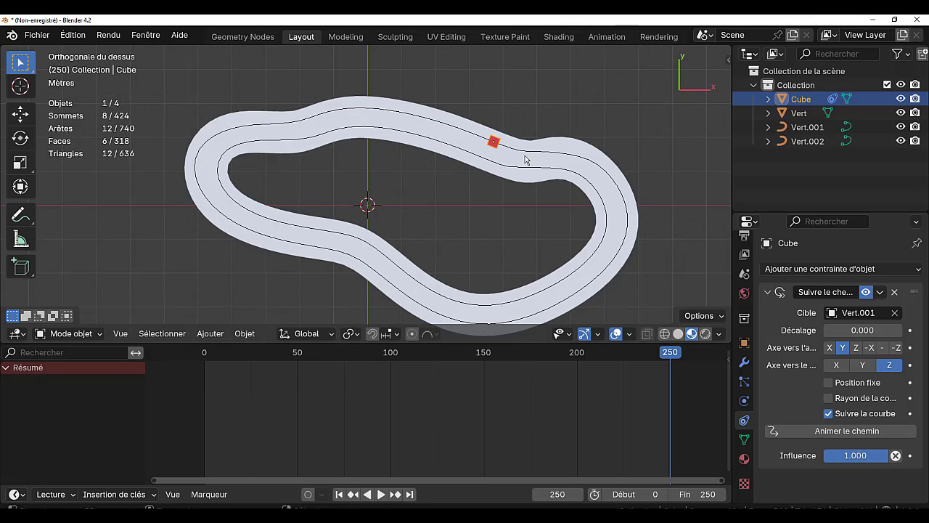
left_click(823, 129)
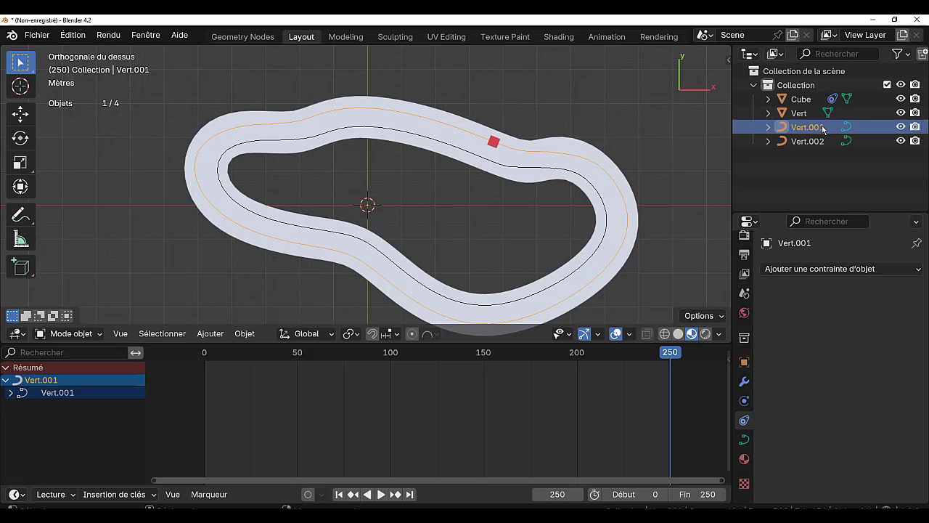
left_click(745, 442)
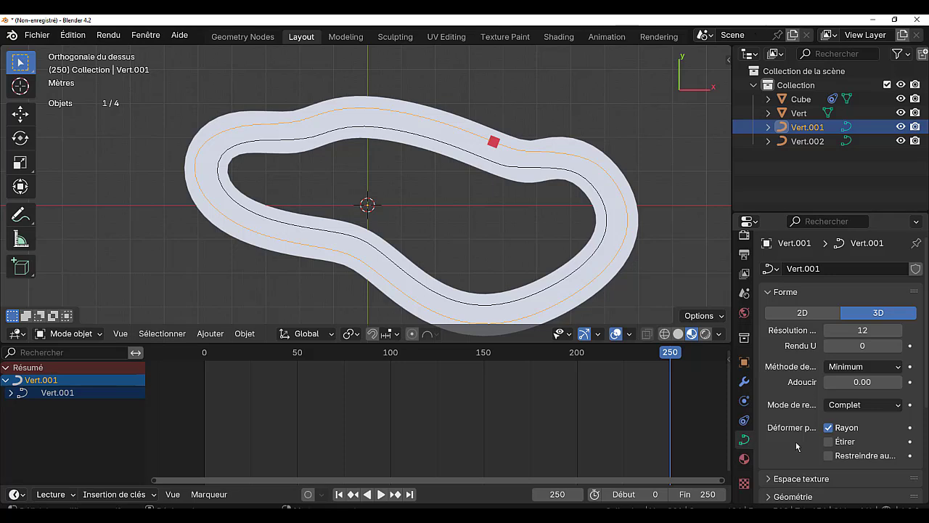
scroll(797, 446, "down", 3)
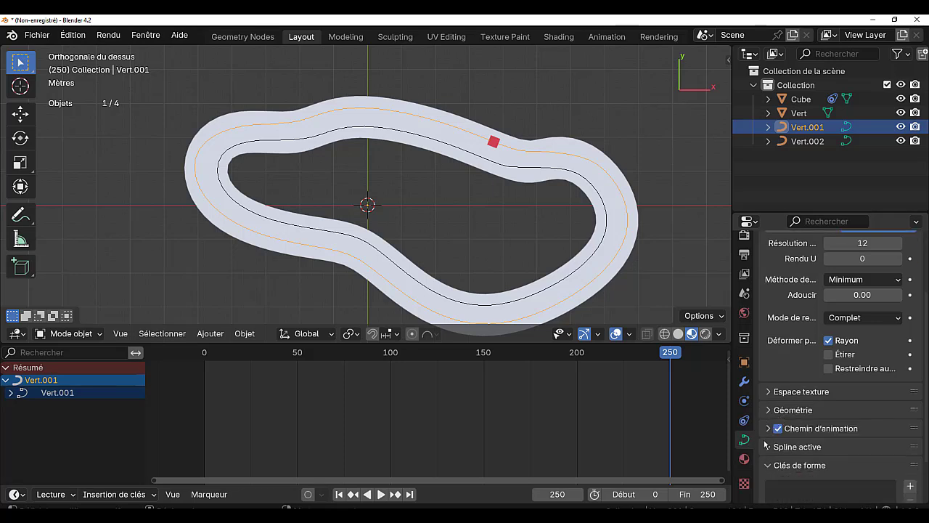
scroll(777, 405, "up", 3)
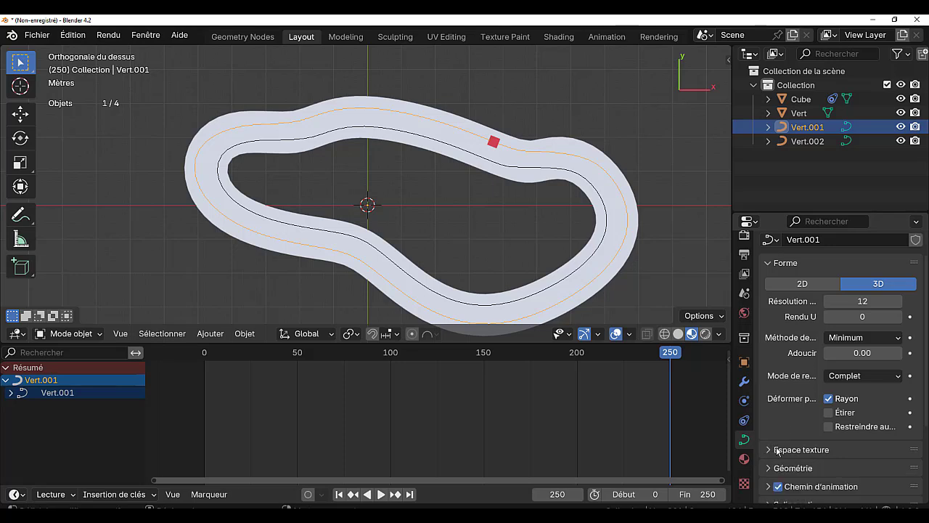
scroll(809, 465, "down", 2)
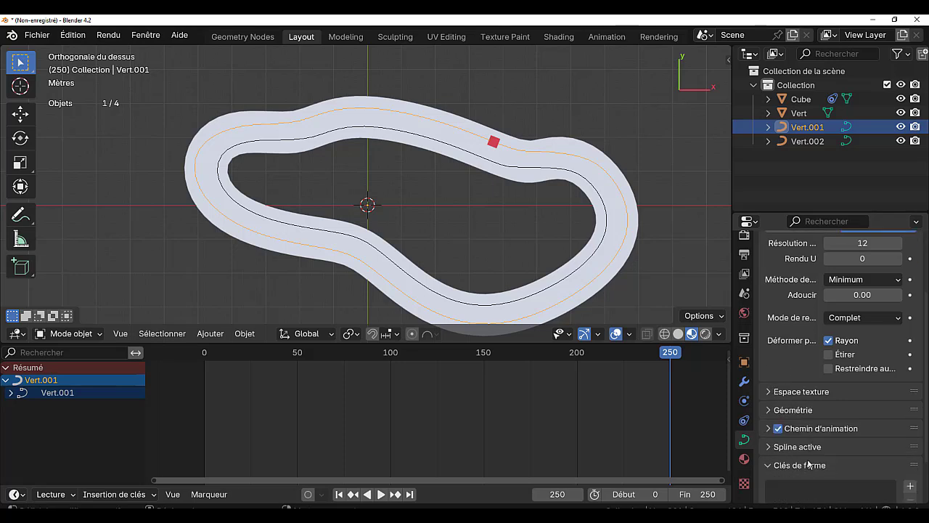
left_click(771, 411)
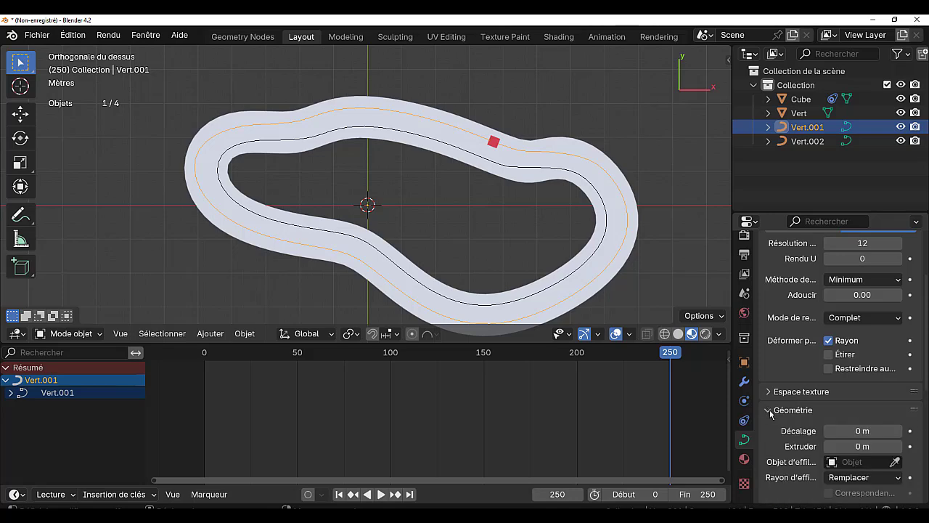
left_click_drag(711, 390, 637, 390)
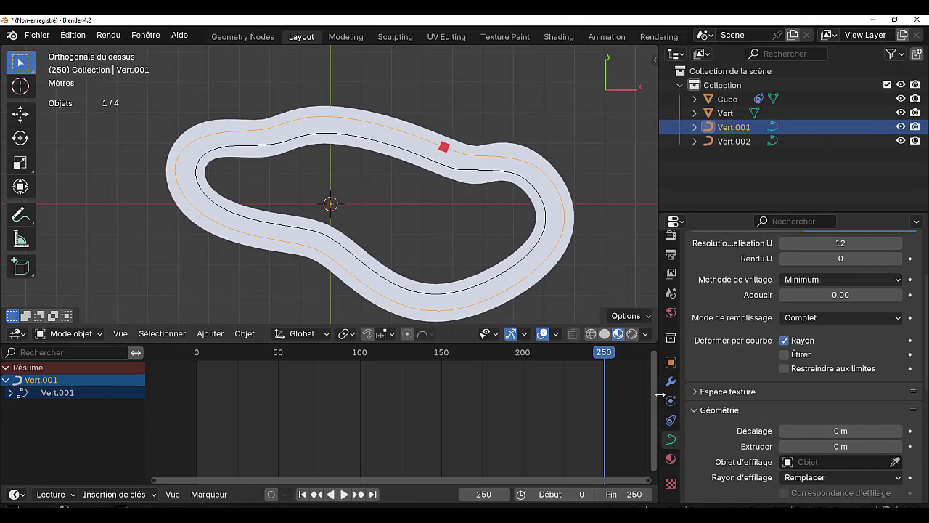
left_click(695, 411)
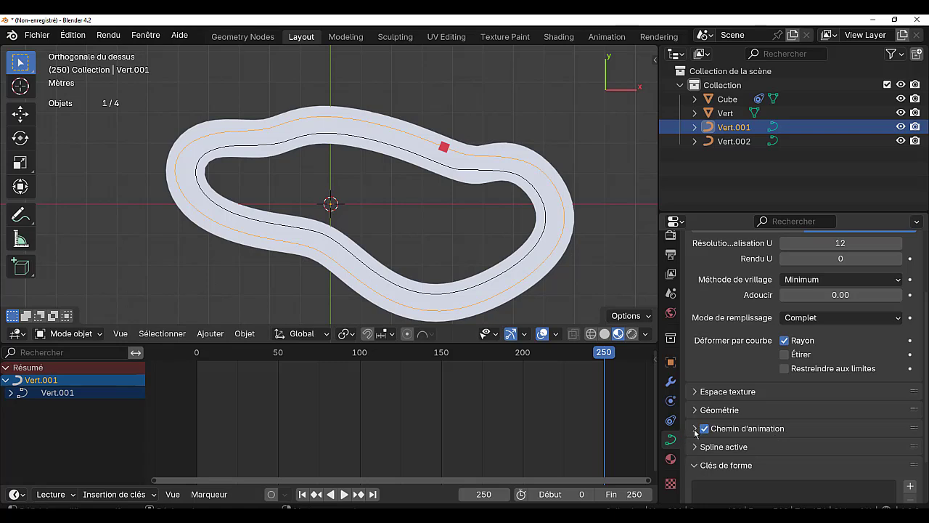
left_click(694, 428)
scroll(729, 440, "down", 4)
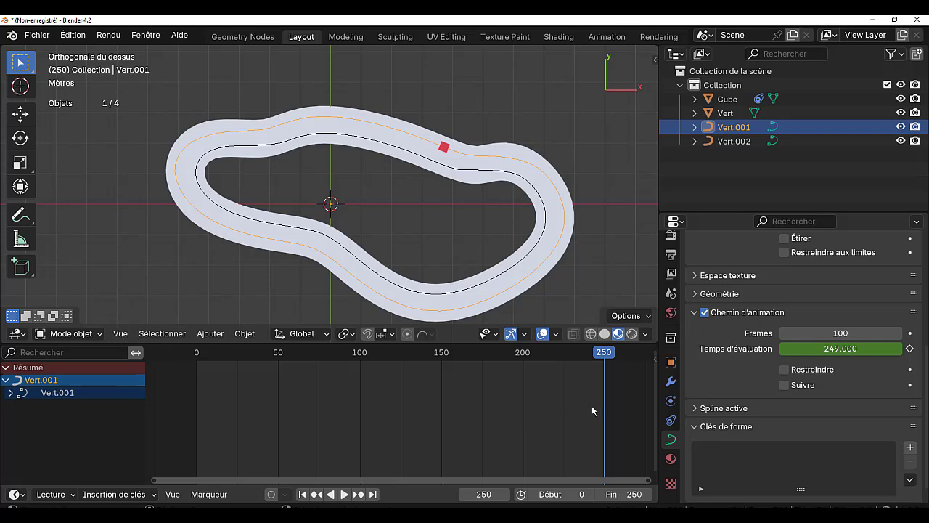
Step: Scrub through the timeline and play the animation to check how the cube laps the outer lane over the frame range
left_click_drag(607, 354, 526, 360)
key("space")
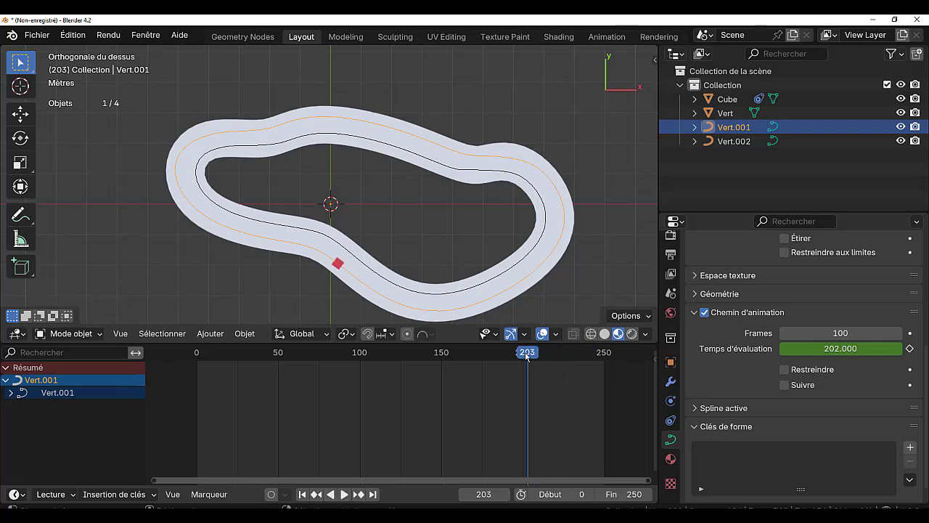
left_click_drag(587, 357, 603, 356)
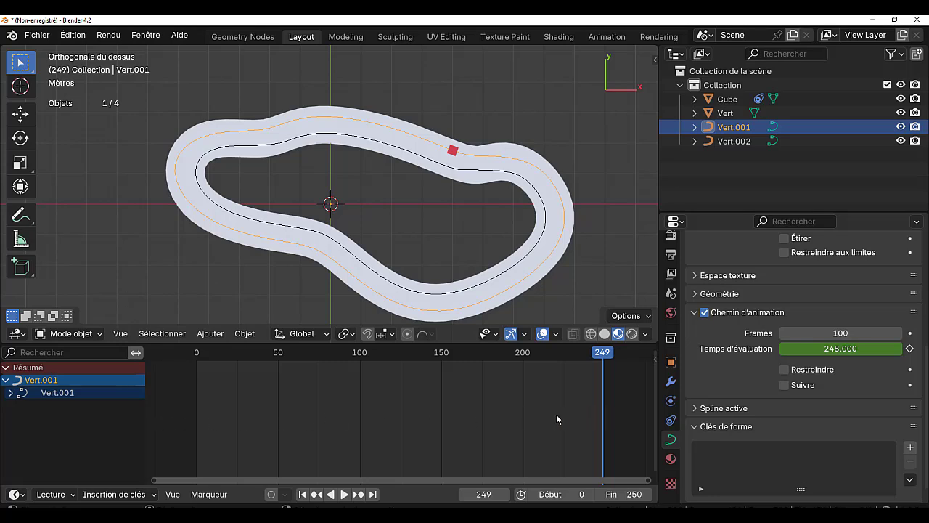
left_click_drag(605, 355, 200, 405)
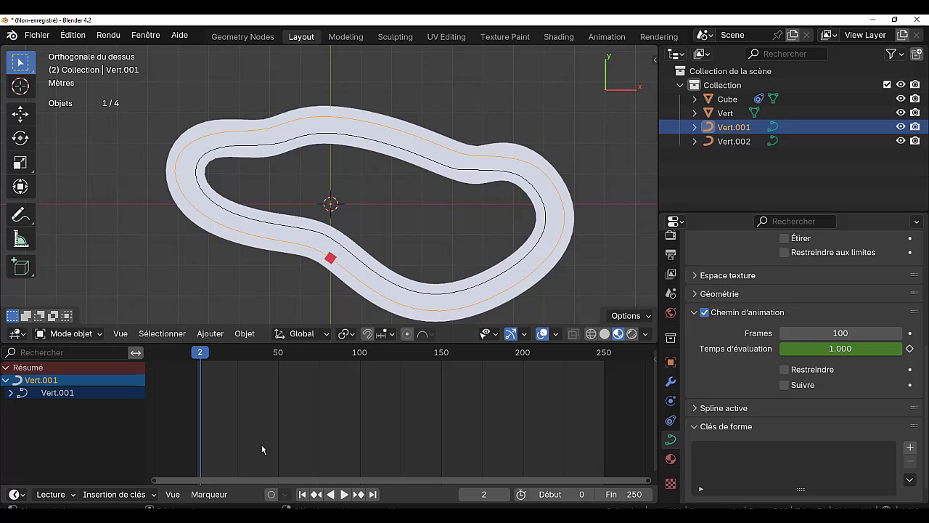
left_click(346, 495)
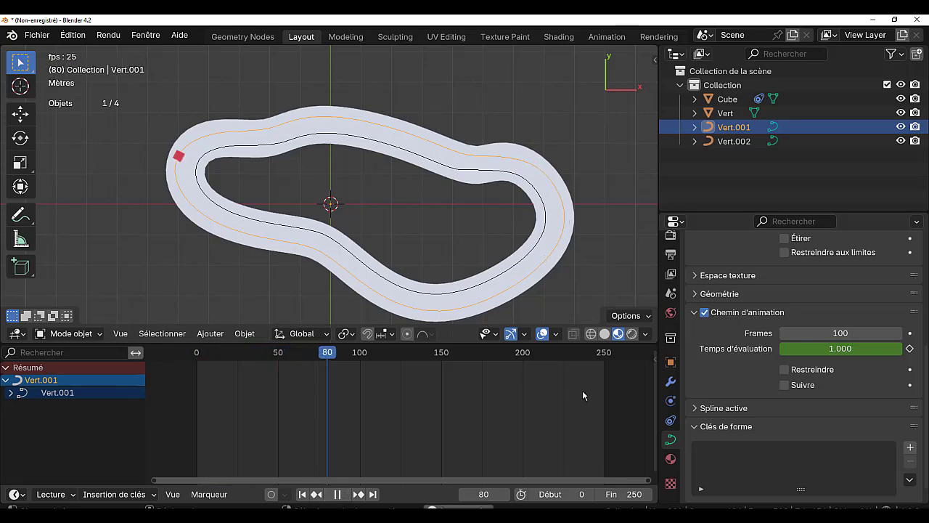
Step: Stop playback, set Vert.001's path animation length to 250 frames and replay the animation
key("space")
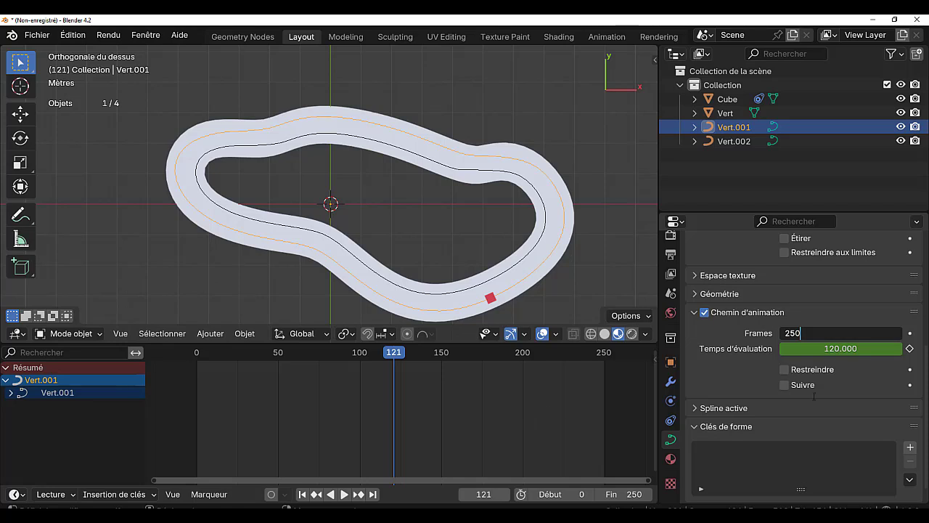
key("Return")
left_click(344, 495)
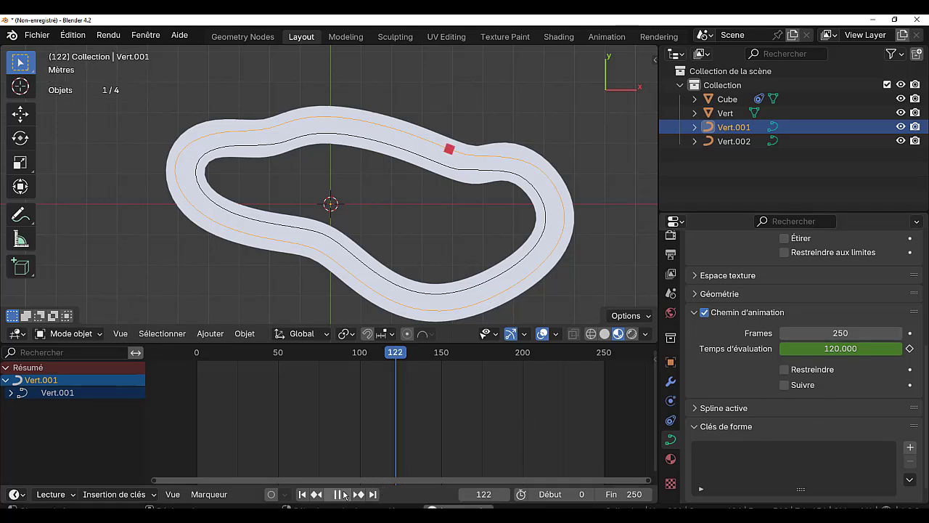
left_click(570, 400)
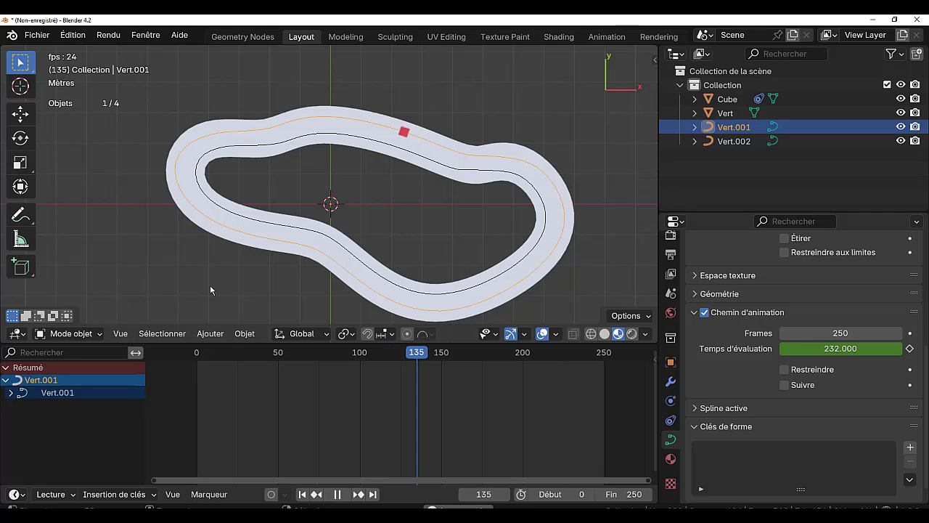
Step: In Edit Mode, switch the direction of the outer lane curve Vert.001 back and forth during playback, leaving it reversed
key("Tab")
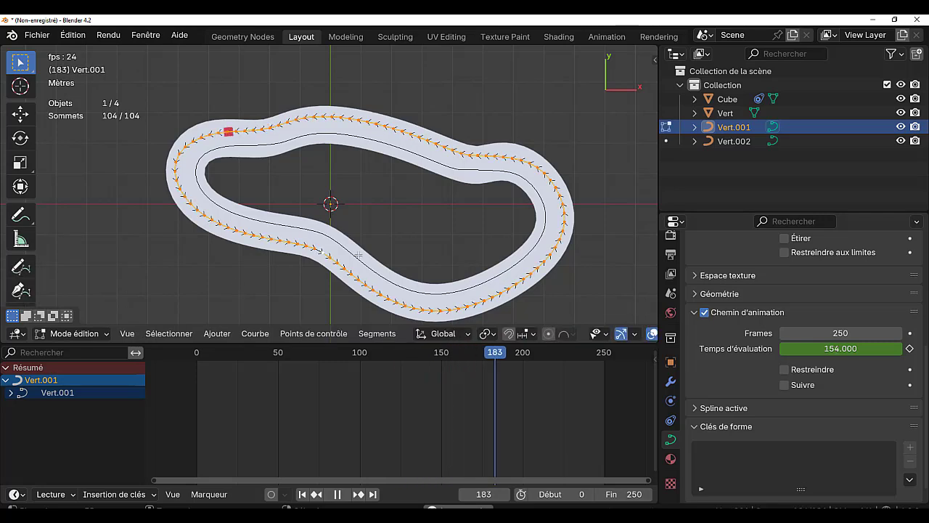
left_click(378, 334)
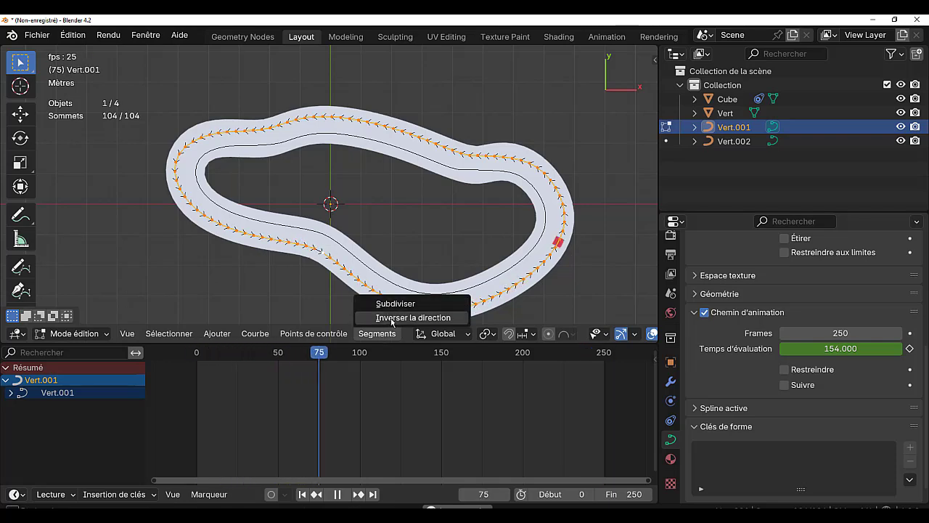
left_click(391, 318)
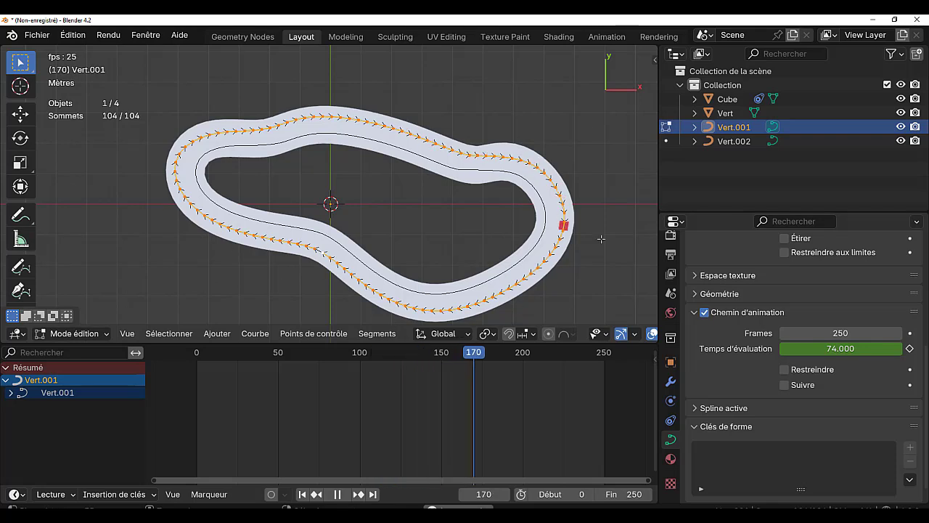
left_click(371, 334)
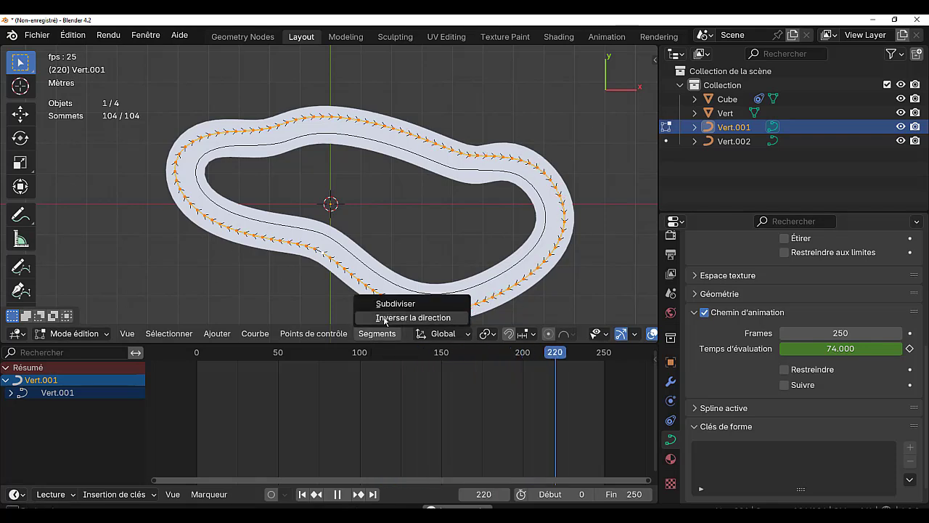
left_click(392, 317)
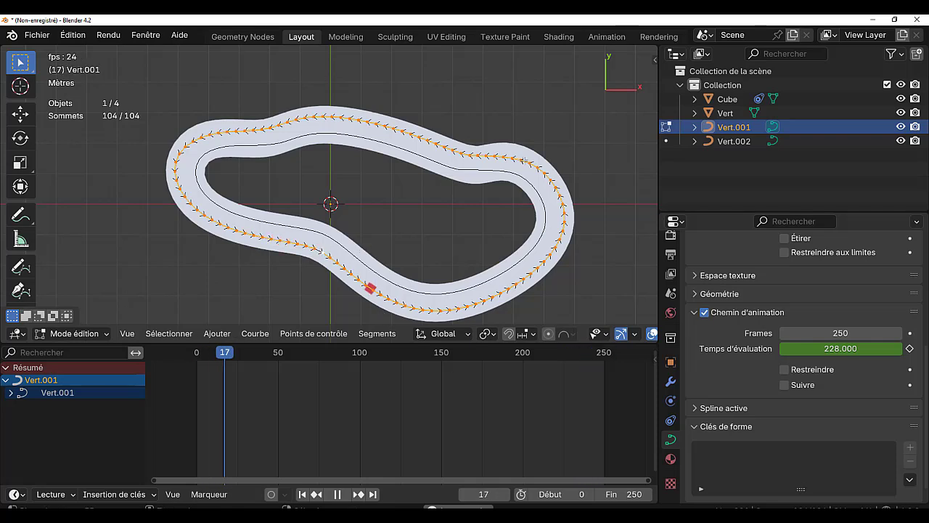
left_click(378, 333)
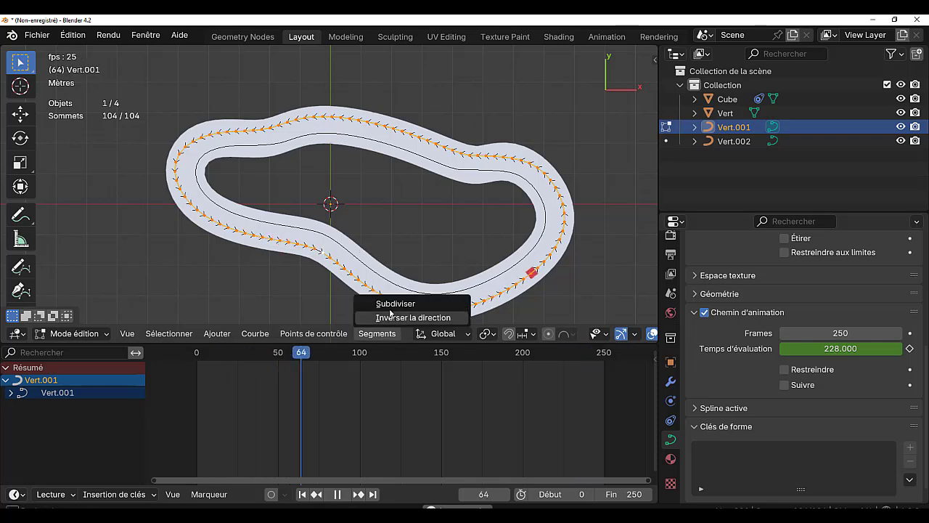
left_click(379, 318)
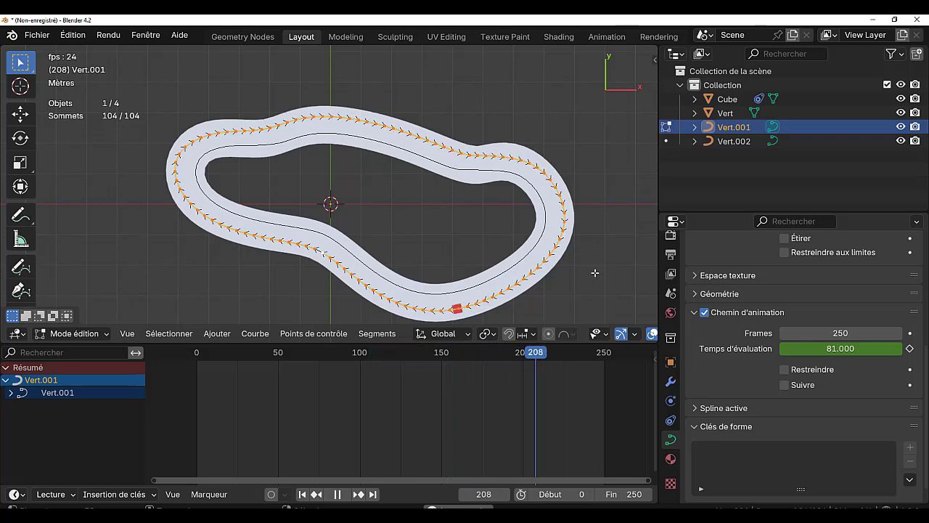
Step: Stop the playback in front view, return the timeline to frame 0 and widen the 3D viewport
key("KP_1")
scroll(354, 143, "up", 3)
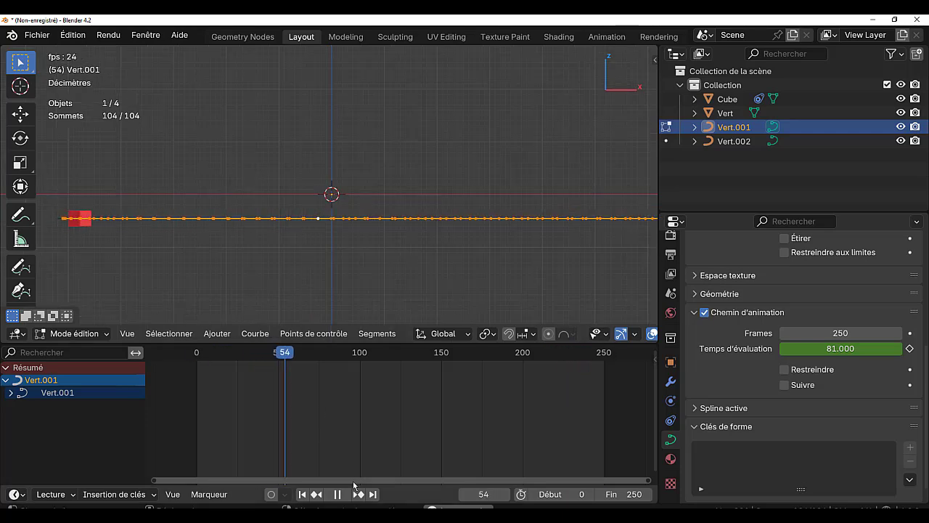
key("space")
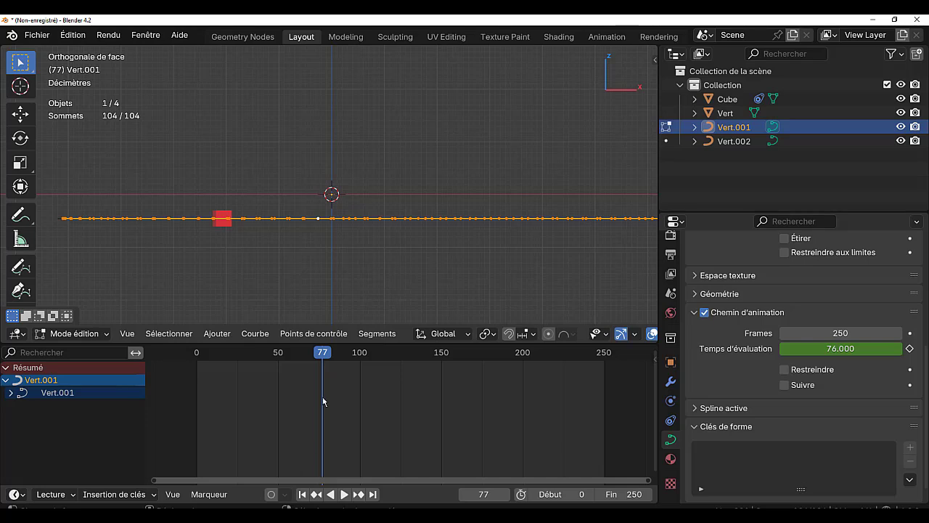
left_click_drag(322, 360, 177, 360)
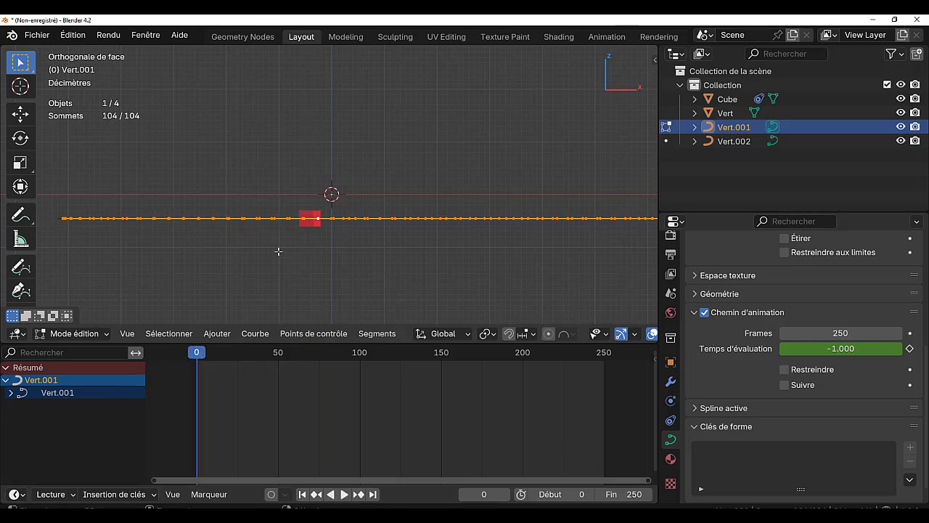
right_click(653, 240, "shift")
left_click_drag(657, 240, 798, 251)
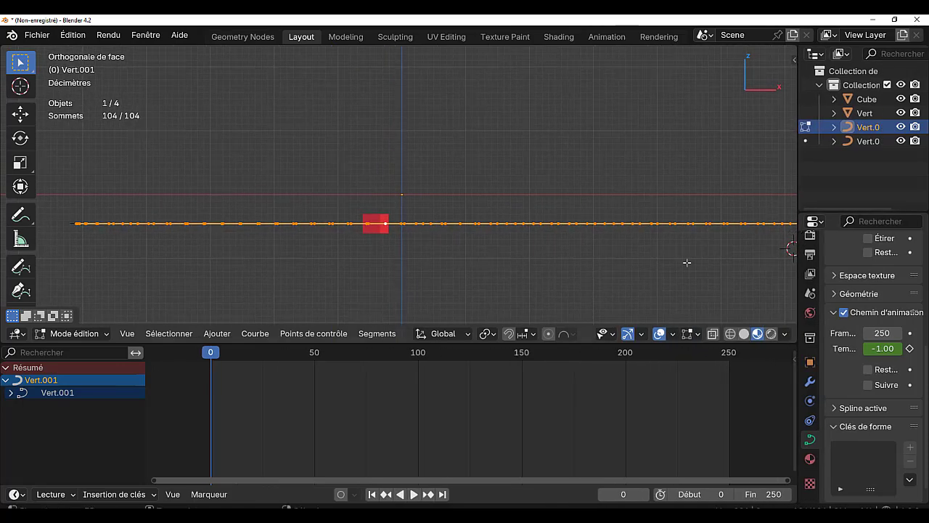
scroll(667, 265, "down", 1)
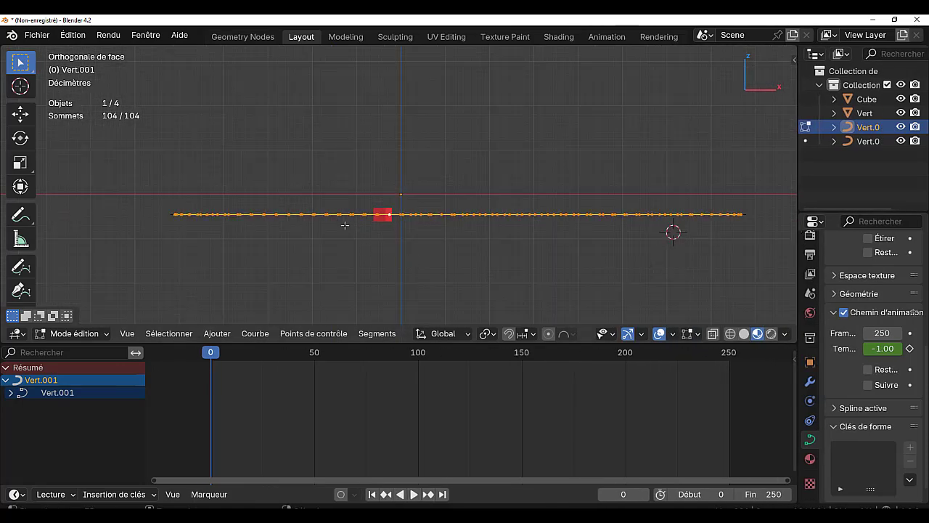
Step: Leave the lane curve's Edit Mode and, in the red cube's Edit Mode, raise its whole mesh about 0.158 m along global Z
key("Tab")
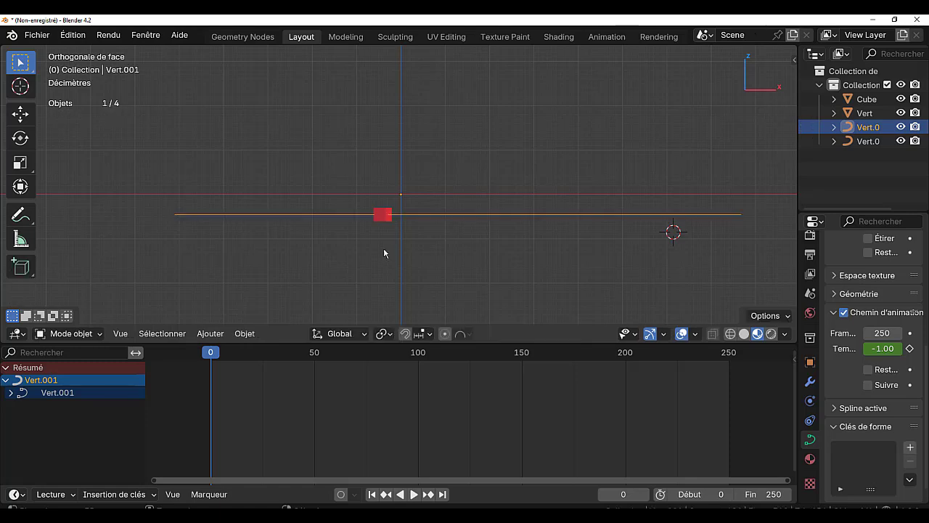
left_click(380, 220)
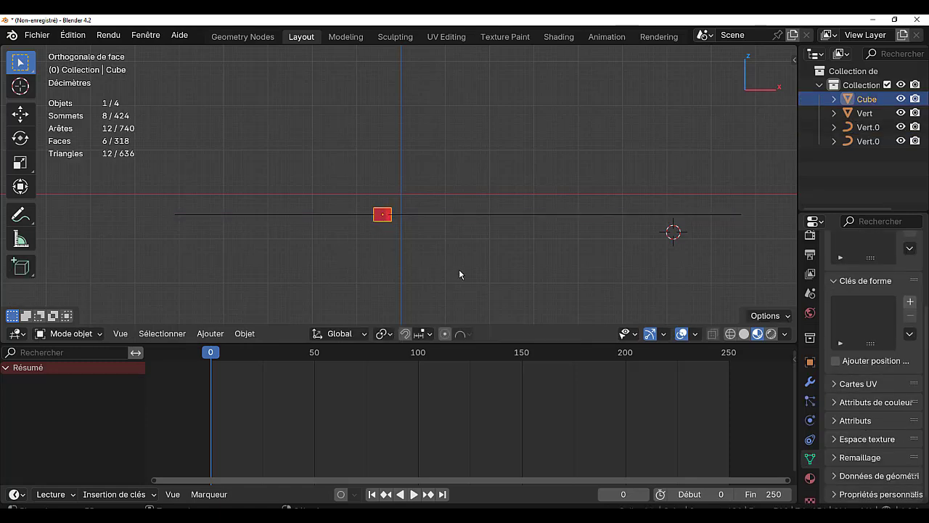
key("Tab")
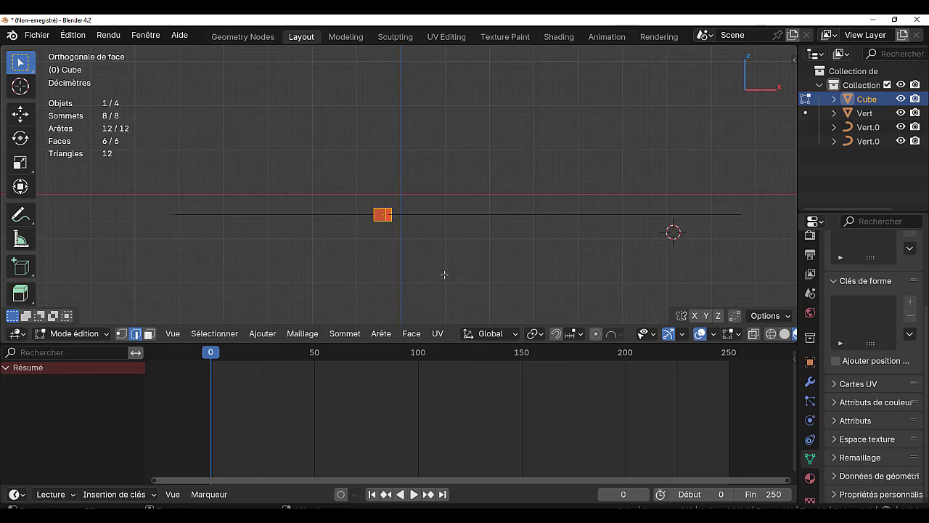
scroll(444, 275, "up", 3)
key("g")
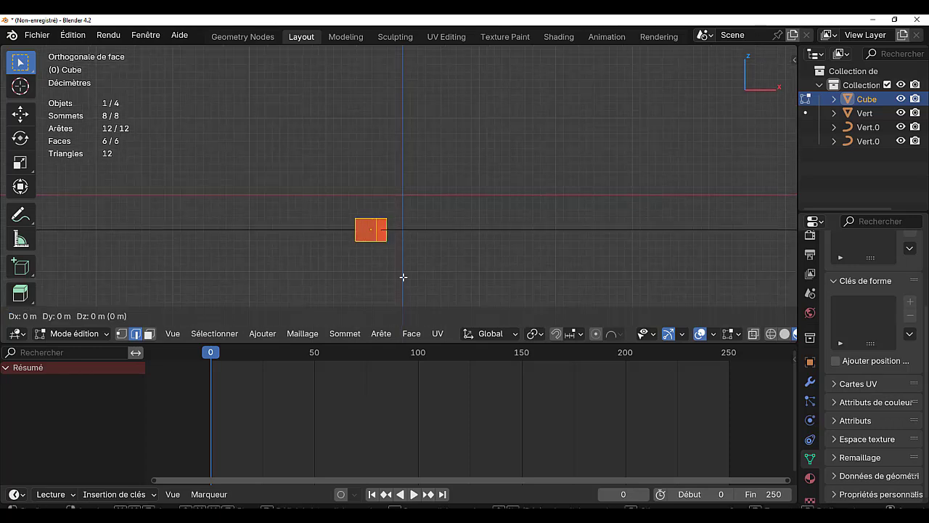
key("z")
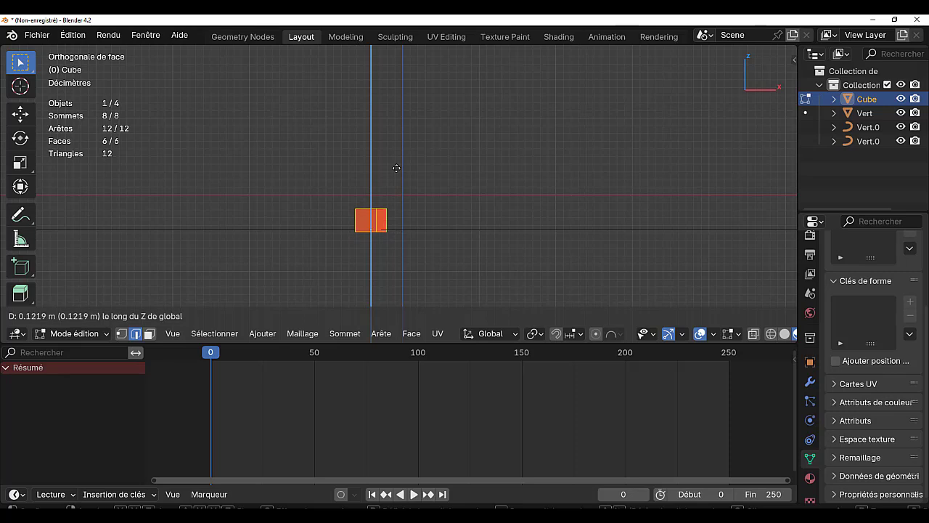
left_click(398, 152)
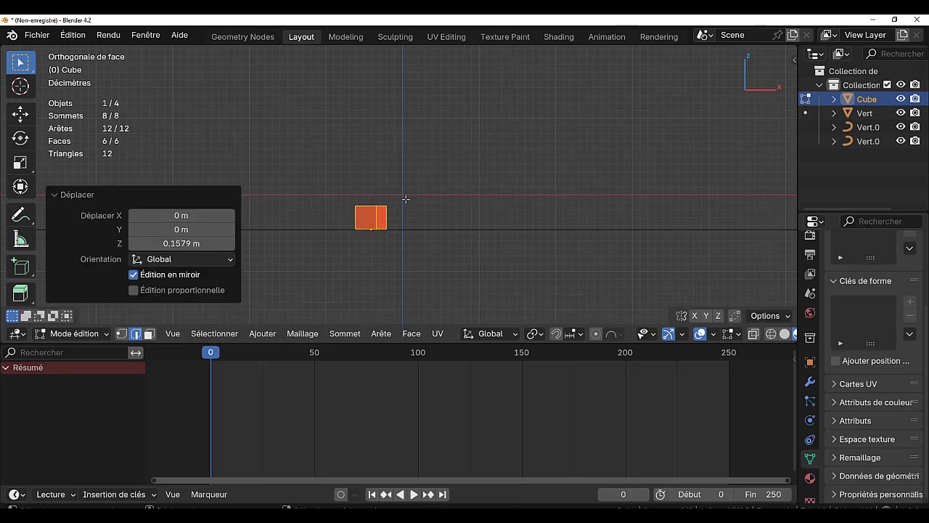
Step: Play the animation in perspective and top views to check how the raised cube follows the outer lane, returning to frame 0 each time
left_click(414, 495)
middle_click_drag(482, 315, 488, 297)
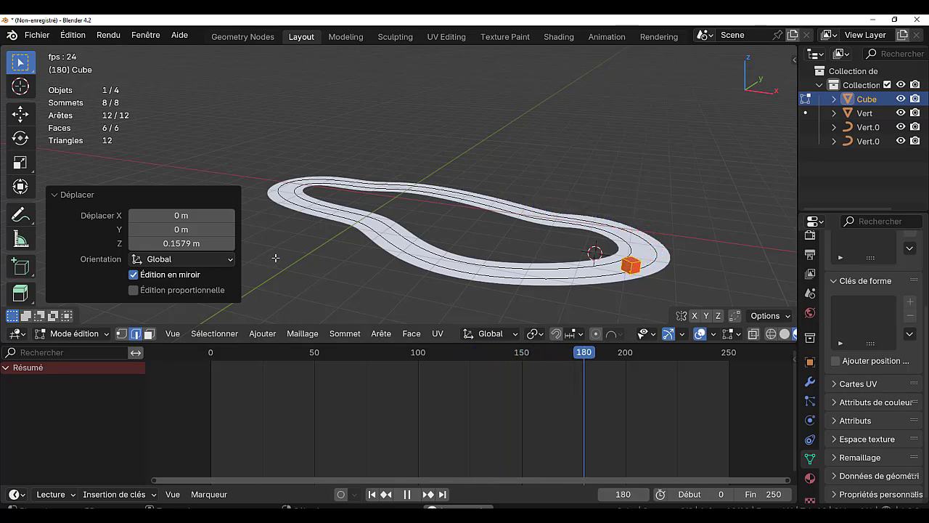
left_click(406, 493)
left_click_drag(717, 352, 183, 382)
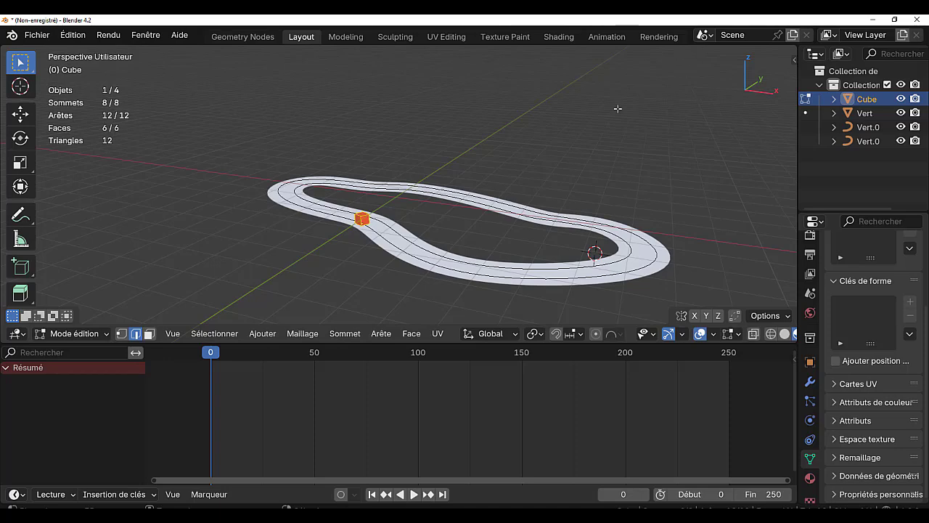
key("KP_7")
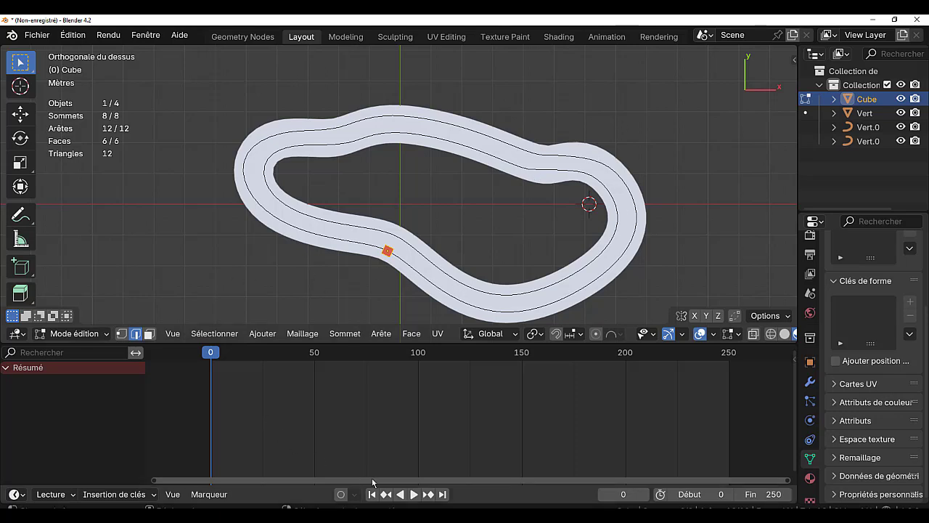
left_click(411, 496)
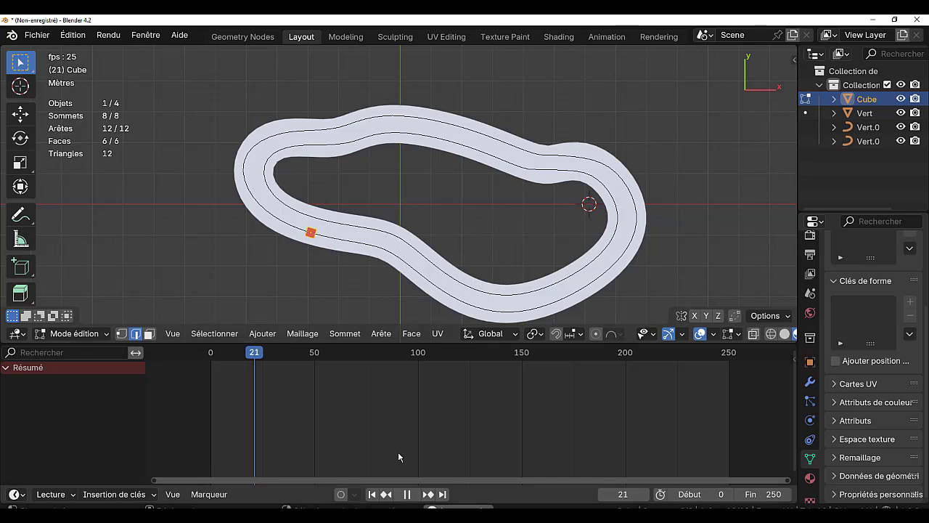
left_click(409, 496)
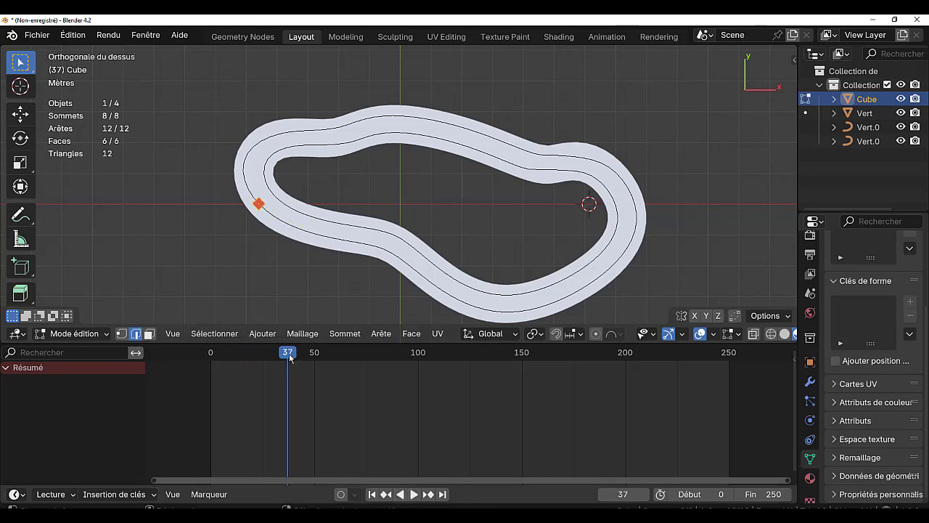
left_click_drag(289, 356, 182, 352)
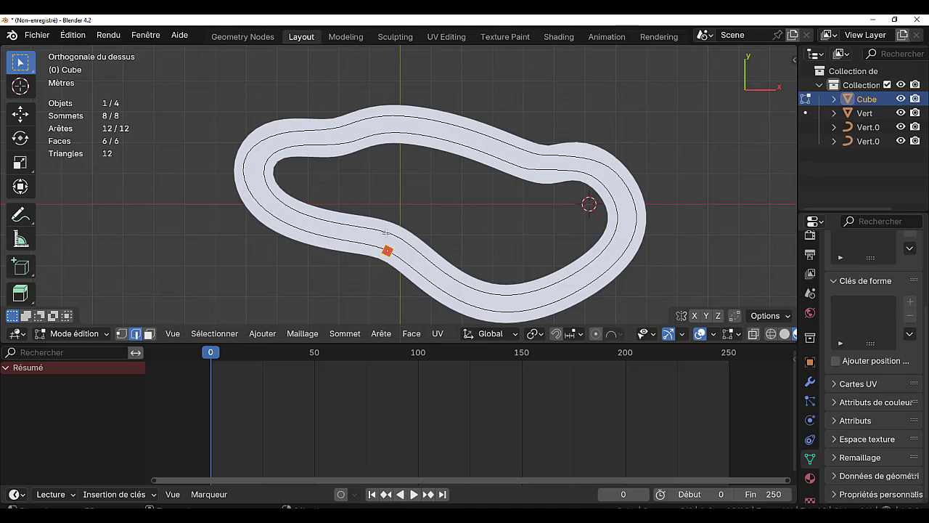
Step: Widen the outliner and select the road mesh Vert, the outer lane Vert.001 and finally the inner lane Vert.002
left_click(385, 232)
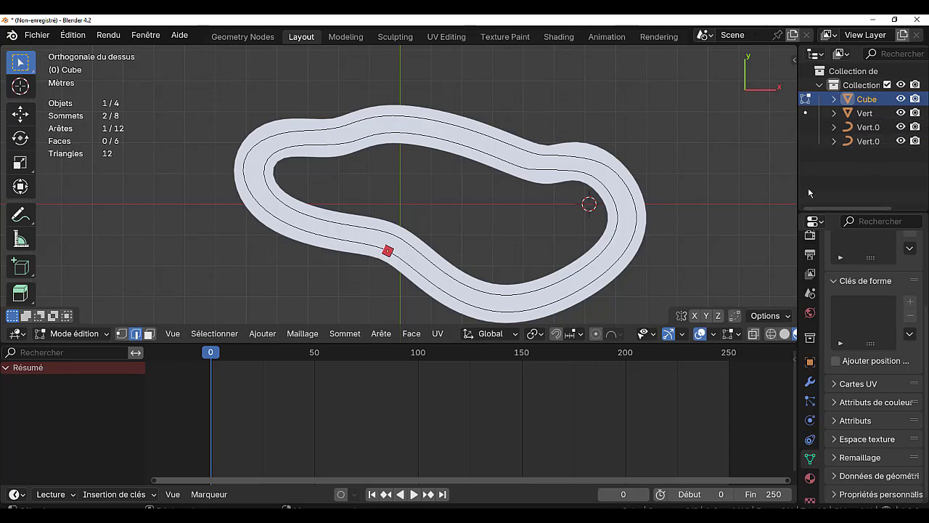
left_click_drag(796, 166, 710, 183)
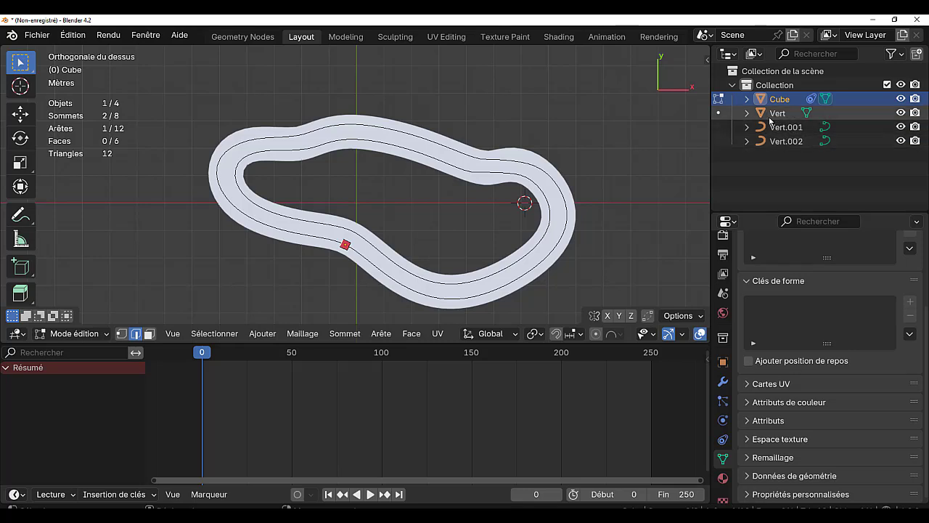
left_click(792, 114)
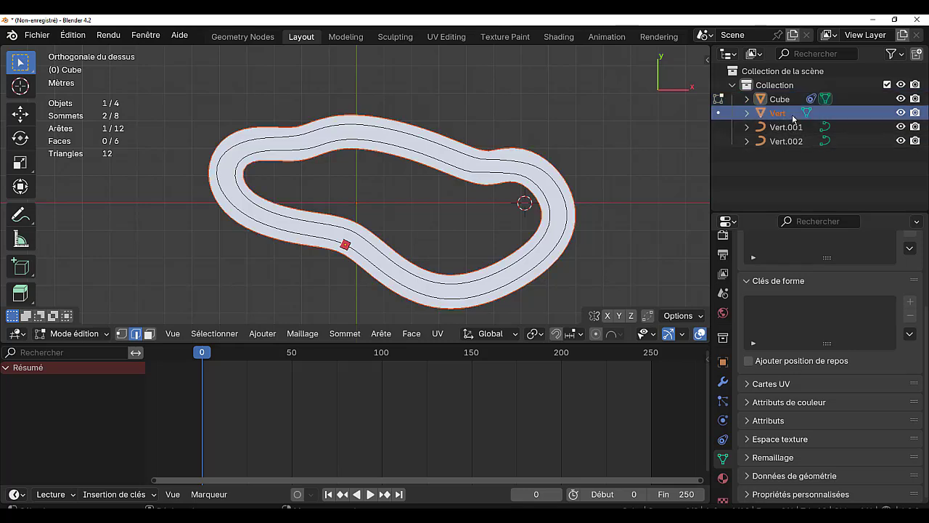
left_click(796, 127)
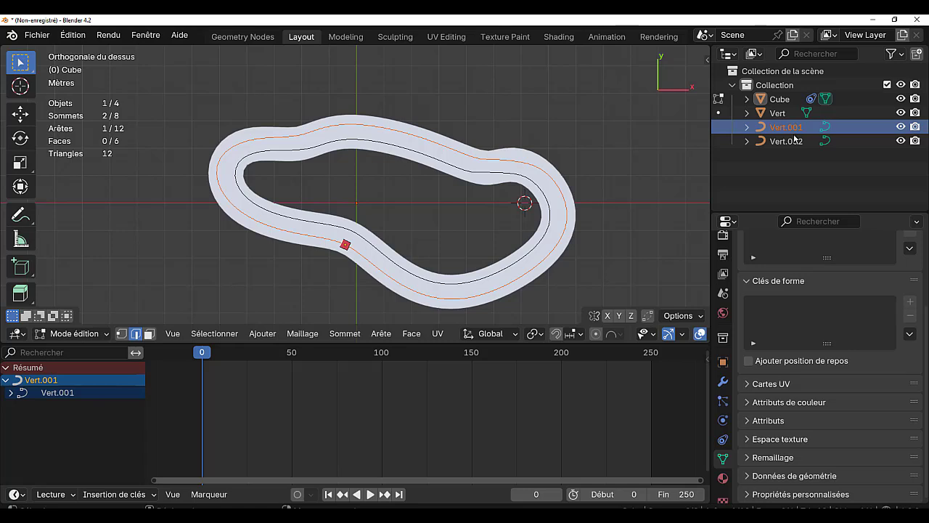
left_click(794, 140)
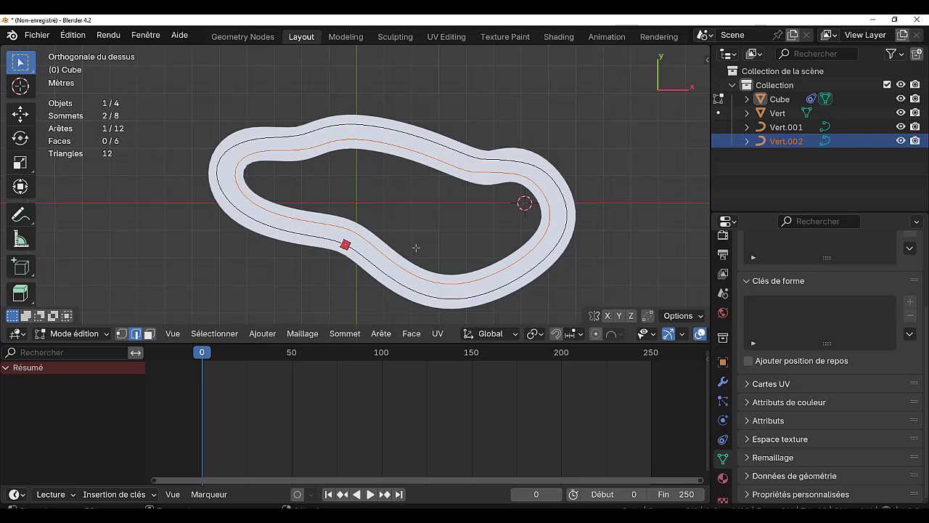
Step: Snap the 3D cursor to the world origin and enlarge the 3D viewport over the timeline
key("shift+s")
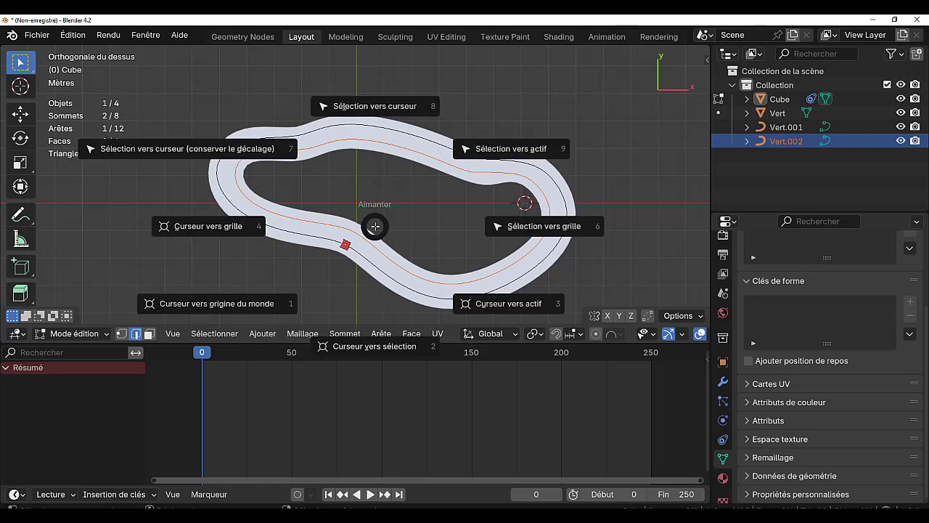
left_click(226, 305)
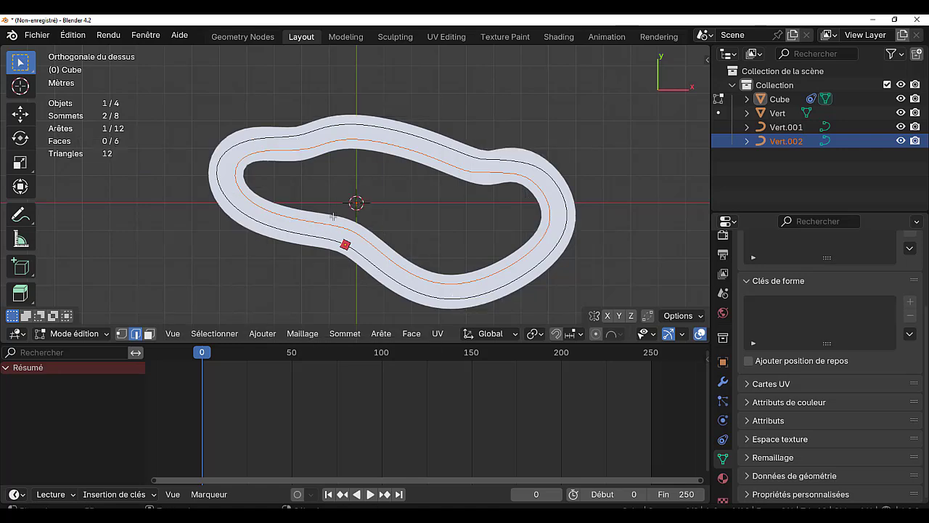
left_click(263, 336)
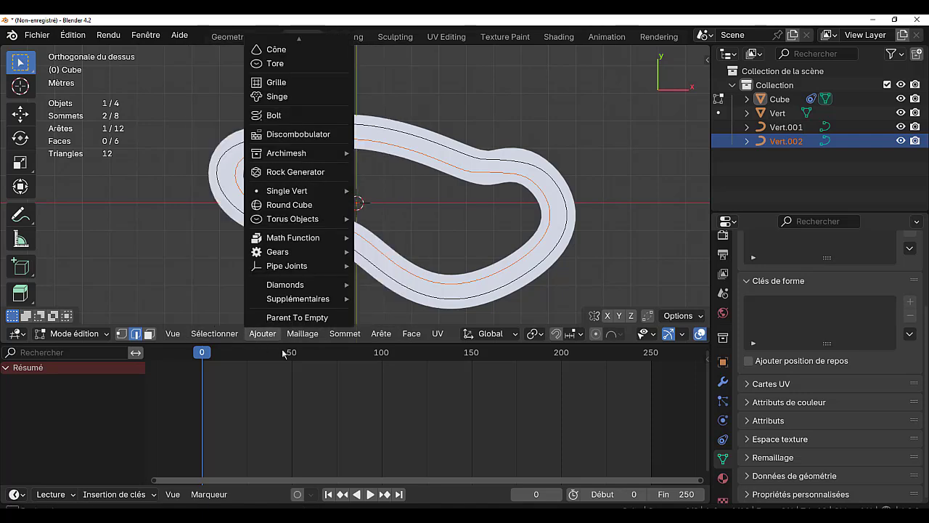
left_click_drag(332, 345, 338, 434)
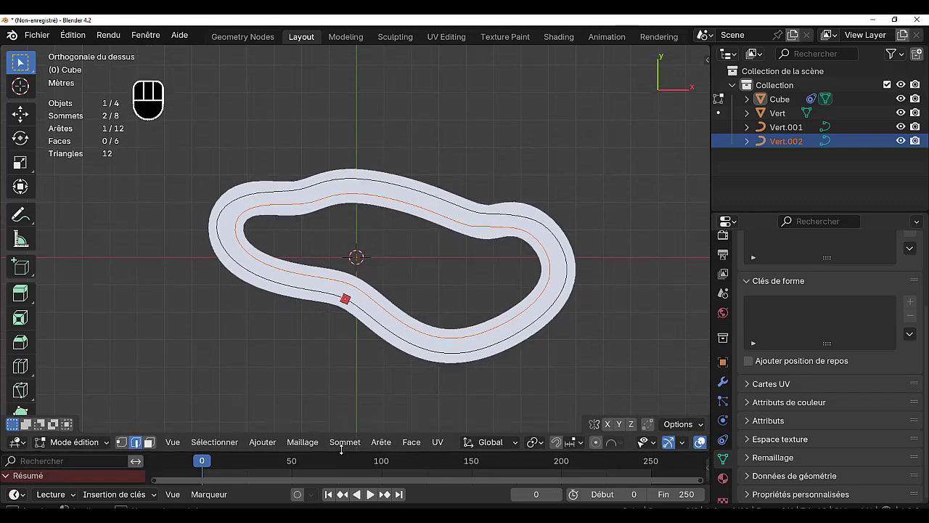
Step: Try adding a 1 m UV sphere at the world origin while in the cube's Edit Mode, and undo it
left_click(263, 441)
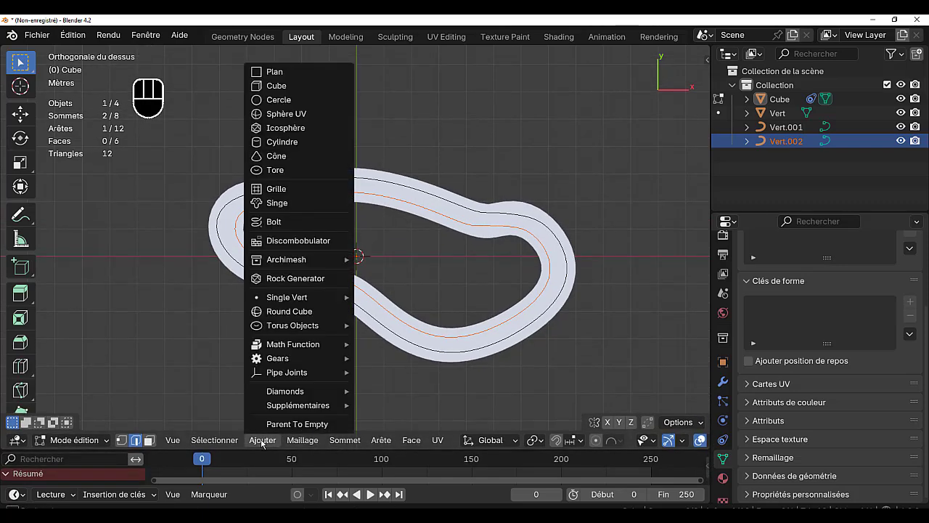
left_click(276, 114)
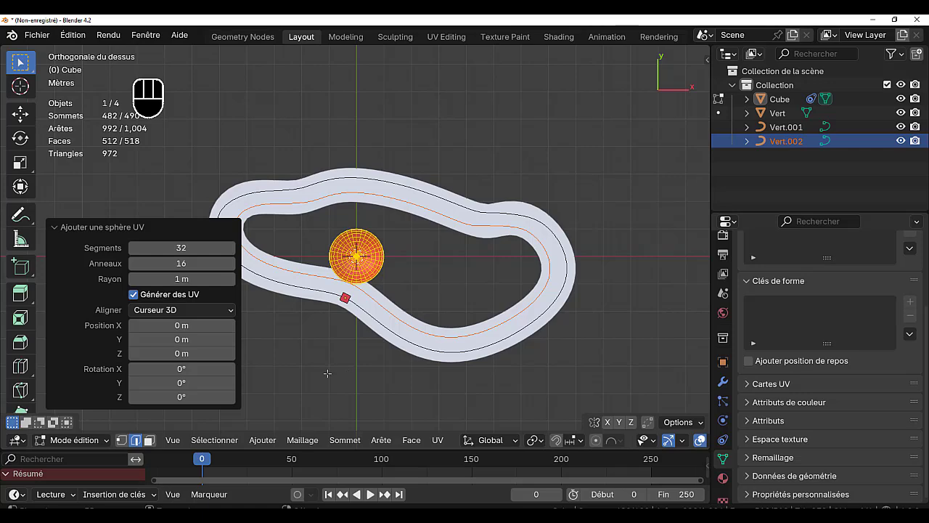
middle_click_drag(332, 359, 389, 339)
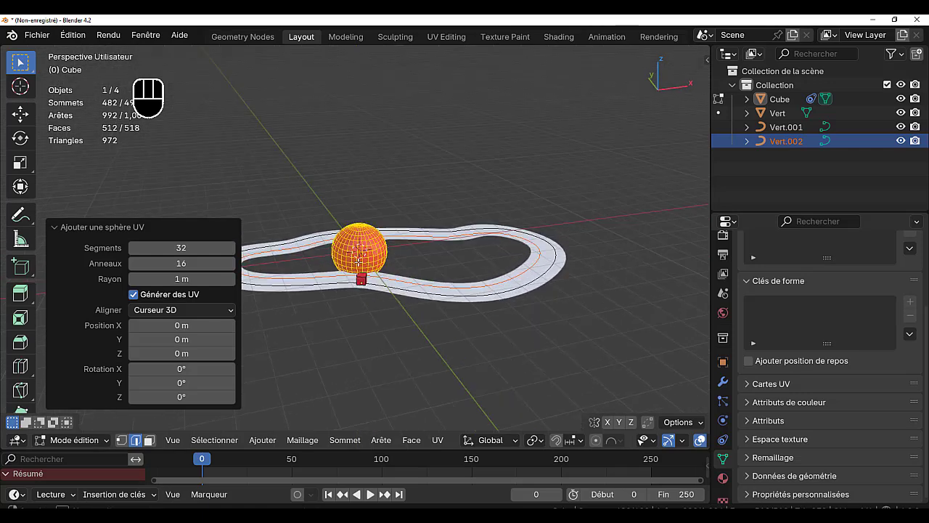
key("ctrl+z")
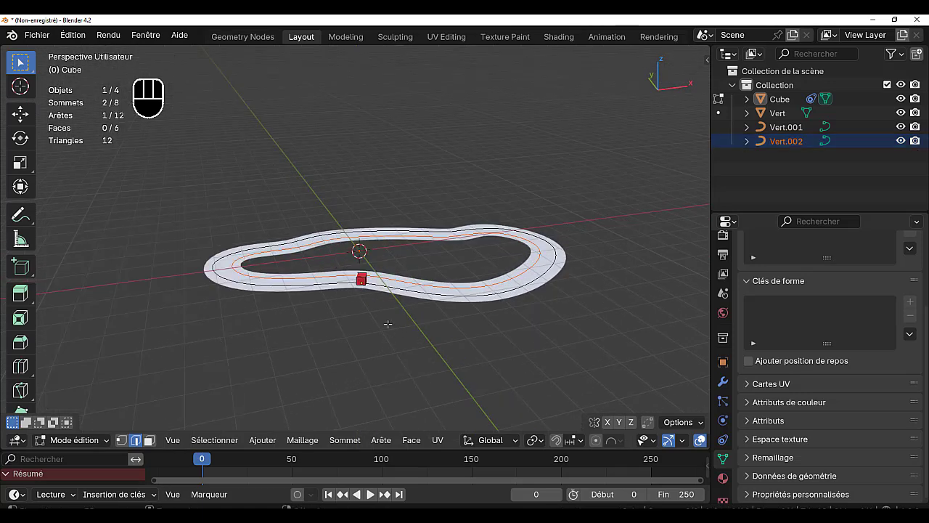
scroll(120, 316, "down", 3)
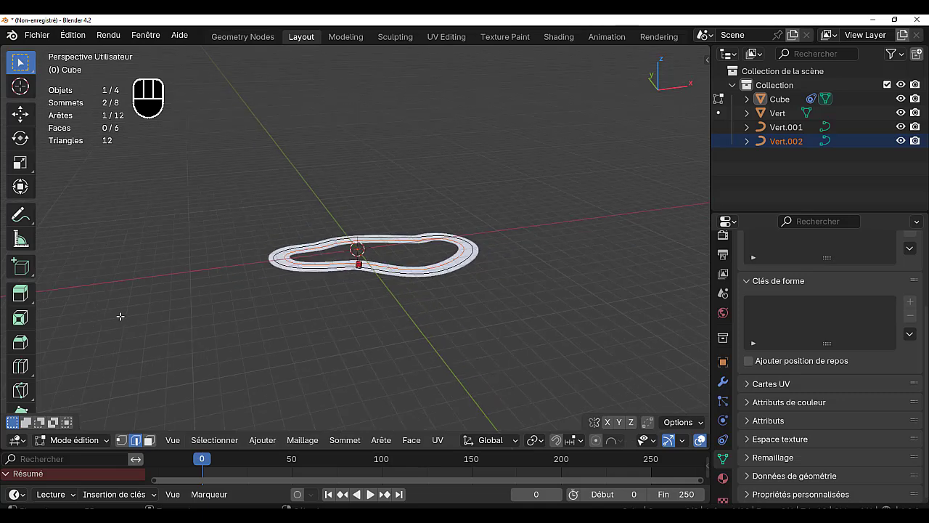
scroll(121, 317, "up", 7)
scroll(182, 307, "up", 2)
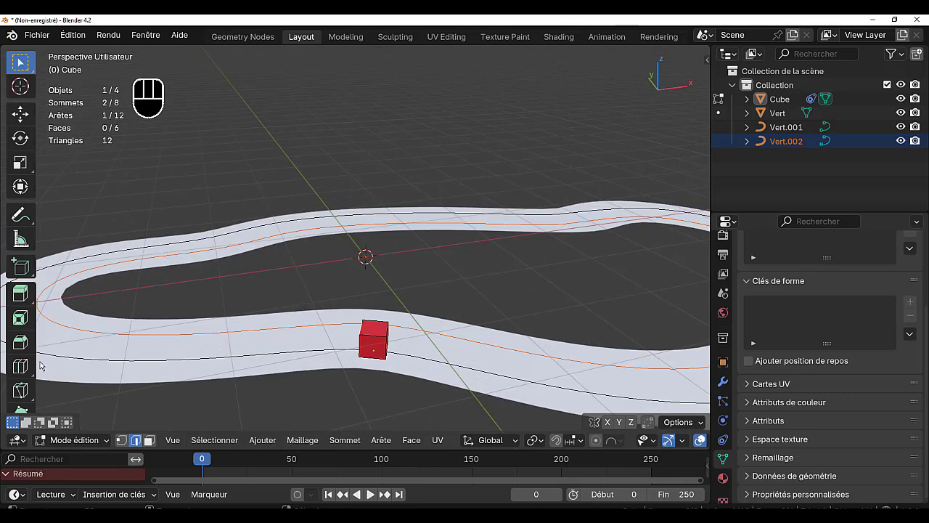
Step: Return the cube to Object Mode and make the Vert.002 curve the active object
scroll(26, 363, "down", 5)
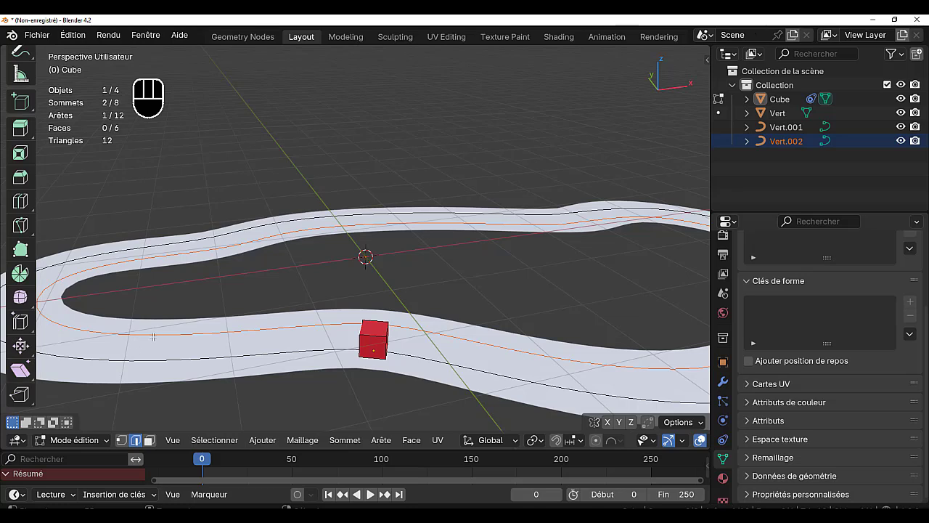
key("Tab")
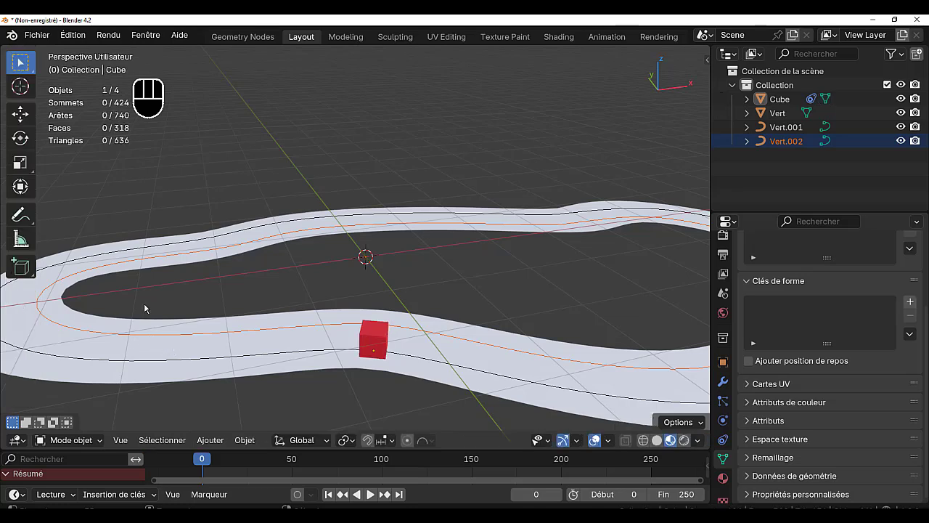
key("Tab")
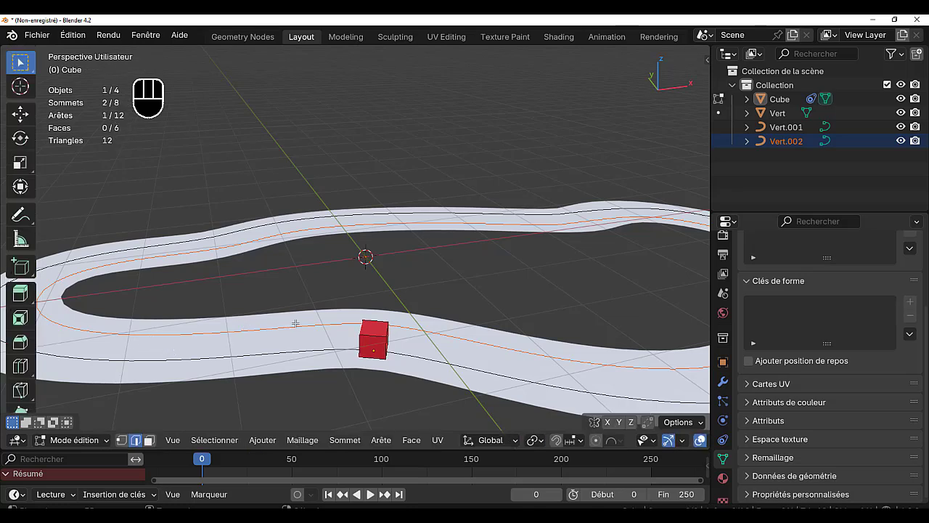
key("Tab")
left_click(827, 141)
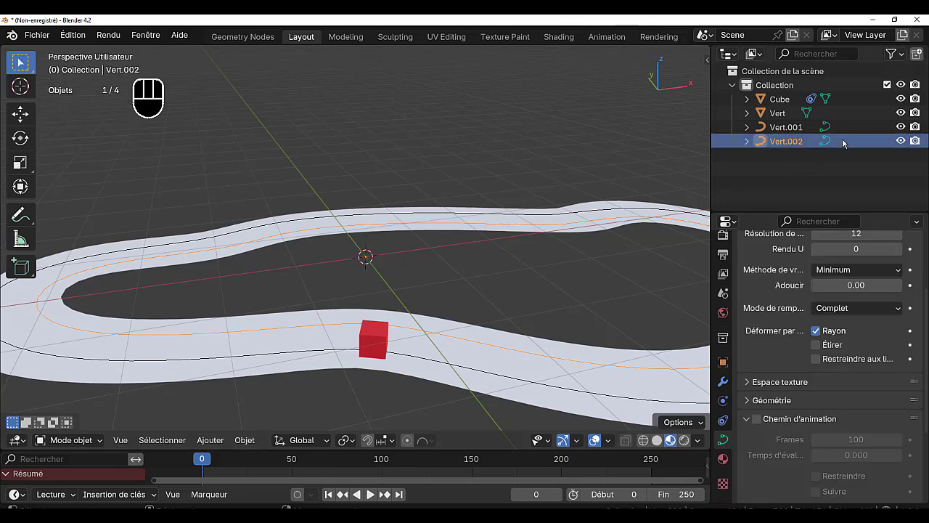
right_click(842, 137)
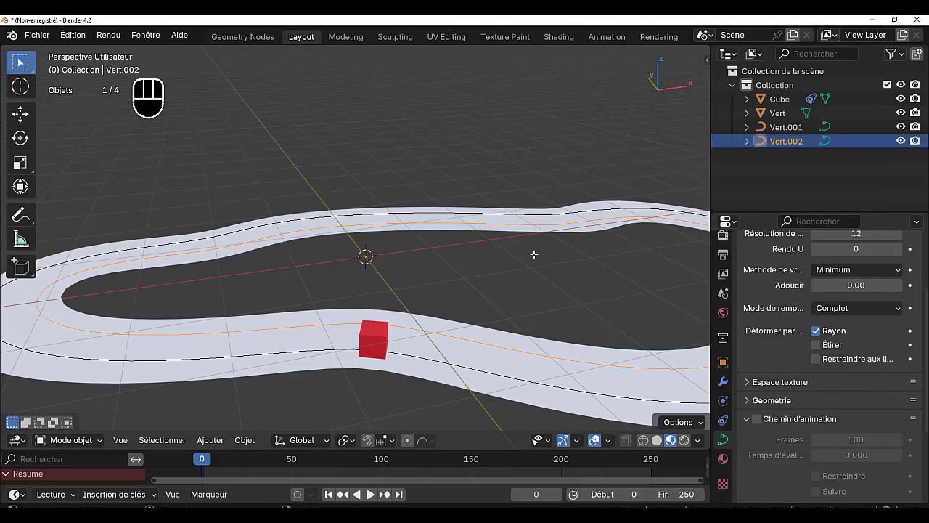
key("Tab")
key("Tab")
Step: Add a UV sphere mesh at the 3D cursor, in the middle of the track
scroll(399, 278, "down", 3)
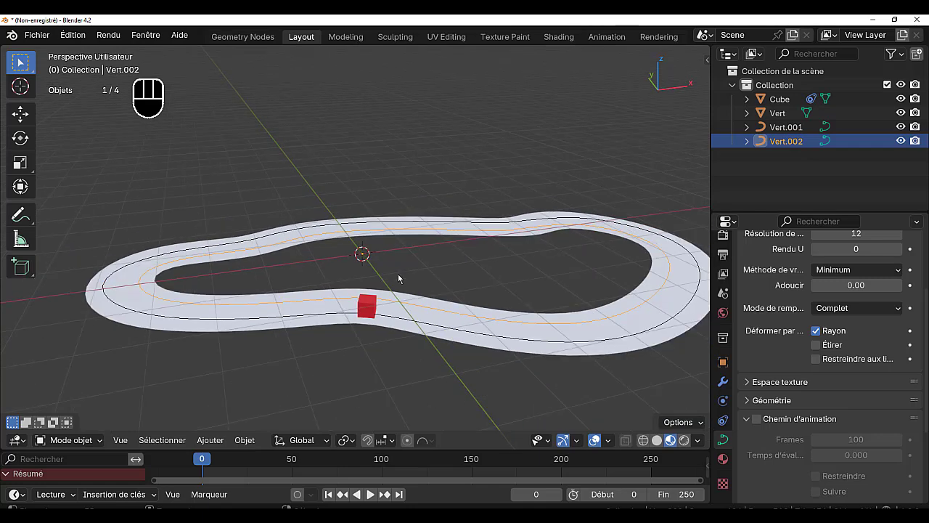
middle_click_drag(343, 341, 334, 385)
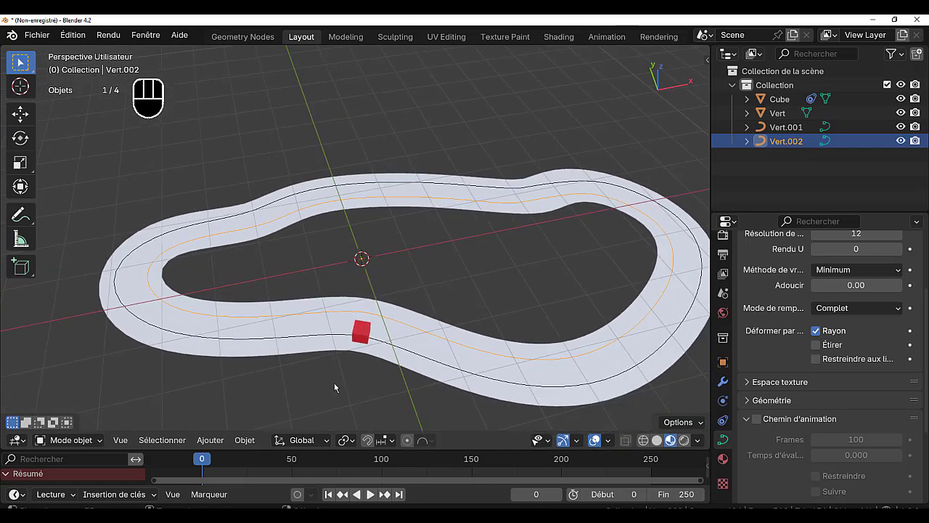
key("KP_7")
left_click(210, 439)
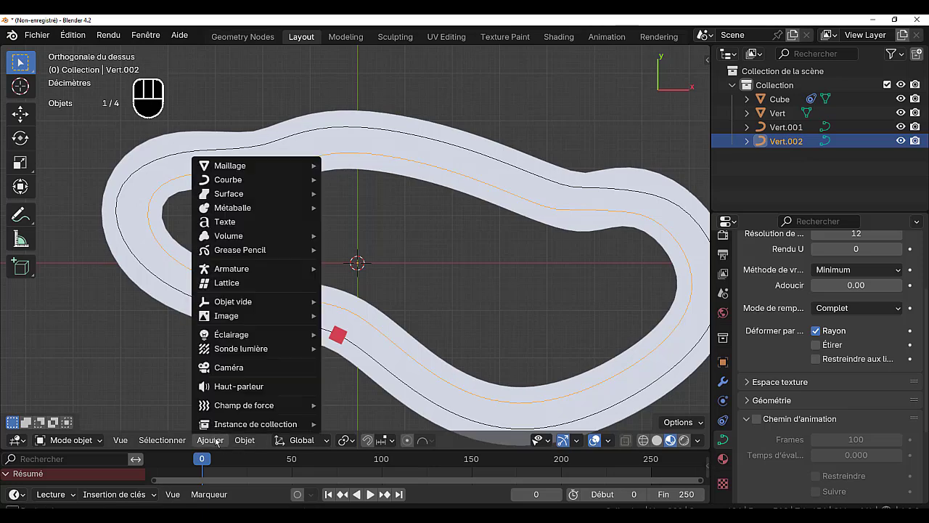
mouse_move(225, 165)
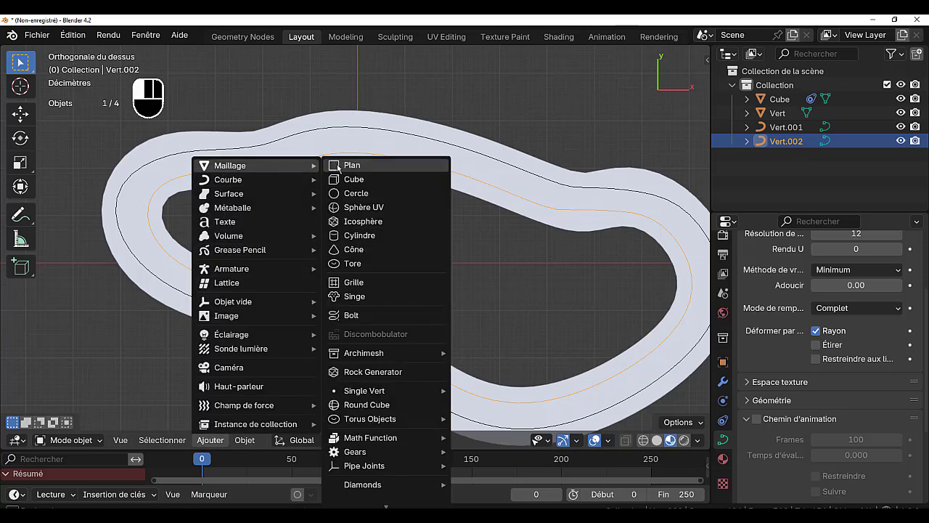
left_click(362, 209)
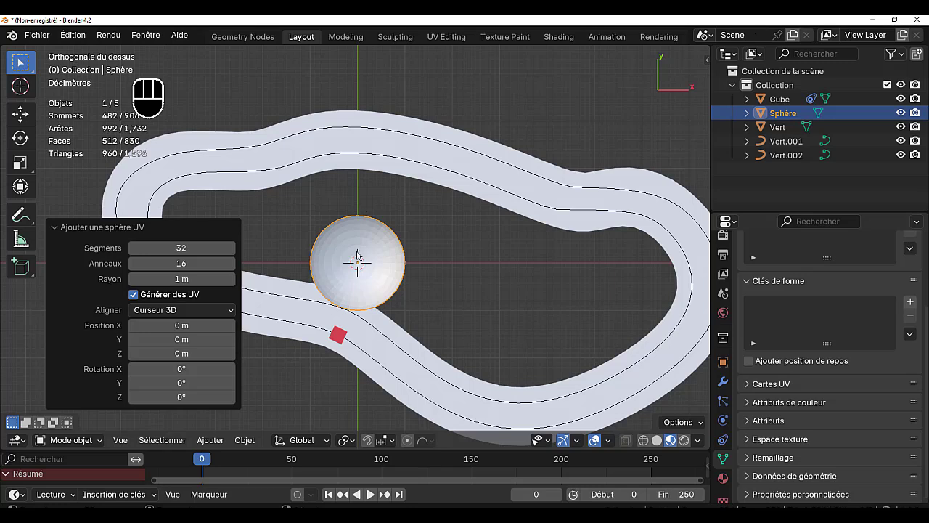
Step: Scale the sphere's mesh to about 0.197 in Edit Mode and return to Object Mode
key("Tab")
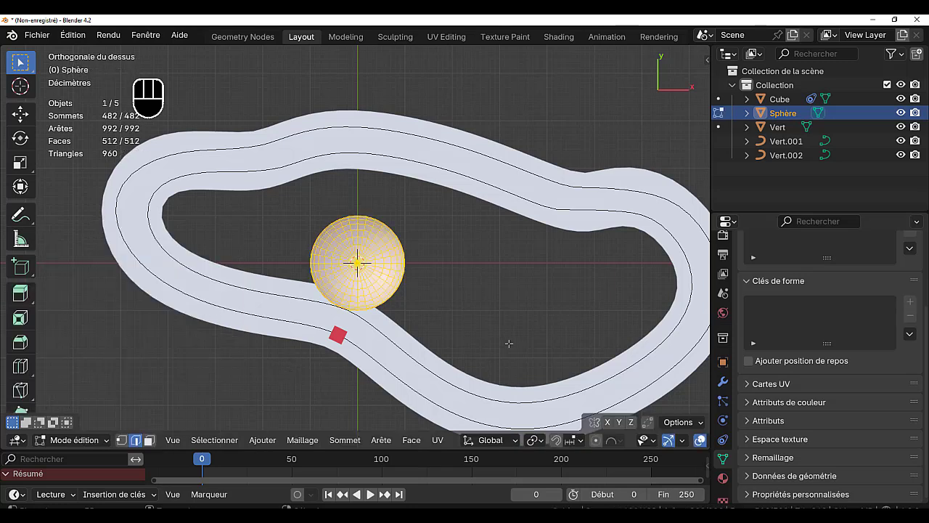
key("s")
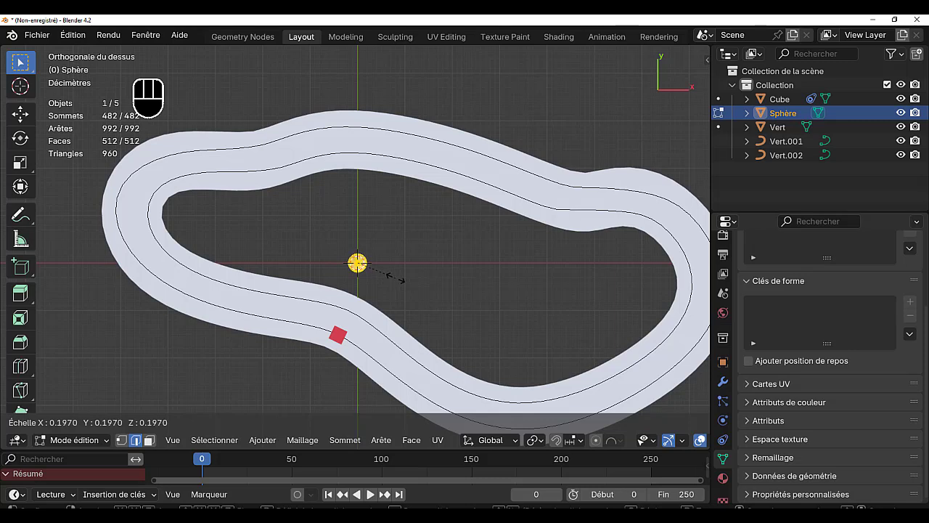
left_click(400, 276)
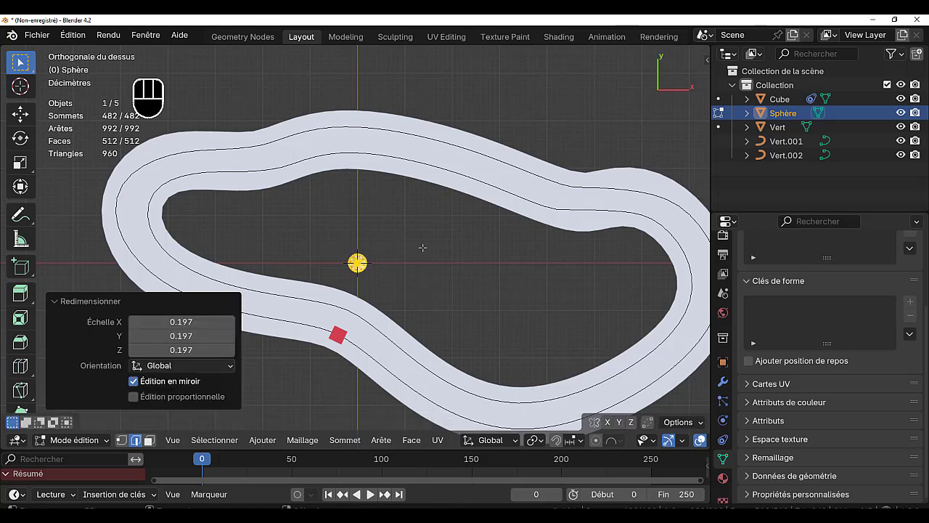
key("Tab")
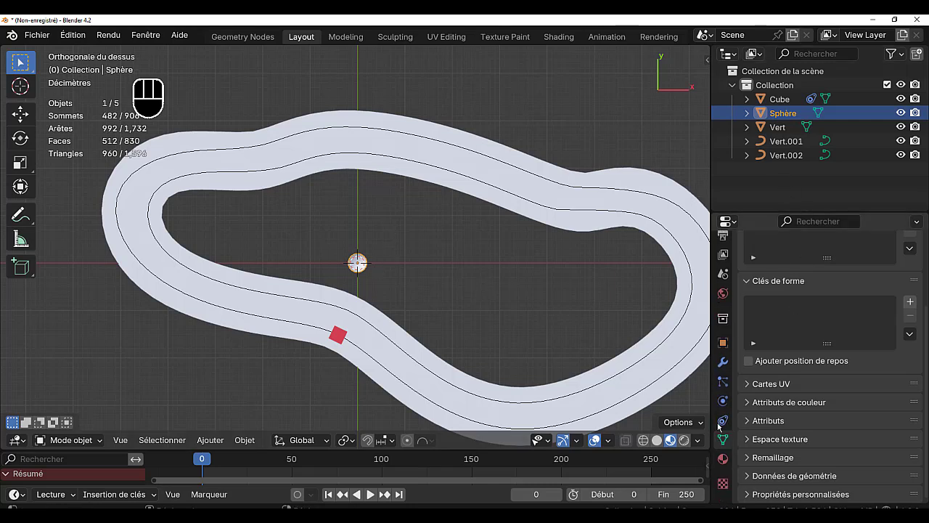
Step: Add a Follow Path (Suivre le chemin) object constraint to the sphere with Vert.002 as its target
left_click(722, 423)
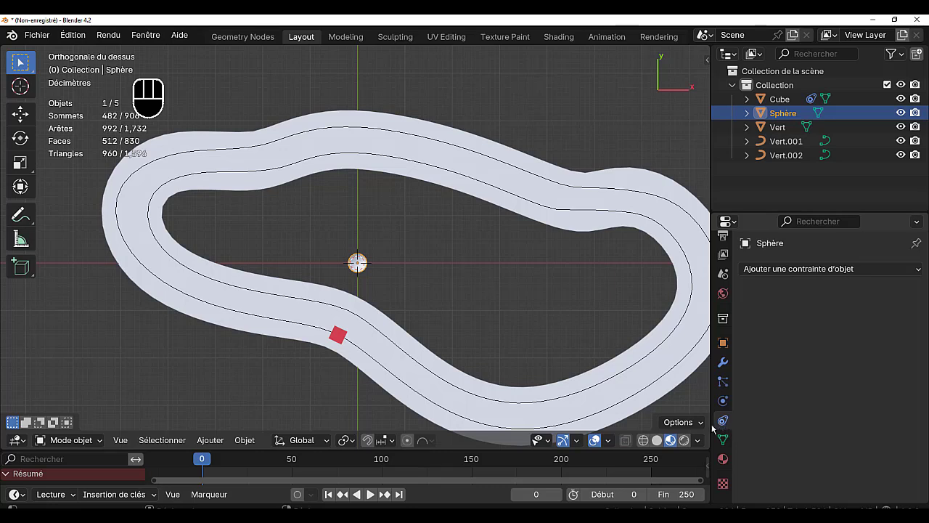
left_click(826, 269)
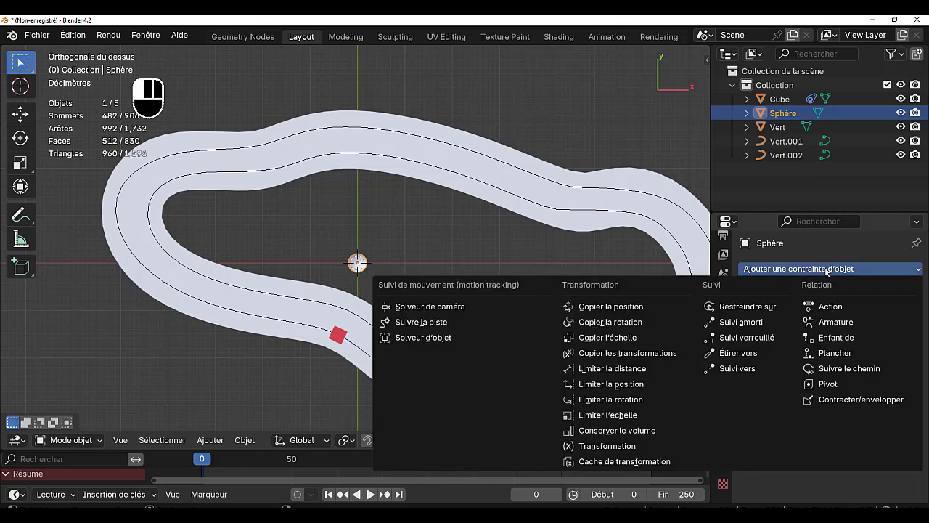
left_click(848, 368)
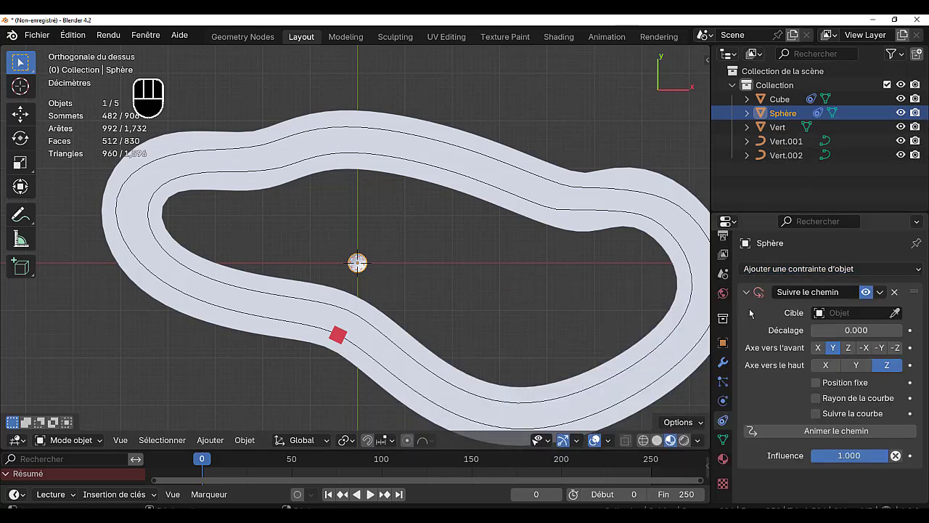
left_click(880, 315)
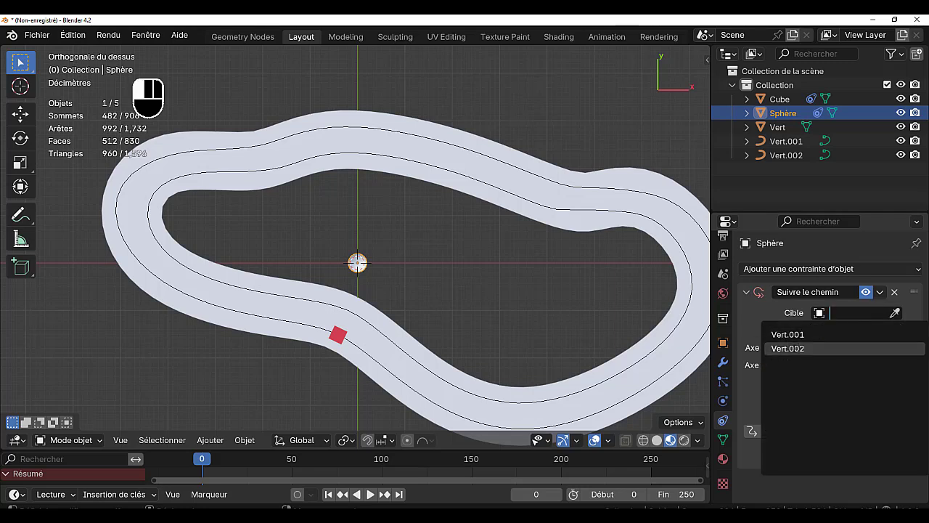
left_click(787, 349)
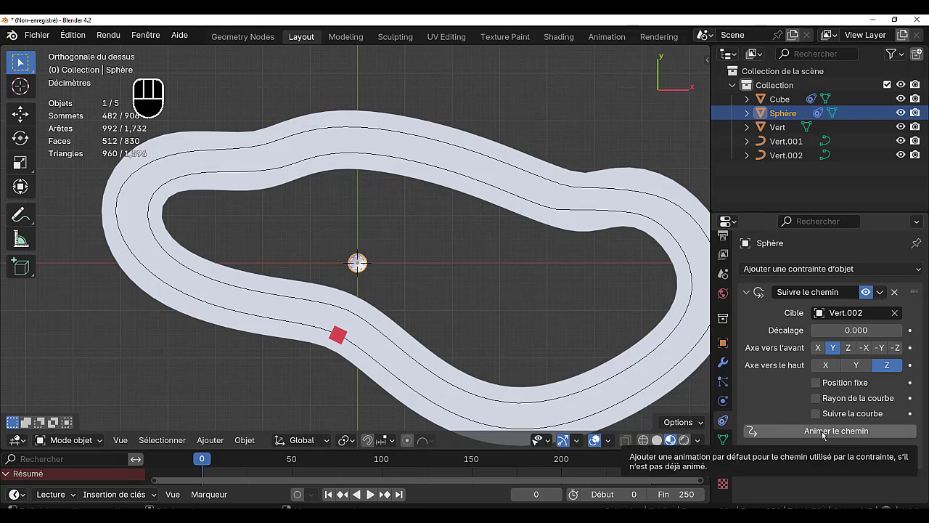
Step: Animate the path of the sphere's Follow Path constraint and play the animation
left_click(823, 434)
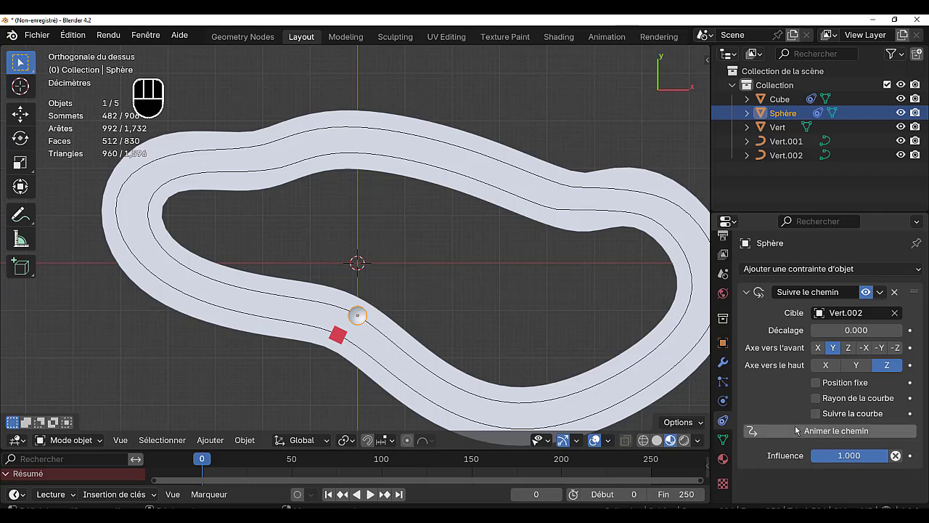
left_click(371, 495)
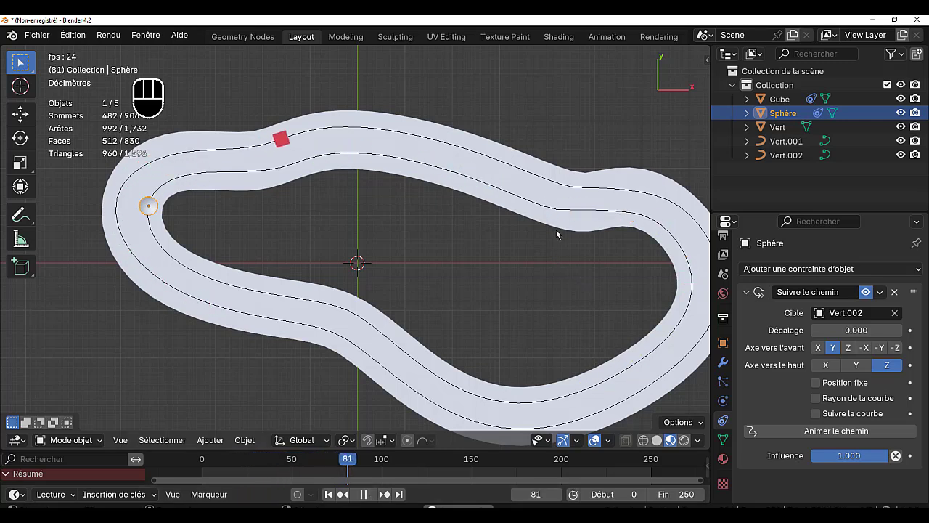
Step: Select the Vert.002 curve while the animation plays, with the whole track in view
left_click(791, 155)
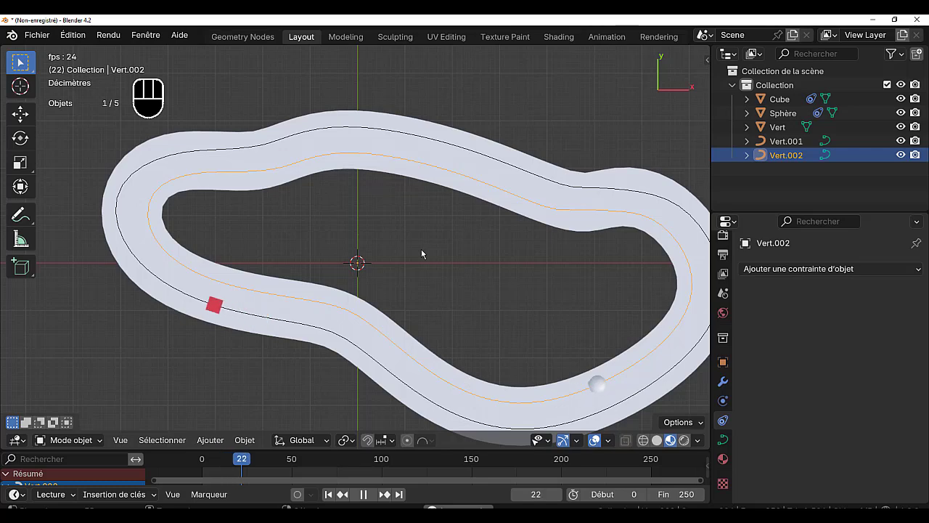
scroll(548, 306, "down", 3)
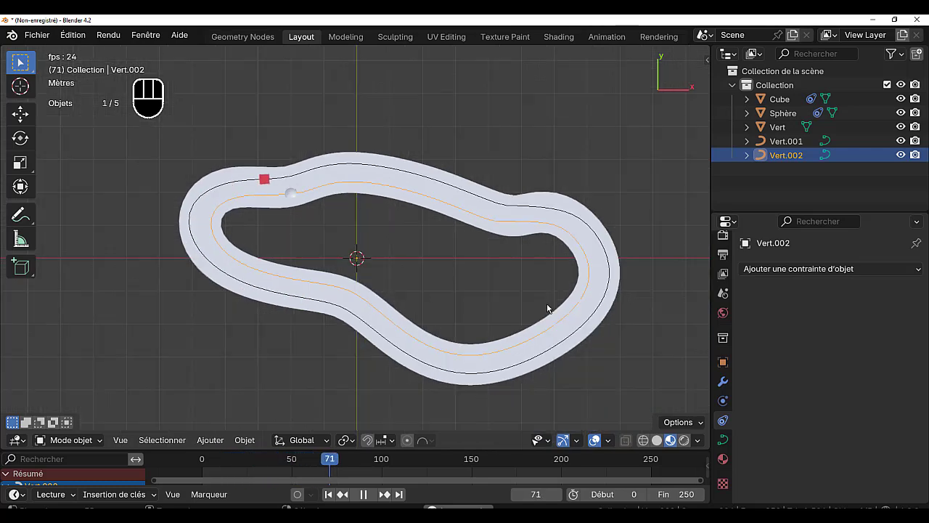
scroll(510, 295, "up", 1)
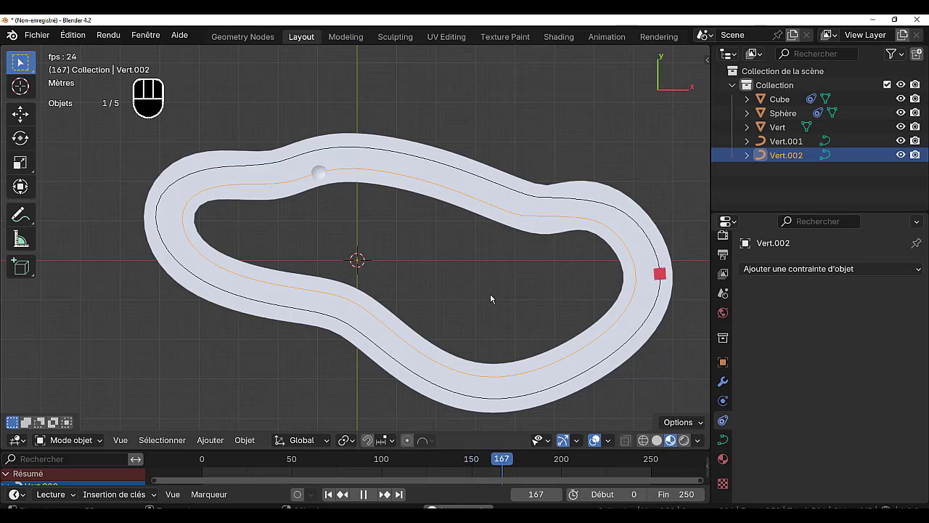
Step: Reverse the direction of the Vert.002 curve's segments in Edit Mode
key("Tab")
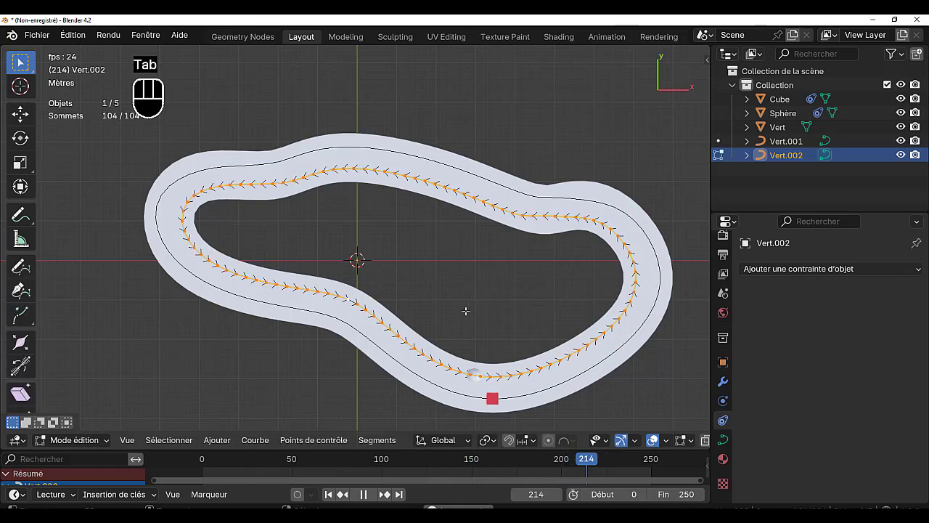
left_click(384, 440)
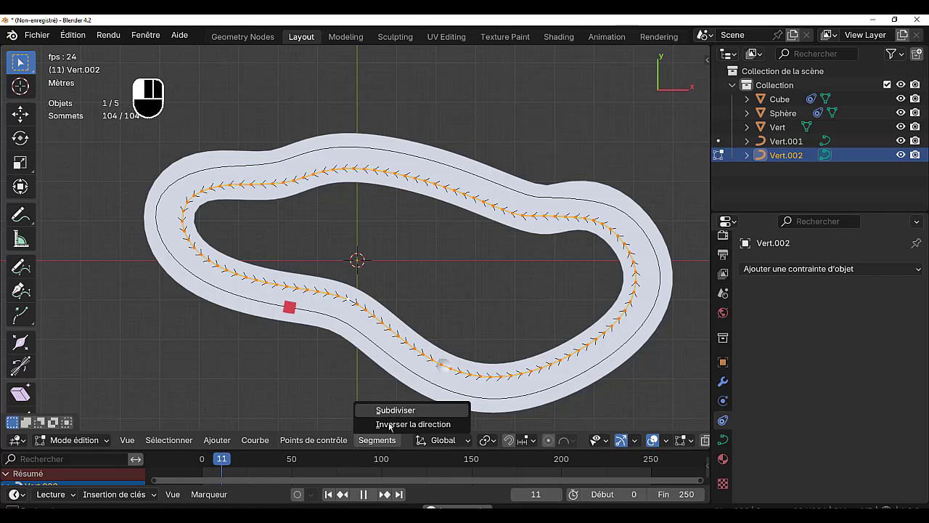
left_click(391, 426)
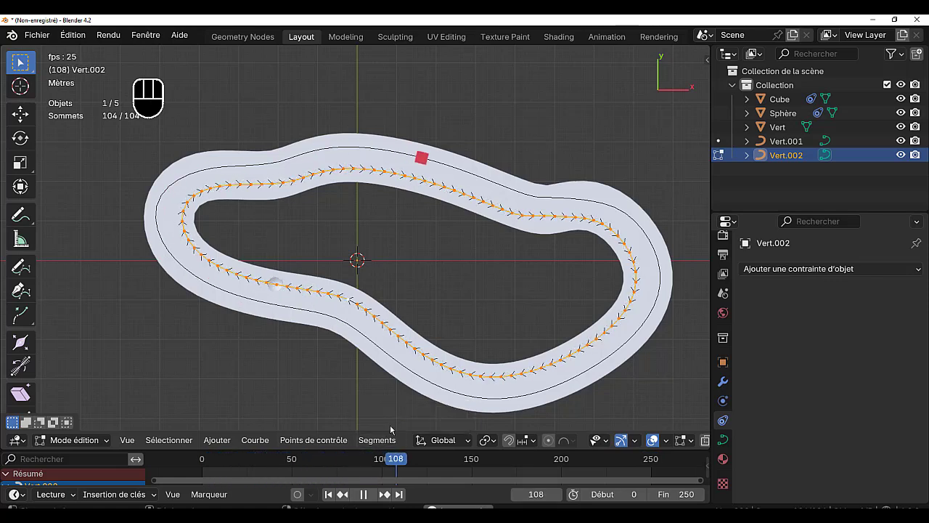
Step: Switch the Vert.002 curve's direction back and return it to Object Mode
left_click(384, 440)
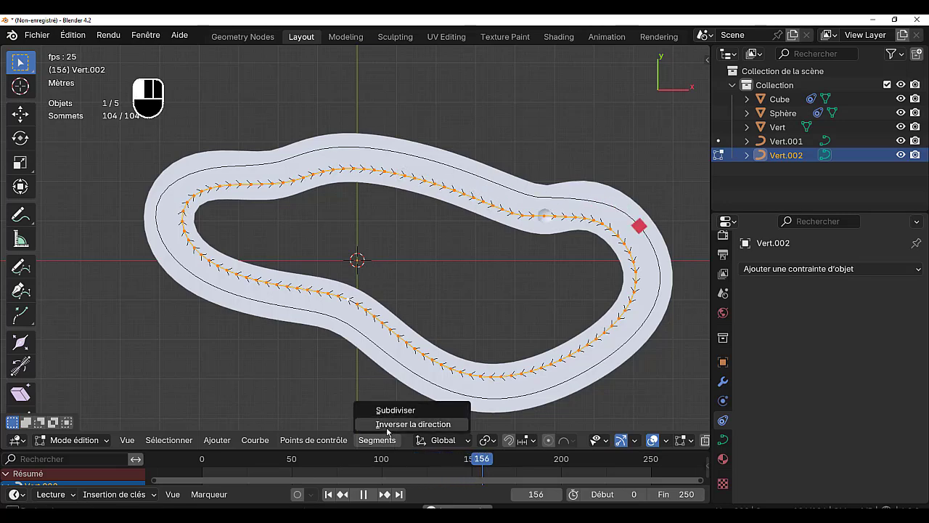
left_click(392, 425)
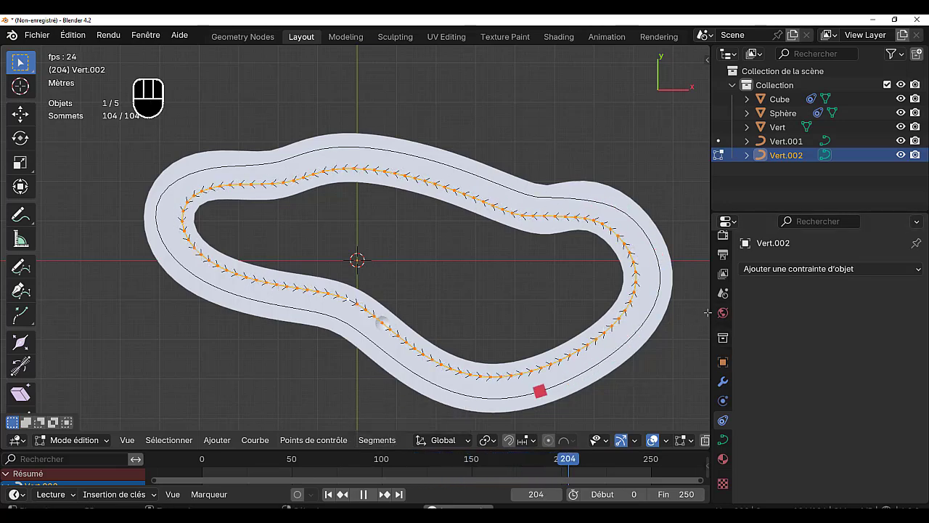
left_click_drag(708, 308, 750, 300)
middle_click_drag(675, 360, 675, 252)
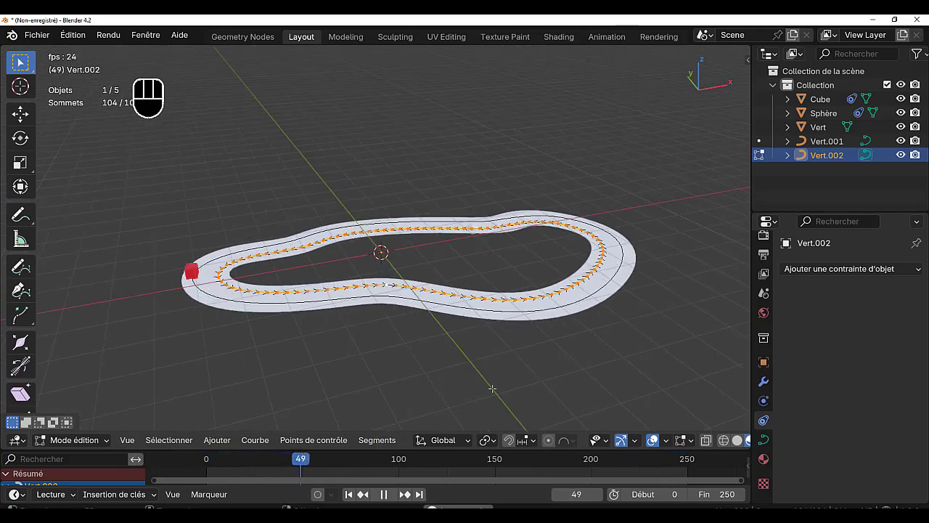
scroll(492, 389, "up", 3)
key("Tab")
scroll(504, 316, "down", 1)
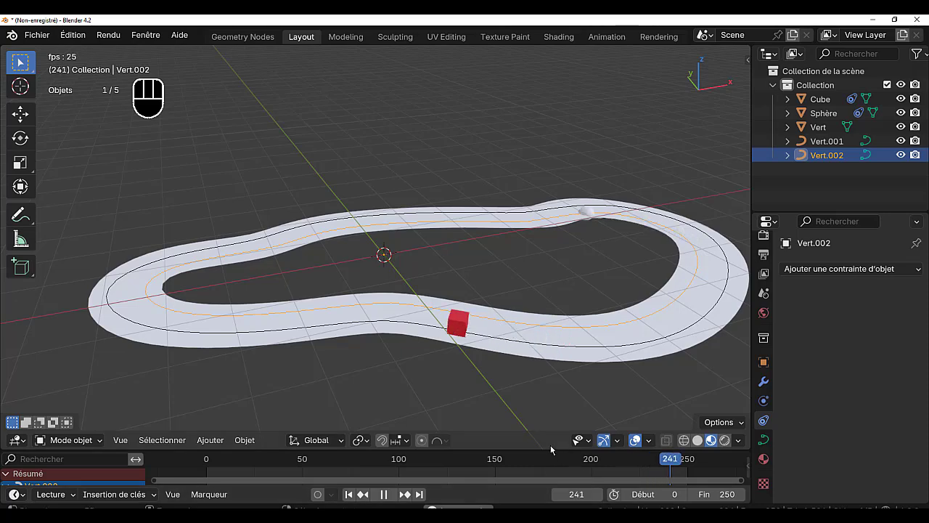
Step: Enlarge the timeline area and bring up the Path Animation (Chemin d'animation) settings of the Vert.002 curve
left_click_drag(542, 450, 540, 331)
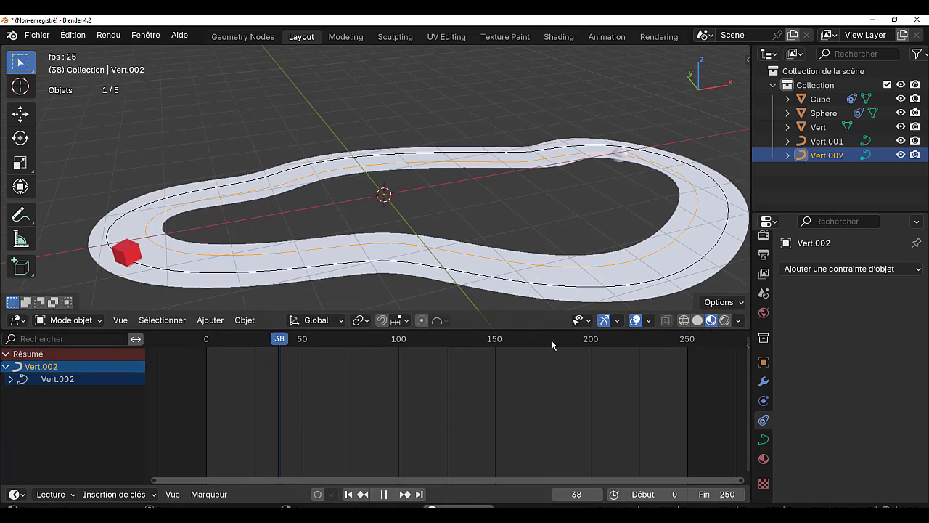
left_click(763, 438)
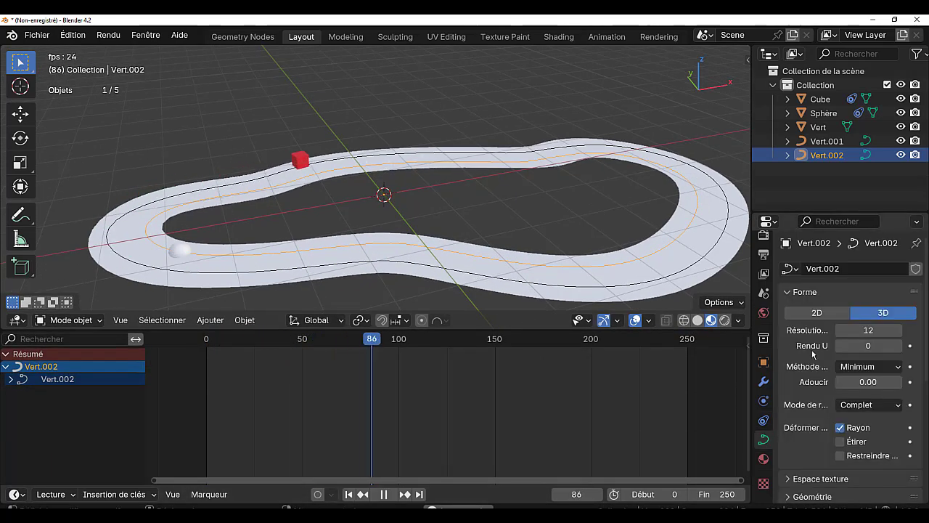
scroll(813, 394, "down", 3)
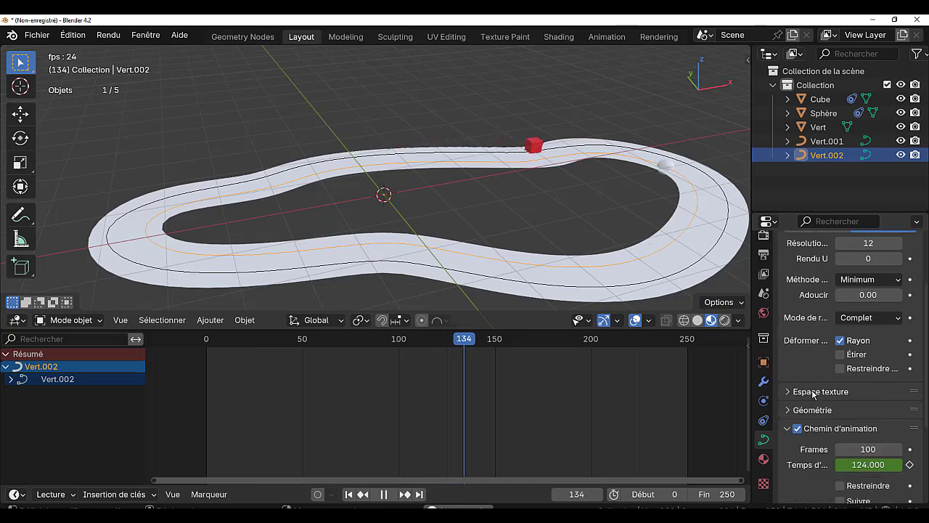
scroll(825, 402, "down", 2)
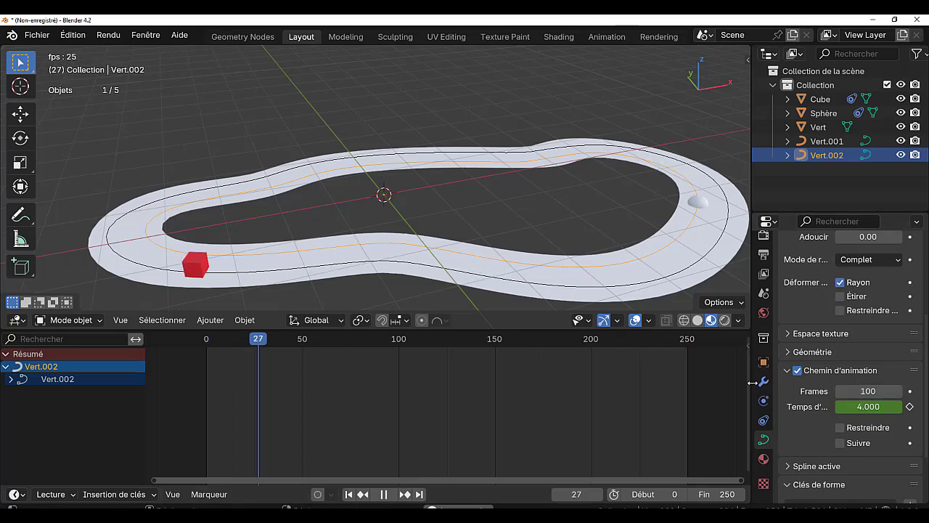
Step: Widen the properties area and set the animation's end frame to 300
left_click_drag(752, 382, 696, 381)
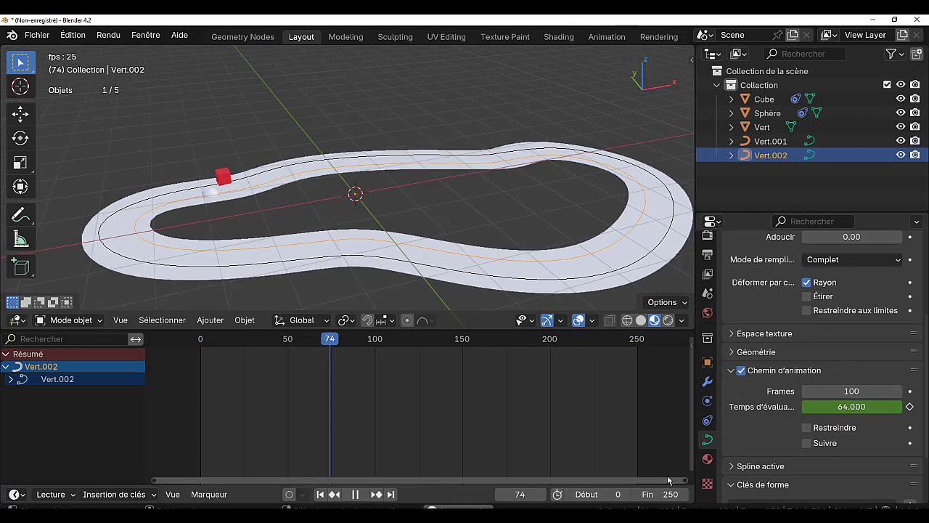
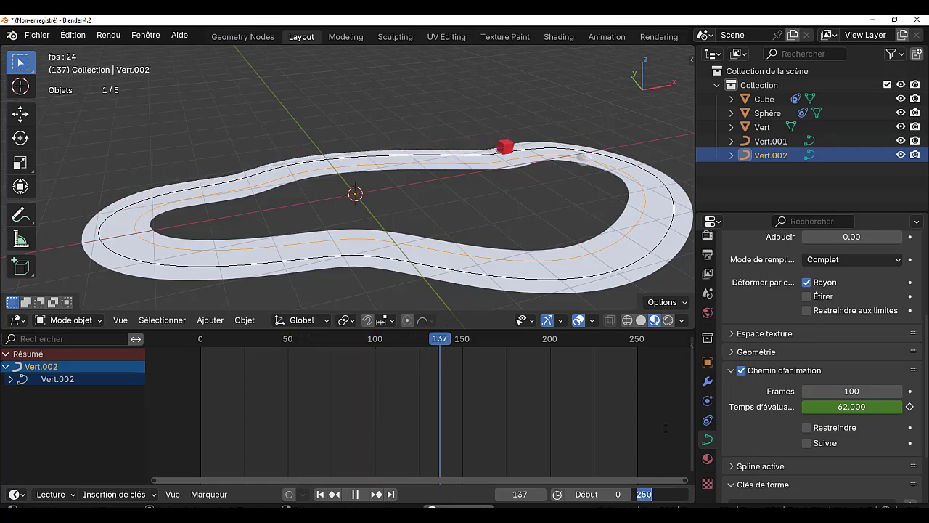
key("Return")
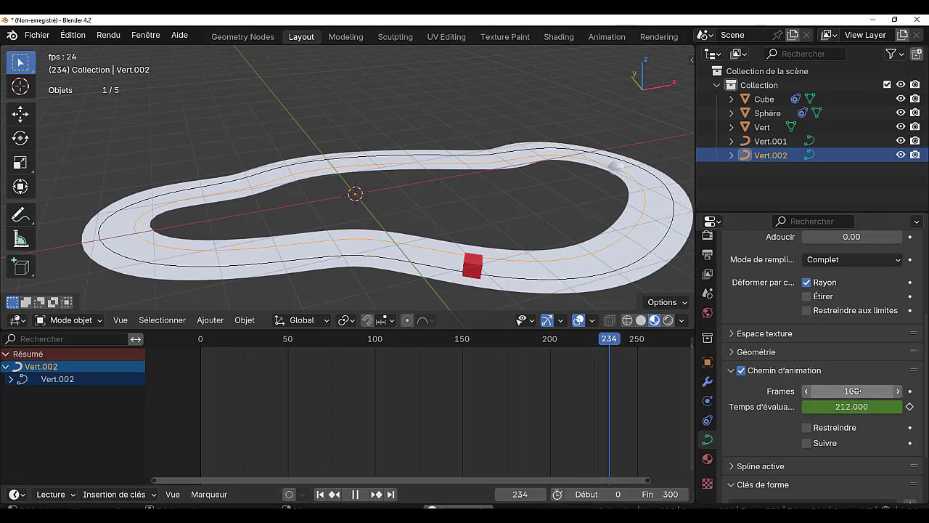
Step: Stop the playback and raise the sphere's mesh about 0.095 m along the global Z axis in Edit Mode
left_click(355, 493)
left_click(222, 250)
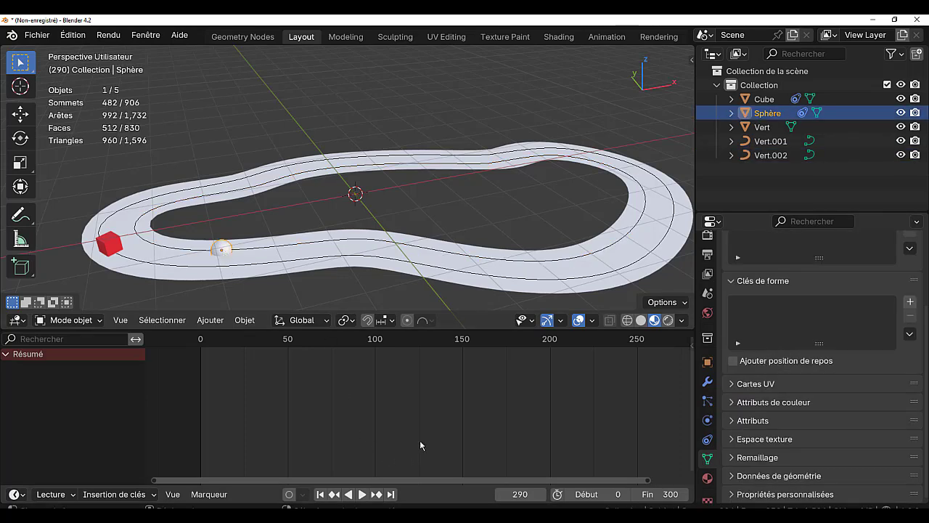
key("Tab")
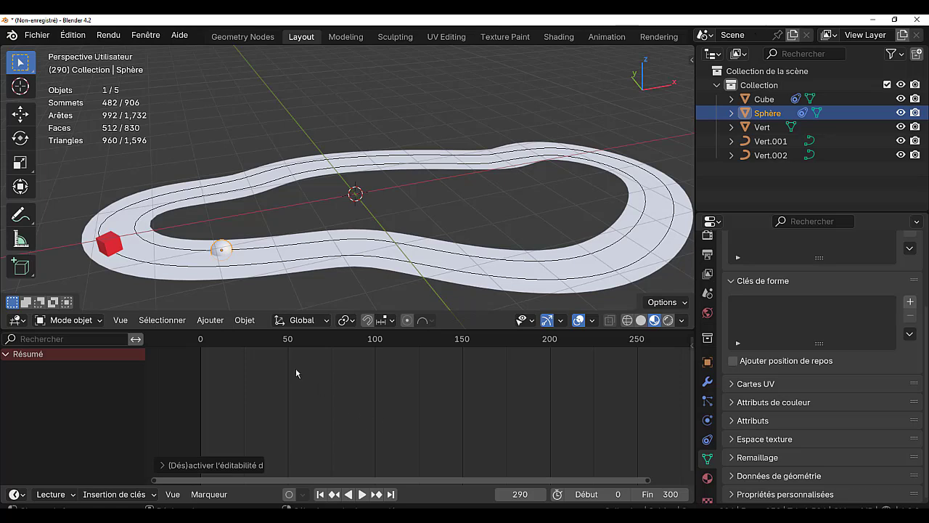
key("Tab")
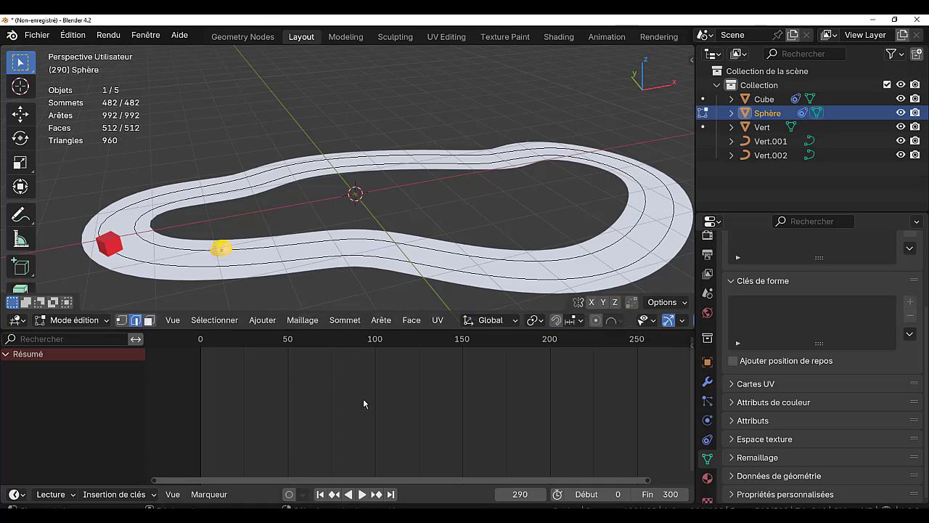
key("g")
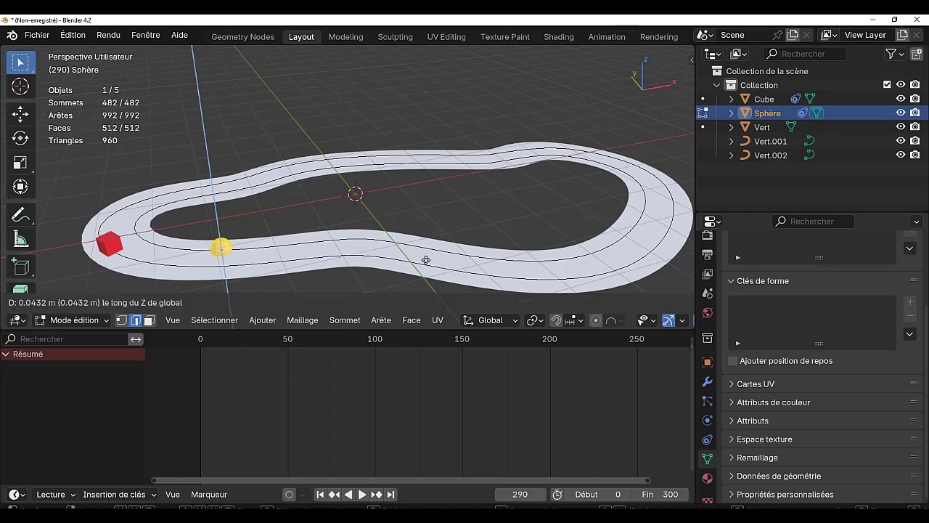
left_click(423, 259)
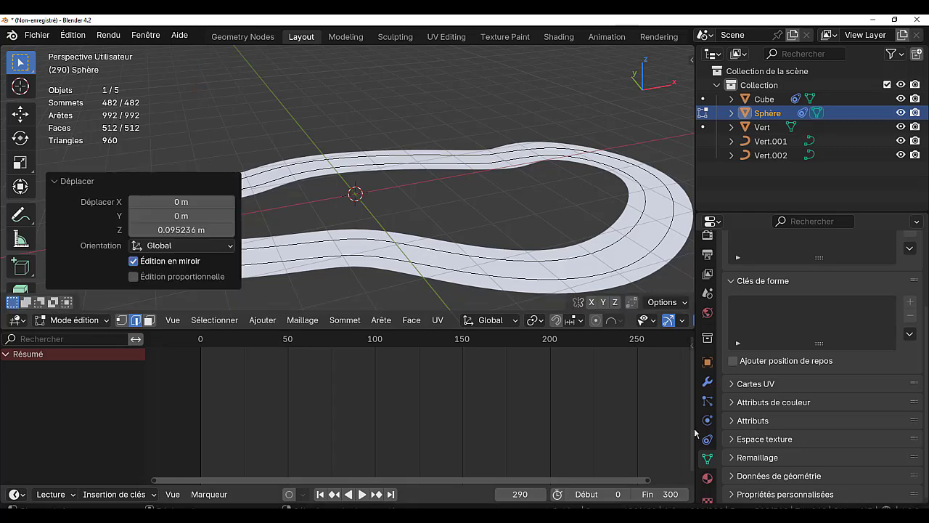
Step: Give the sphere a new material with a blue base colour and return it to Object Mode
left_click(707, 479)
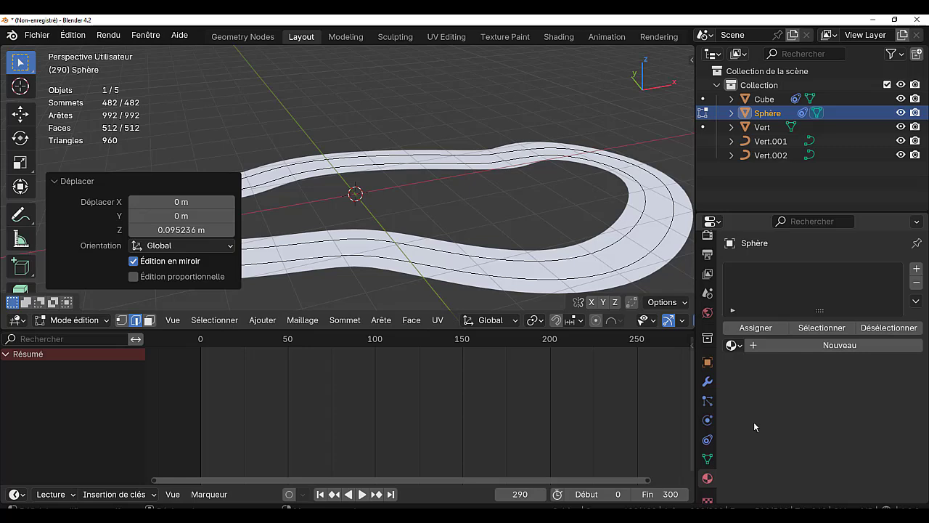
left_click(825, 346)
left_click(846, 435)
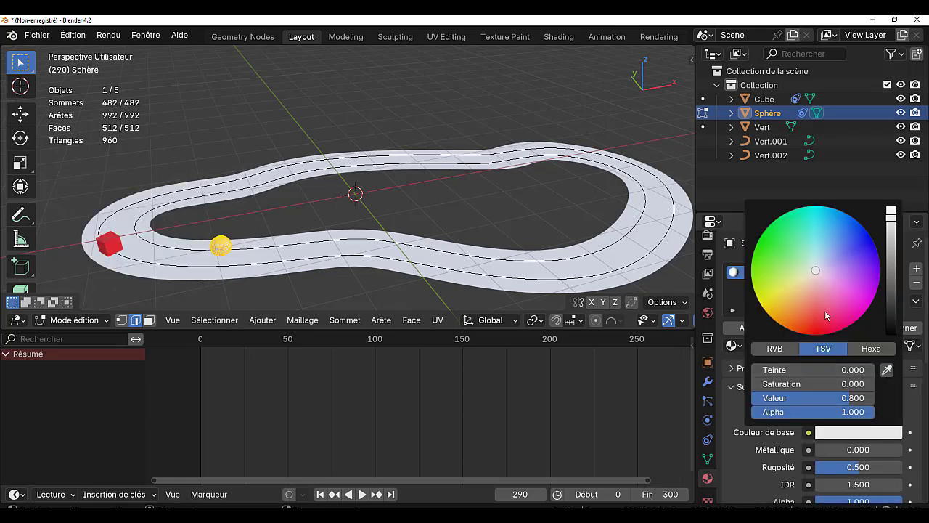
left_click(855, 243)
key("Tab")
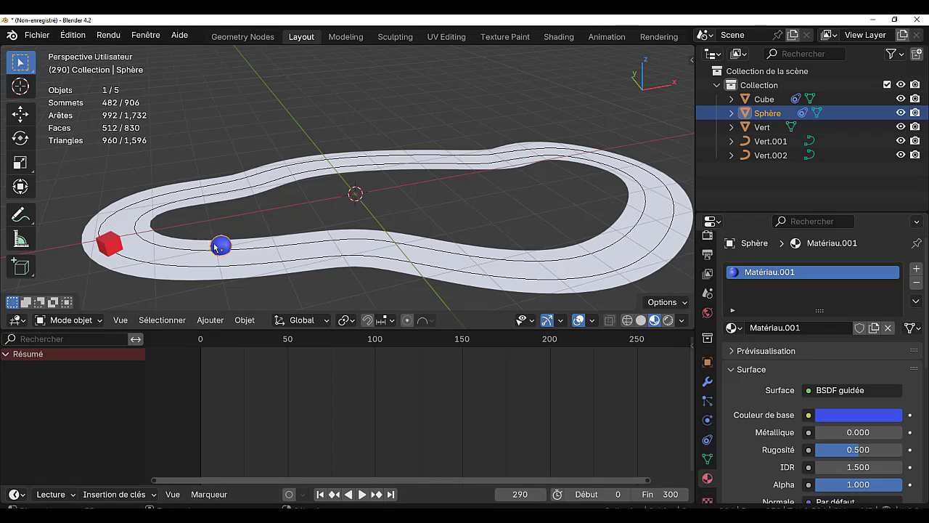
Step: Select the Vert.002 curve, bring up its Path Animation (Chemin d'animation) settings and play the animation
left_click(710, 440)
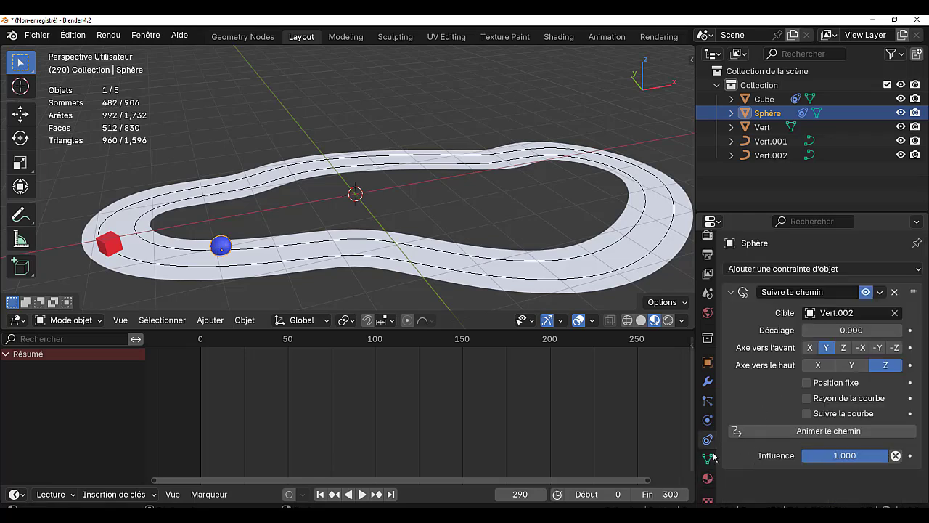
left_click(266, 249)
left_click(267, 249)
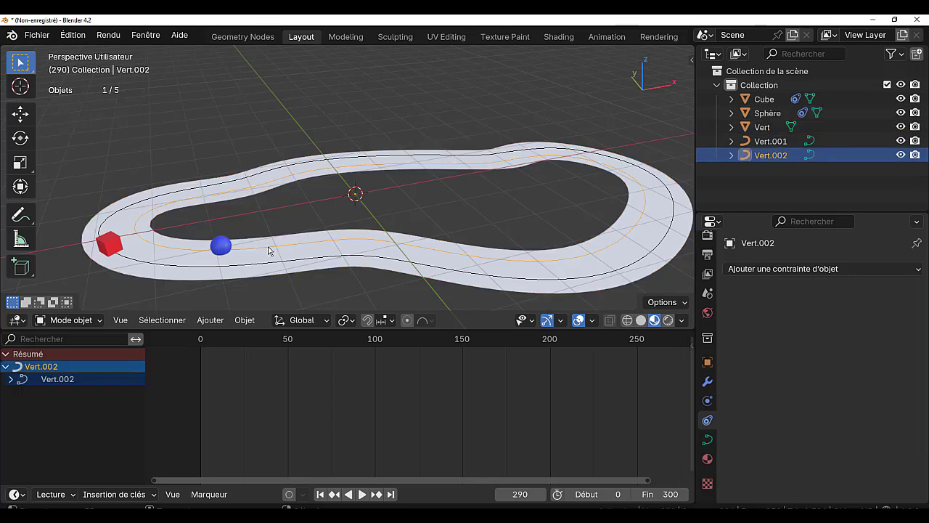
left_click(708, 441)
scroll(777, 432, "down", 3)
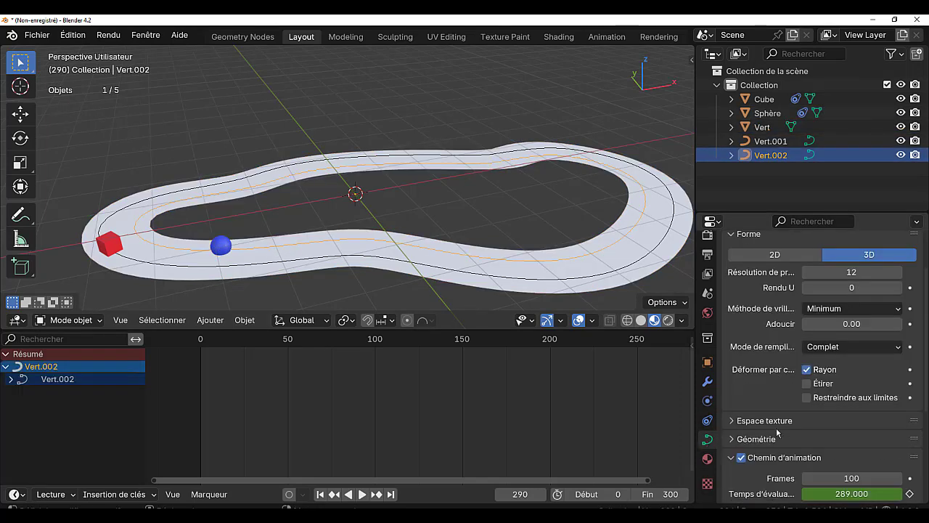
scroll(777, 433, "down", 2)
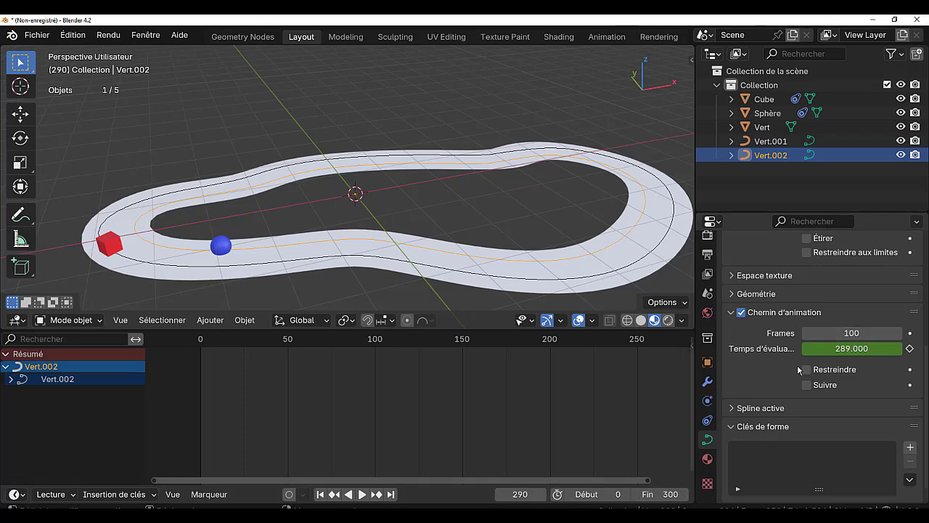
left_click(361, 495)
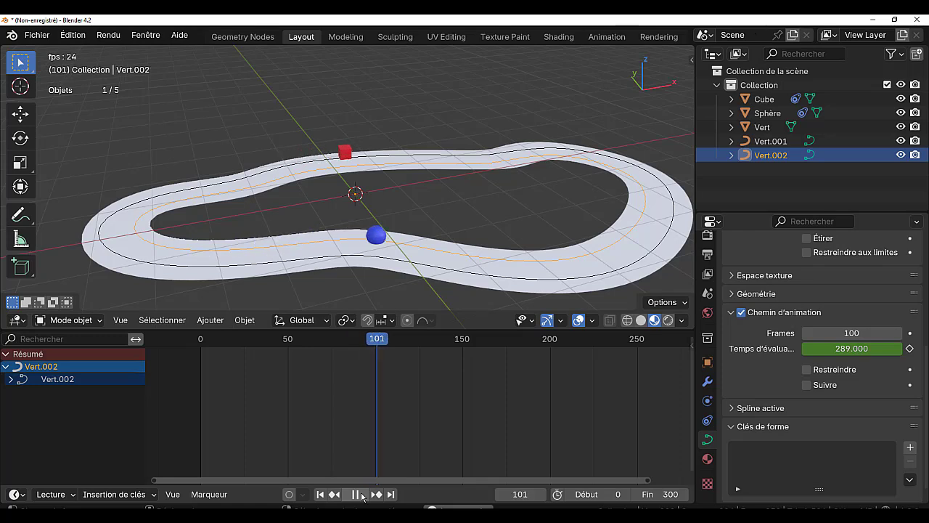
Step: Set the Vert.002 curve's path animation length to 50 frames during playback
left_click(851, 333)
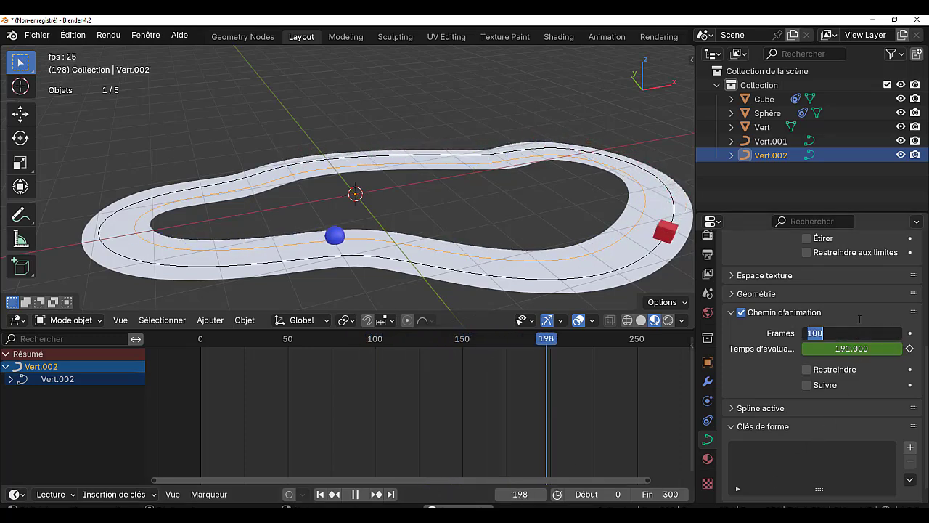
type("50")
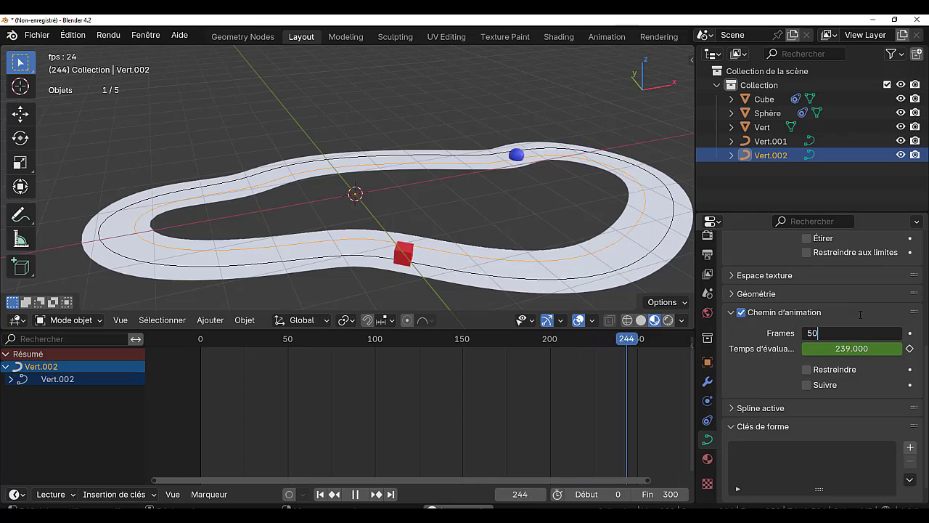
key("Return")
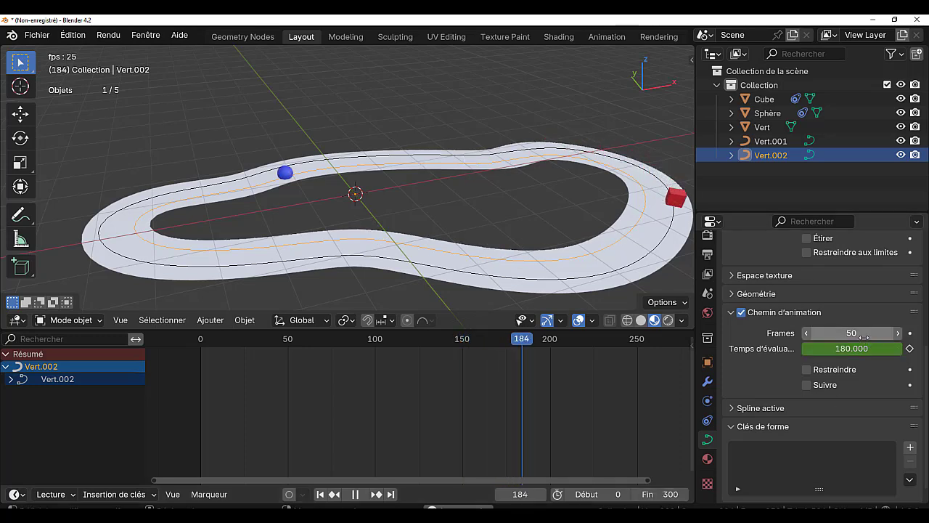
Step: Slow the sphere down by setting the Vert.002 path animation to 175 frames
left_click(864, 333)
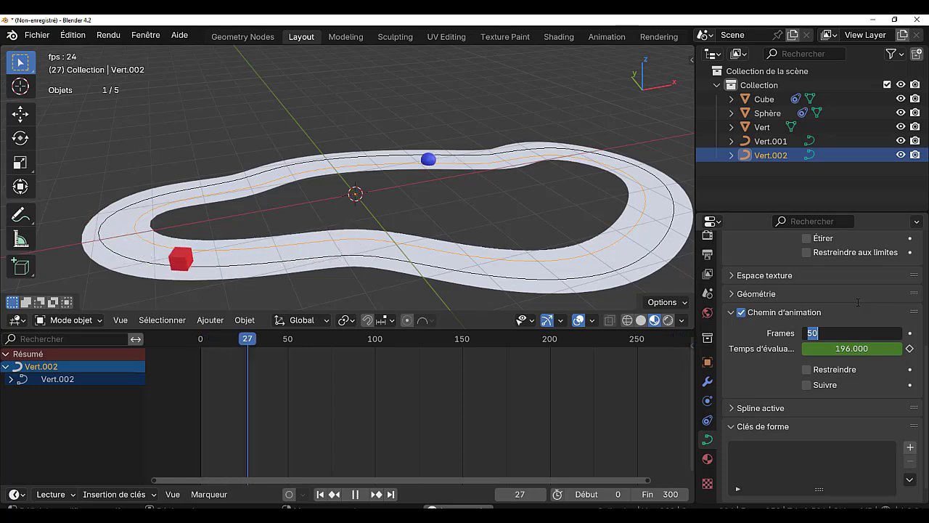
type("175")
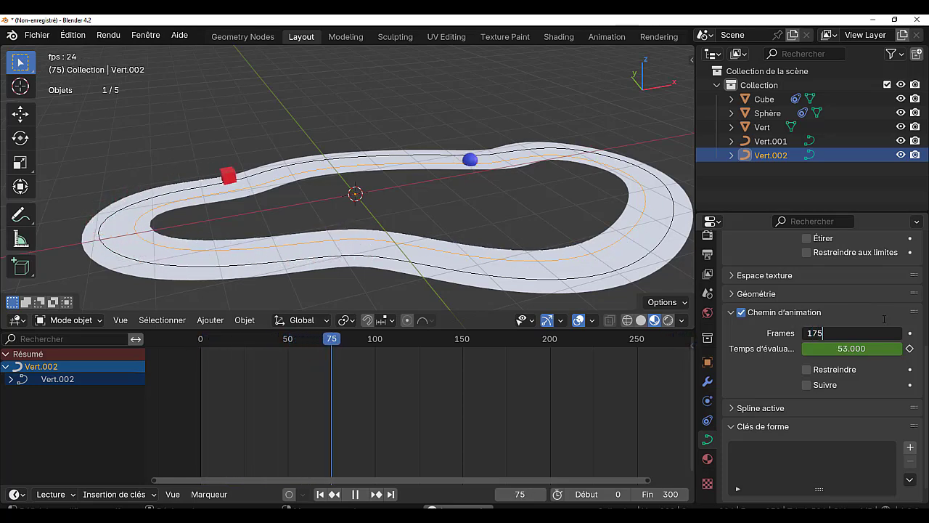
key("Return")
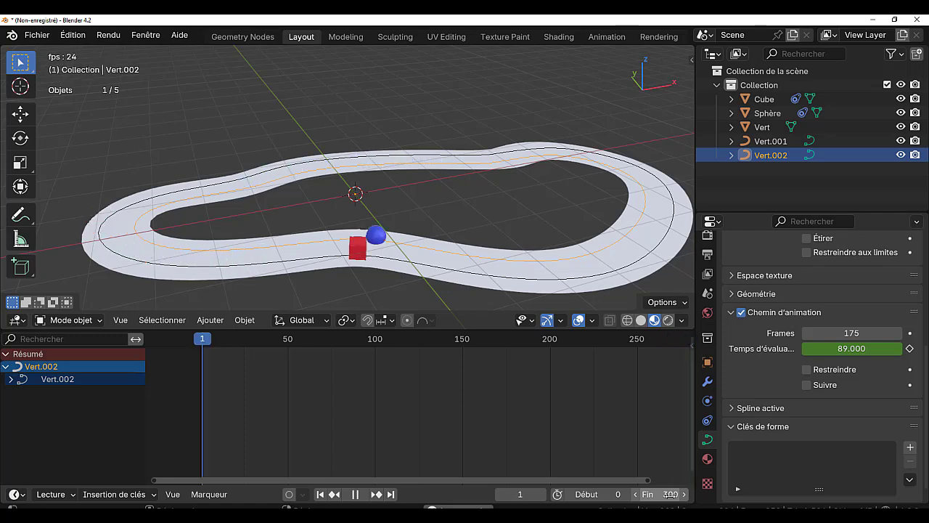
Step: Change the Vert.002 path animation length to 150 frames, leaving the scene's end frame as it is
left_click(670, 494)
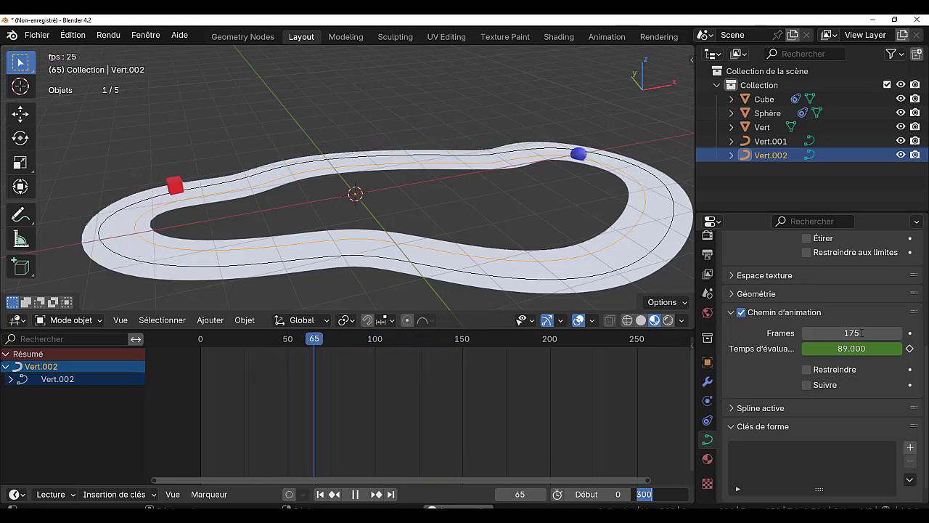
left_click(861, 333)
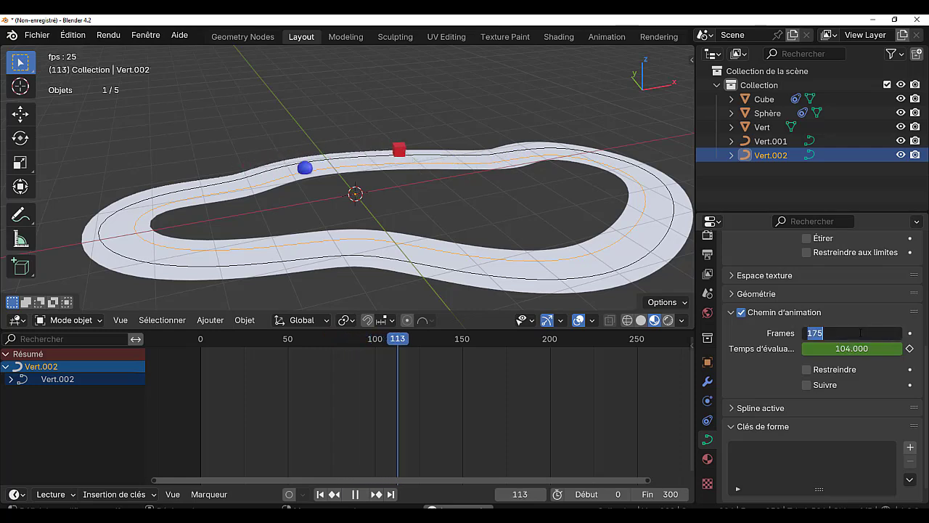
type("150")
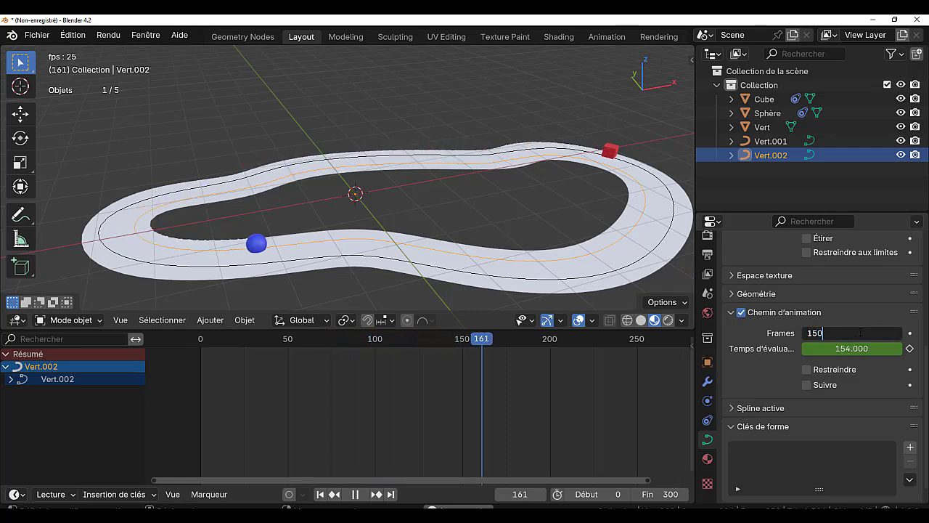
key("Return")
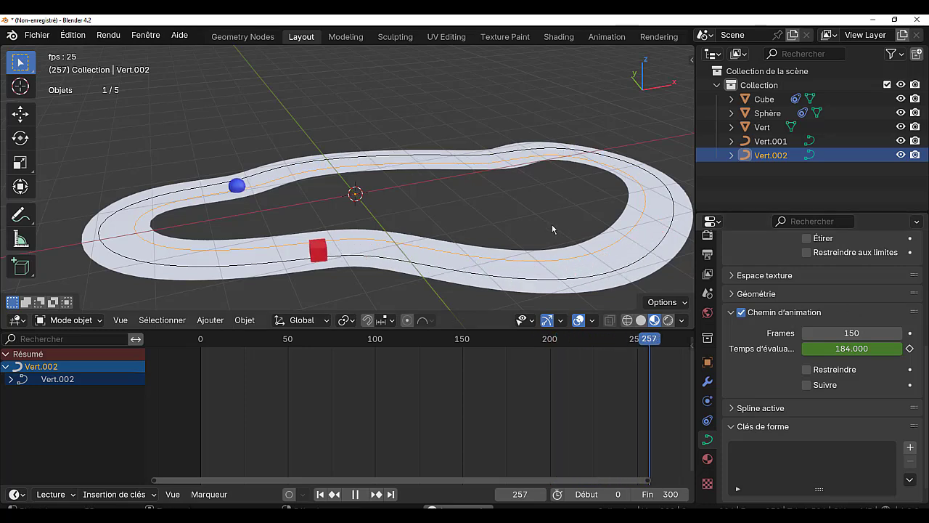
Step: Show the whole 0 to 300 frame range in the timeline and set the Vert.002 path animation to 75 frames
scroll(488, 377, "down", 2)
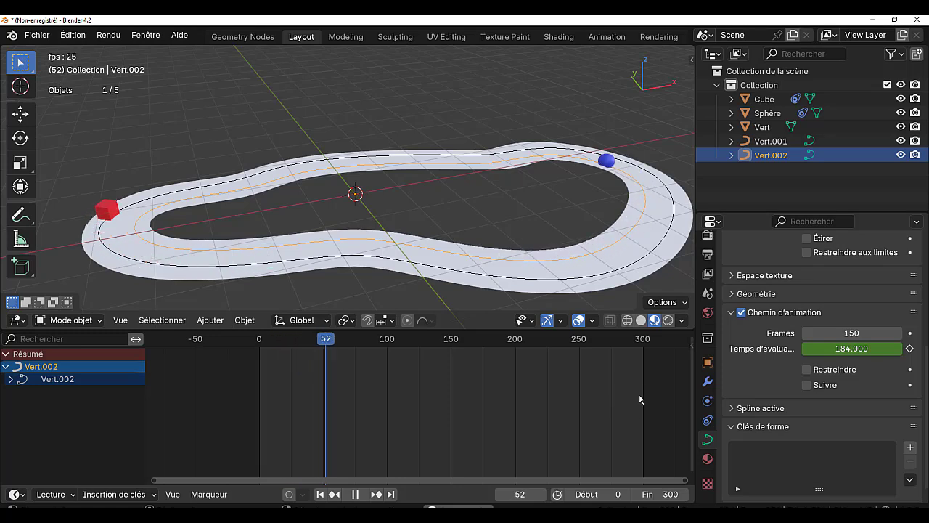
left_click(619, 397)
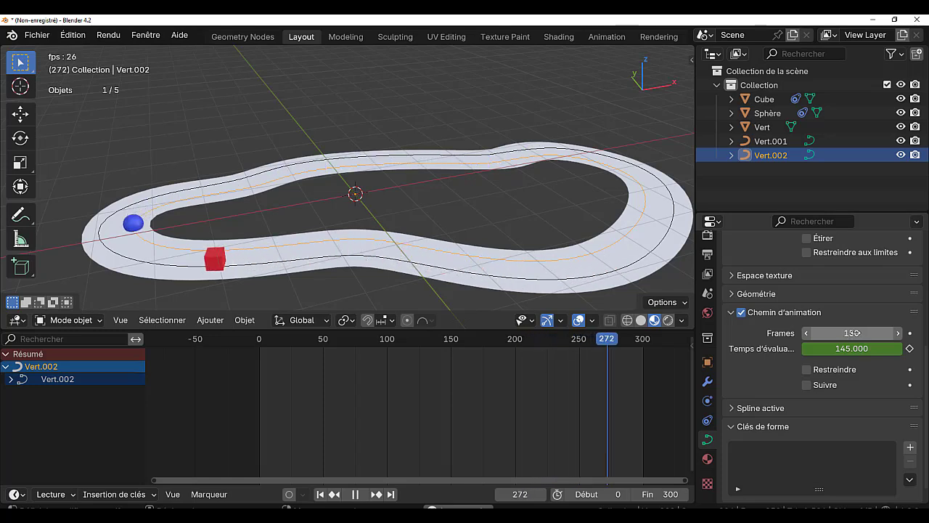
left_click(851, 332)
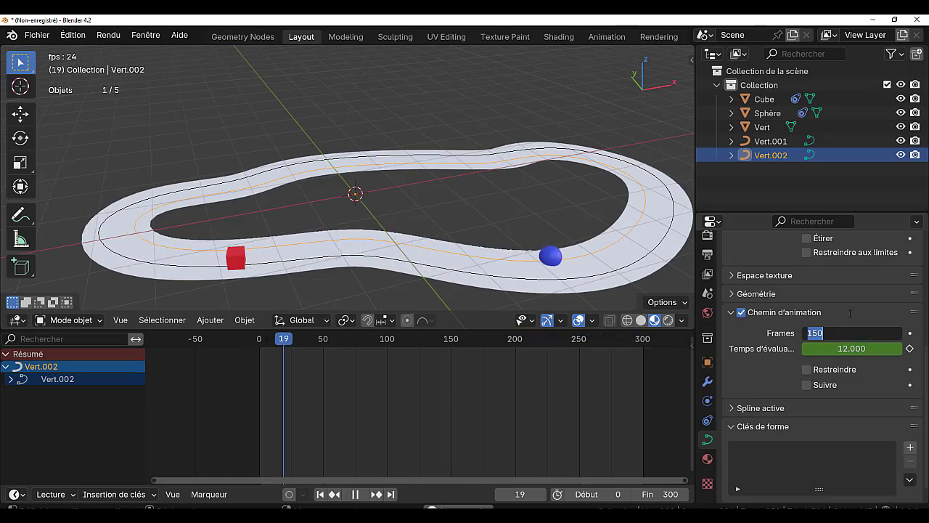
type("75")
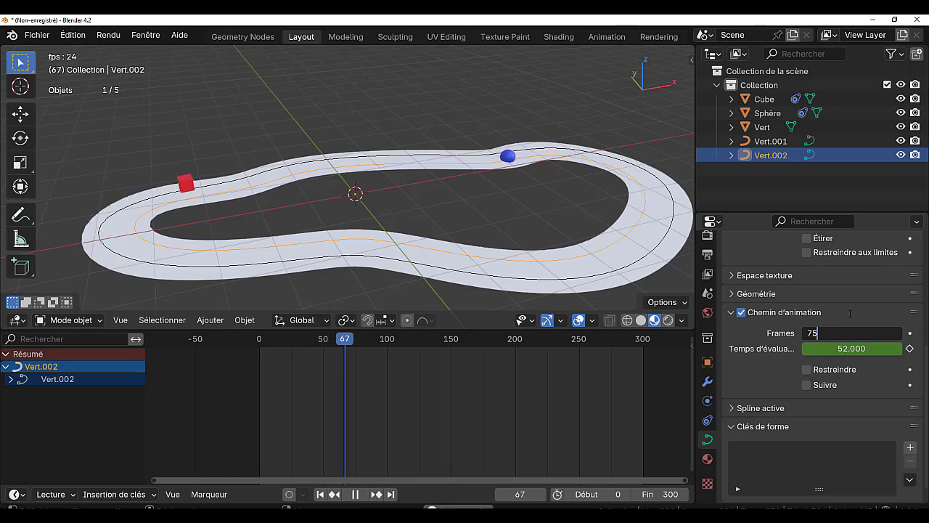
key("Return")
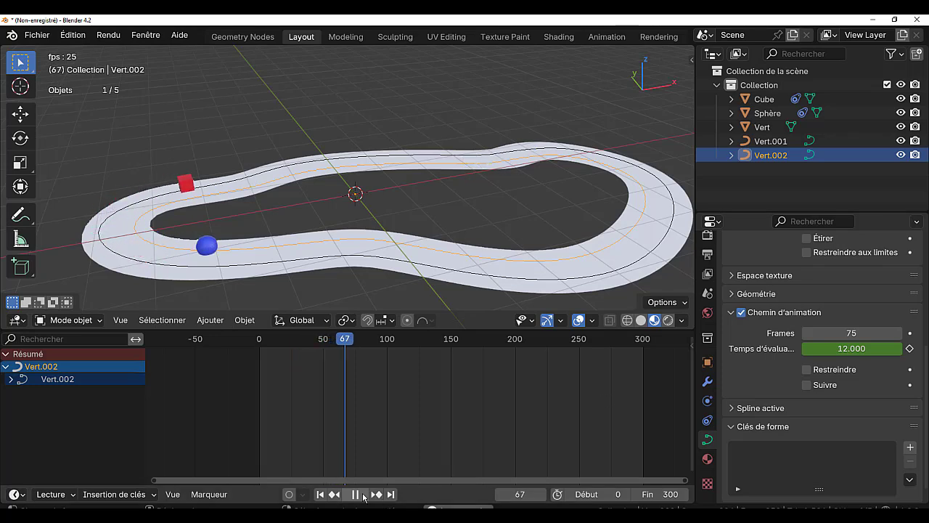
Step: Stop the playback, select the blue sphere and open its mesh in Edit Mode
key("space")
left_click(319, 238)
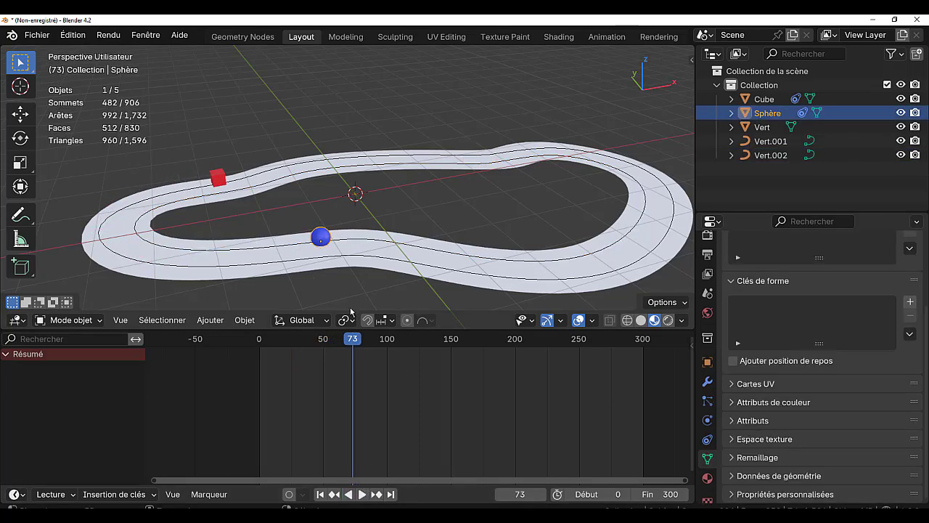
key("Tab")
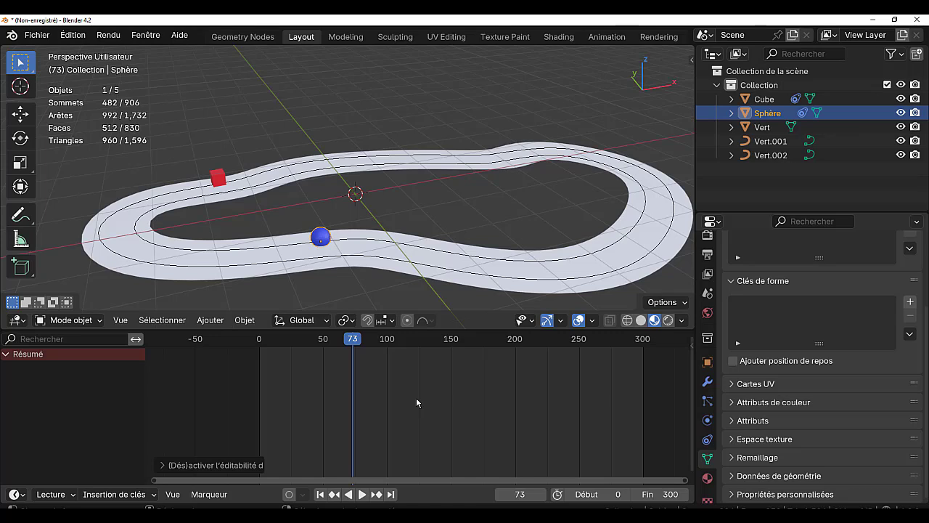
left_click(331, 256)
left_click(320, 236)
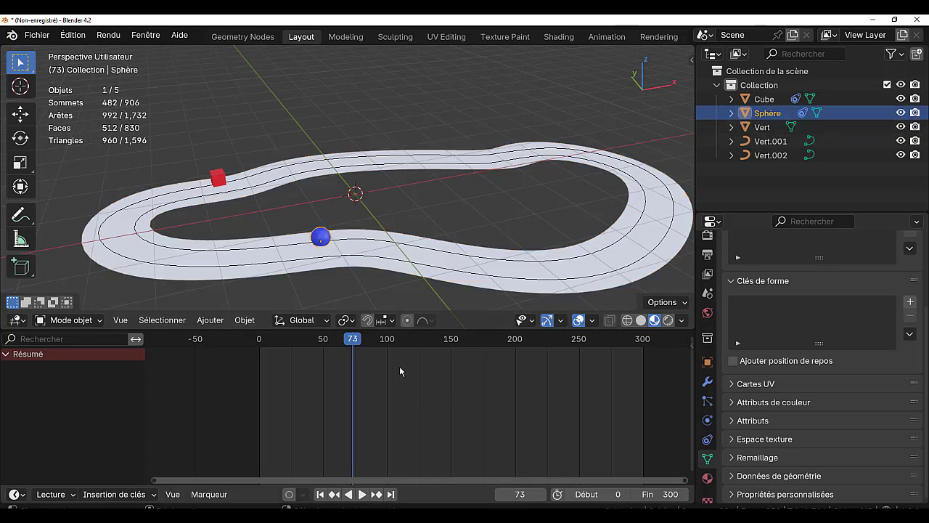
key("Tab")
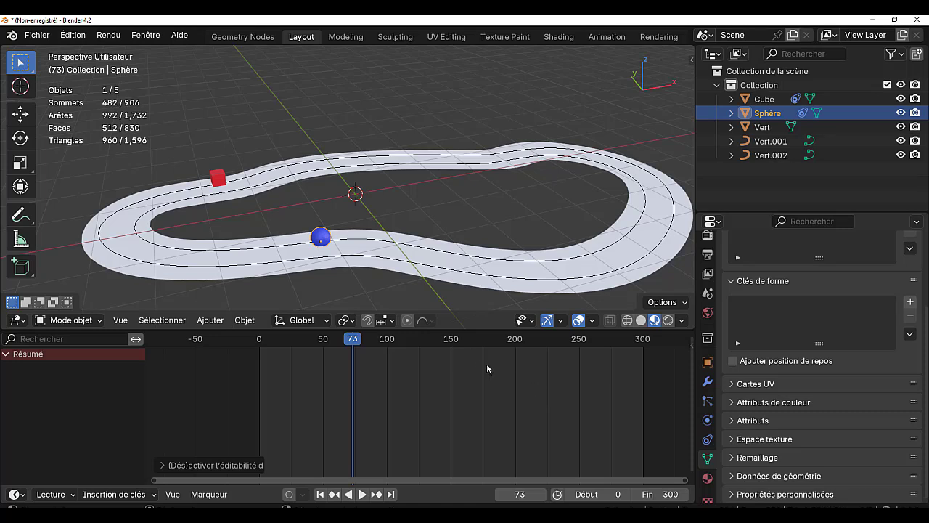
left_click(321, 243)
left_click(321, 237)
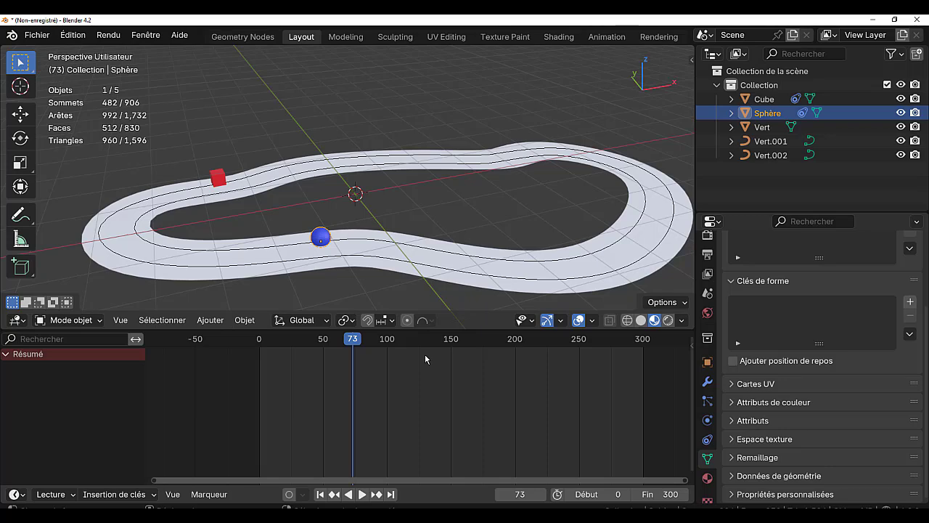
key("Tab")
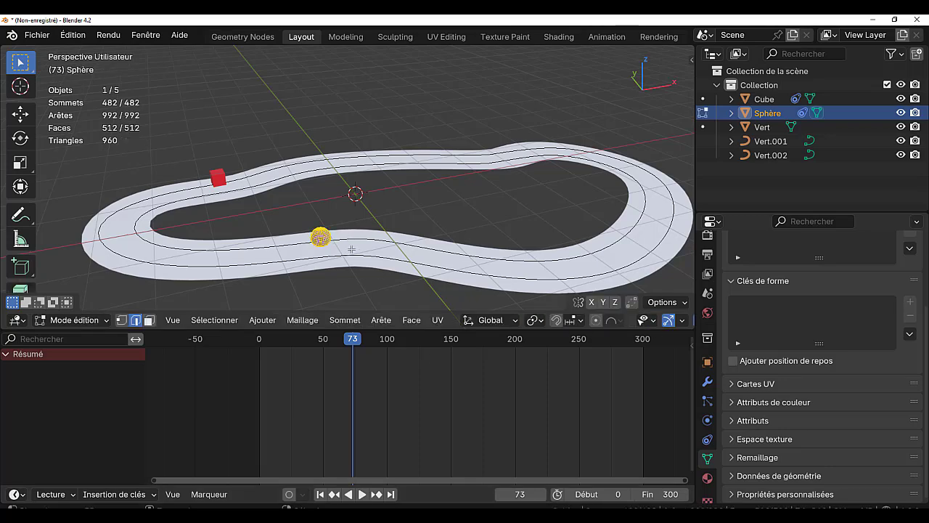
Step: In front view, raise the sphere's mesh about 0.1 m along Z to rest on the track, and return to Object Mode
key("KP_1")
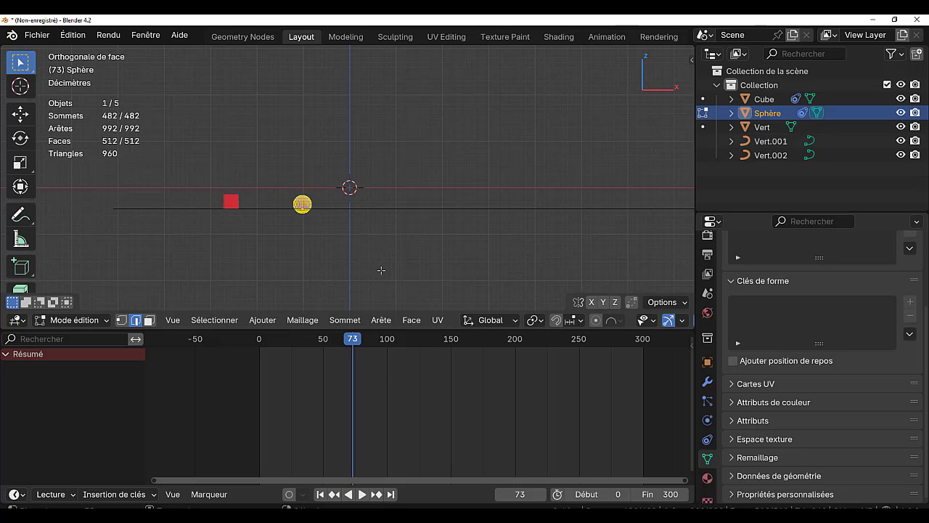
scroll(381, 270, "up", 4)
key("r")
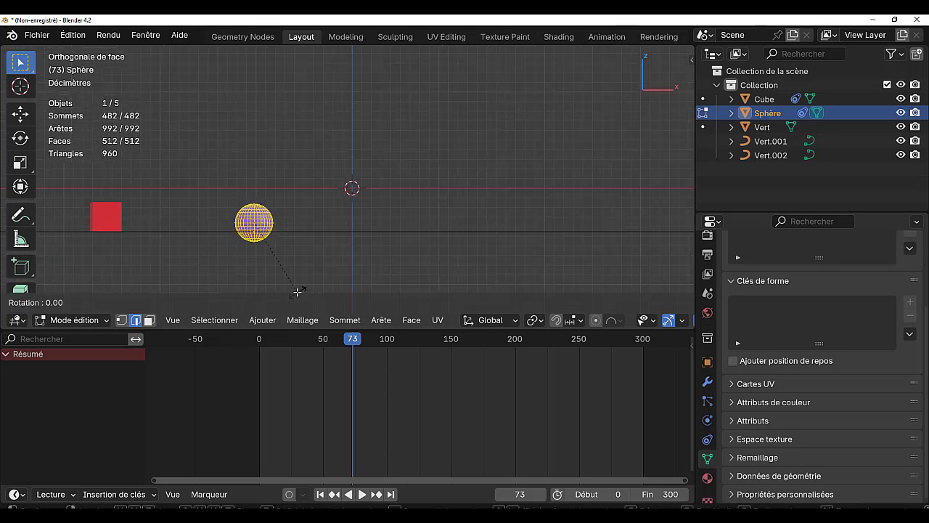
right_click(297, 292)
key("g")
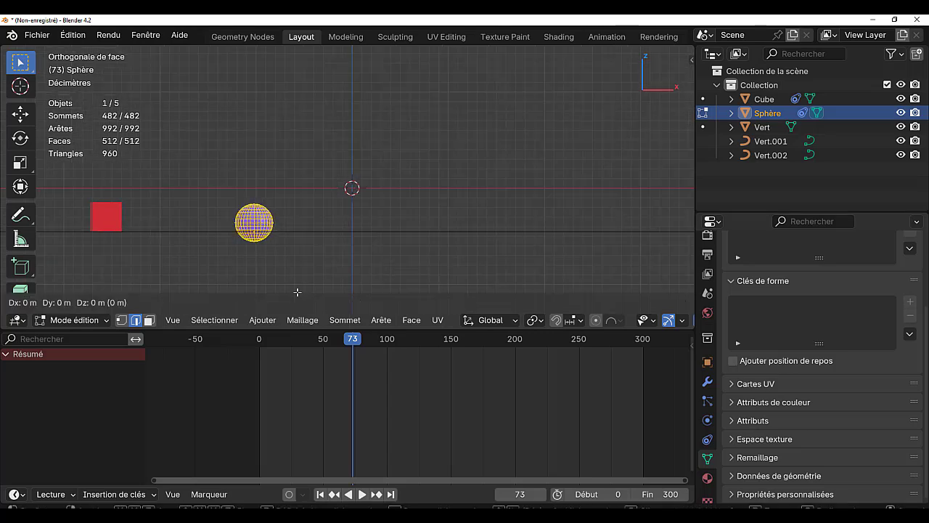
key("z")
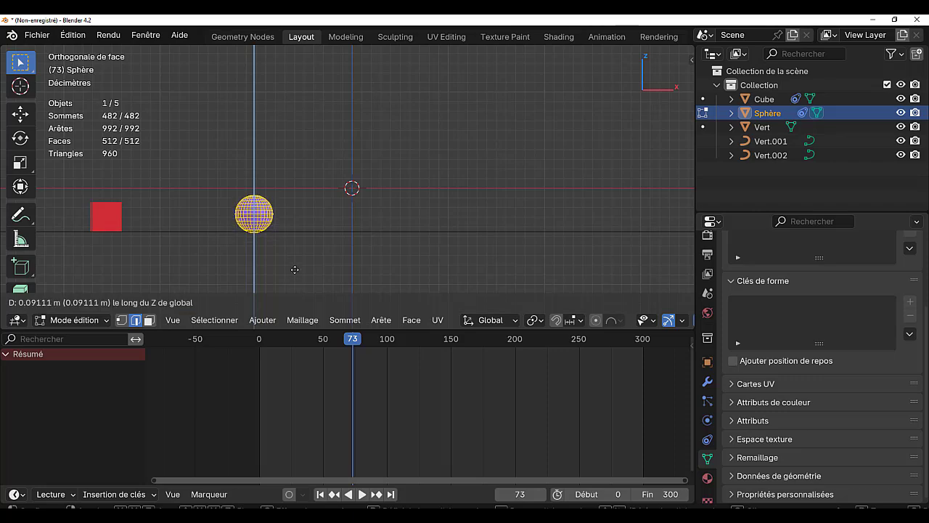
left_click(296, 255)
key("Tab")
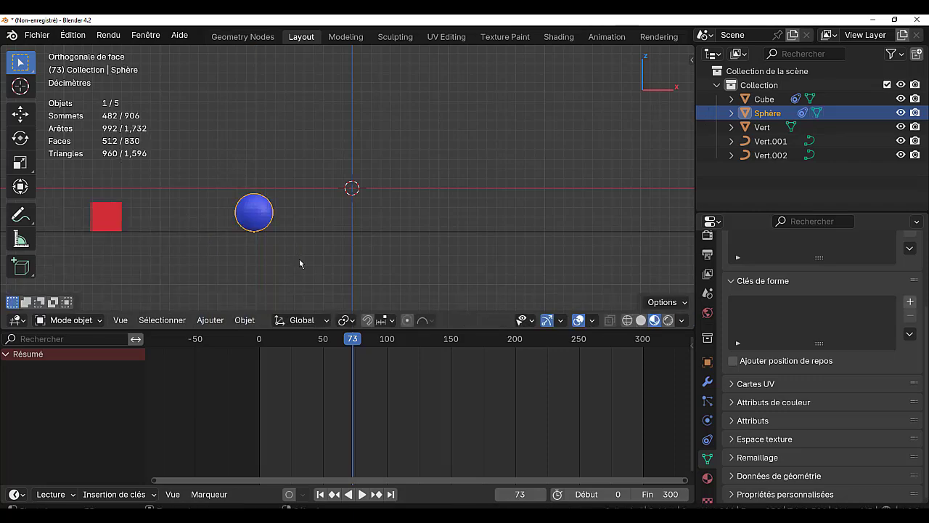
Step: Play the animation and check from several angles how the sphere sits on the track
scroll(299, 258, "down", 4)
middle_click_drag(364, 273, 367, 379)
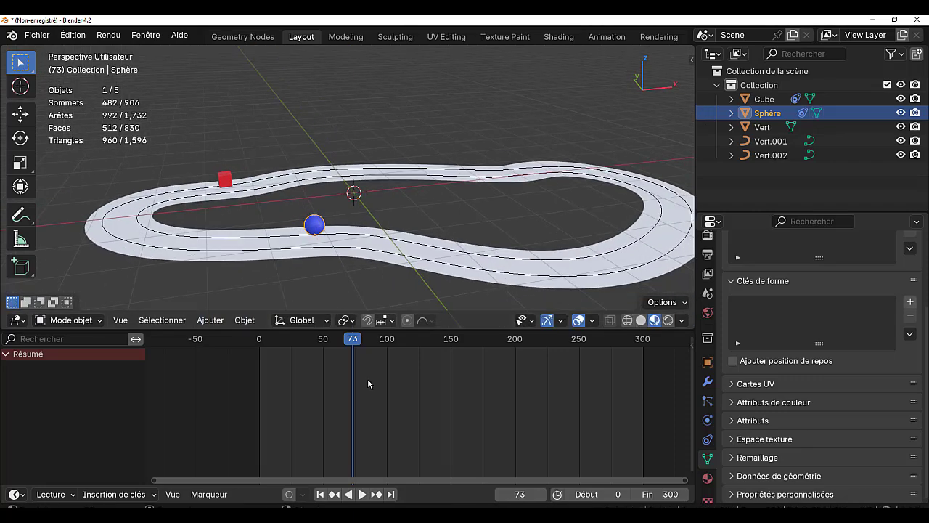
left_click(362, 496)
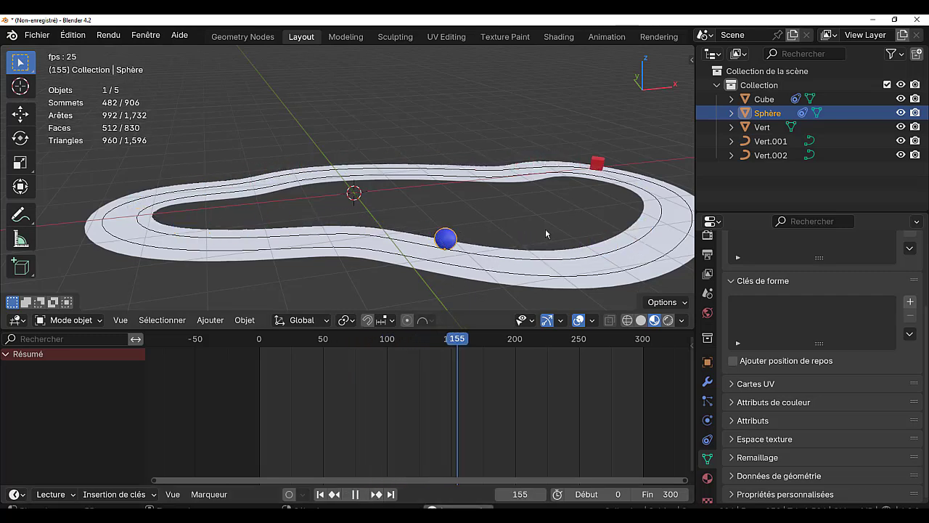
scroll(547, 230, "down", 3)
middle_click_drag(597, 256, 639, 257)
scroll(588, 252, "up", 3)
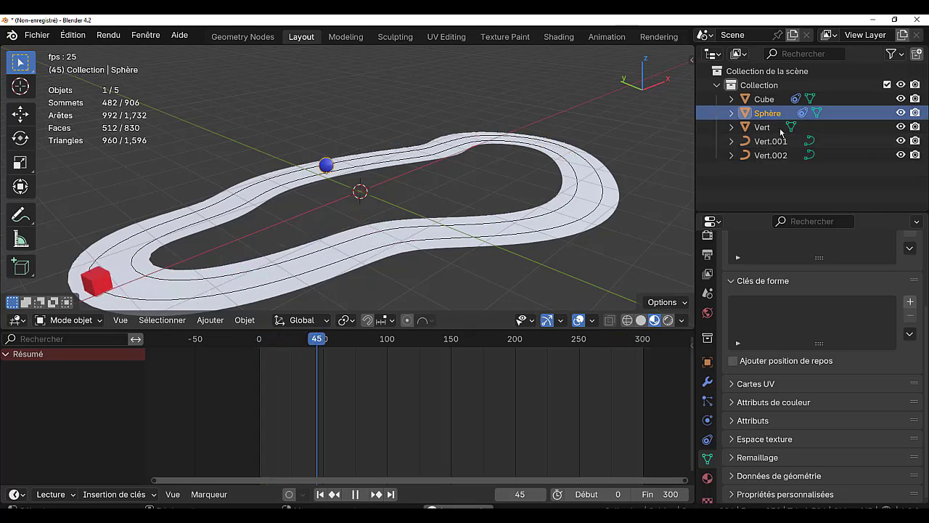
Step: Set the Vert.002 curve's path animation length to 25 frames
left_click(771, 154)
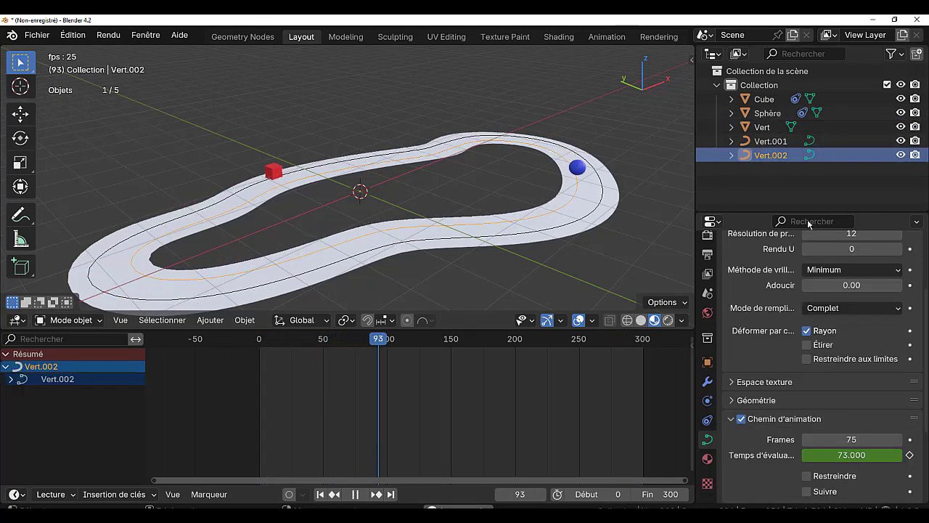
scroll(770, 422, "down", 2)
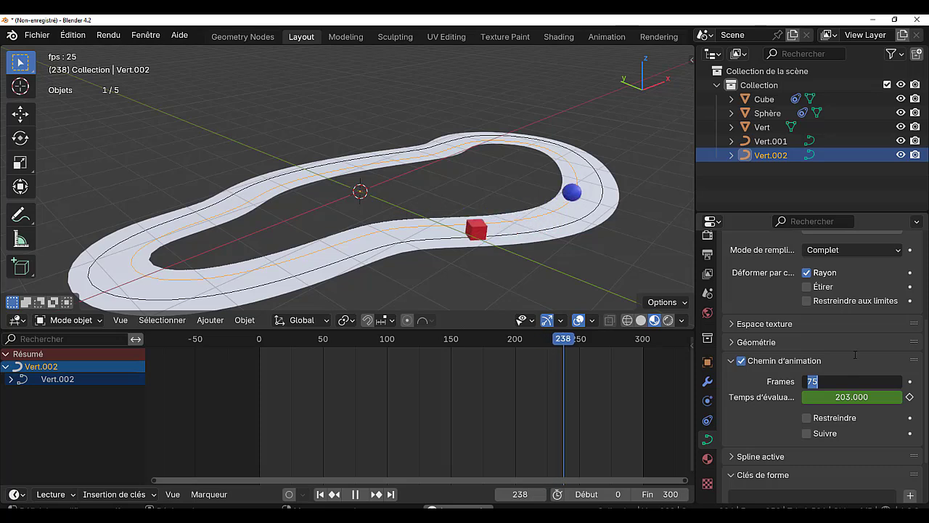
left_click(852, 381)
type("25")
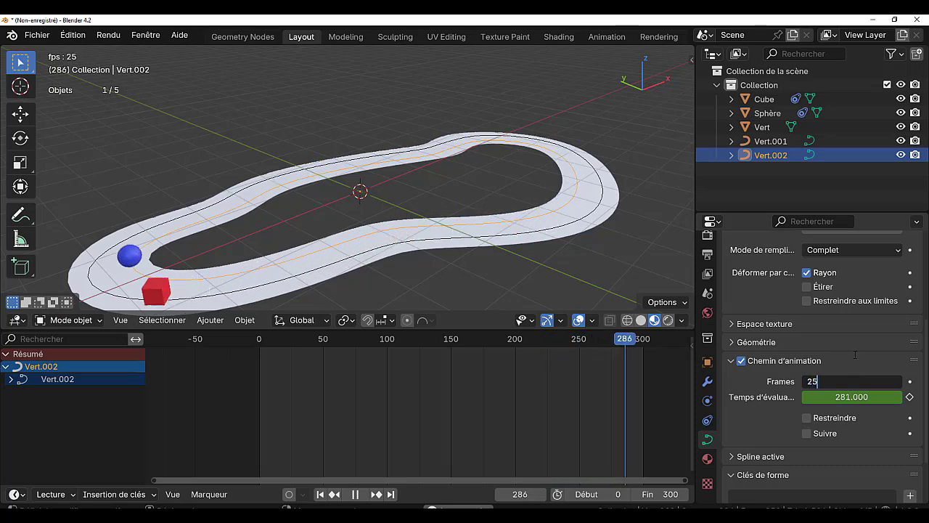
key("Return")
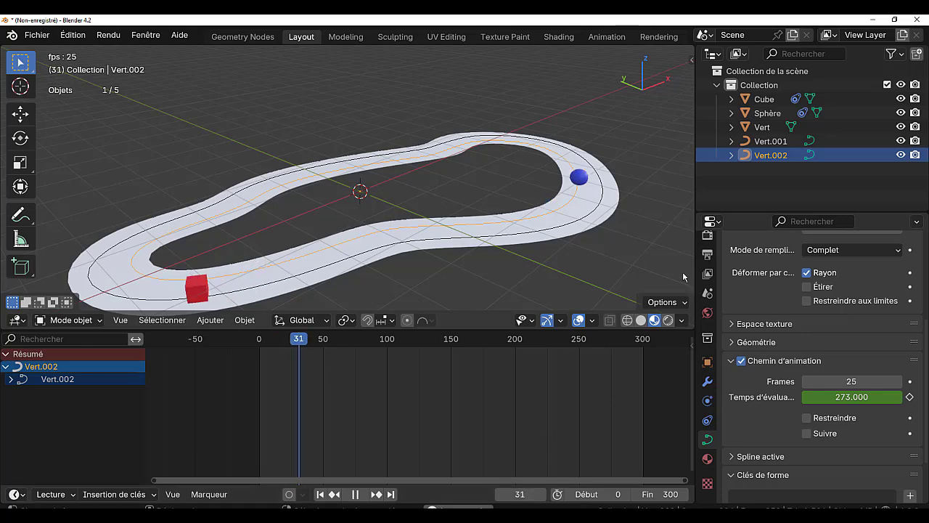
Step: Widen the 3D viewport, stop the playback and open the Vert track mesh in Edit Mode
left_click_drag(694, 250, 814, 250)
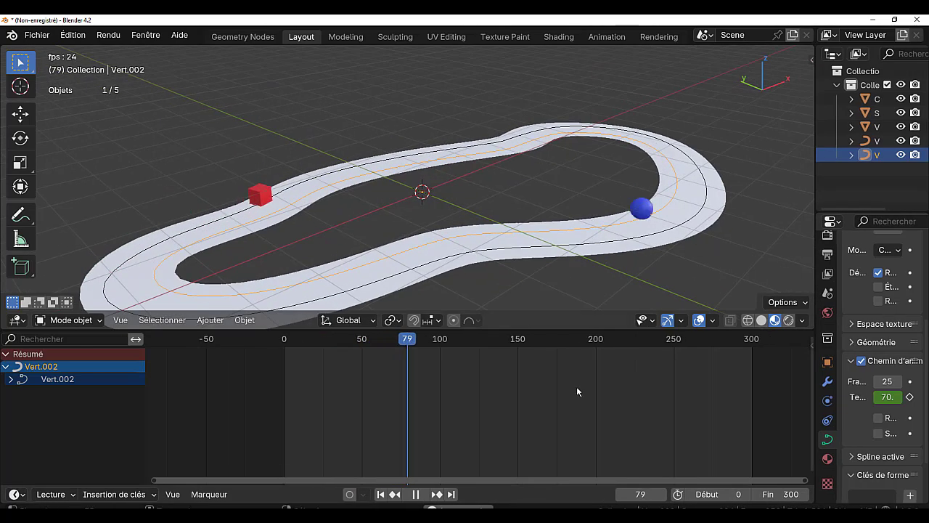
key("space")
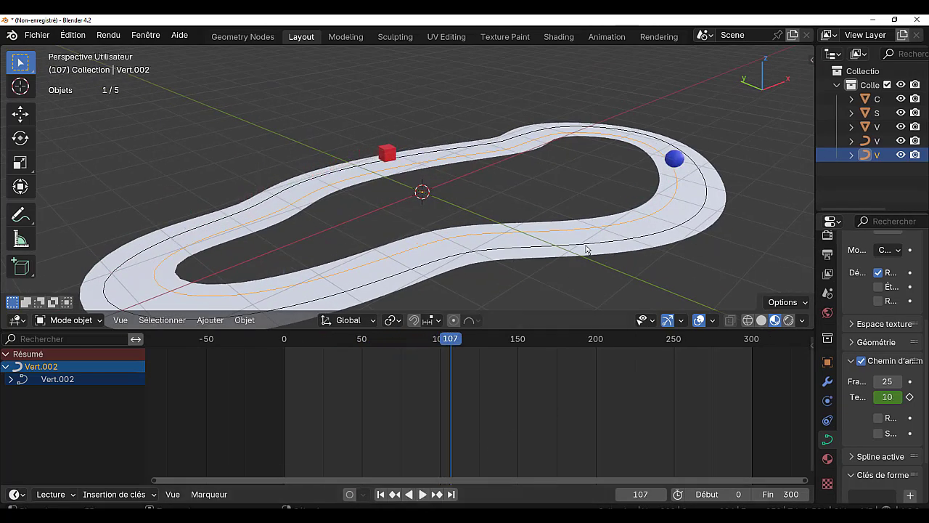
left_click(593, 259)
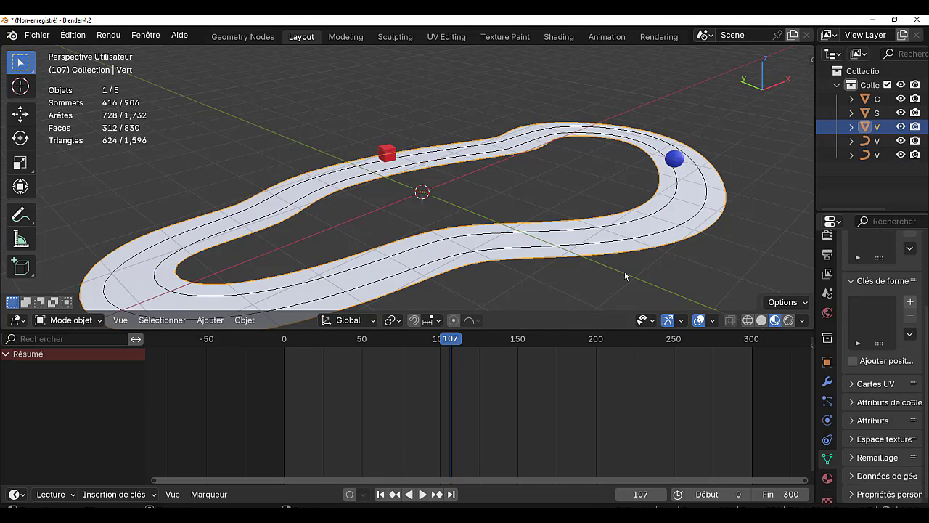
mouse_move(608, 266)
middle_mouse_down()
mouse_move(639, 247)
mouse_move(622, 266)
middle_mouse_up()
key("Tab")
scroll(634, 250, "up", 2)
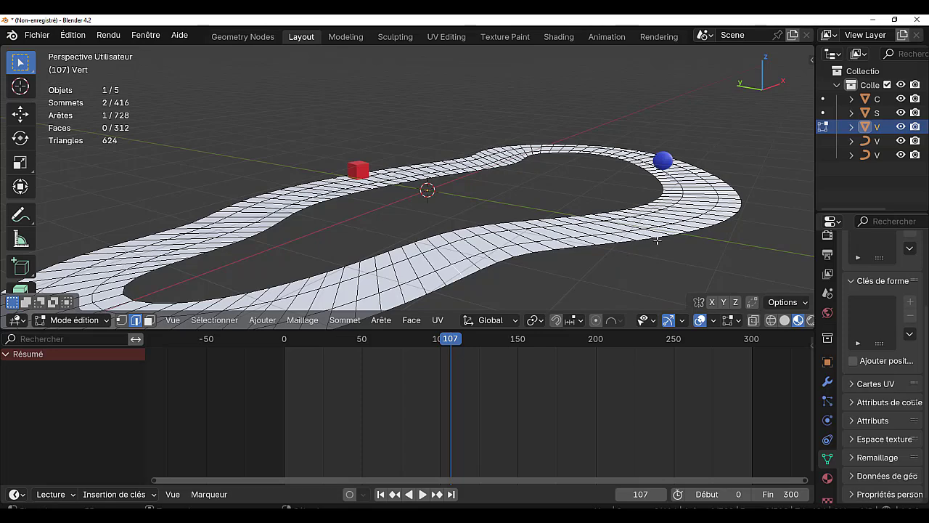
middle_click_drag(662, 232, 620, 230)
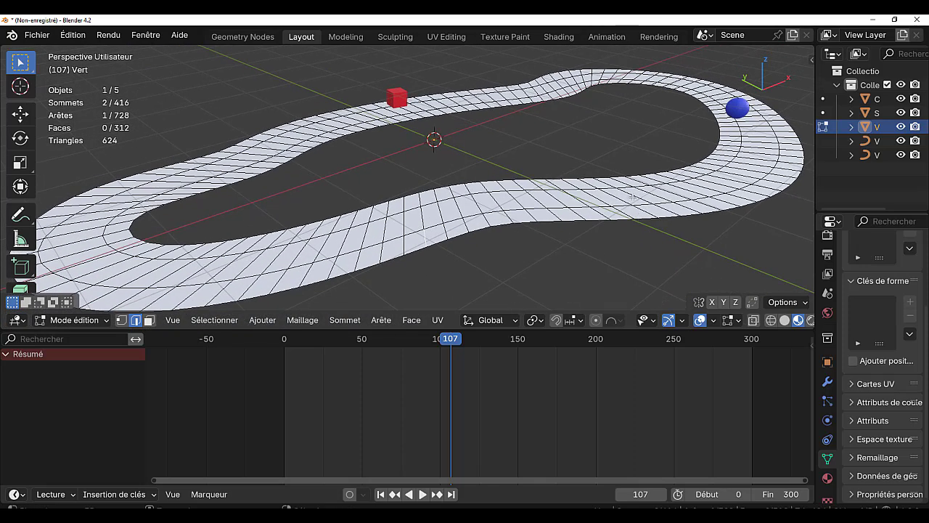
scroll(633, 196, "up", 1)
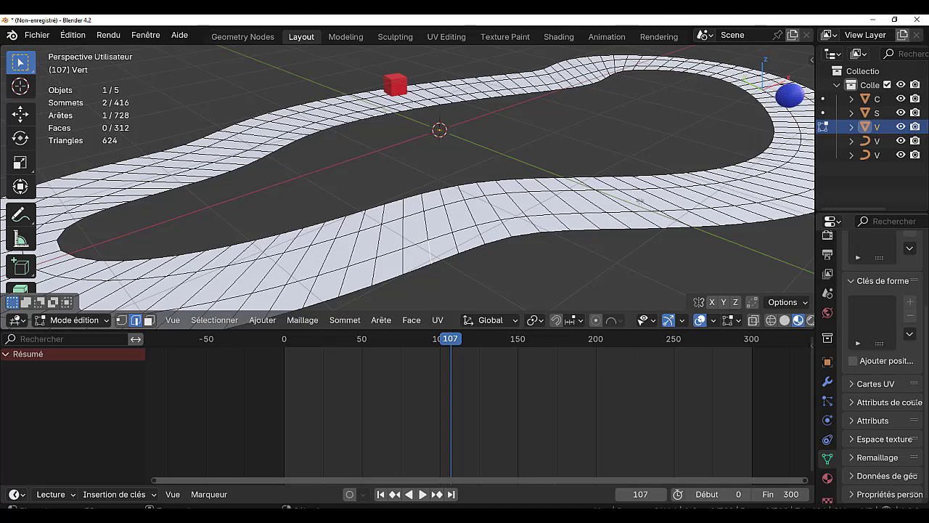
Step: Add one centred lengthwise loop cut along the middle strip of the track
key("ctrl+r")
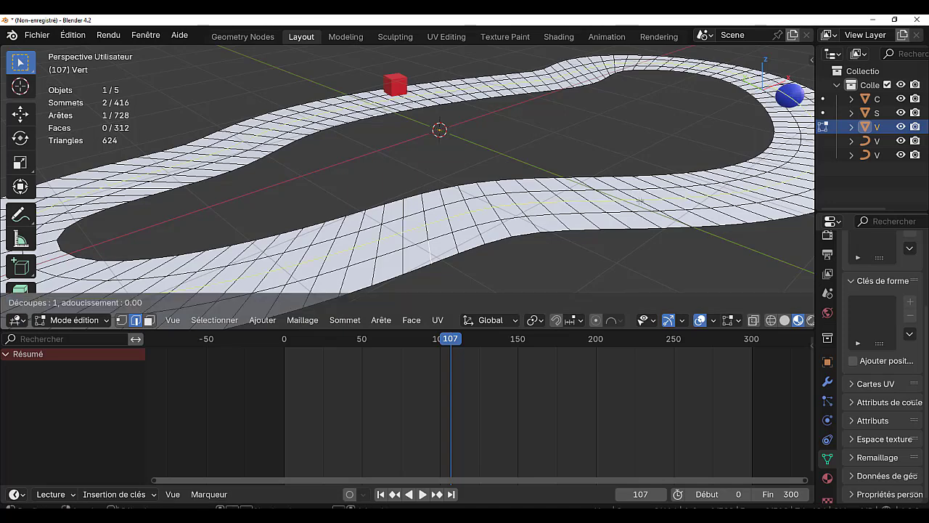
left_click(641, 200)
right_click(641, 200)
middle_click_drag(624, 254, 682, 252)
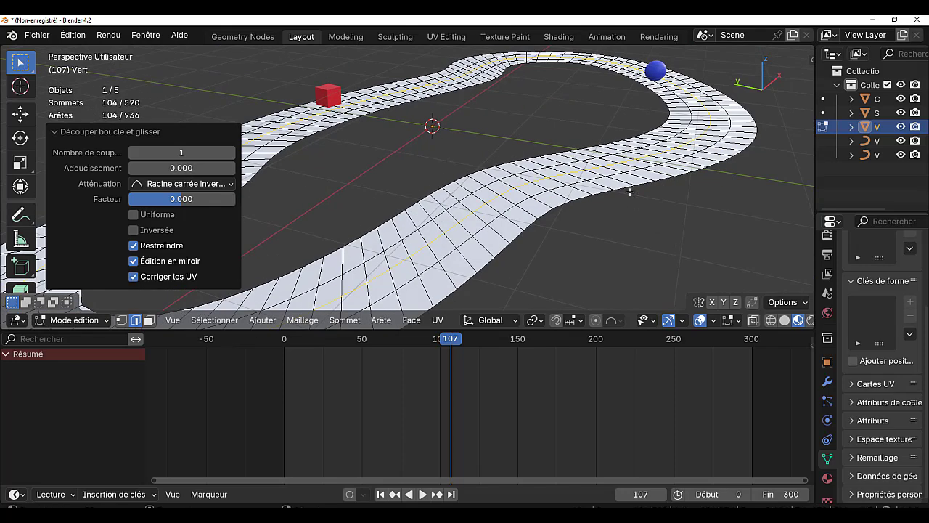
middle_click_drag(629, 191, 645, 182)
Step: Bevel the track's centre edge loop with a width of 0.0379 m and one segment
scroll(642, 185, "down", 3)
key("ctrl+b")
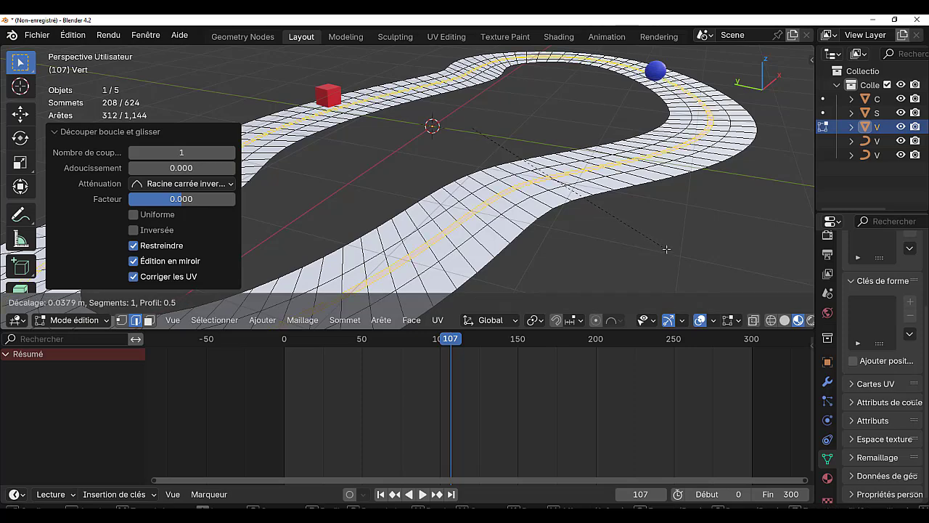
left_click(667, 249)
scroll(663, 246, "up", 6)
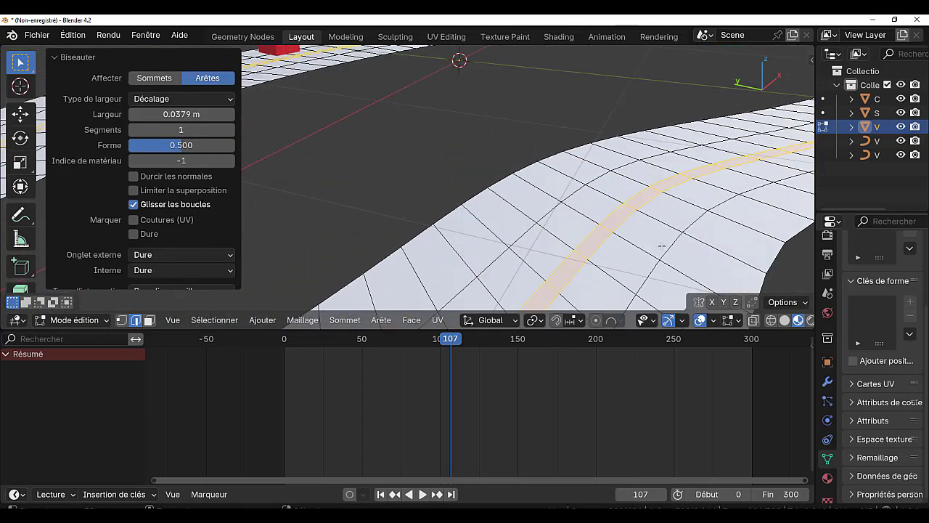
scroll(662, 246, "up", 3)
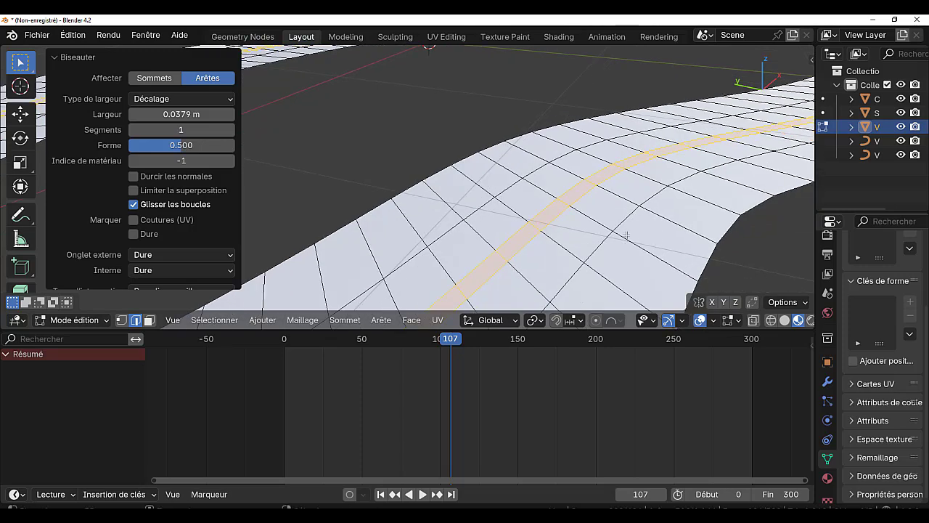
Step: Bevel the edges of the narrow centre strip with a width of 0.0102 m and one segment
key("ctrl+b")
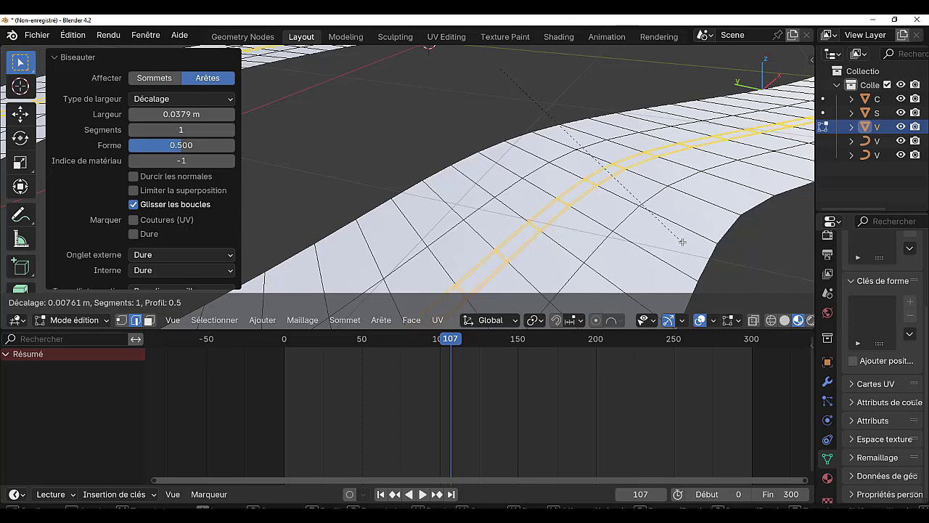
left_click(684, 243)
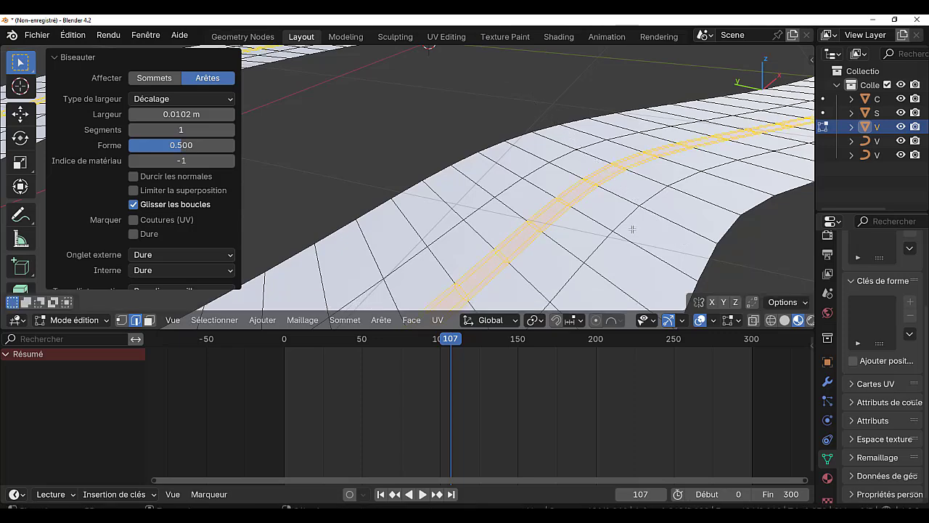
scroll(632, 229, "up", 4)
scroll(632, 229, "down", 2)
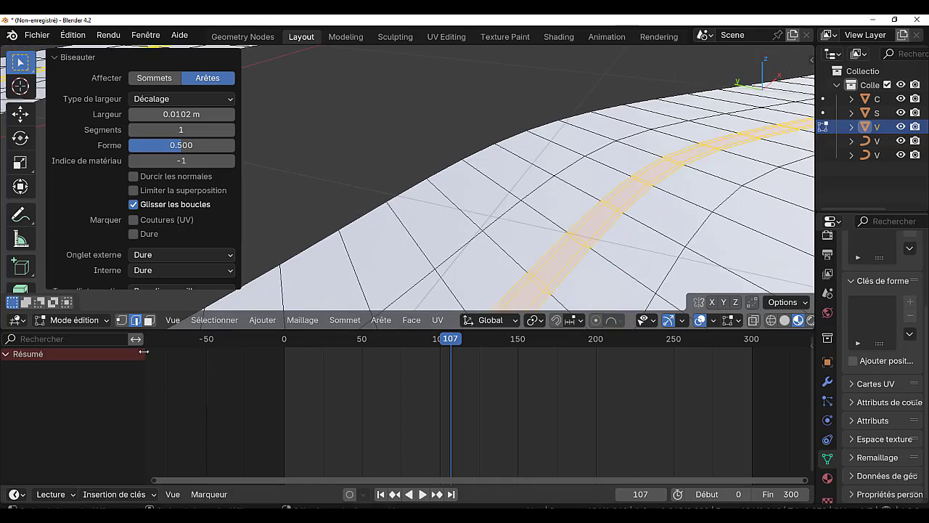
Step: Switch to face selection, and undo both bevels on the track's centre line
left_click(149, 321)
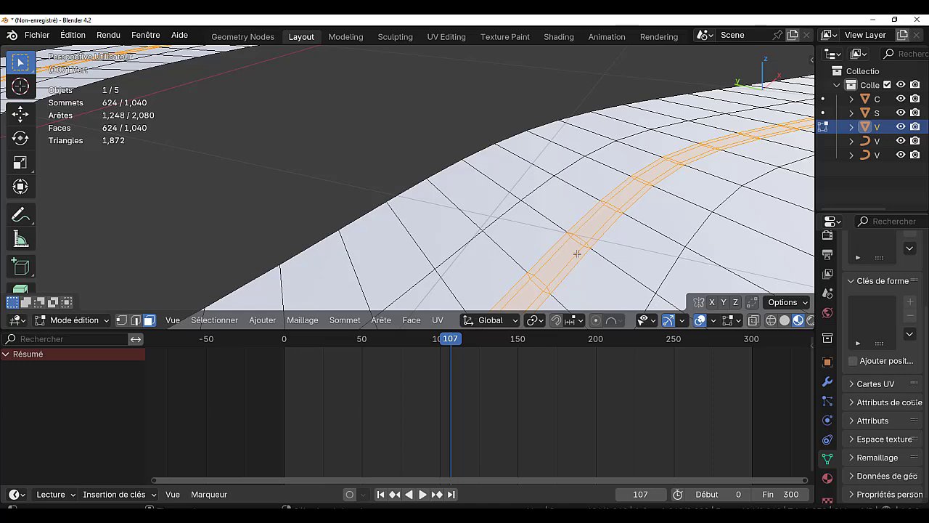
key("2")
key("ctrl+z")
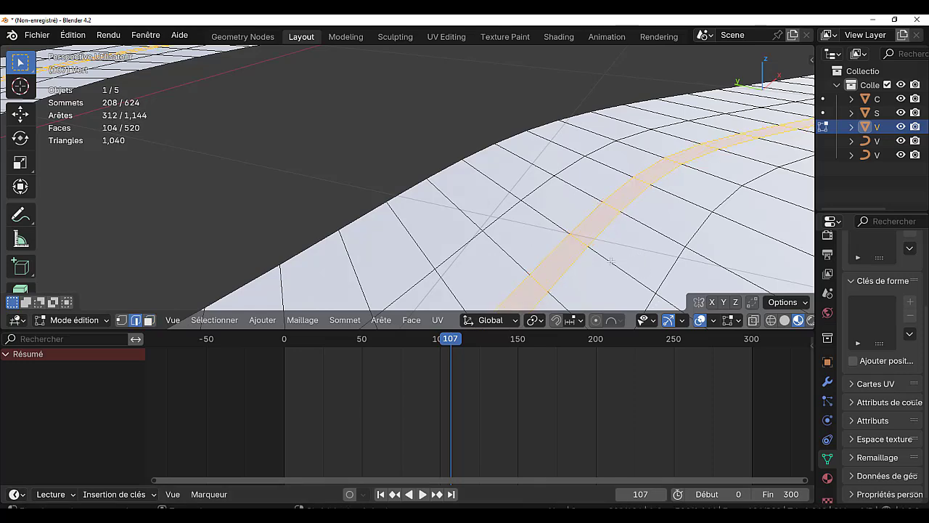
key("ctrl+z")
Step: Add one lengthwise loop cut along the middle strip of the track with a factor of -0.008
key("ctrl+r")
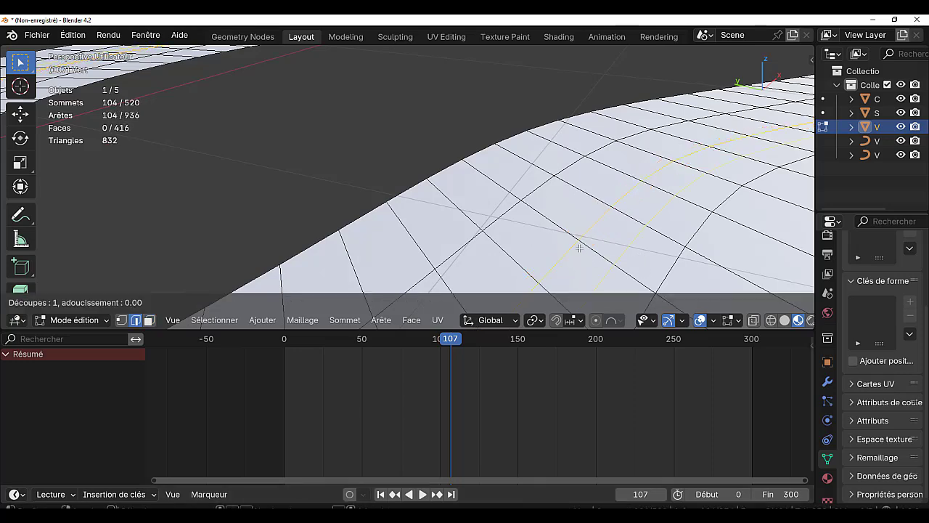
left_click(590, 249)
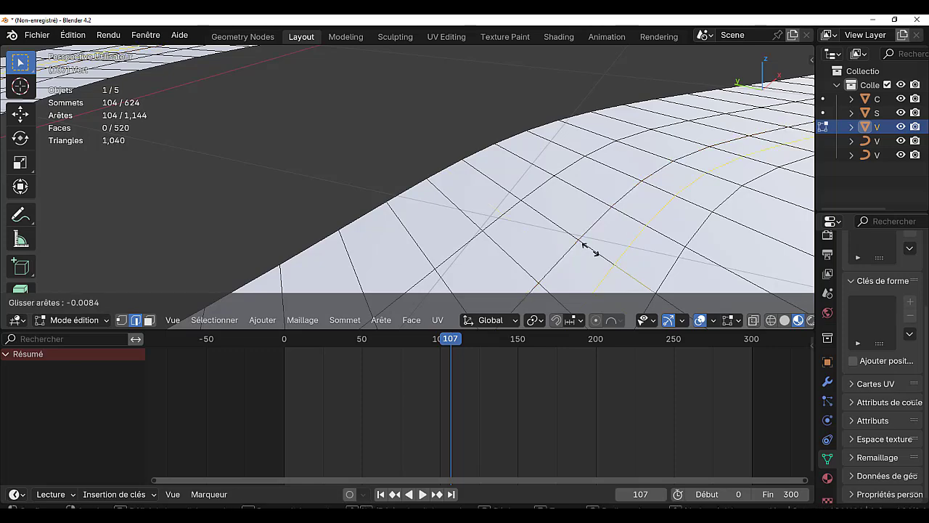
left_click(591, 249)
scroll(617, 252, "down", 5)
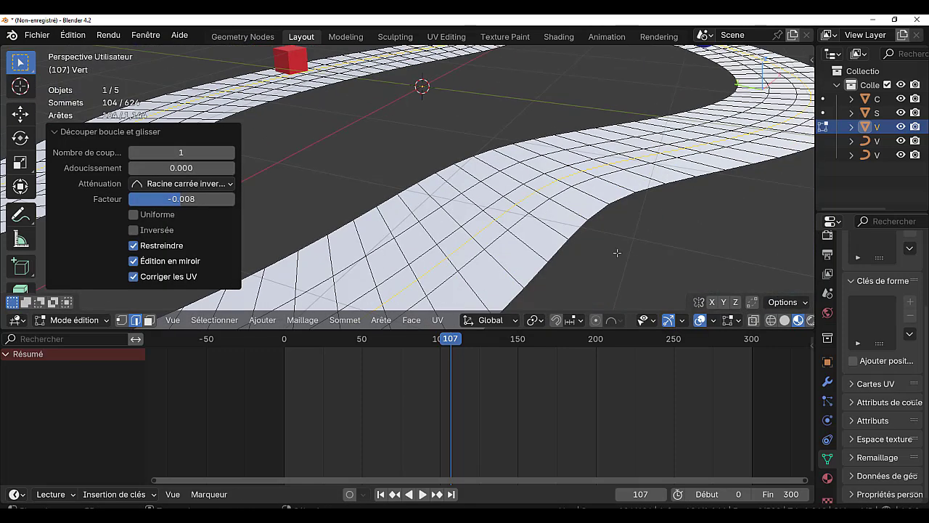
Step: Bevel the new centre edge loop with a width of 0.0223 m and one segment
scroll(617, 252, "up", 2)
key("ctrl+b")
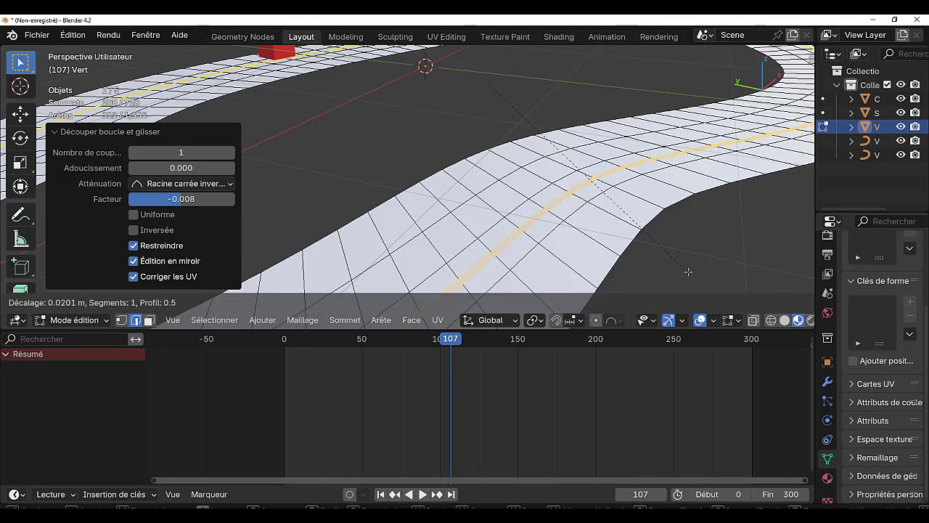
left_click(694, 269)
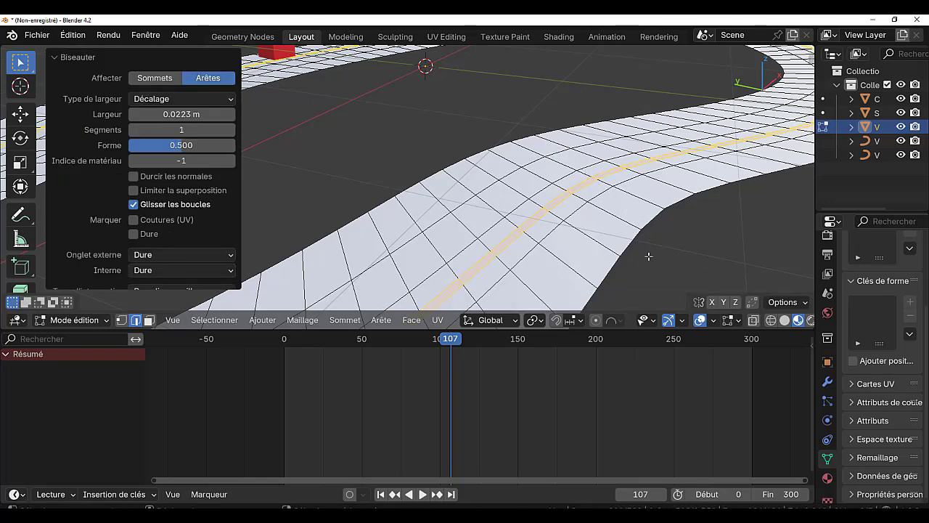
Step: Select both edge loops bordering the centre strip and bevel them with a width of 0.00703 m and one segment
scroll(638, 247, "up", 3)
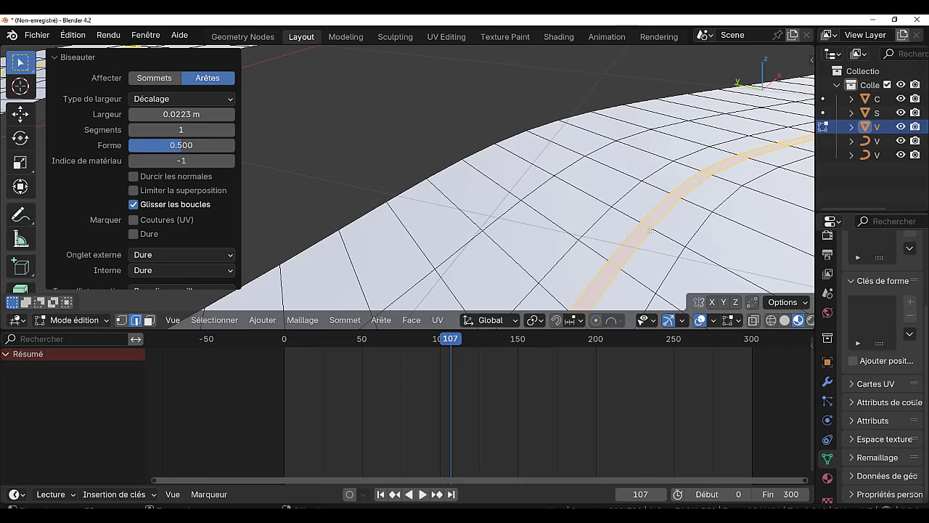
key("ctrl+z")
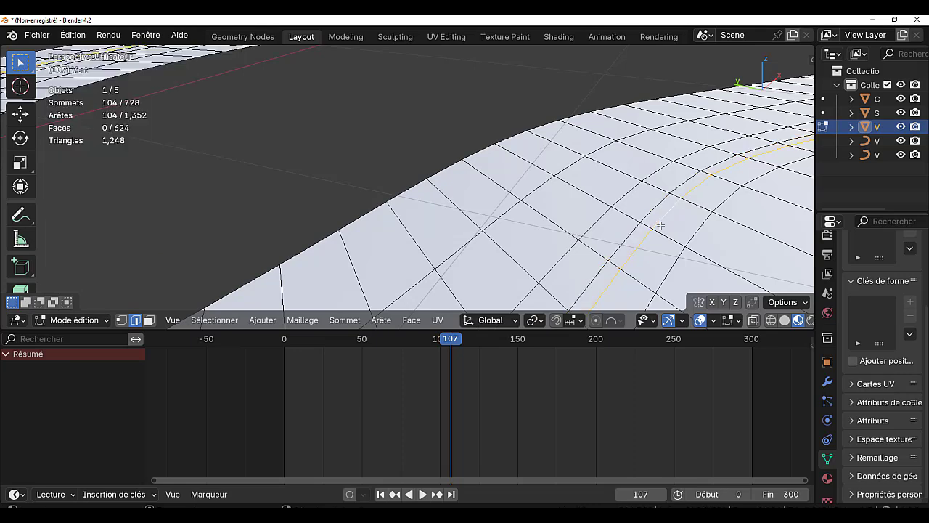
scroll(652, 210, "down", 3)
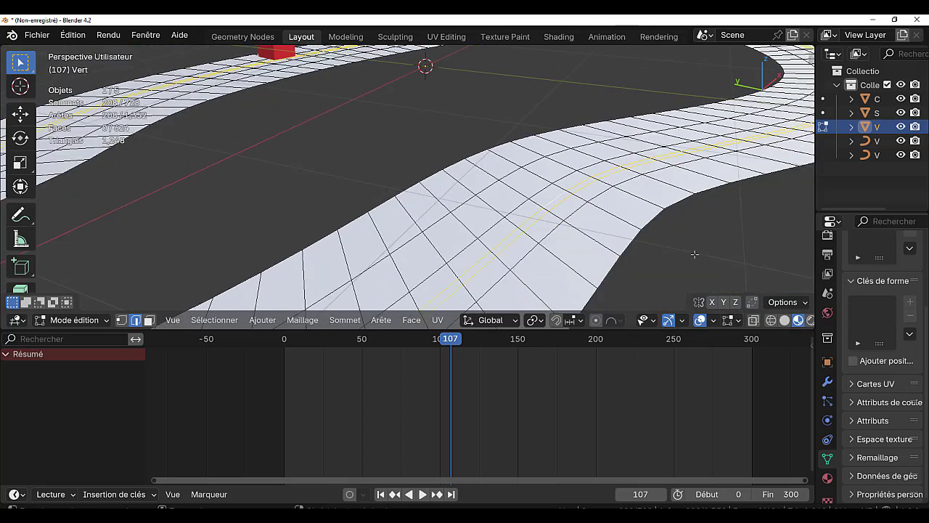
key("ctrl+b")
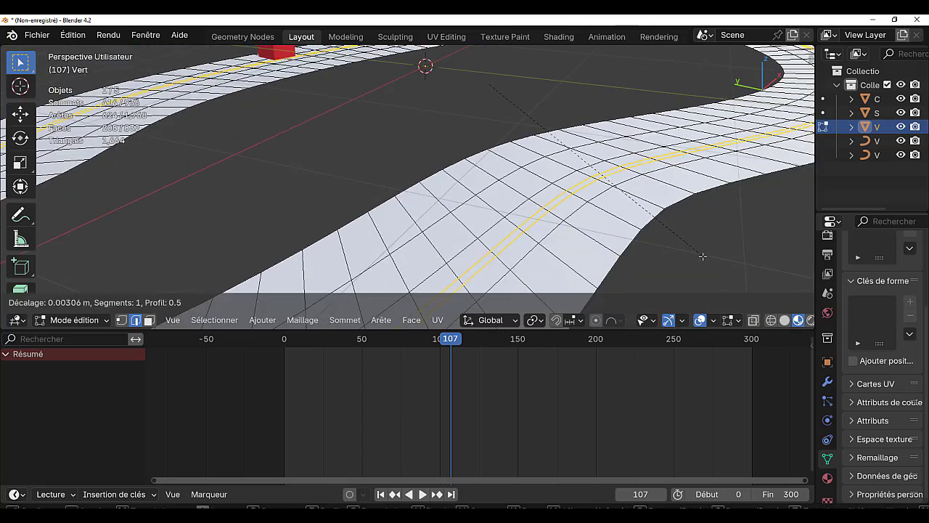
left_click(598, 226)
Step: In face selection mode, select the face loop along the centre strip and apply Checker Deselect to keep every other face
scroll(598, 227, "up", 3)
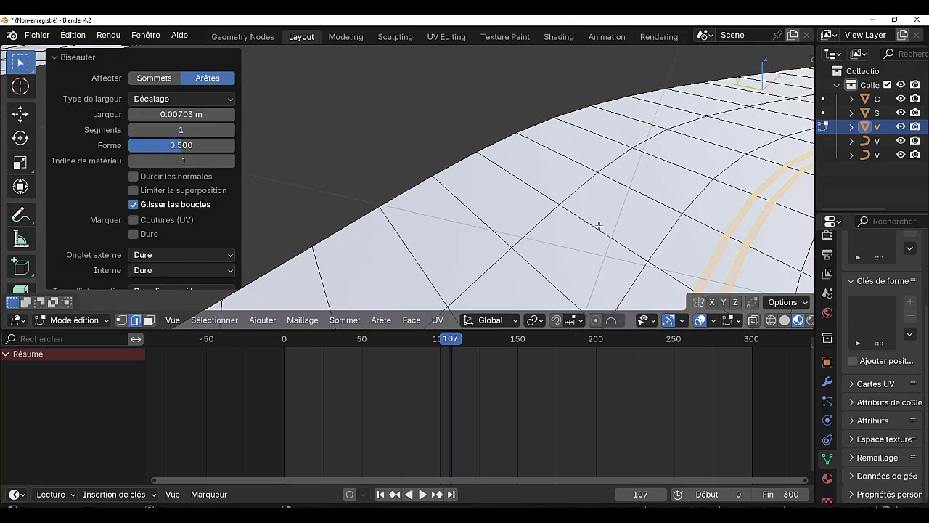
scroll(616, 229, "down", 2)
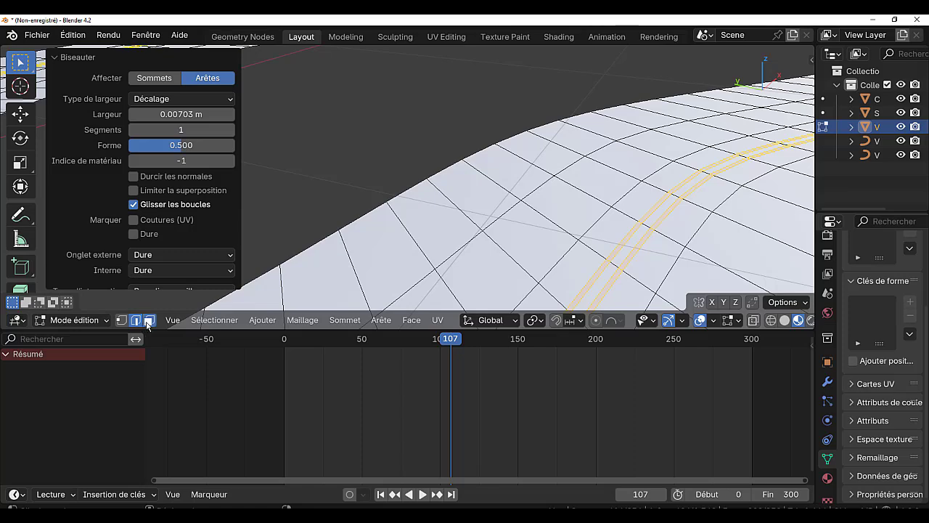
left_click(148, 320)
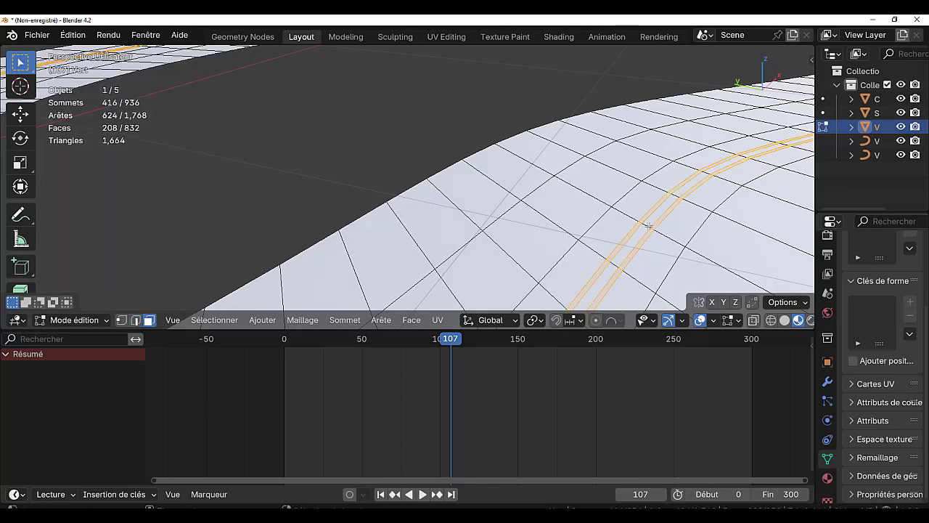
scroll(649, 226, "down", 5)
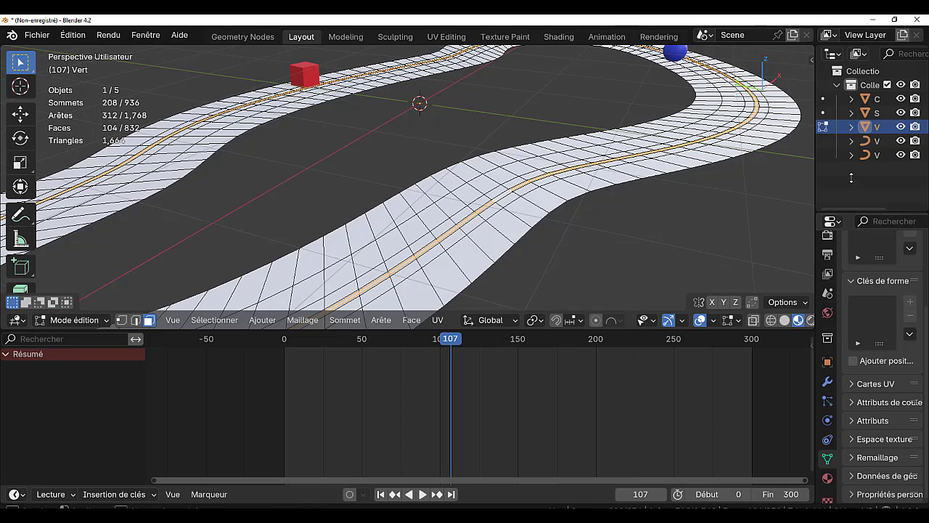
left_click_drag(851, 178, 848, 118)
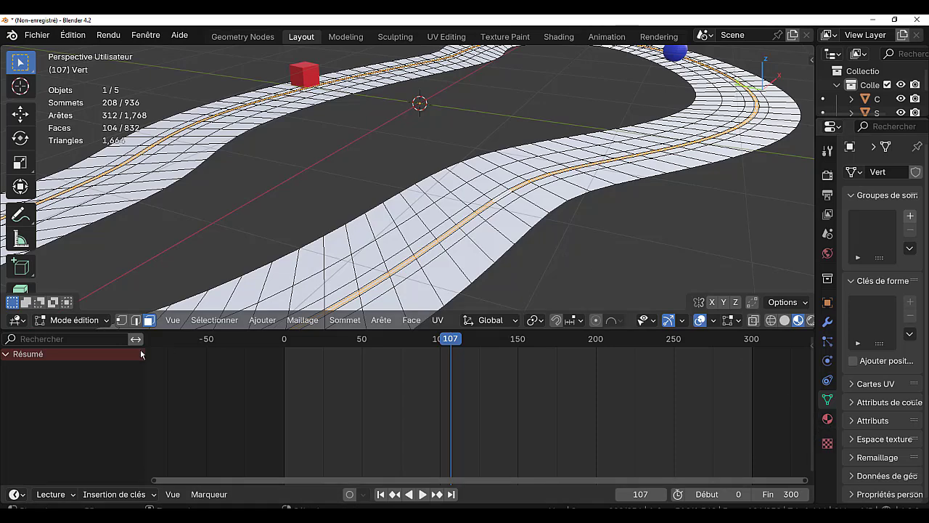
left_click(210, 321)
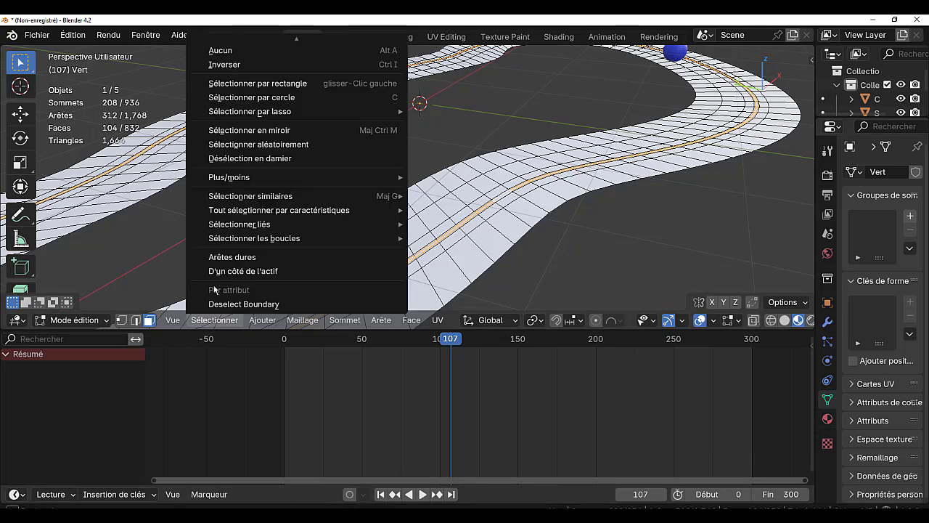
left_click(233, 158)
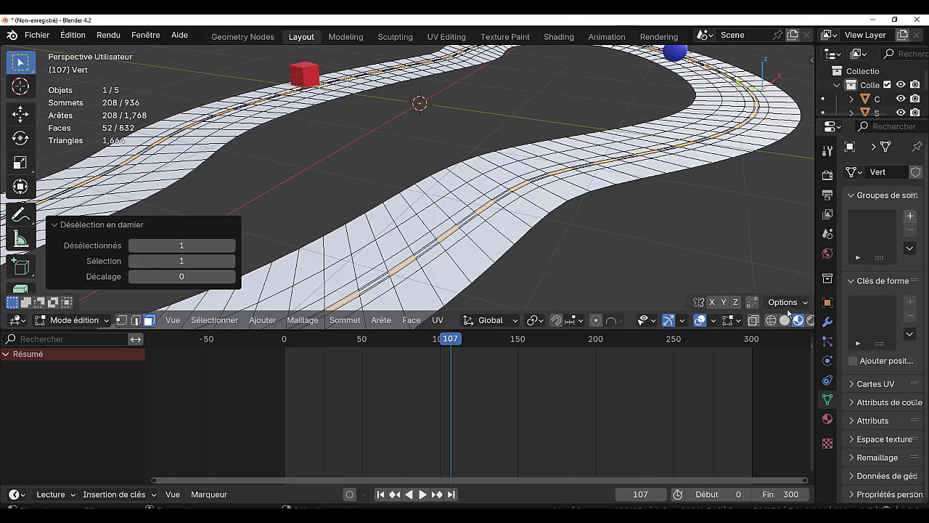
Step: Show the track's material settings at a wider size and create a first material for it
left_click(829, 419)
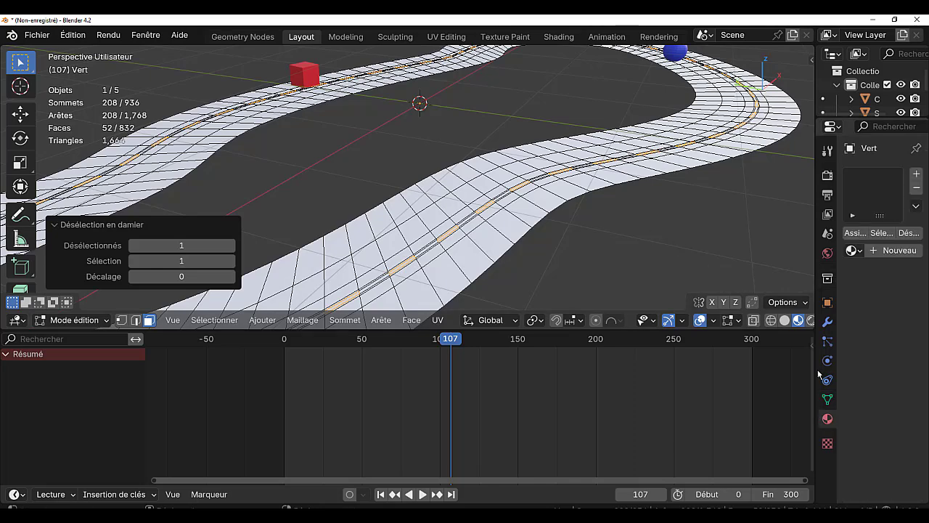
left_click_drag(816, 224, 719, 233)
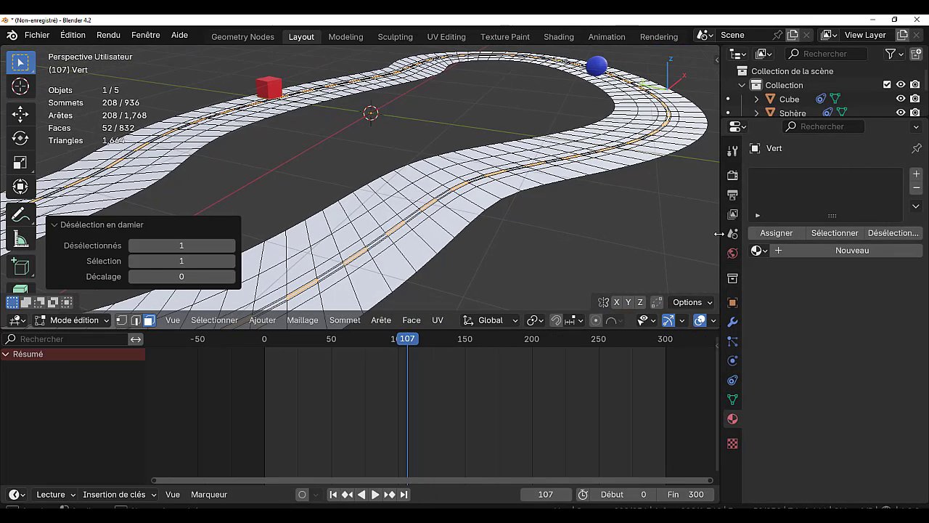
left_click(845, 252)
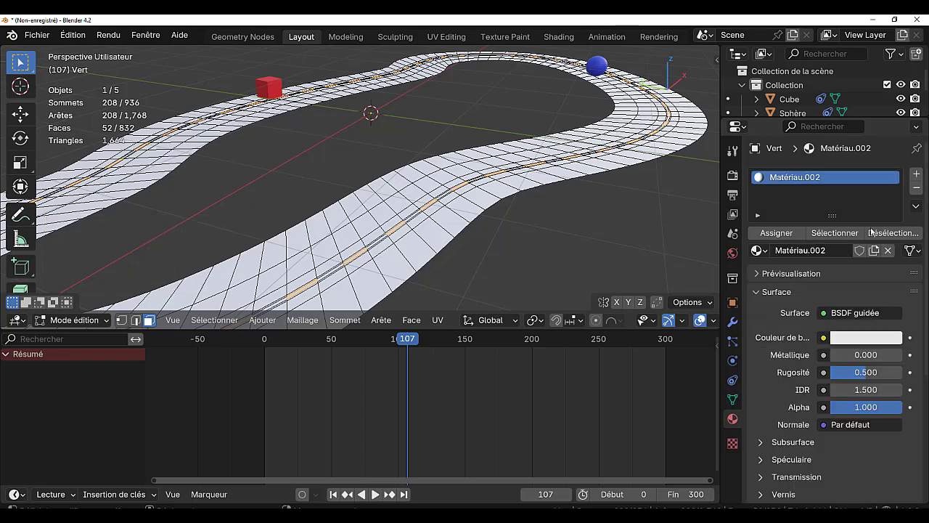
Step: Add a second material with an orange base colour, assign it to the selected centre-line faces, and return to Object Mode
left_click(917, 174)
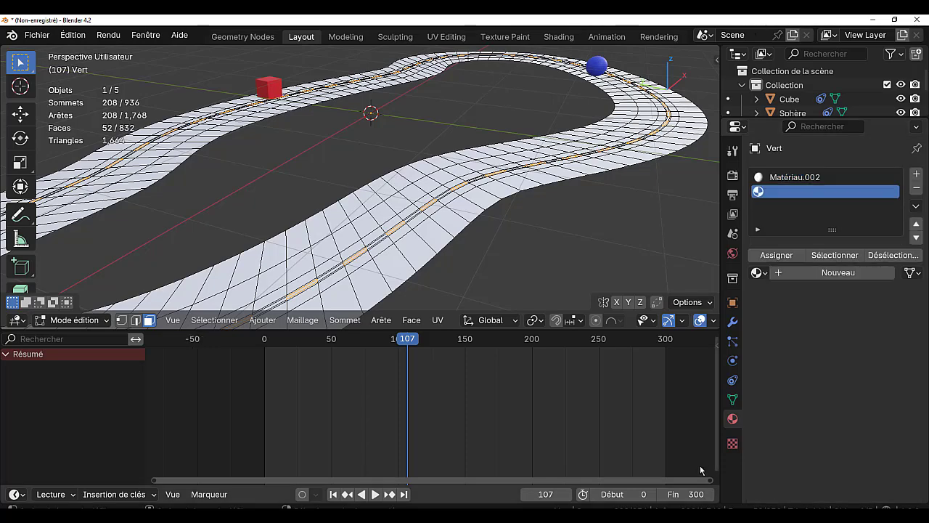
left_click(836, 277)
left_click(866, 361)
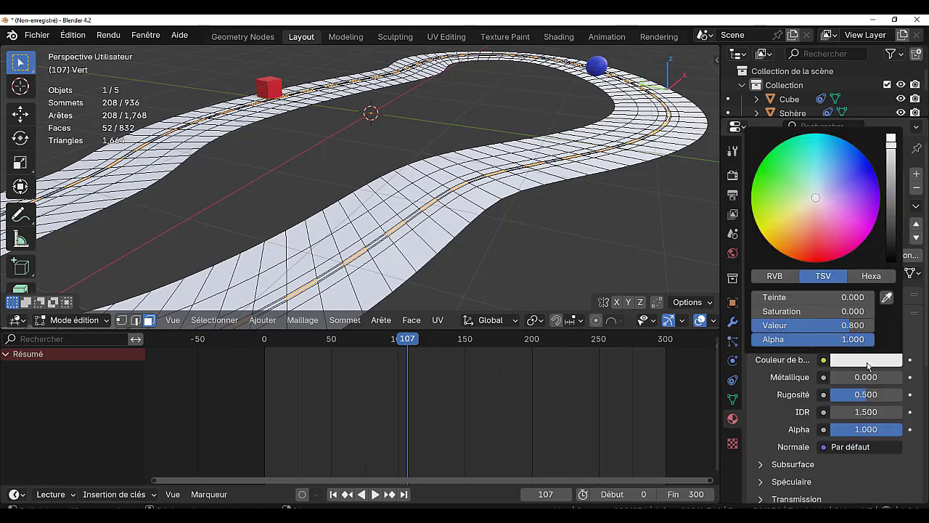
left_click(796, 233)
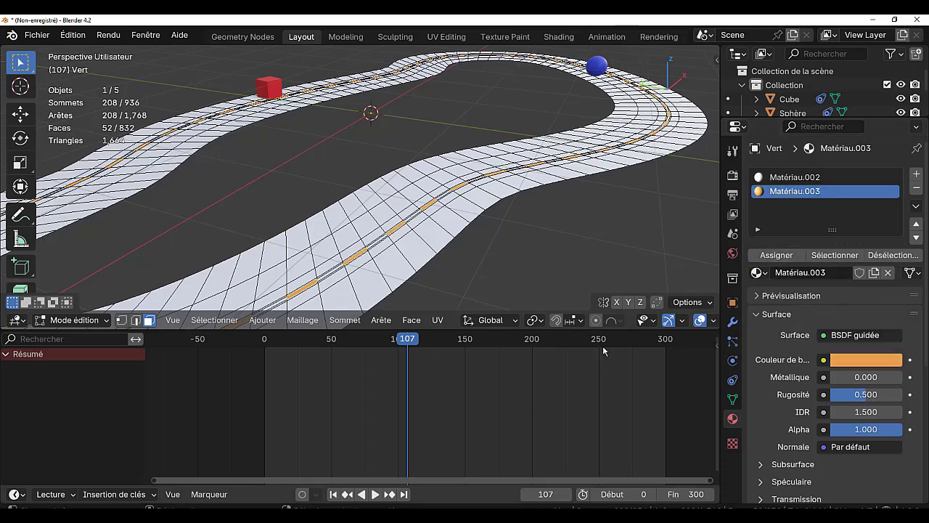
key("Tab")
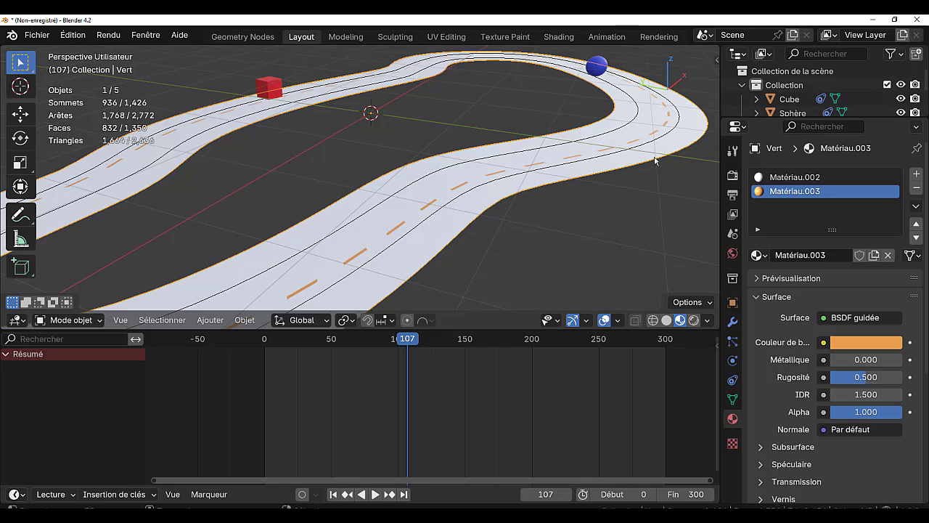
scroll(622, 181, "down", 3)
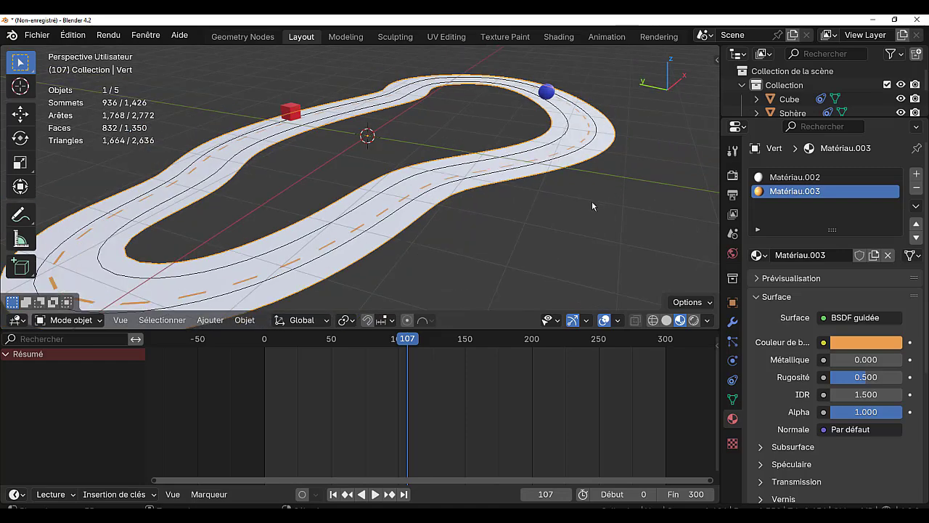
scroll(591, 206, "up", 5)
scroll(586, 235, "down", 4)
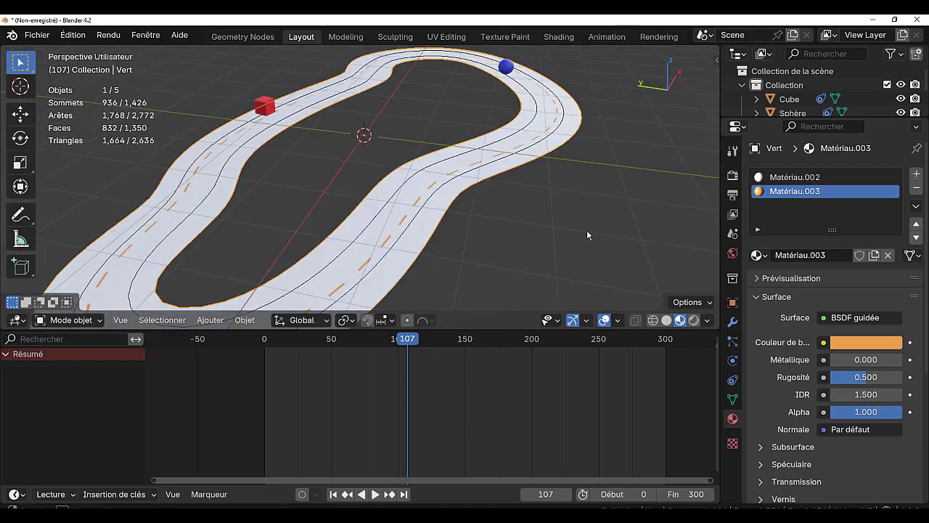
middle_click_drag(587, 234, 616, 229)
middle_click_drag(530, 267, 508, 227)
Step: Darken the base colour of the track's first material, Matériau.002, to a value of 0.097 and return to Object Mode
key("Tab")
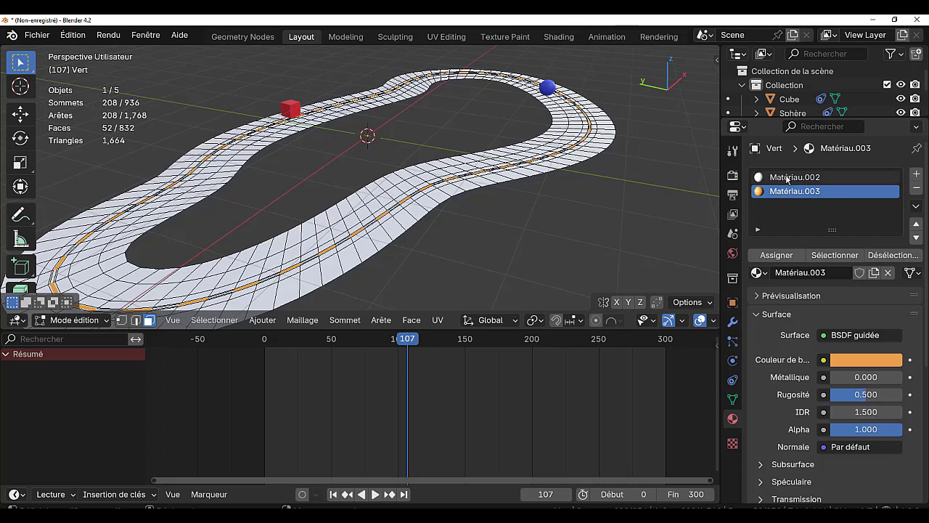
left_click(792, 178)
left_click(862, 362)
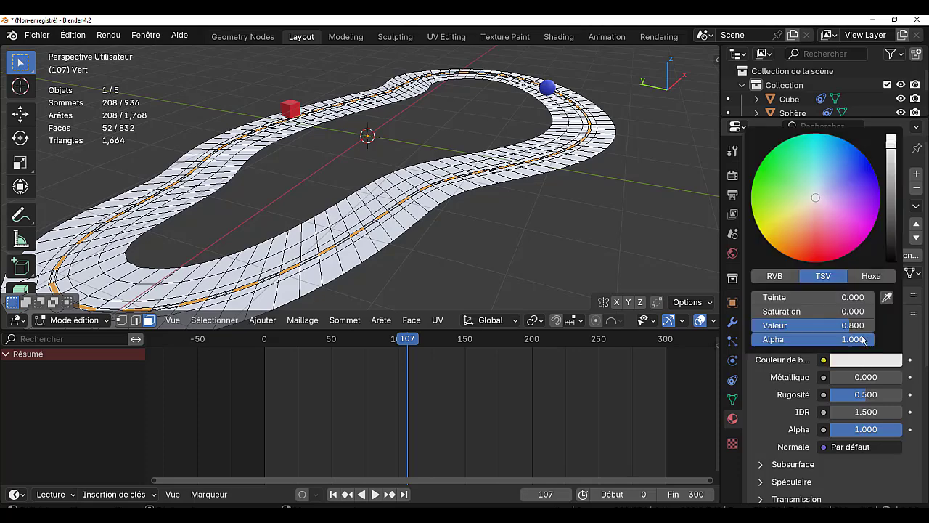
left_click_drag(890, 145, 891, 201)
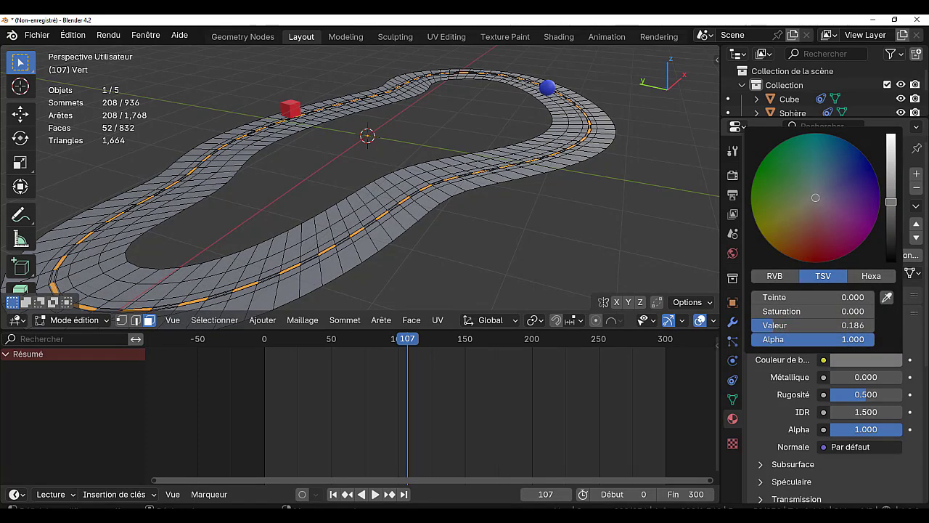
key("Tab")
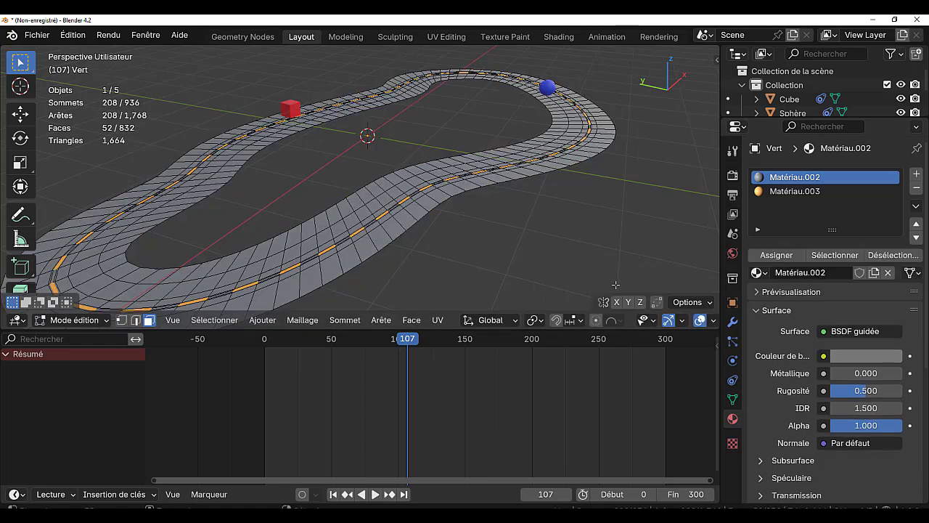
key("Tab")
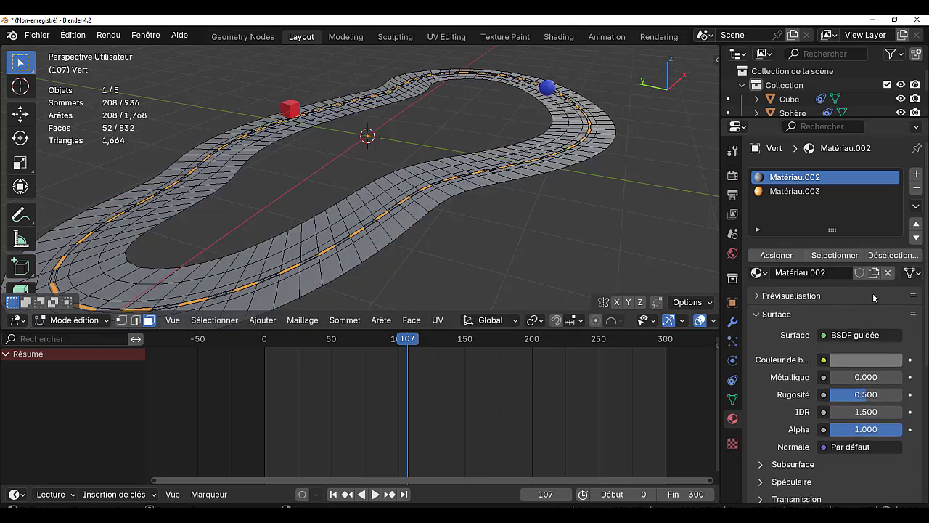
left_click(861, 360)
left_click_drag(891, 202, 891, 218)
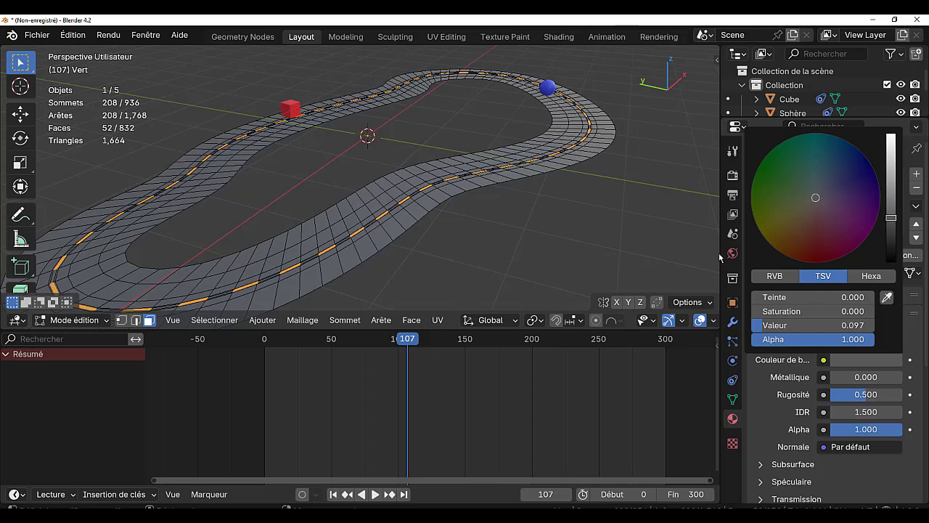
key("Tab")
middle_click_drag(522, 229, 498, 266)
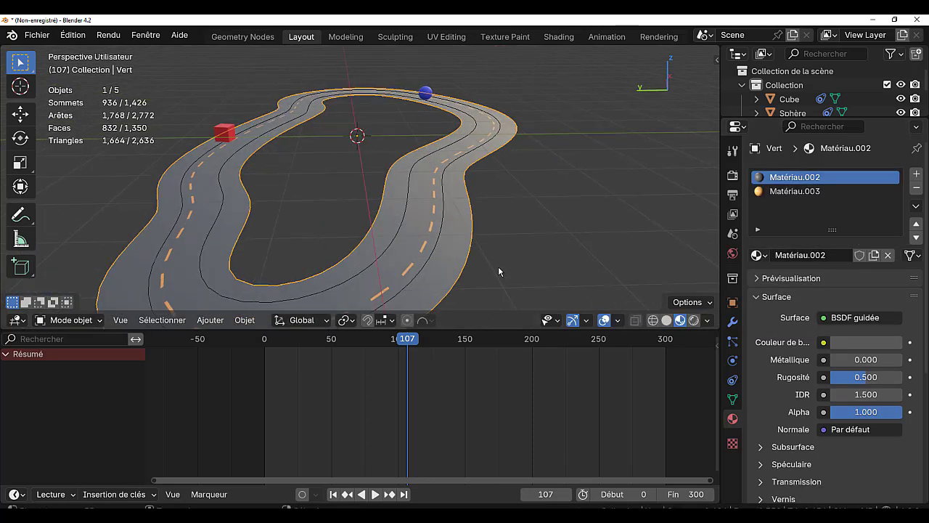
Step: Hide the curves Vert.001 and Vert.002 in the viewport, and put the track back in Edit Mode
left_click_drag(796, 118, 807, 236)
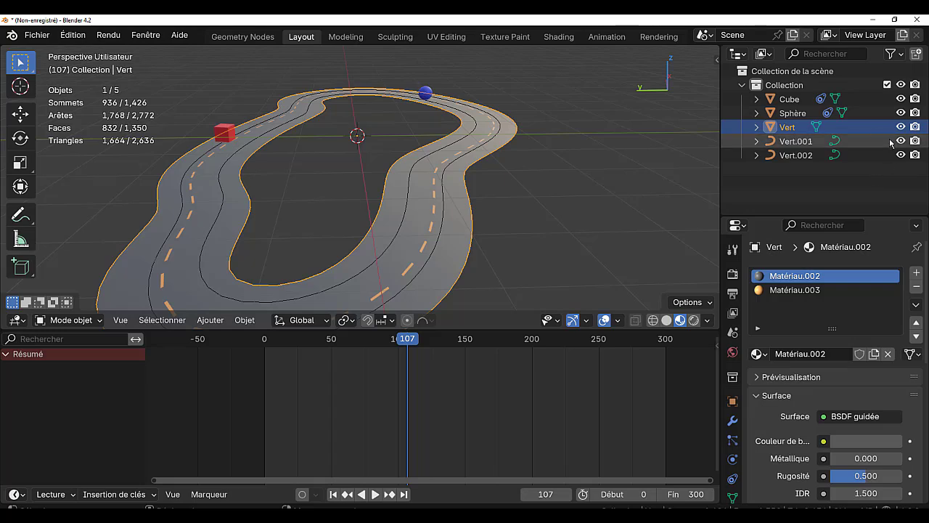
left_click_drag(901, 142, 900, 155)
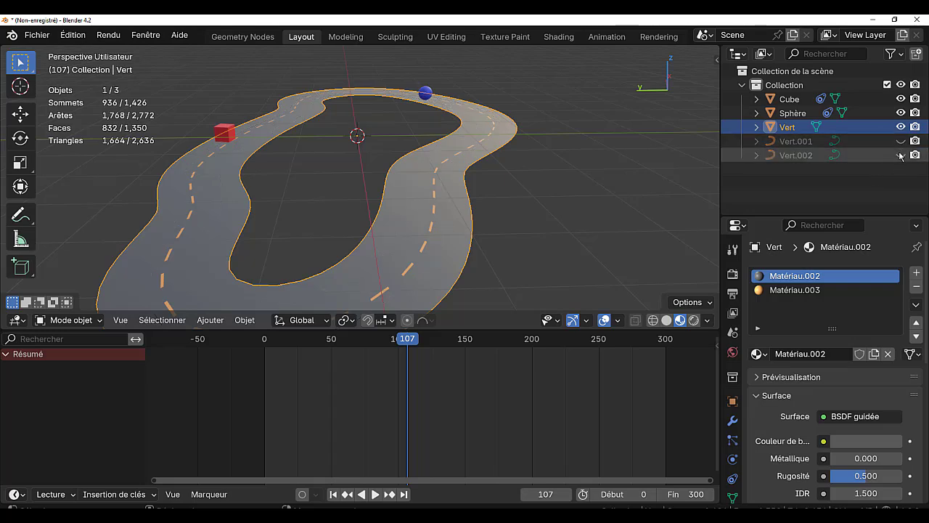
key("Tab")
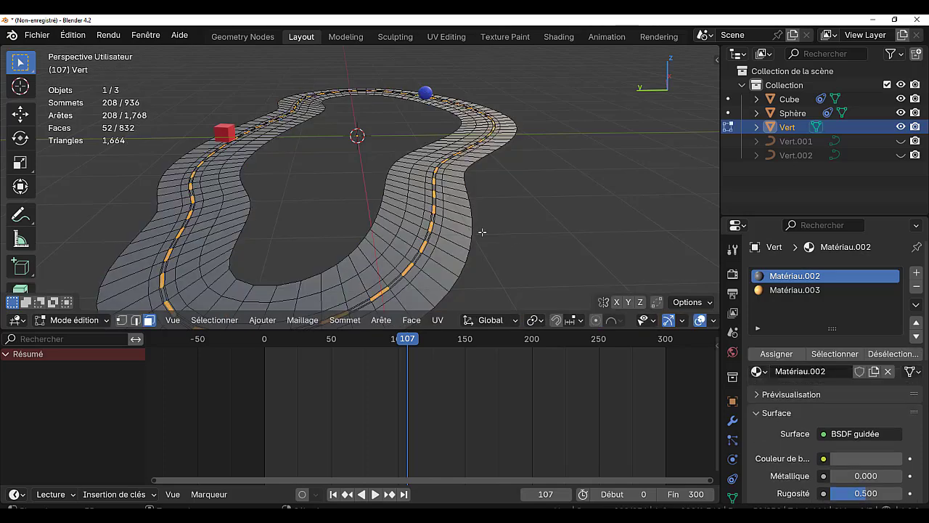
Step: Extrude the track's outer edge loop upward about 0.06 m along Z as a raised border, and return to Object Mode
key("alt+a")
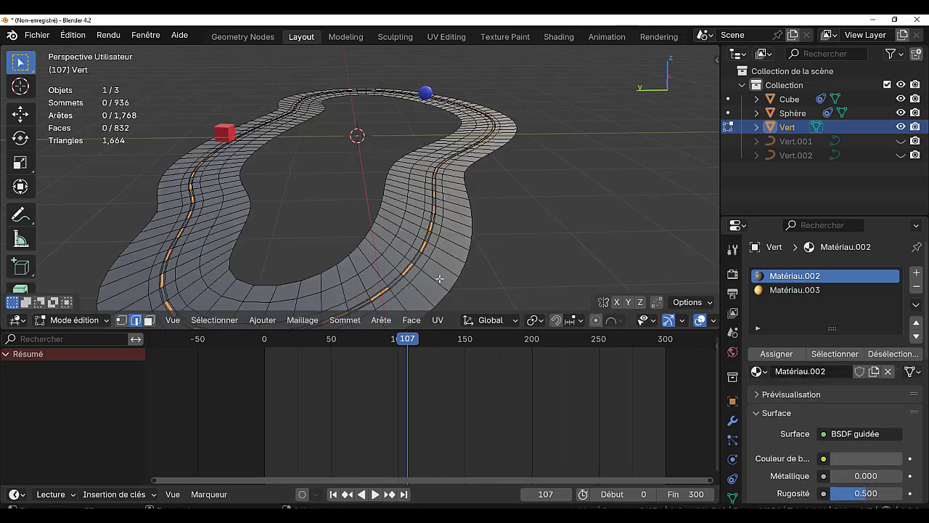
left_click(468, 196, "alt")
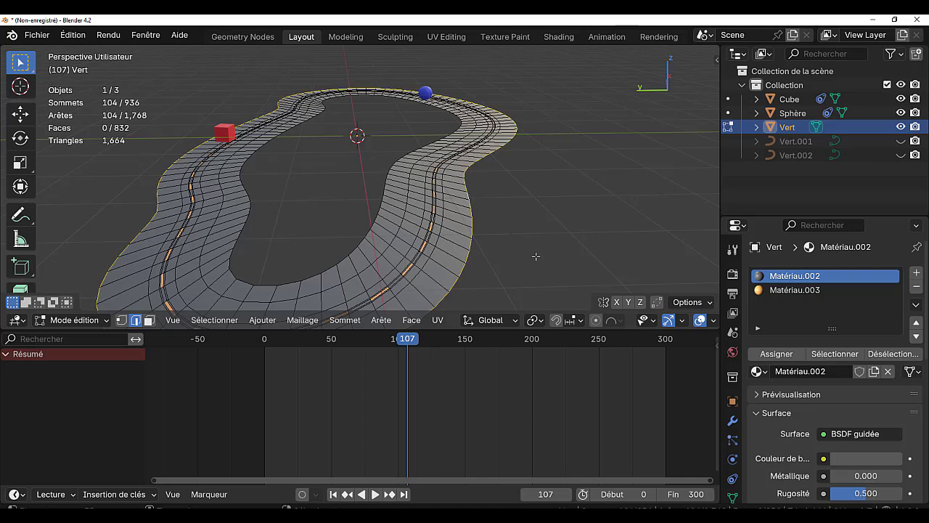
key("e")
key("z")
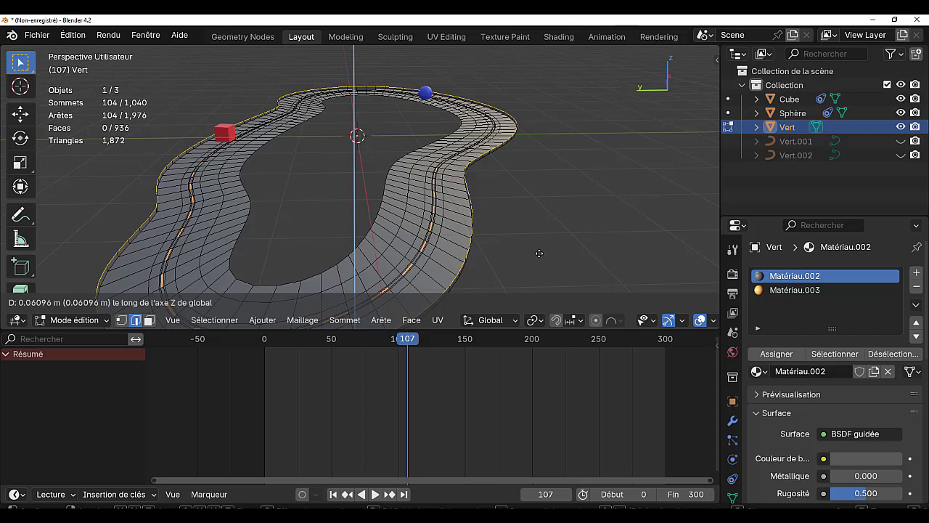
left_click(540, 252)
key("Tab")
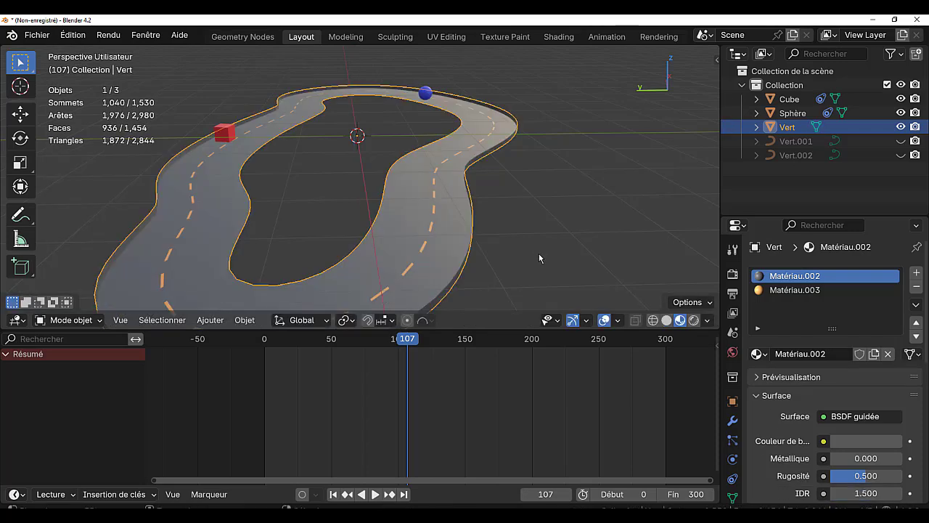
Step: Play the animation with rendered shading in a taller 3D view, with the track deselected
middle_click_drag(394, 245, 310, 269)
scroll(311, 269, "down", 2)
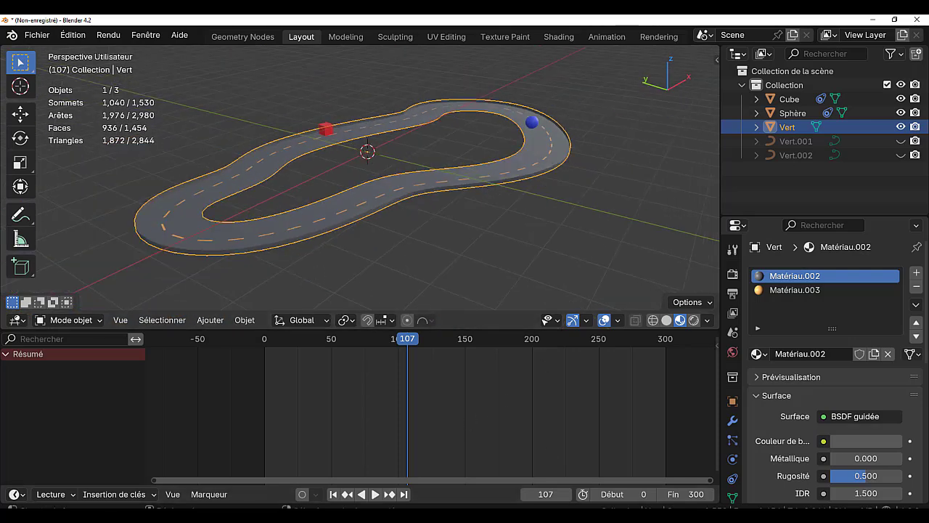
left_click(374, 494)
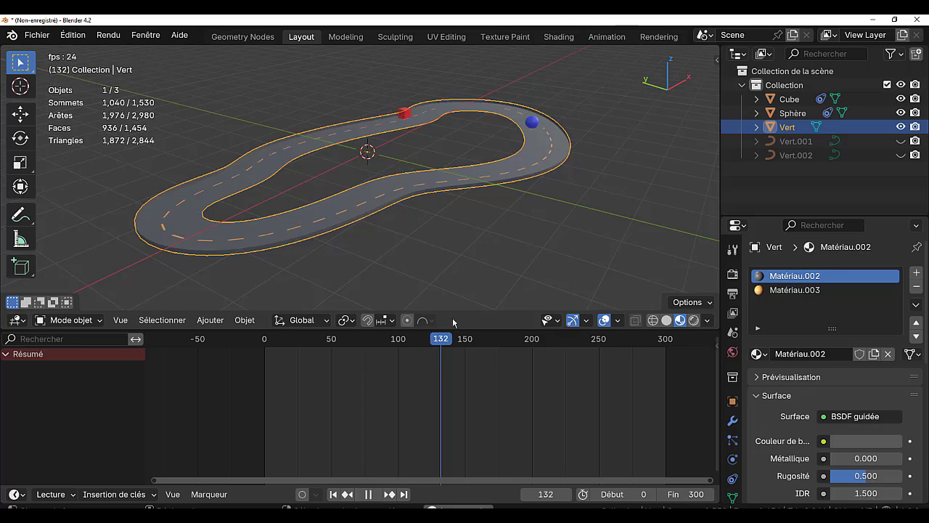
left_click(693, 321)
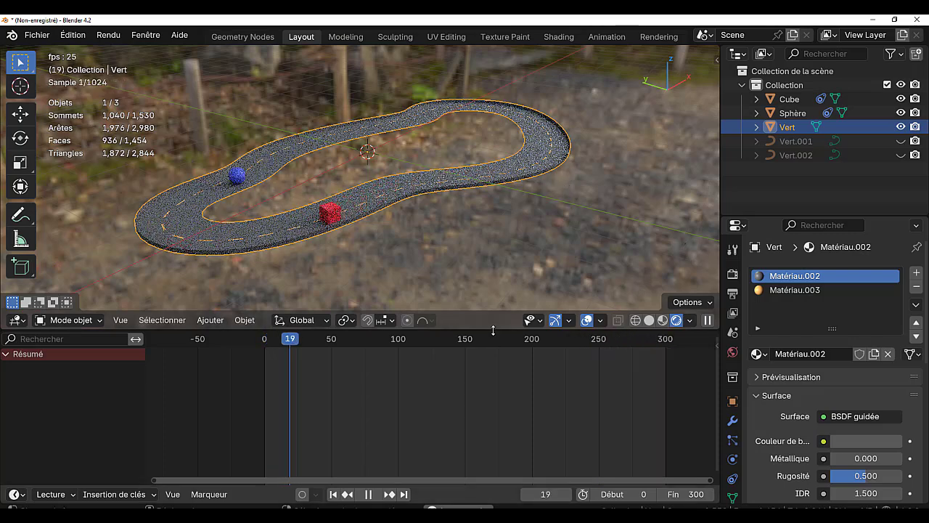
left_click_drag(493, 331, 493, 467)
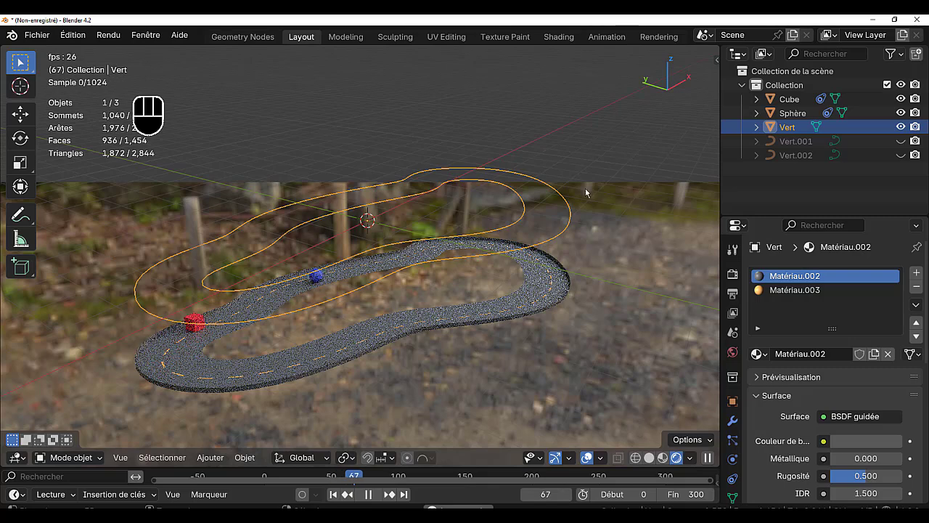
left_click(661, 265)
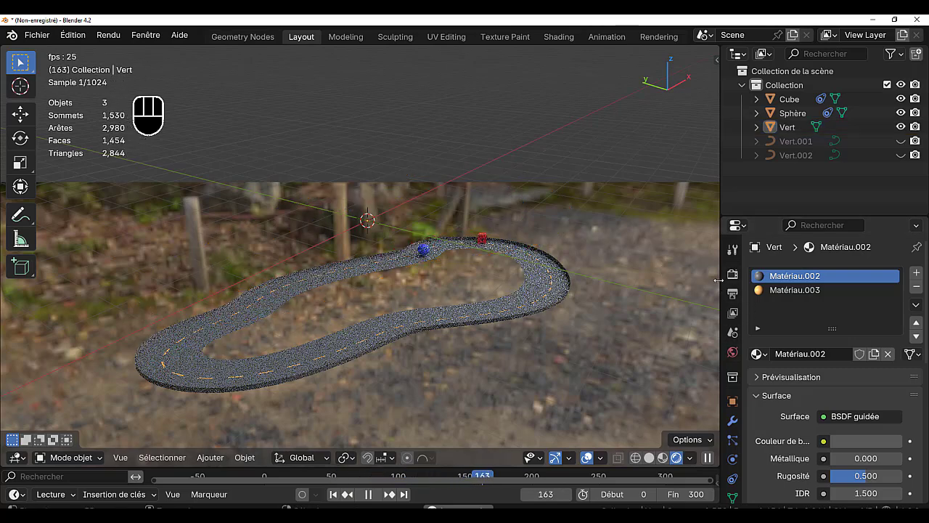
Step: Show the world settings in a wider and taller properties area
left_click_drag(719, 277, 650, 283)
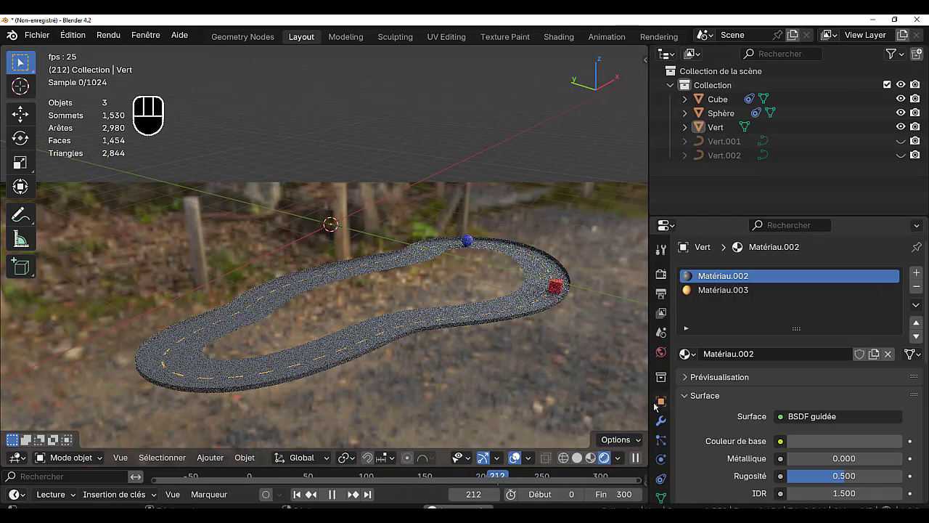
scroll(661, 327, "down", 3)
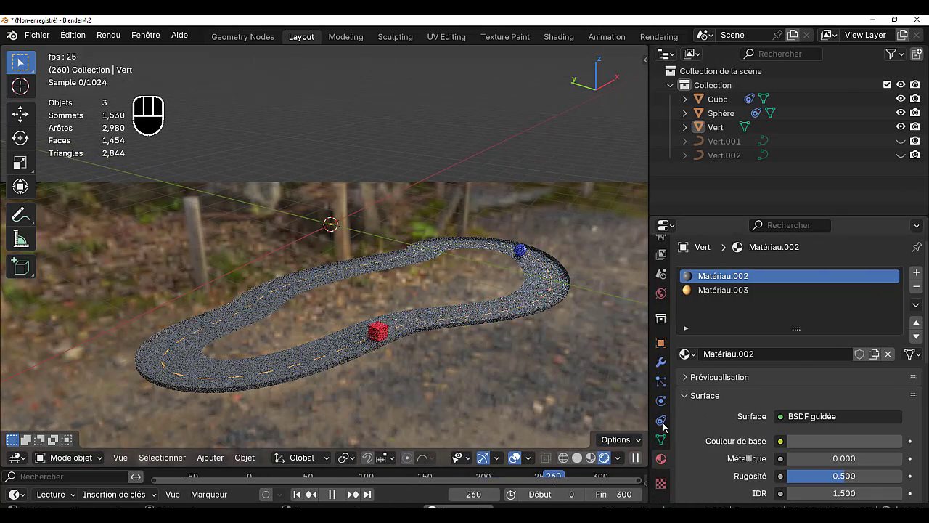
left_click(662, 295)
scroll(708, 328, "down", 4)
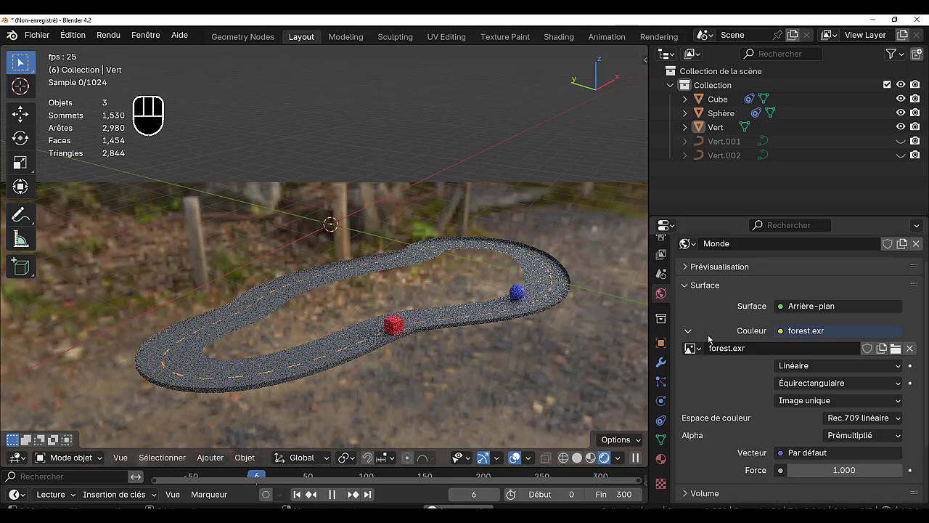
scroll(799, 269, "up", 2)
left_click_drag(845, 216, 846, 97)
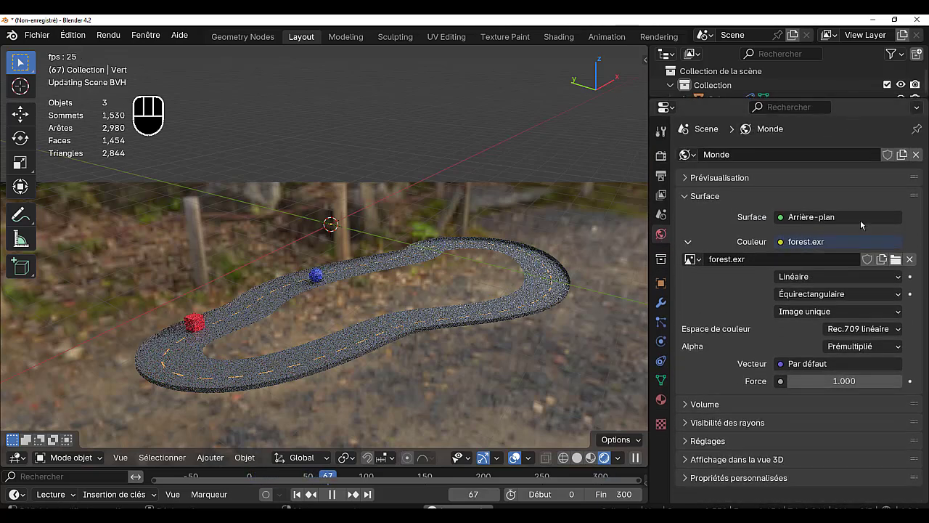
Step: Replace the forest.exr world with a new one that uses a sky texture (Texture ciel) as its background colour
left_click(917, 154)
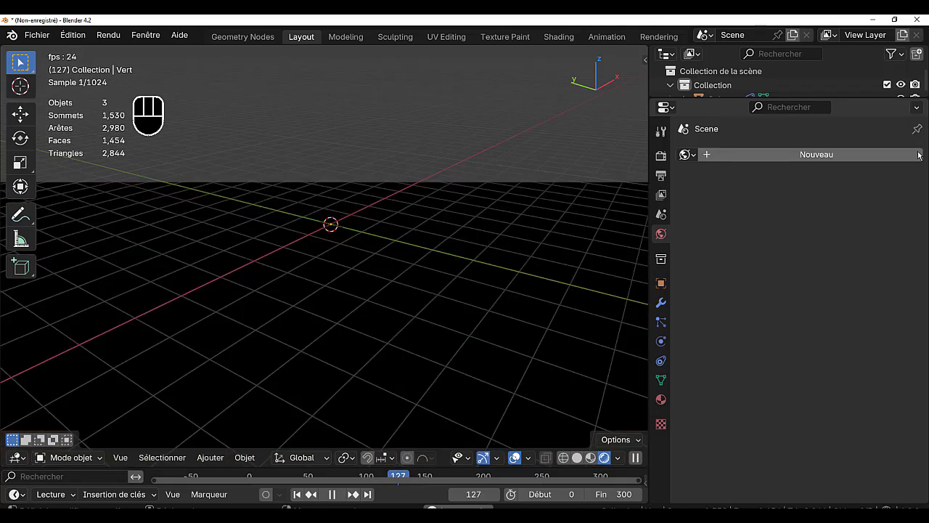
left_click(815, 156)
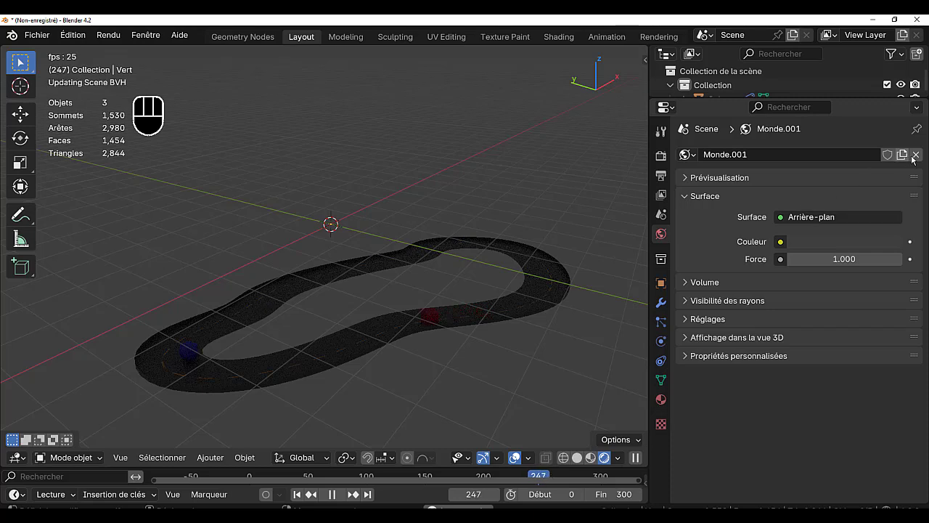
left_click(793, 218)
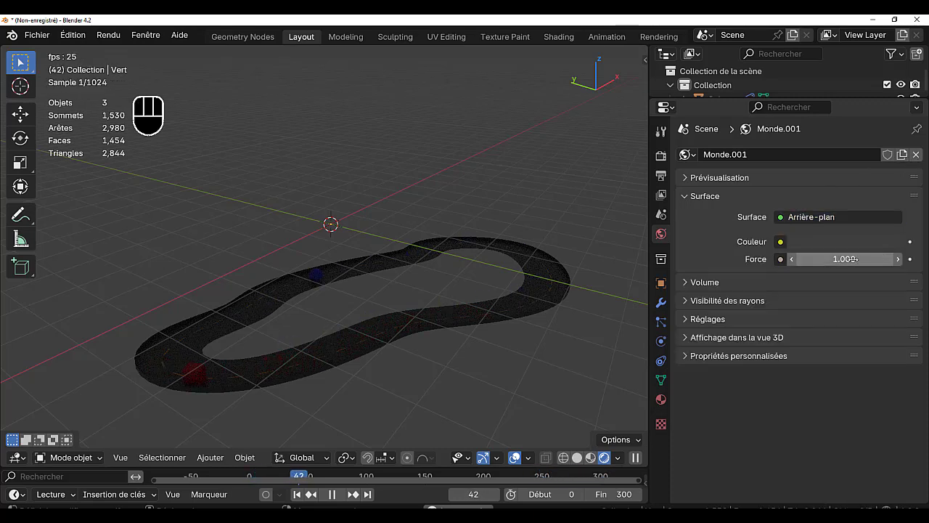
left_click(780, 241)
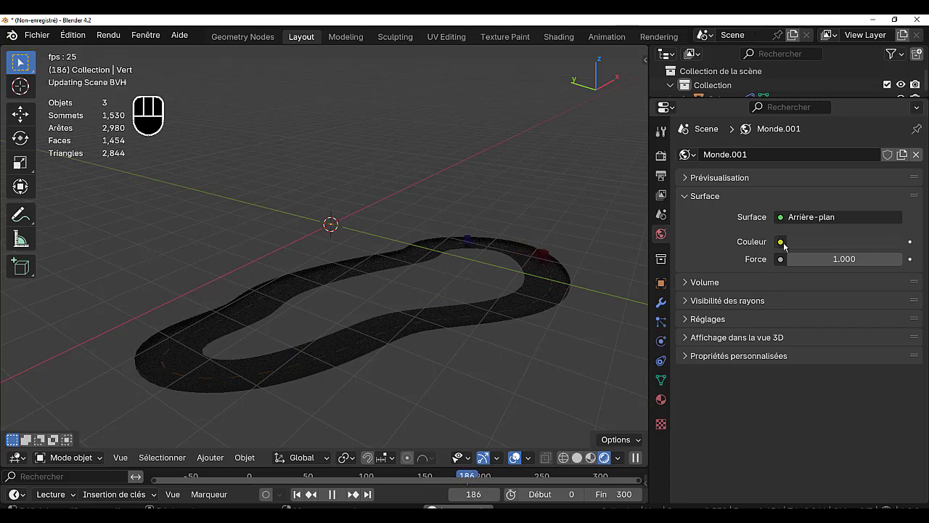
left_click(782, 243)
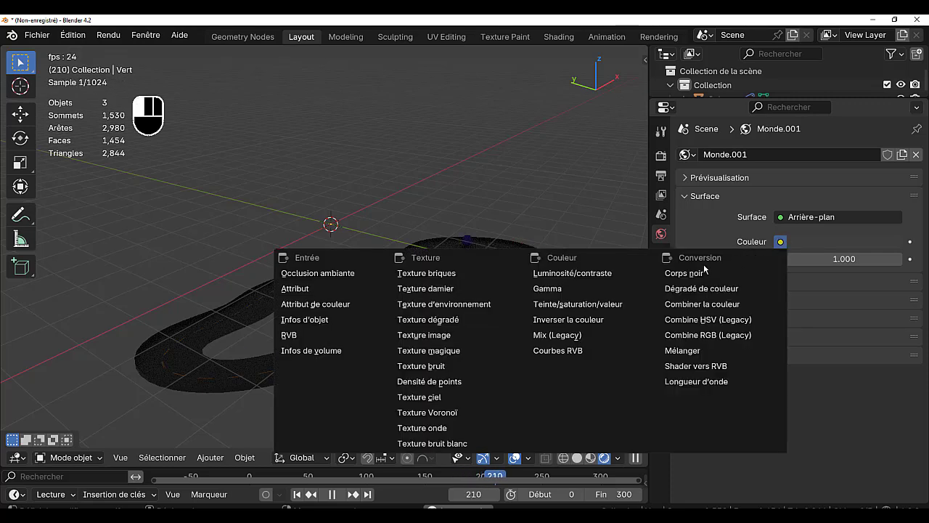
left_click(430, 397)
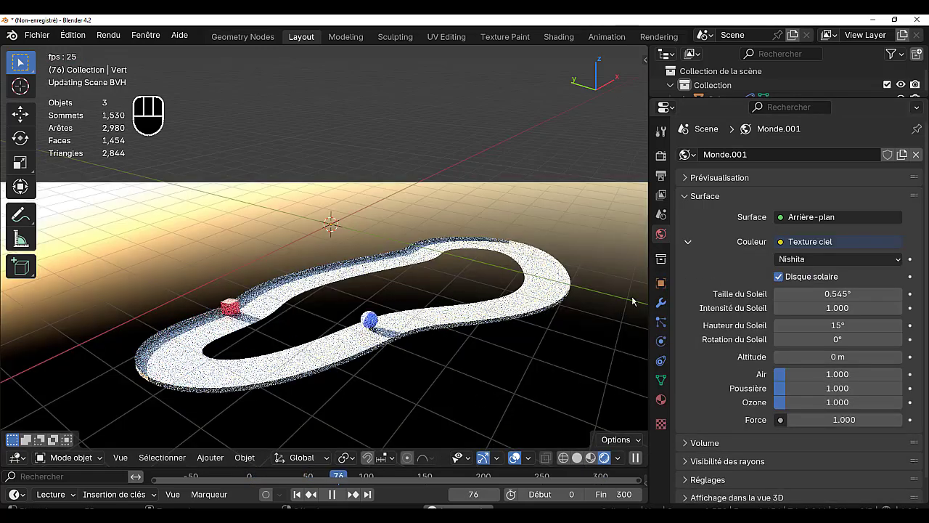
Step: Examine the track and its moving objects under the sky lighting, comparing viewport shadings and viewing from afar and up close
left_click_drag(649, 284, 707, 284)
scroll(651, 314, "down", 5)
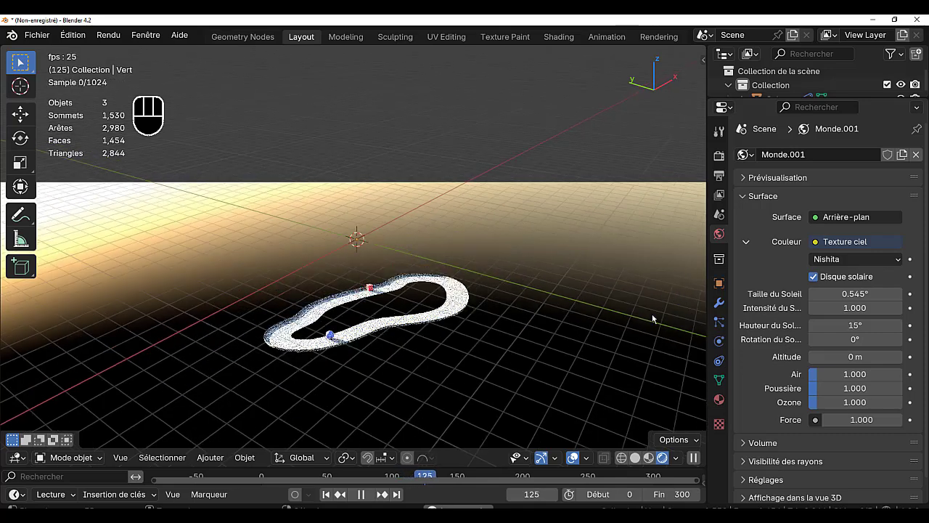
middle_click_drag(651, 279, 651, 308)
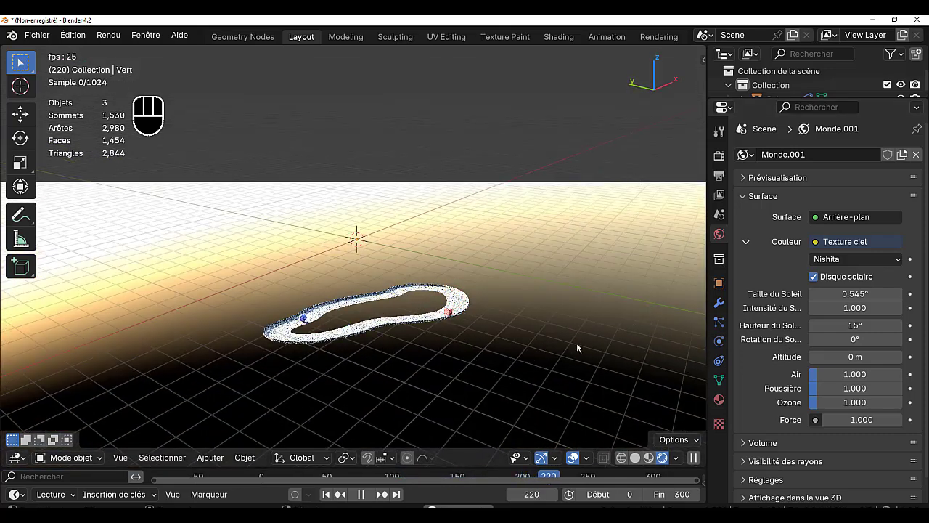
left_click(648, 458)
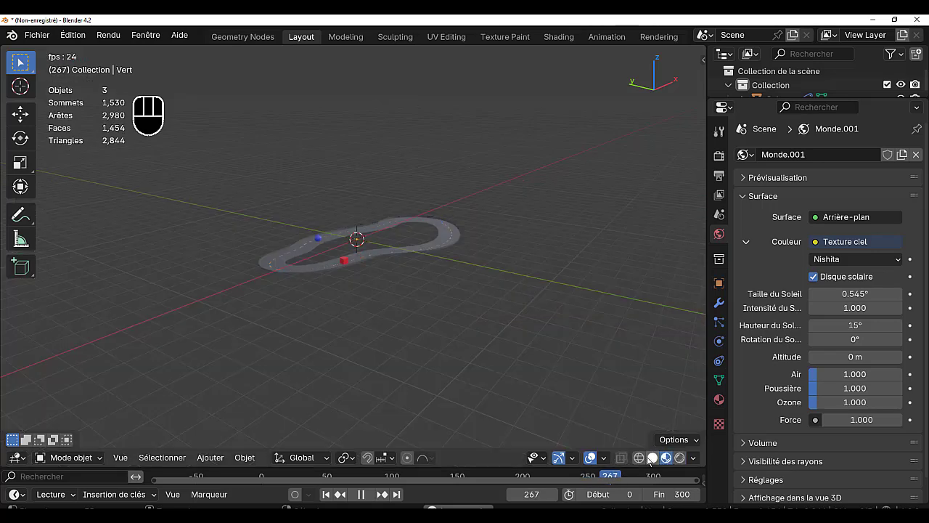
left_click(679, 458)
left_click(676, 458)
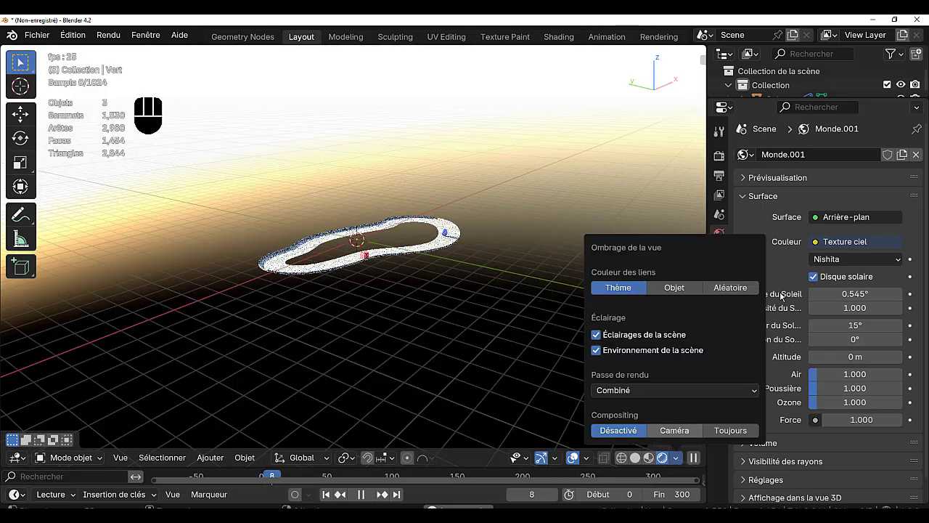
left_click_drag(710, 217, 757, 218)
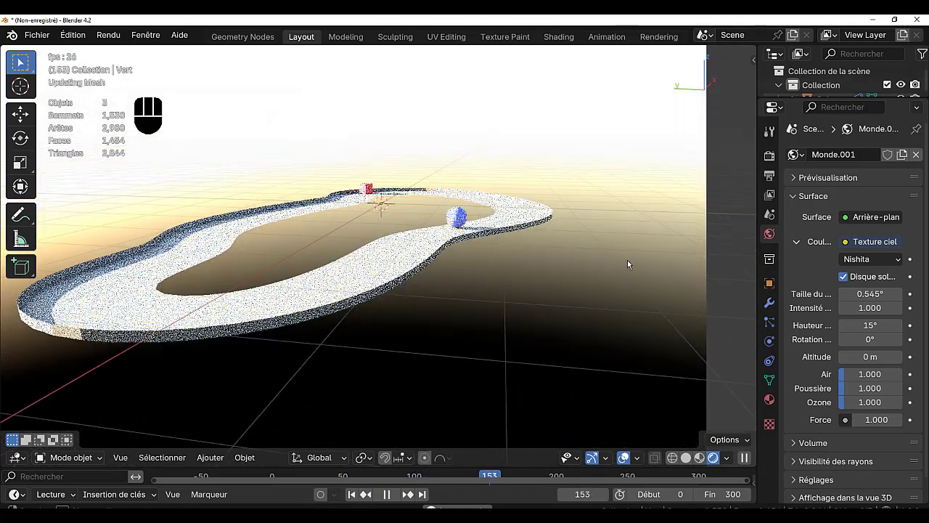
middle_click_drag(559, 271, 586, 306, "shift")
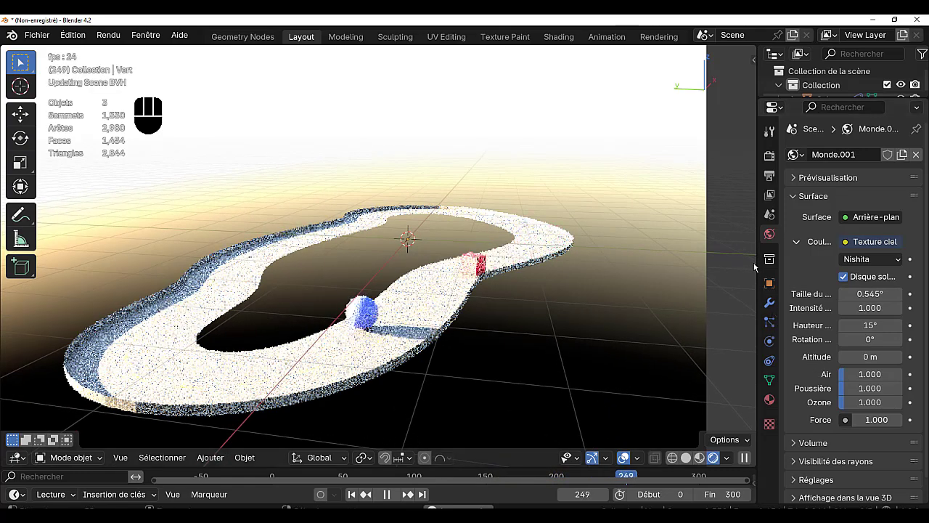
Step: Set the sun size of the world's sky texture to 4.84°
left_click_drag(756, 271, 726, 305)
left_click(739, 400)
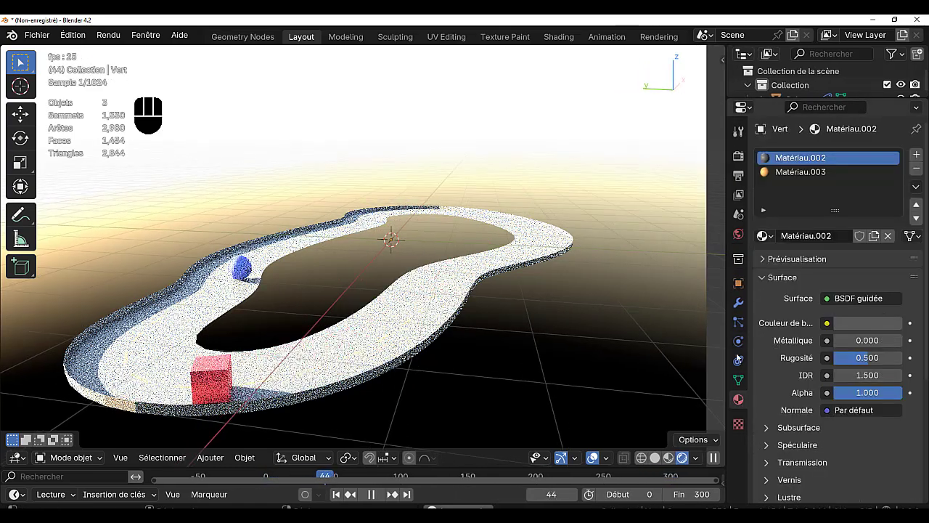
left_click(738, 234)
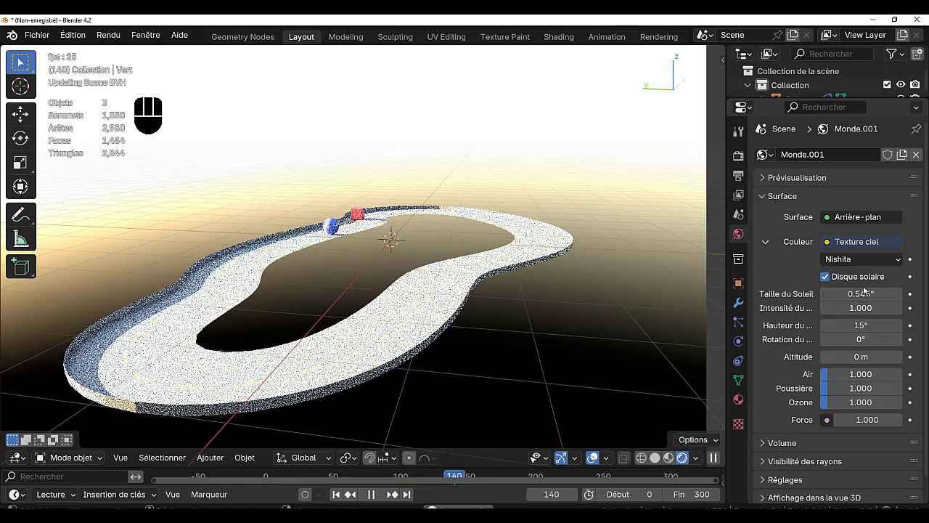
mouse_move(860, 294)
left_mouse_down()
mouse_move(904, 293)
mouse_move(859, 293)
mouse_move(870, 293)
left_mouse_up()
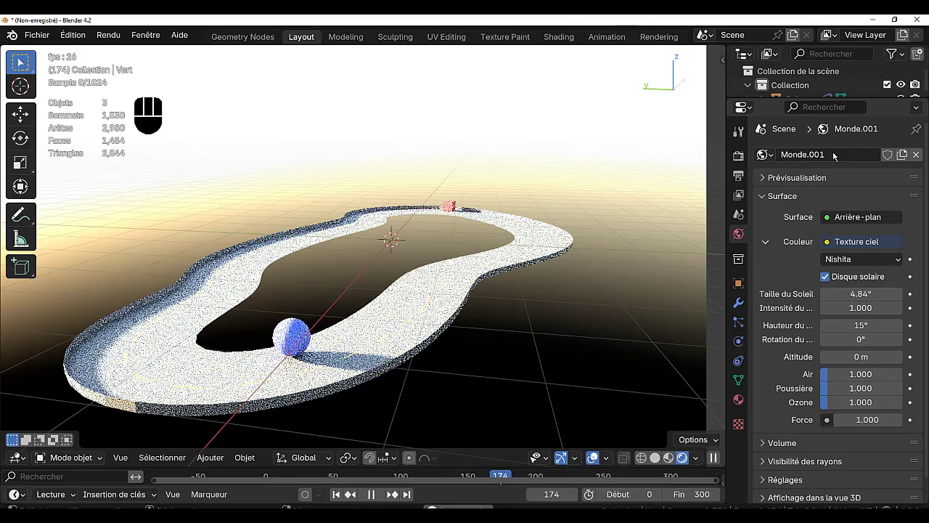
Step: Set the render engine to EEVEE and enable ray tracing (Lancer de rayons)
left_click(738, 131)
left_click(738, 156)
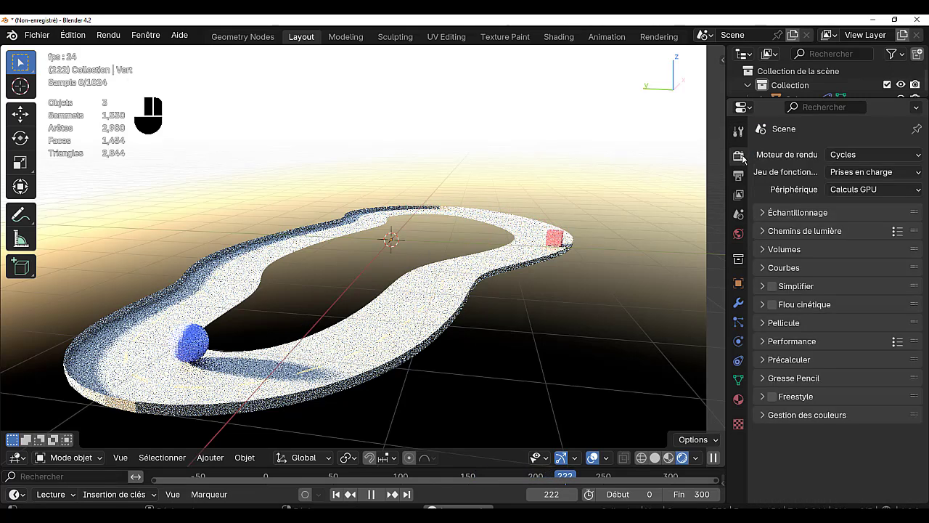
left_click(842, 153)
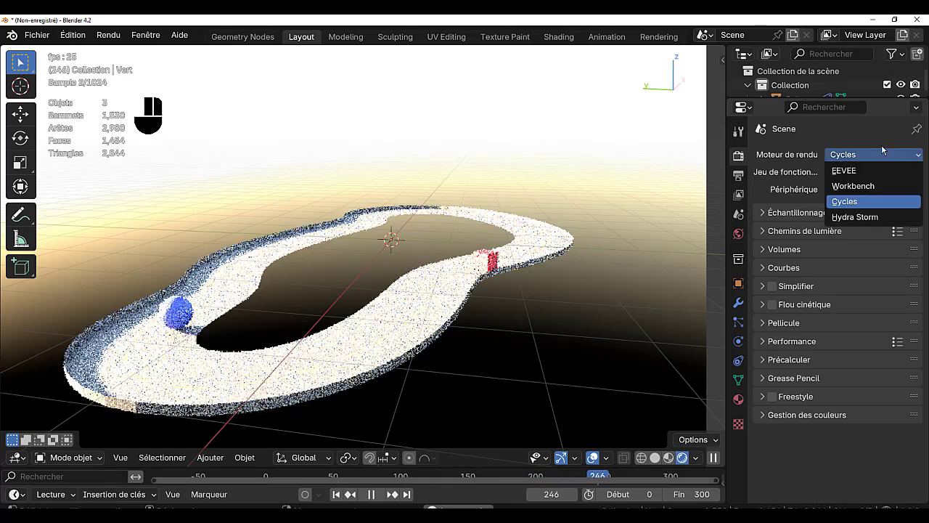
left_click(844, 170)
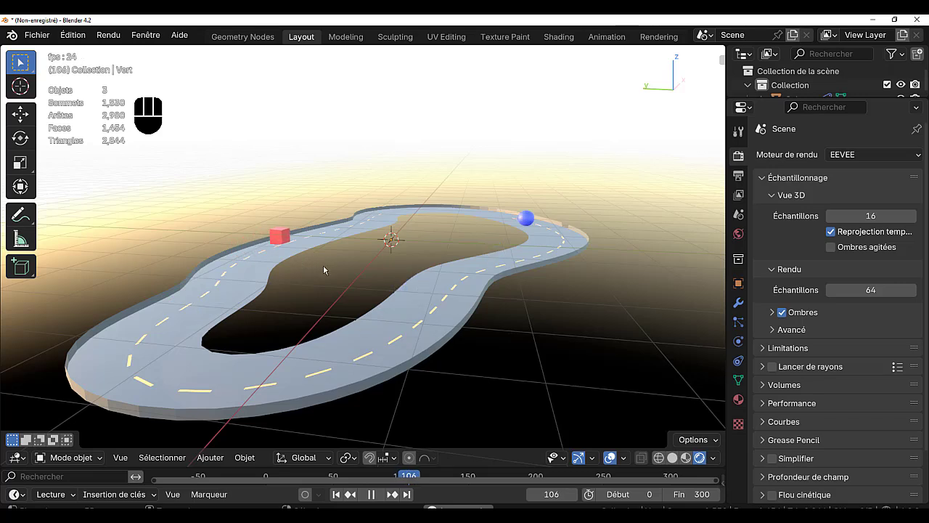
left_click(773, 366)
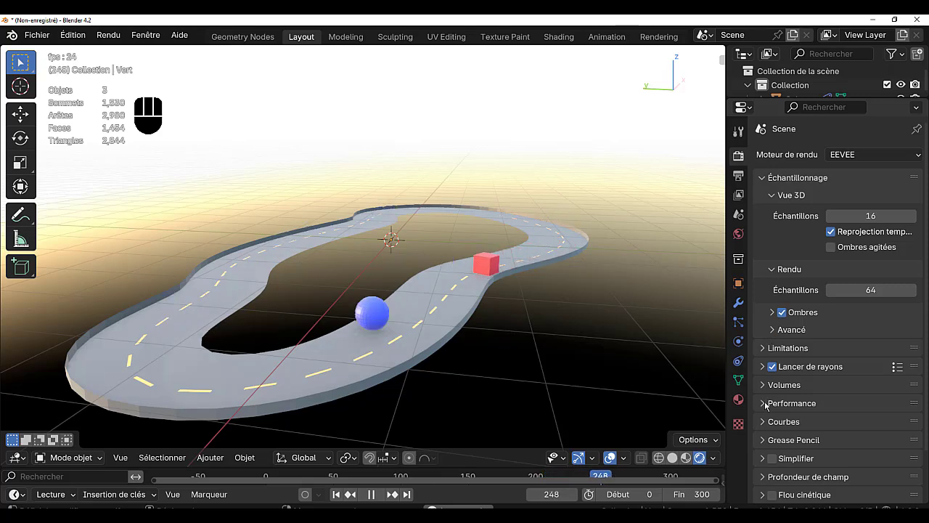
left_click(773, 329)
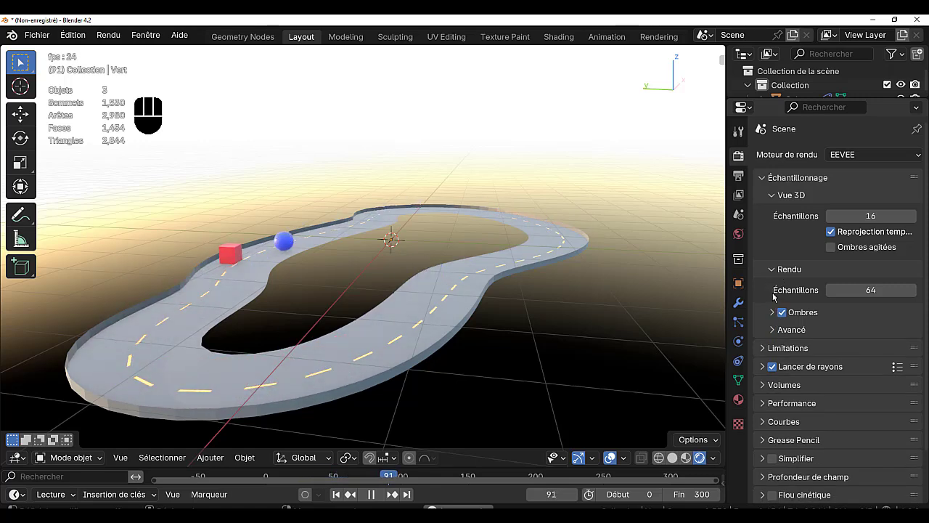
left_click(768, 348)
left_click(768, 348)
scroll(769, 455, "down", 2)
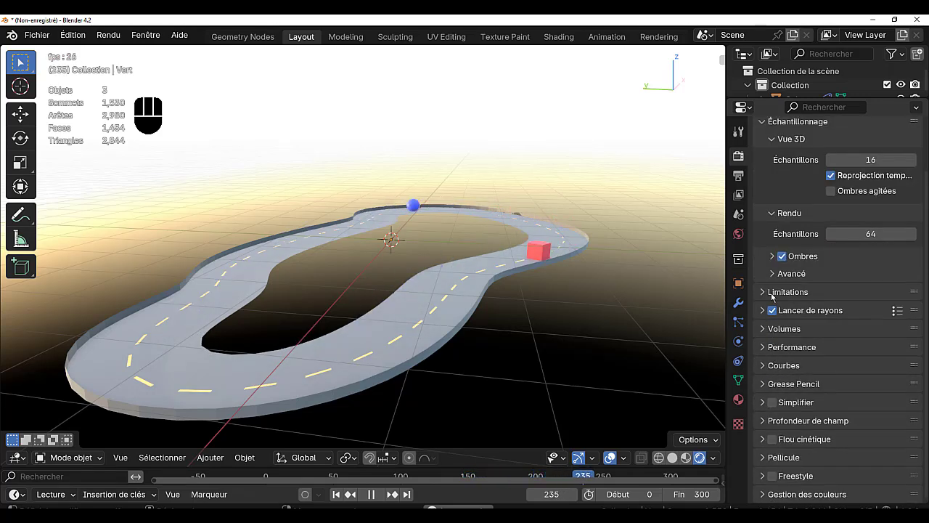
scroll(798, 259, "up", 2)
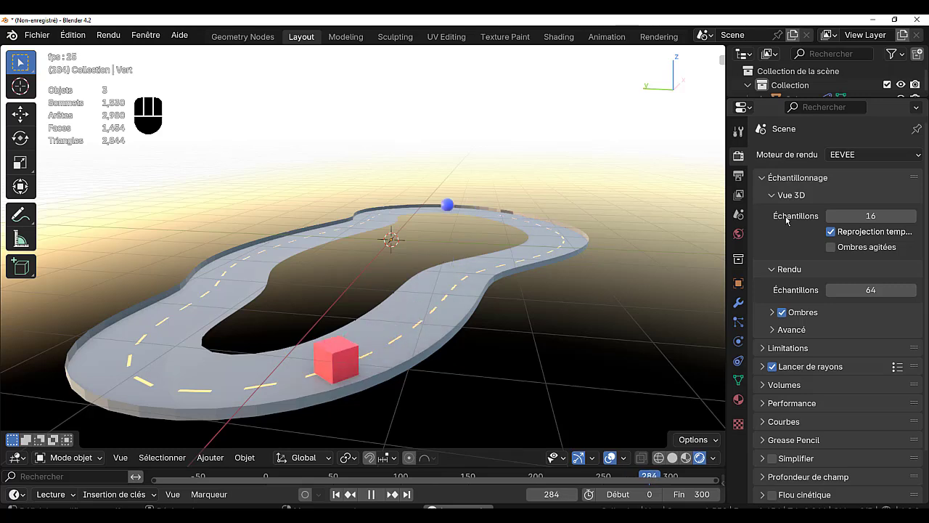
Step: Set the sky texture's sun intensity to 42.800 and its sun rotation to 58.8°
left_click(738, 233)
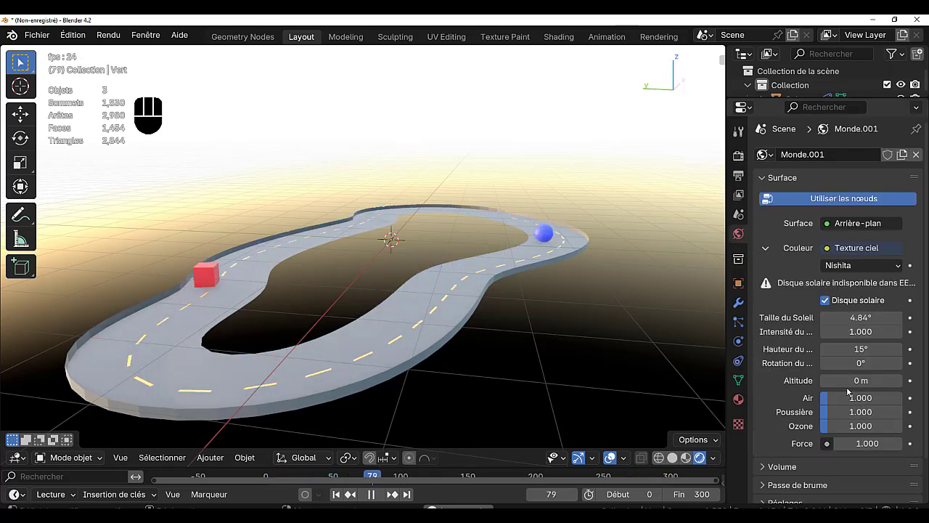
scroll(834, 331, "down", 2)
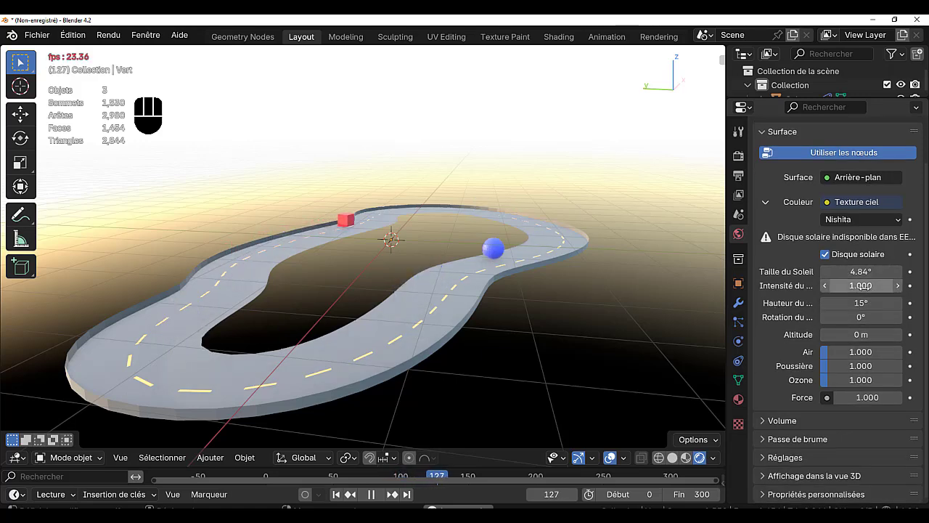
left_click(865, 285)
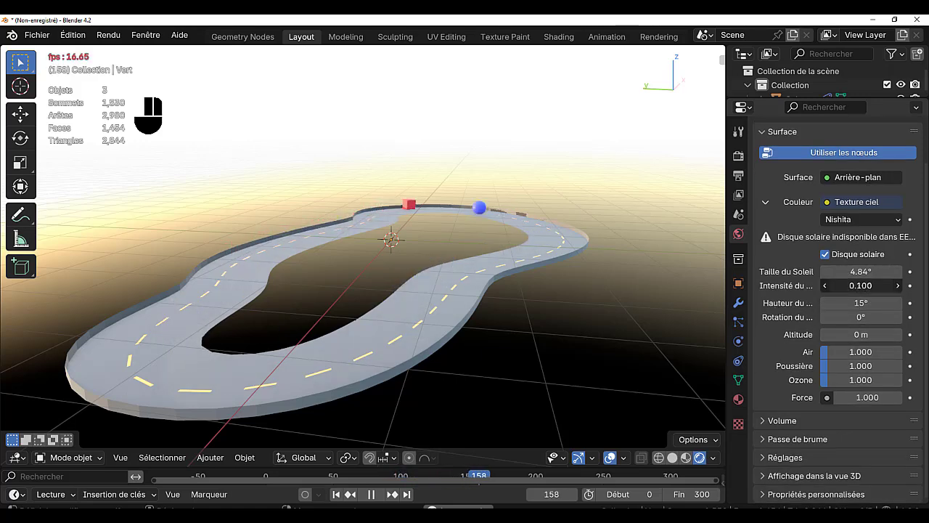
left_click_drag(865, 286, 855, 285)
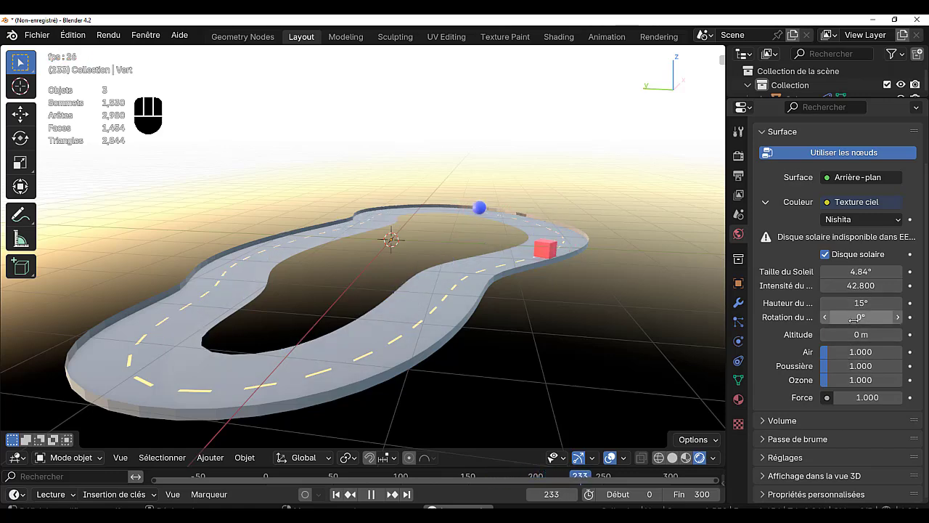
left_click_drag(861, 317, 891, 316)
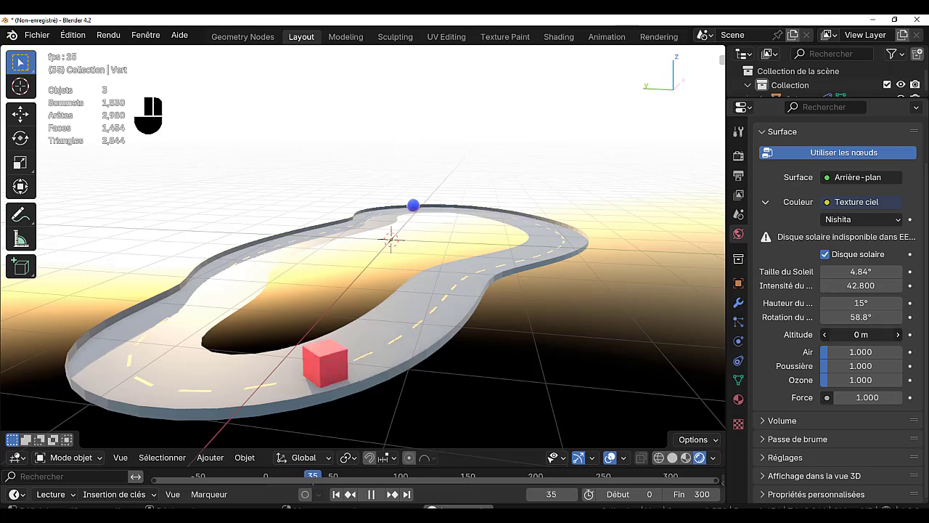
Step: Set the sky texture's altitude to 2000 m
left_click_drag(860, 334, 864, 334)
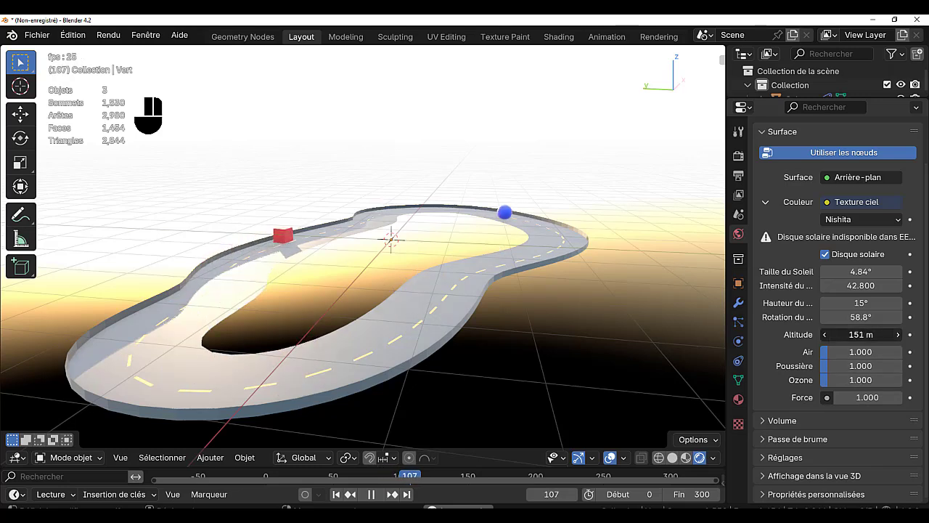
left_click(861, 334)
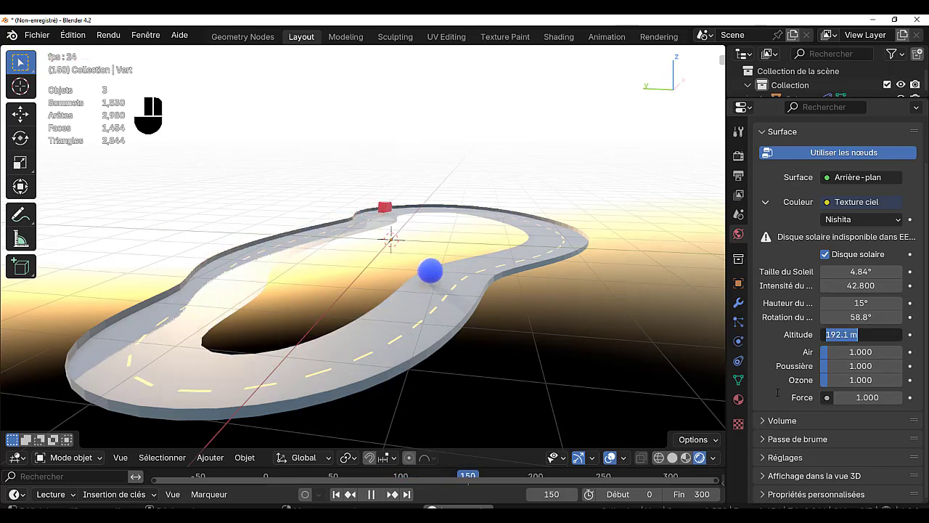
type("200")
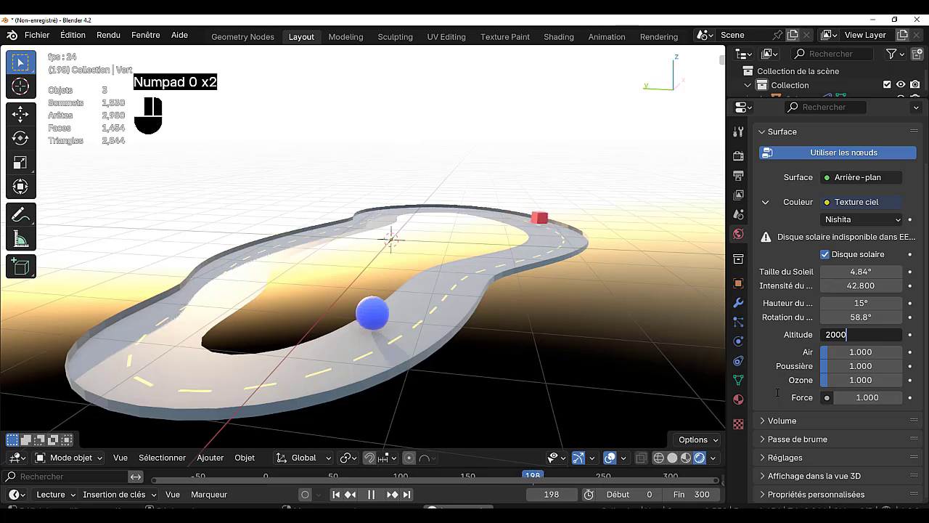
type("0")
key("Return")
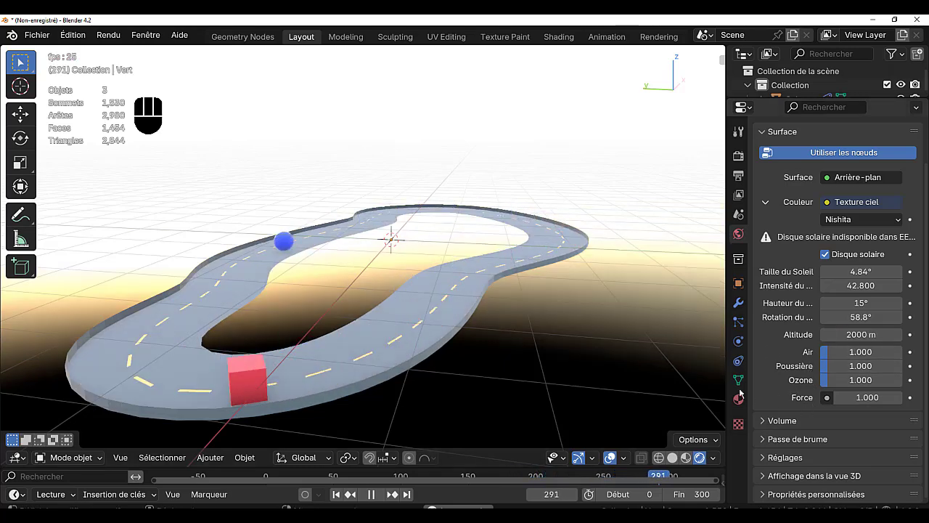
Step: Set the sky texture's ozone to 2.405 and reduce the world background strength (Force) to 0.500
left_click_drag(726, 328, 617, 328)
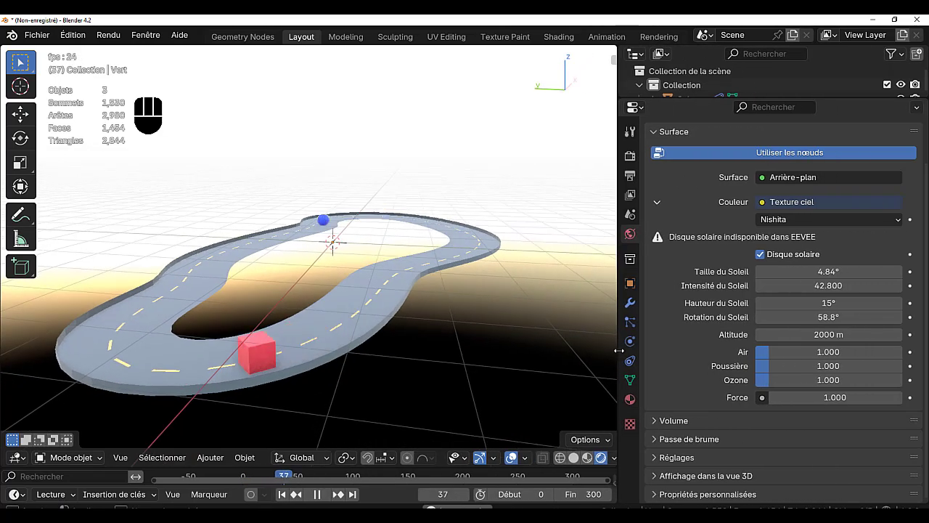
mouse_move(772, 385)
left_mouse_down()
mouse_move(882, 385)
mouse_move(789, 380)
mouse_move(719, 397)
mouse_move(900, 397)
mouse_move(773, 403)
left_mouse_up()
left_click(773, 399)
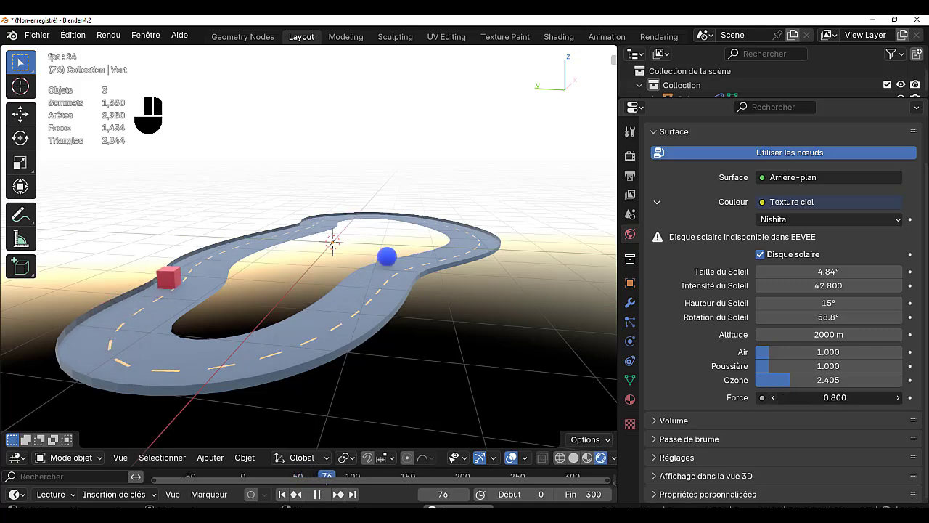
left_click(774, 399)
left_click(774, 399)
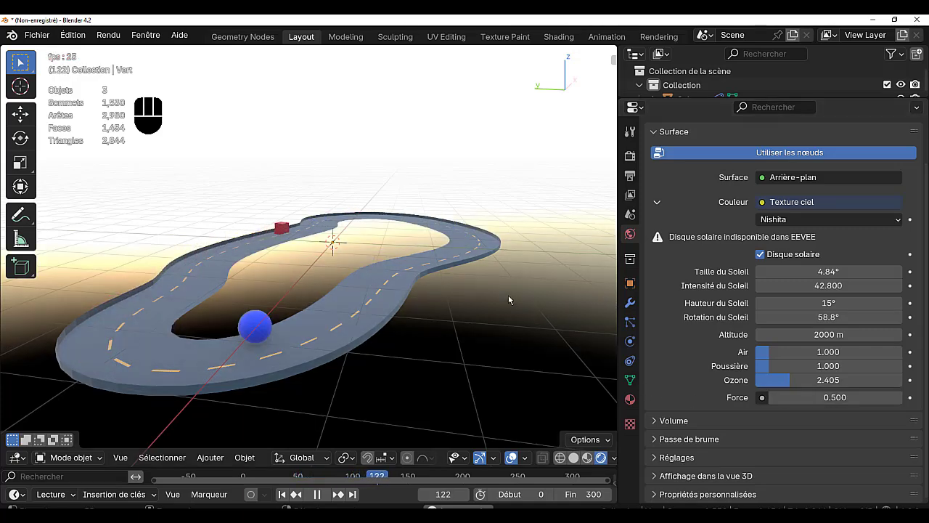
Step: Add a mesh plane at the scene centre and scale it up by about 6.145 as ground under the track
mouse_move(509, 295)
middle_mouse_down()
mouse_move(496, 286)
mouse_move(504, 305)
middle_mouse_up()
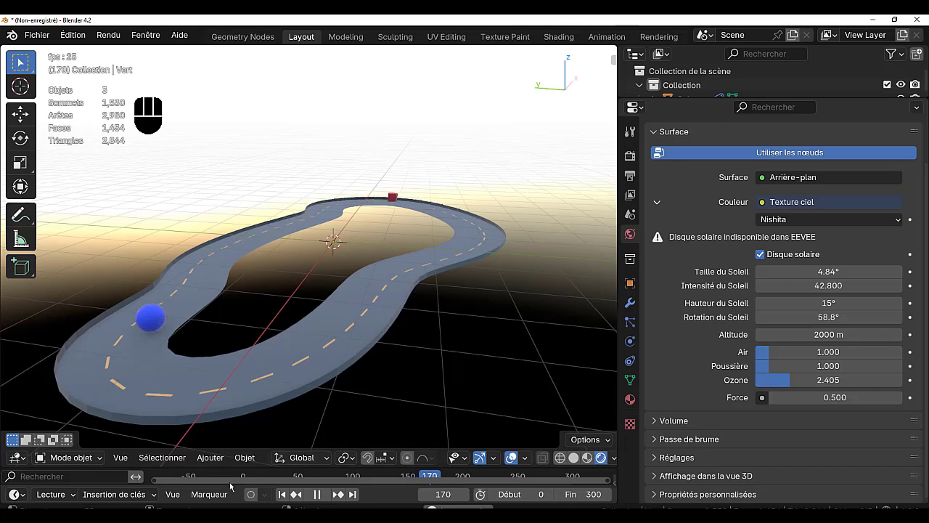
left_click(209, 457)
mouse_move(225, 182)
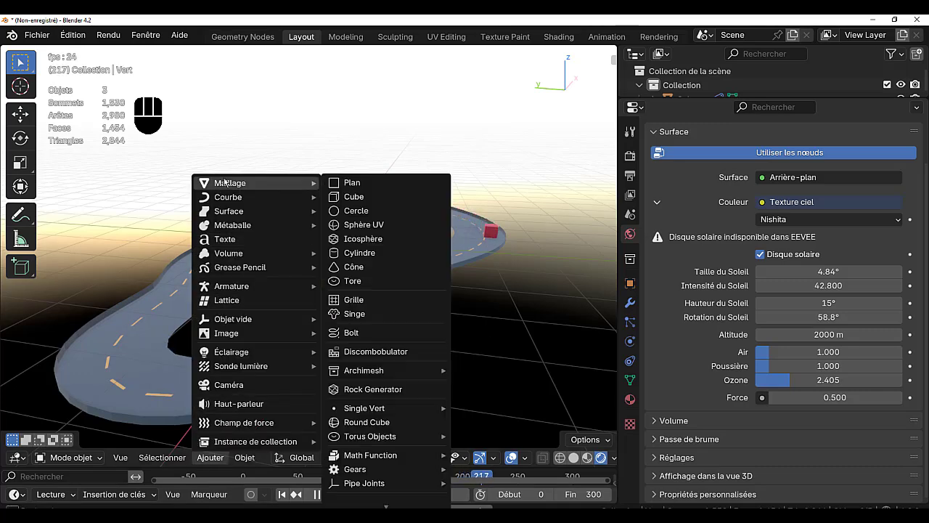
left_click(350, 184)
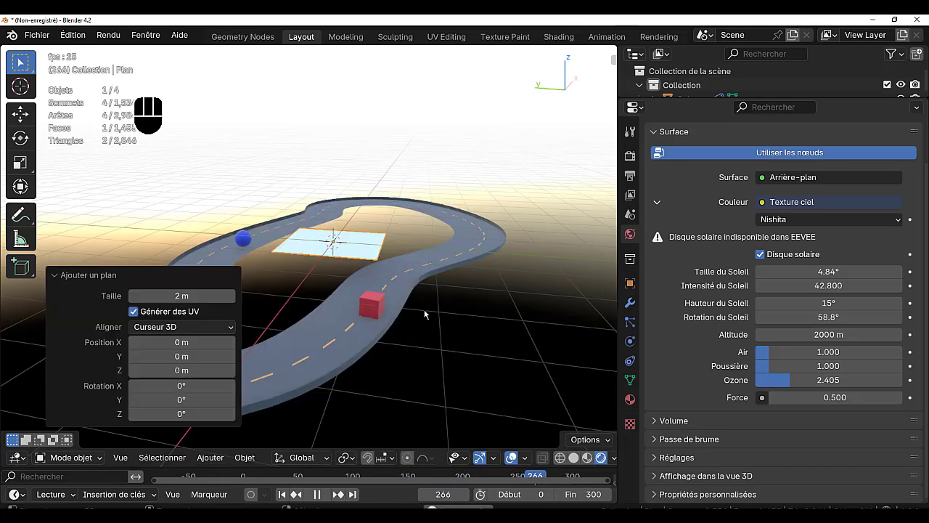
key("s")
left_click(433, 31)
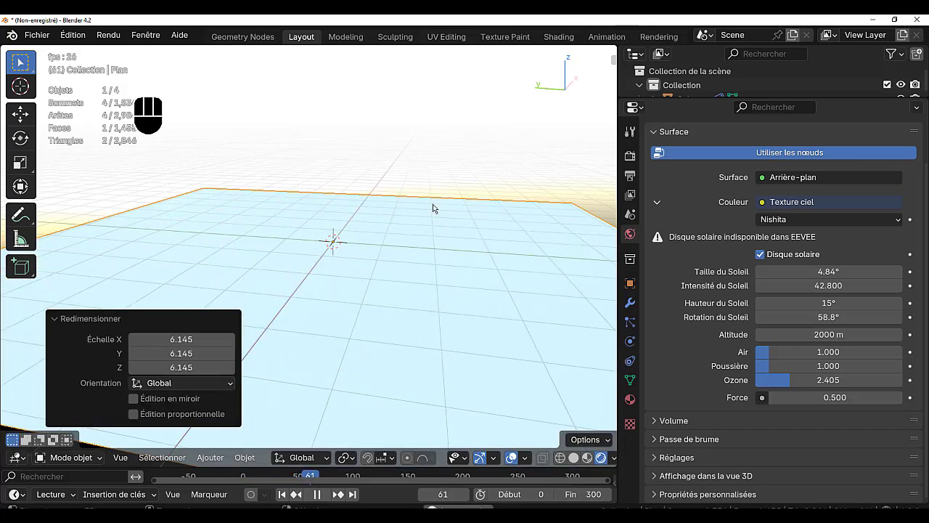
Step: Move the ground plane down about 0.48 m along Z so that it lies beneath the track
key("g")
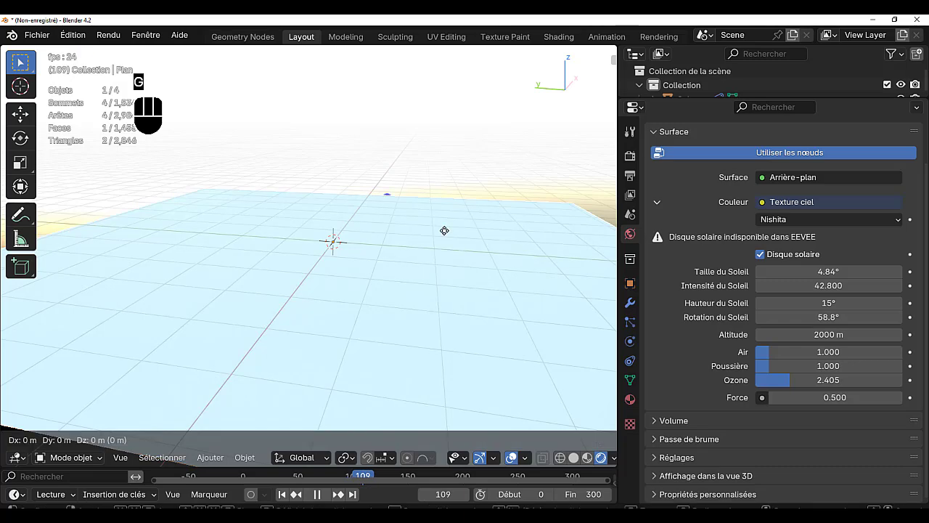
key("z")
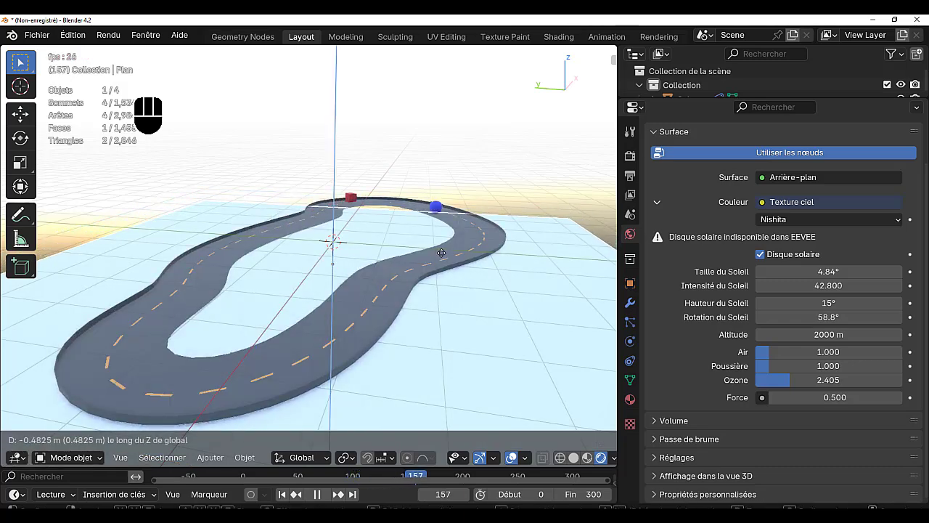
left_click(442, 253)
Step: Give the ground plane a new material with a green base colour of hue 0.322 and saturation 0.806, then darken it slightly
left_click(629, 400)
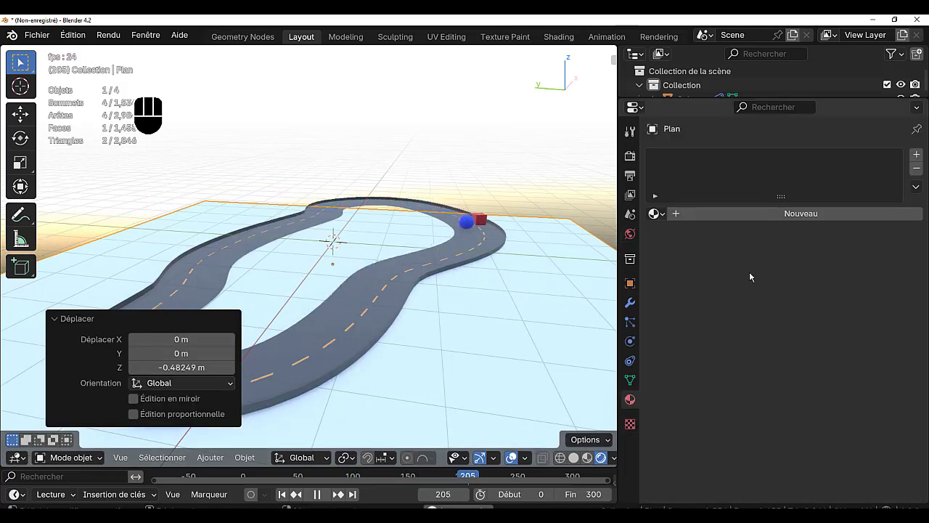
left_click(811, 217)
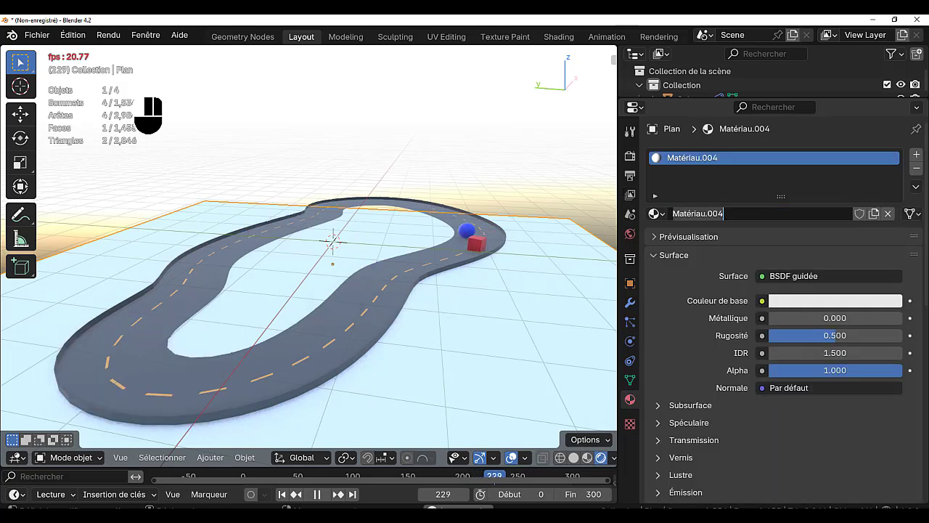
left_click(835, 300)
left_click(784, 125)
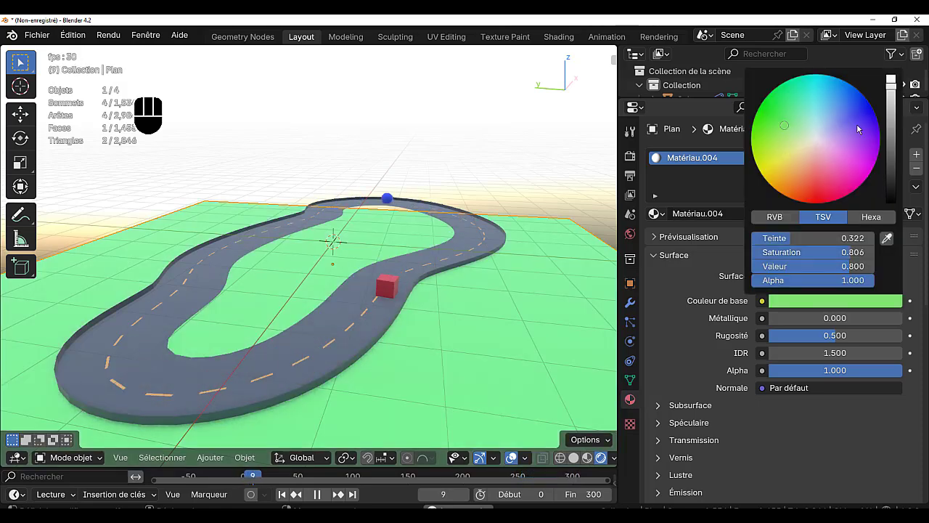
mouse_move(892, 96)
left_mouse_down()
mouse_move(892, 138)
mouse_move(891, 111)
left_mouse_up()
Step: Scale the green ground plane up by about 4.645 and collapse its resize settings
key("s")
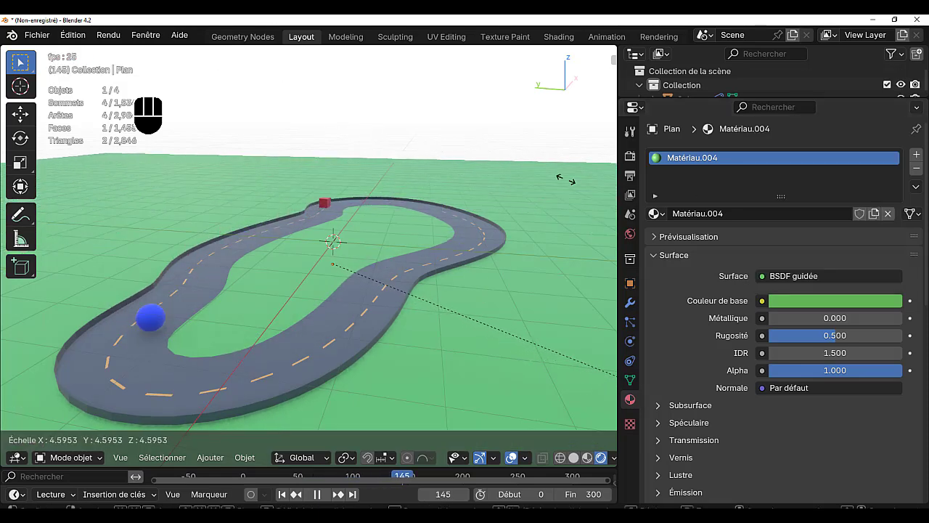
left_click(530, 173)
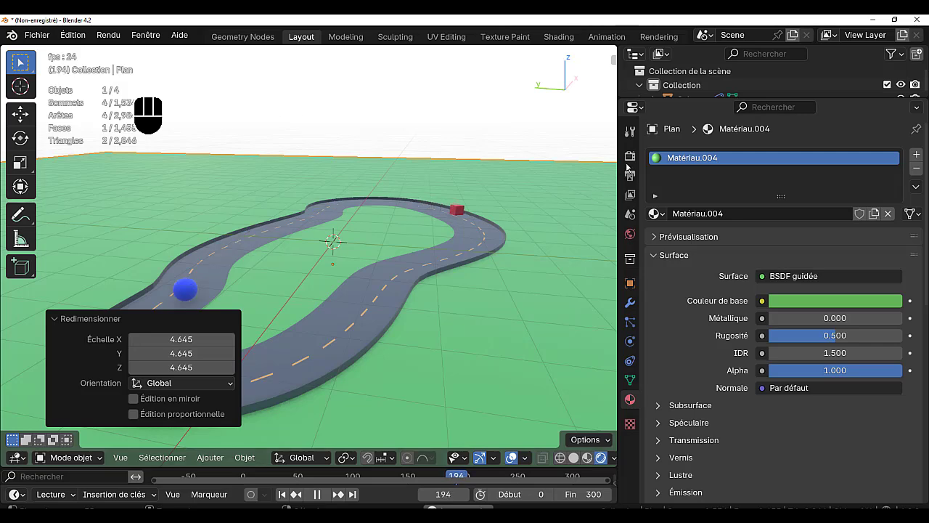
left_click_drag(617, 144, 787, 144)
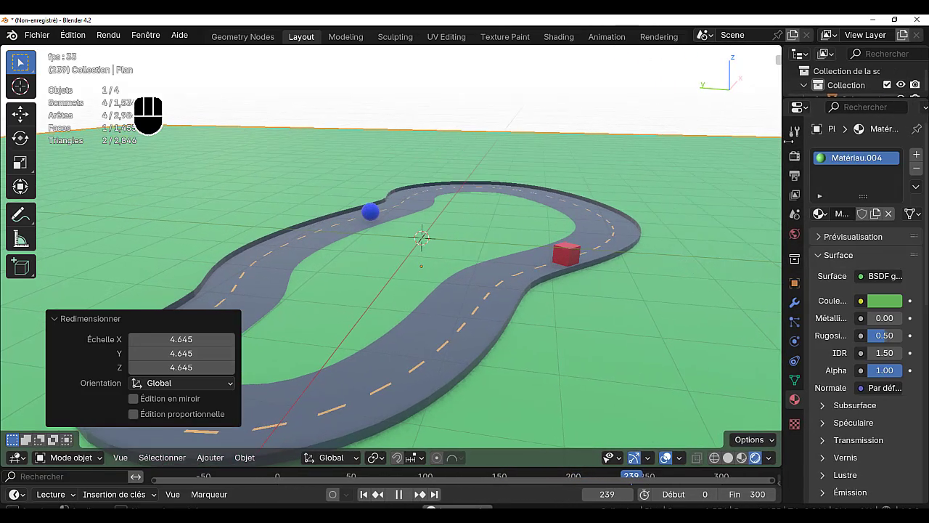
middle_click_drag(678, 210, 662, 198)
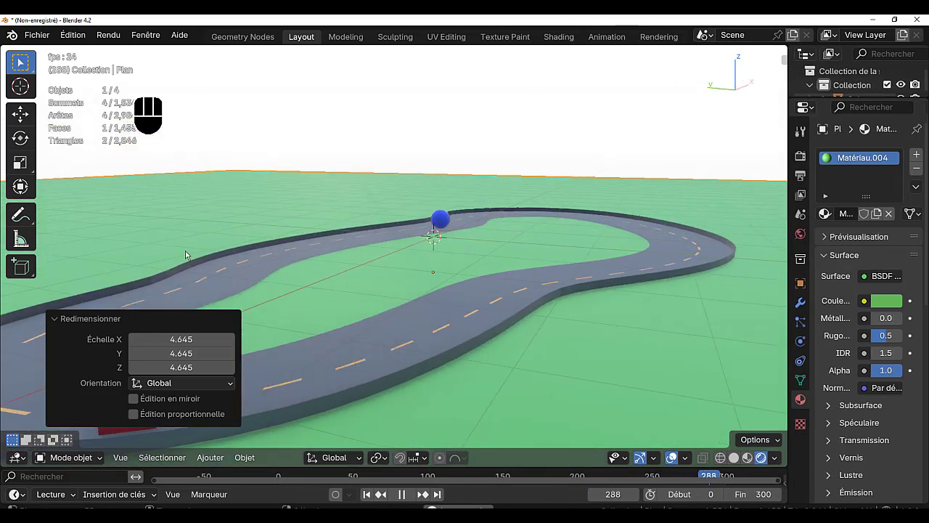
left_click(101, 319)
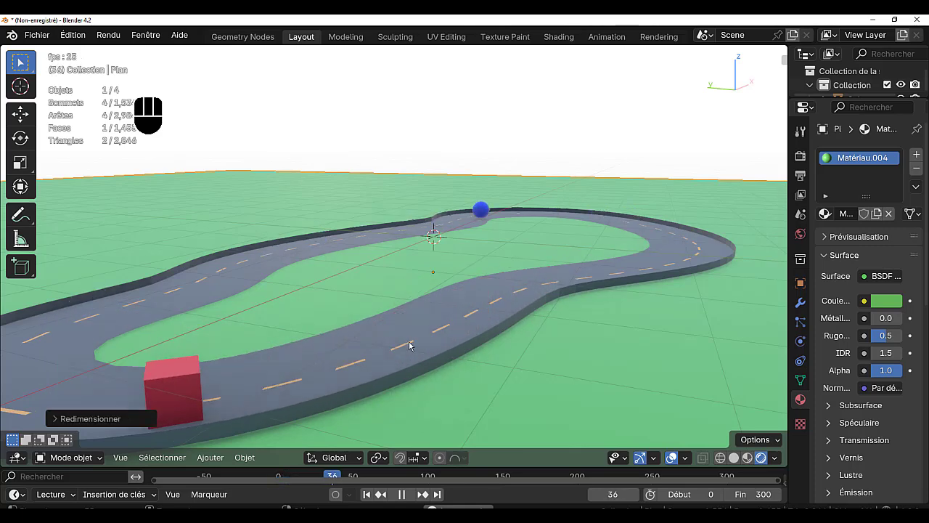
middle_click_drag(507, 371, 575, 323, "shift")
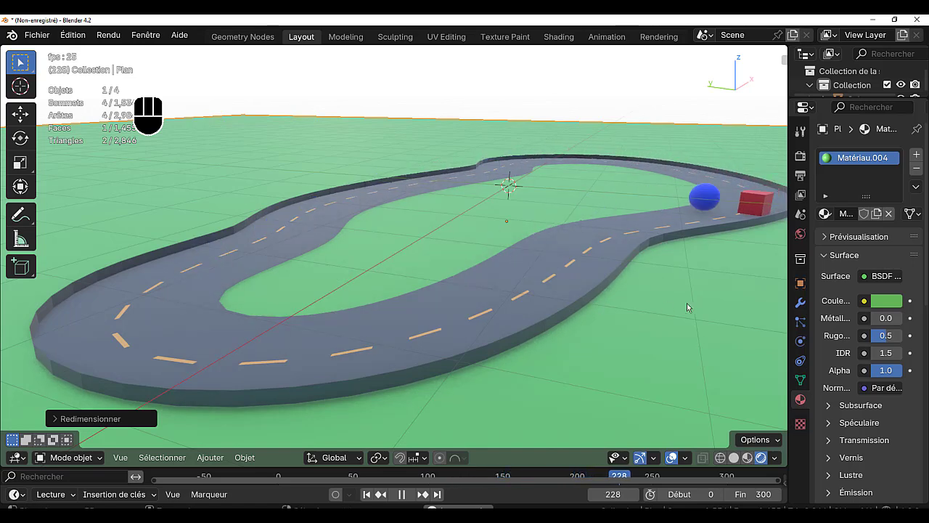
mouse_move(776, 239)
left_mouse_down()
mouse_move(767, 240)
mouse_move(778, 241)
left_mouse_up()
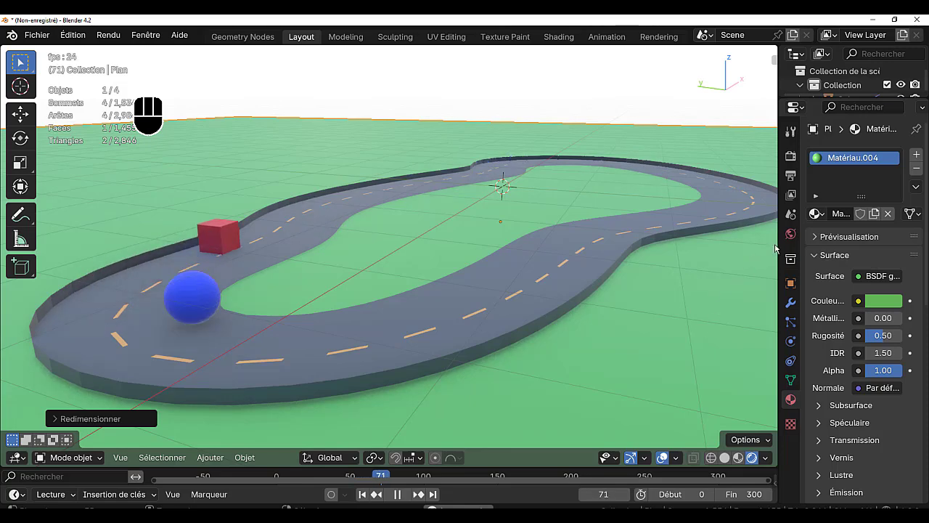
left_click_drag(778, 249, 827, 250)
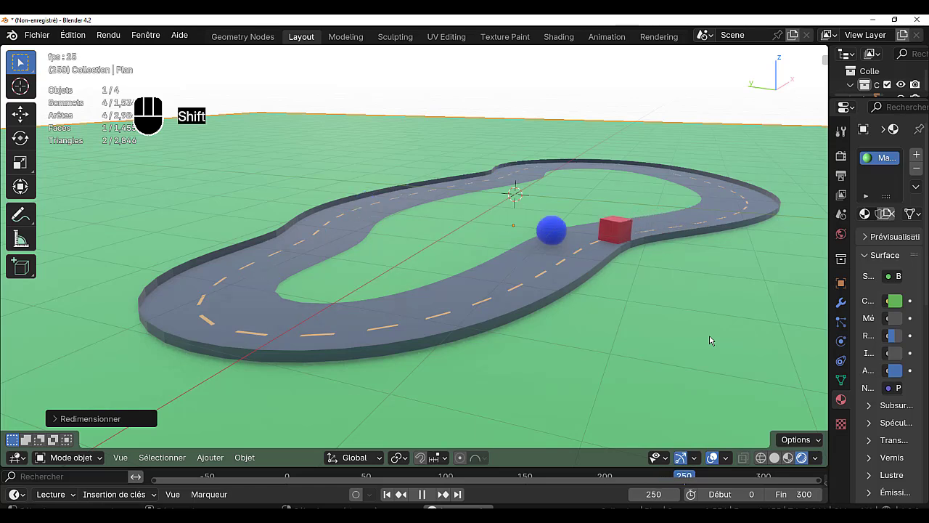
middle_click_drag(712, 341, 690, 336, "shift")
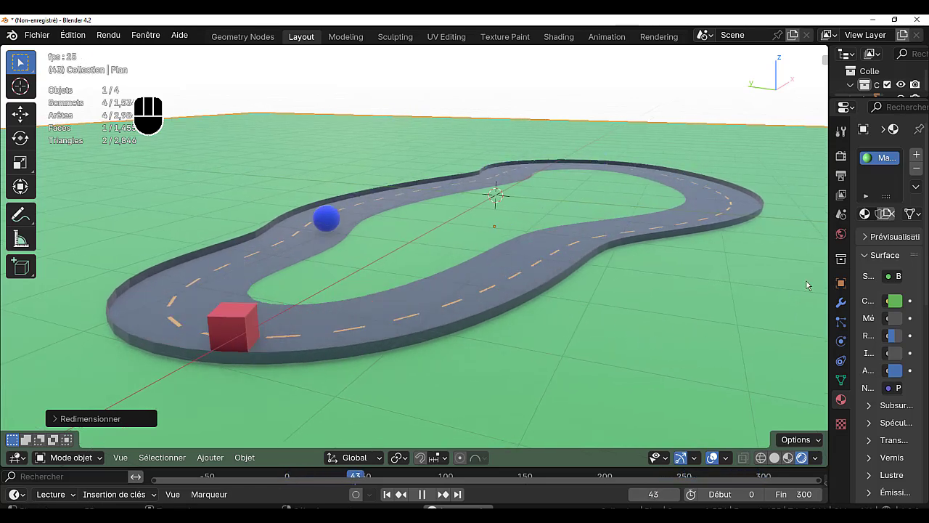
left_click_drag(829, 247, 854, 251)
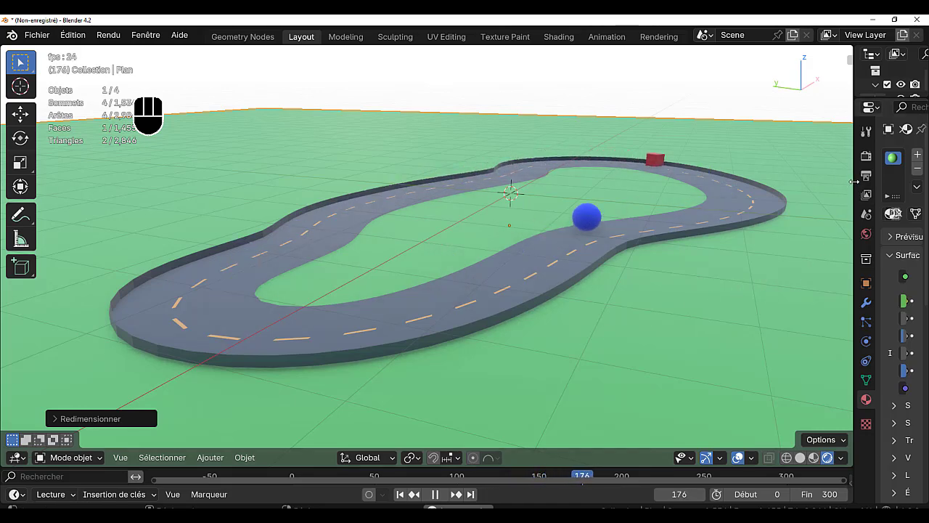
Step: Enlarge the properties and object list areas, unhide the curve Vert.001 and select the curve Vert.002
left_click_drag(854, 182, 694, 195)
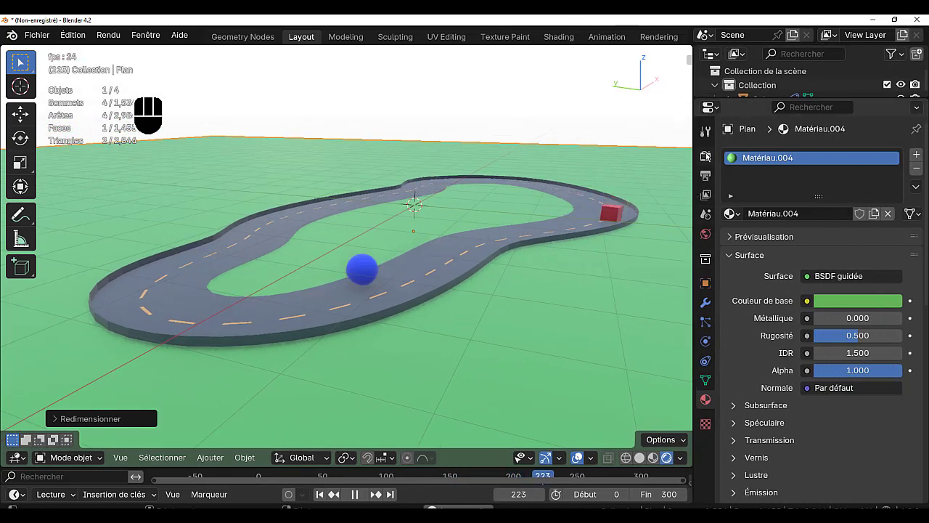
left_click(705, 156)
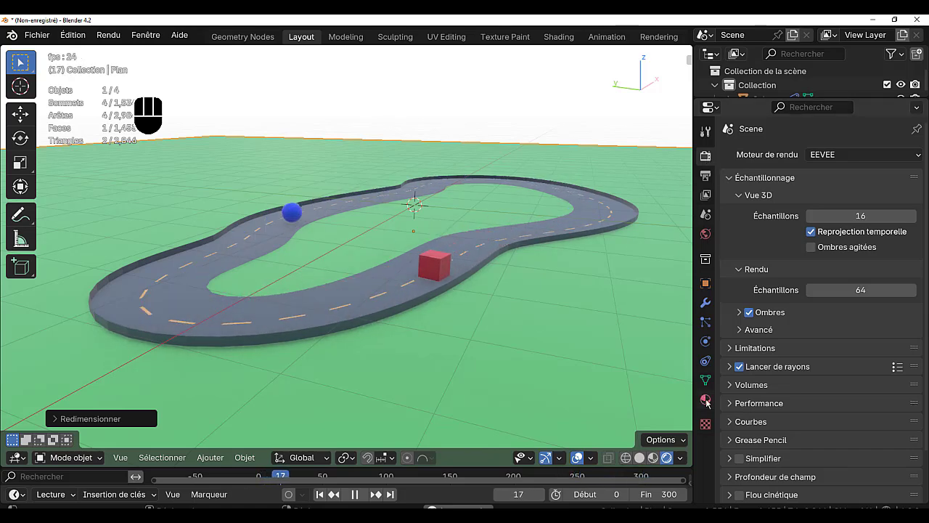
left_click_drag(821, 100, 820, 211)
left_click(900, 155)
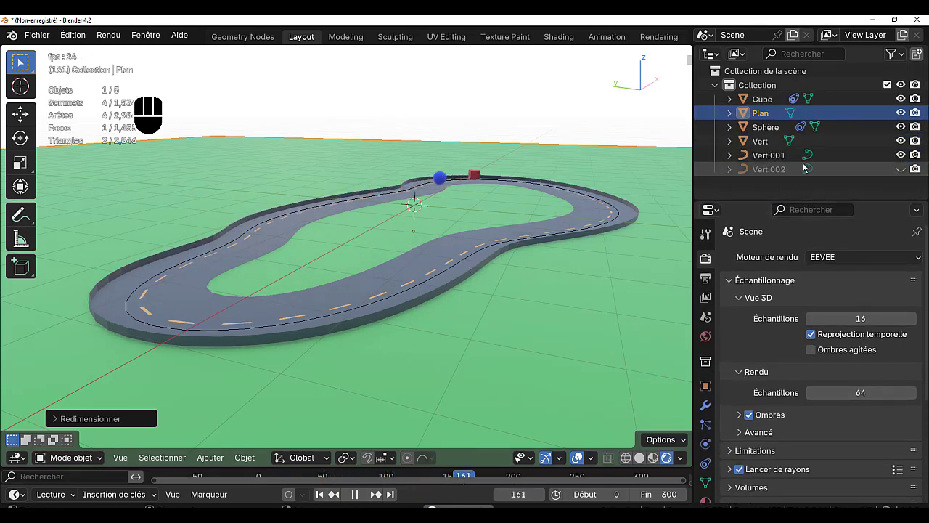
left_click(844, 169)
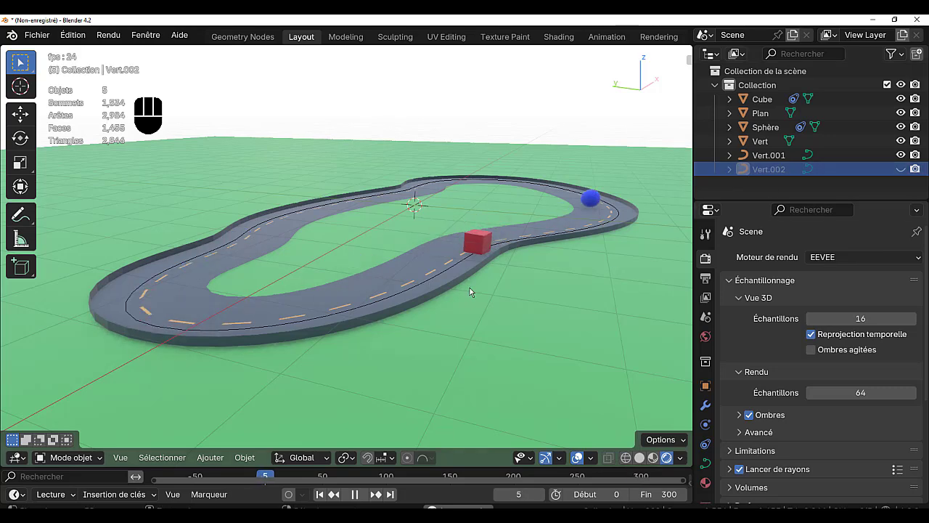
Step: Select the curve Vert.001, leaving Vert.002 hidden, and put Vert.001 into Edit mode
left_click(900, 169)
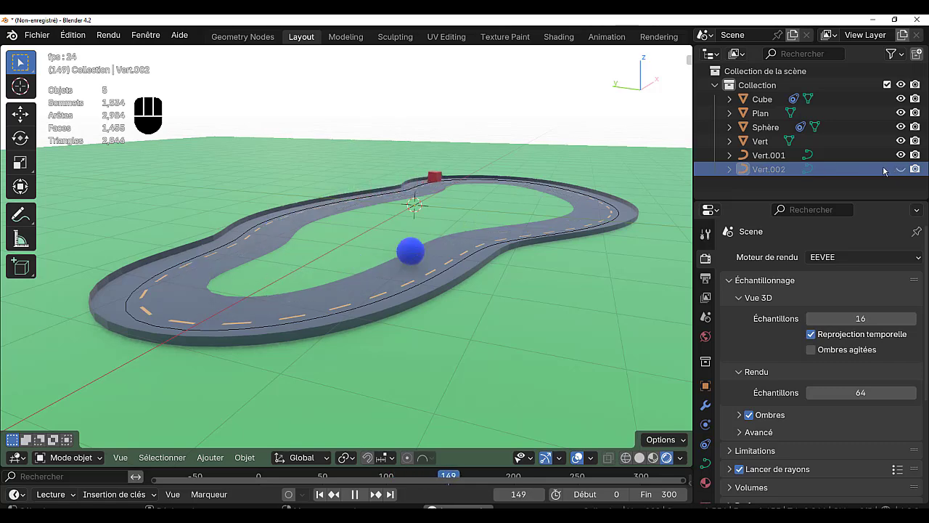
left_click(900, 170)
left_click(810, 156)
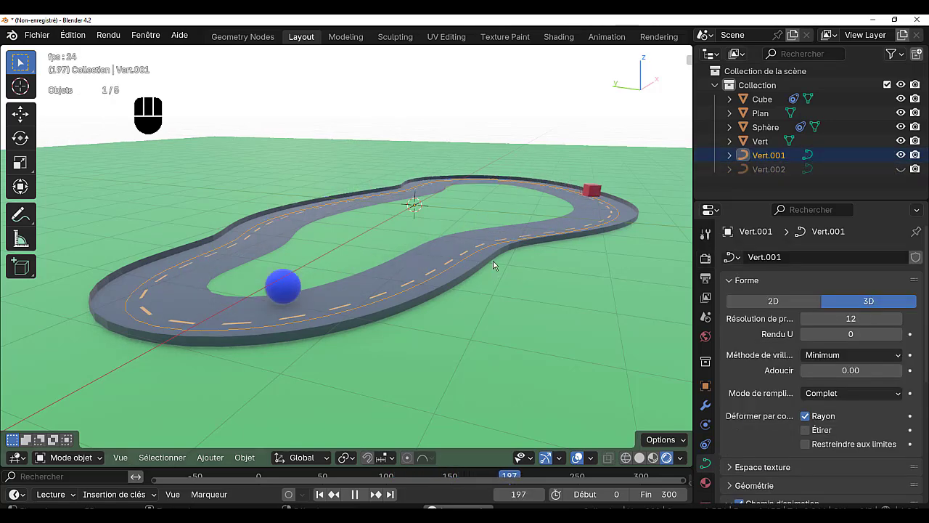
key("Tab")
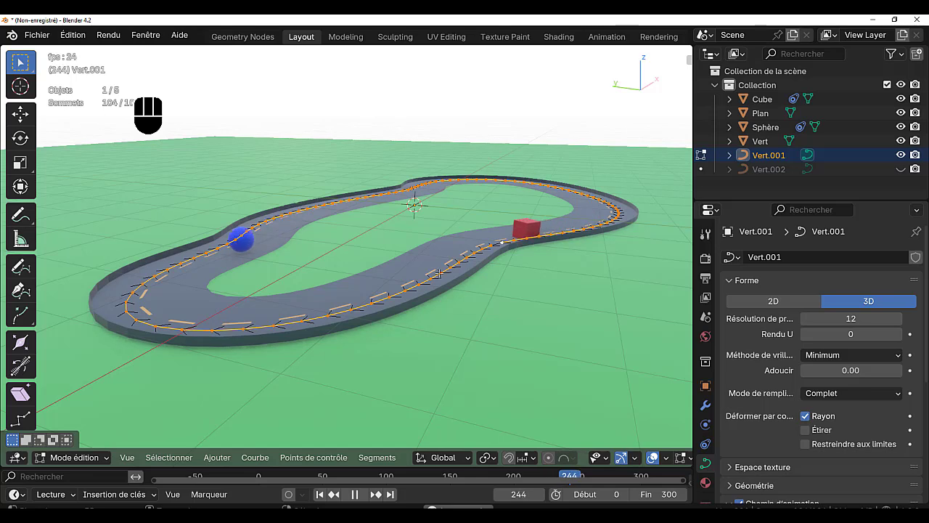
left_click(438, 273)
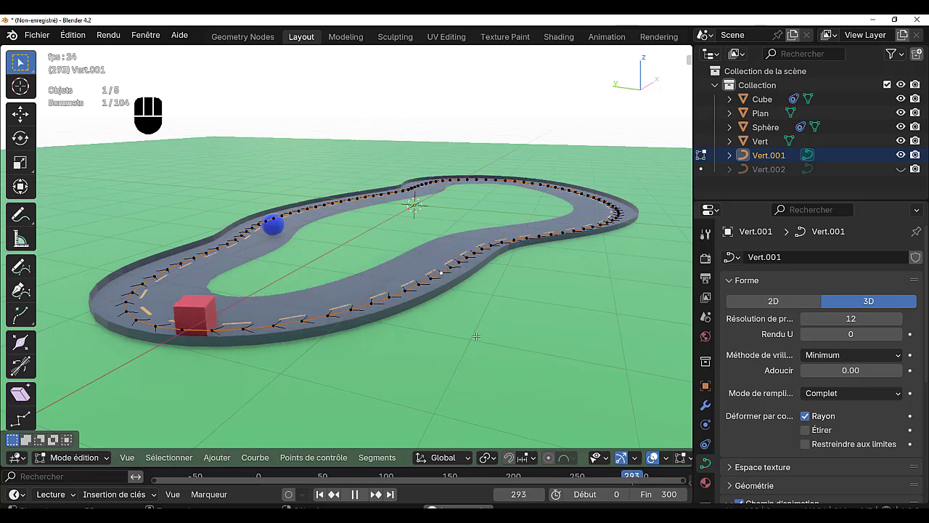
key("g")
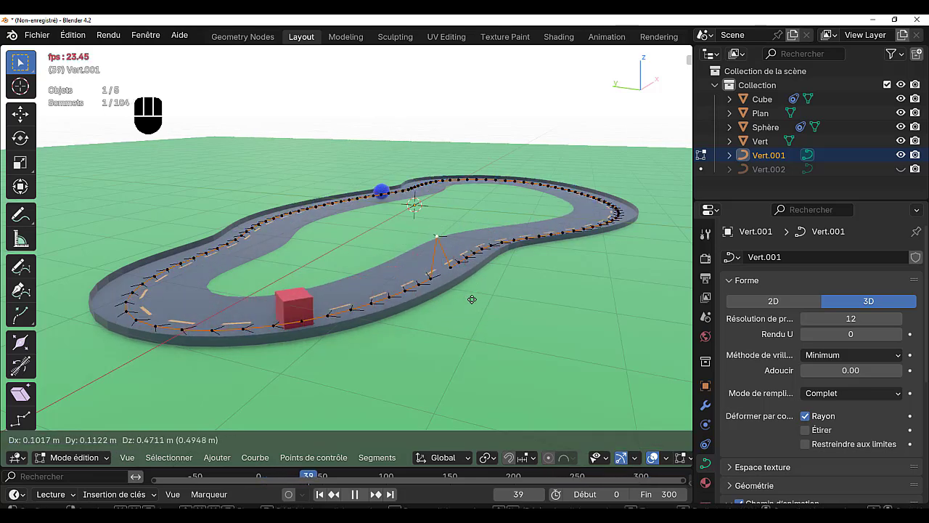
right_click(472, 315)
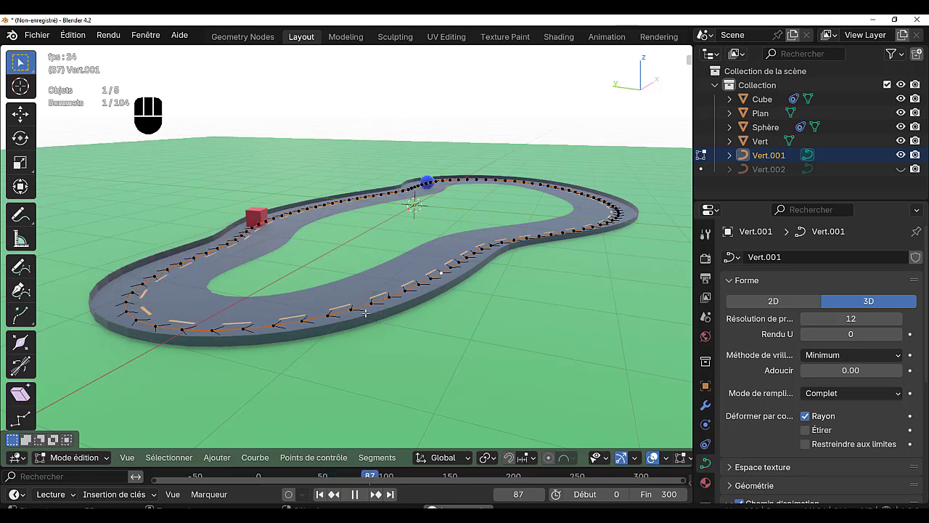
Step: Circle-select the control points of Vert.001 along the track's near stretch and raise them along Z well above the road
key("c")
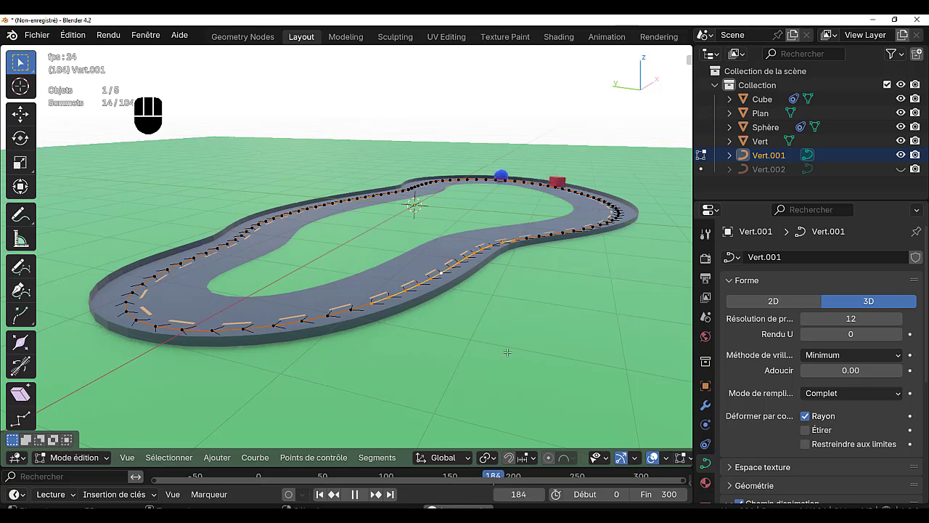
key("g")
key("z")
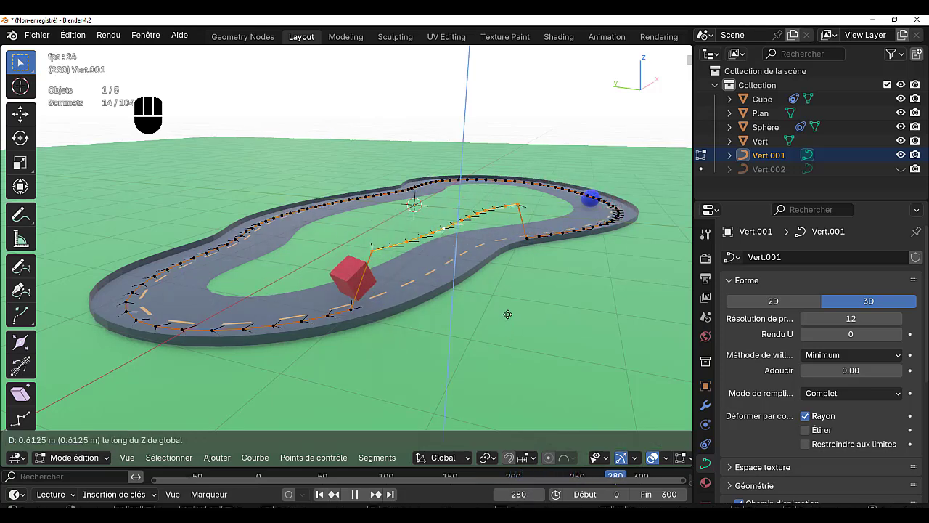
left_click(490, 295)
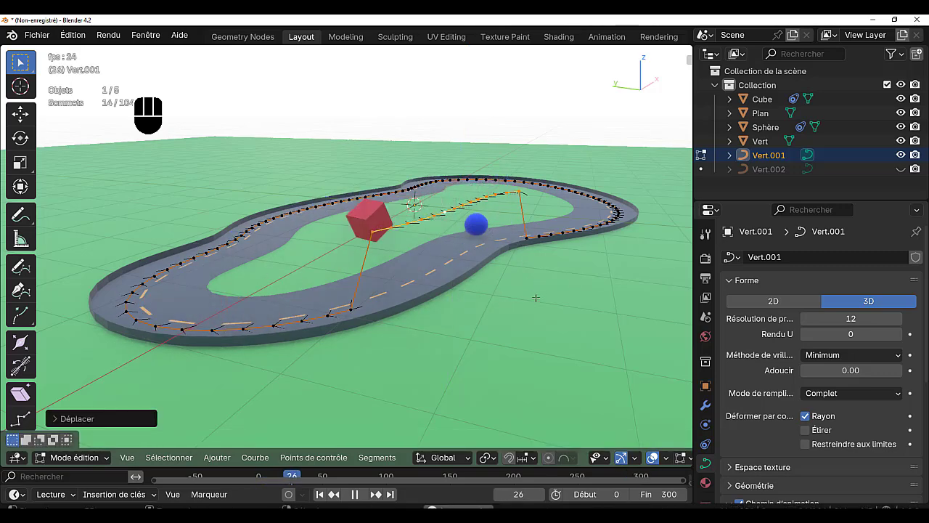
mouse_move(530, 363)
middle_mouse_down()
mouse_move(477, 373)
mouse_move(522, 368)
middle_mouse_up()
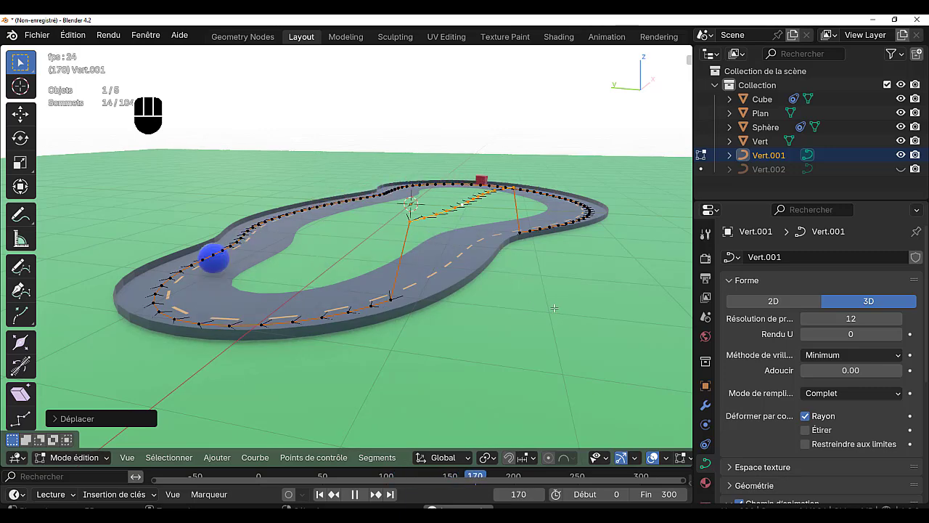
middle_click_drag(581, 323, 358, 111)
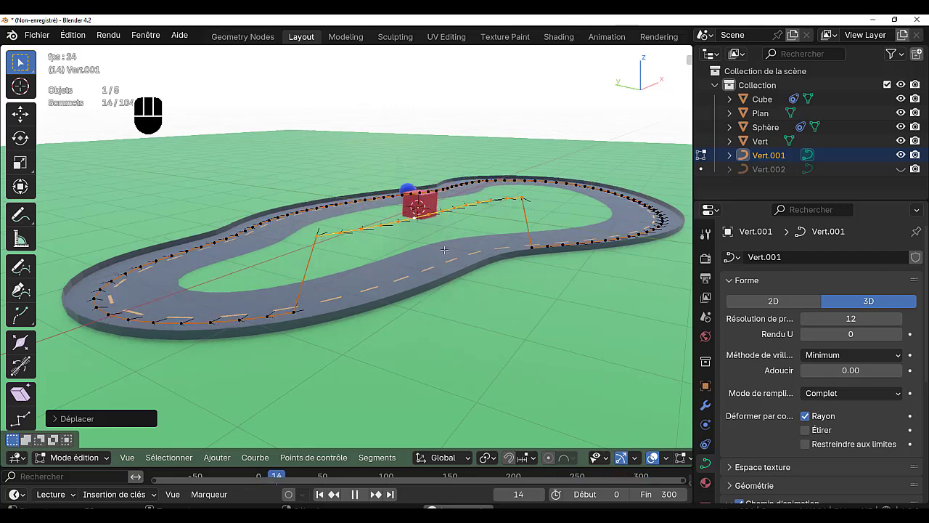
middle_click_drag(444, 249, 466, 281)
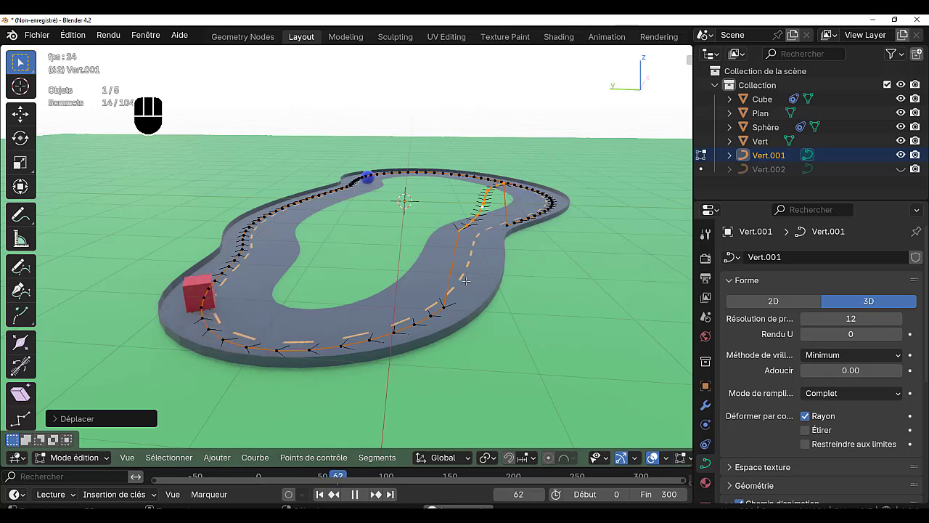
key("Tab")
key("Tab")
middle_click_drag(546, 305, 494, 292)
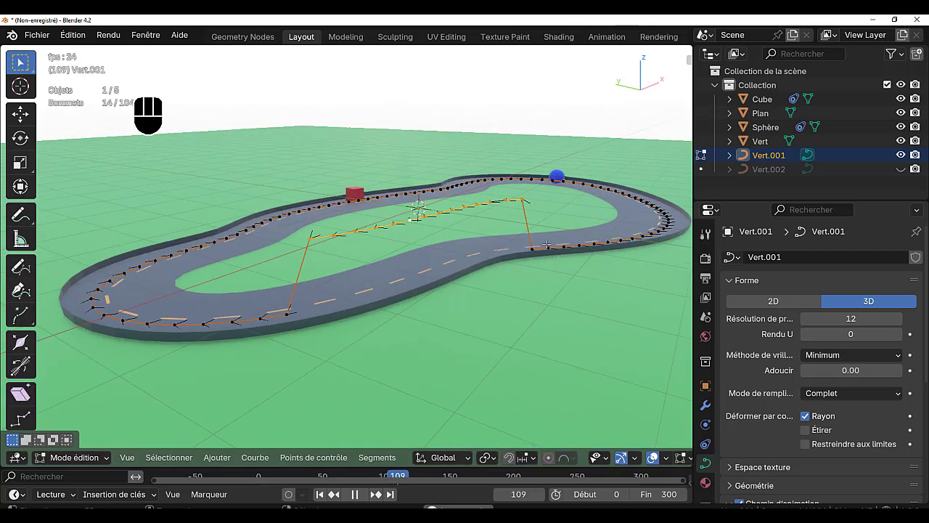
Step: Put the track mesh Vert into Edit mode and circle-select the stretch of road and border beneath the raised curve
key("Tab")
left_click(467, 270)
key("Tab")
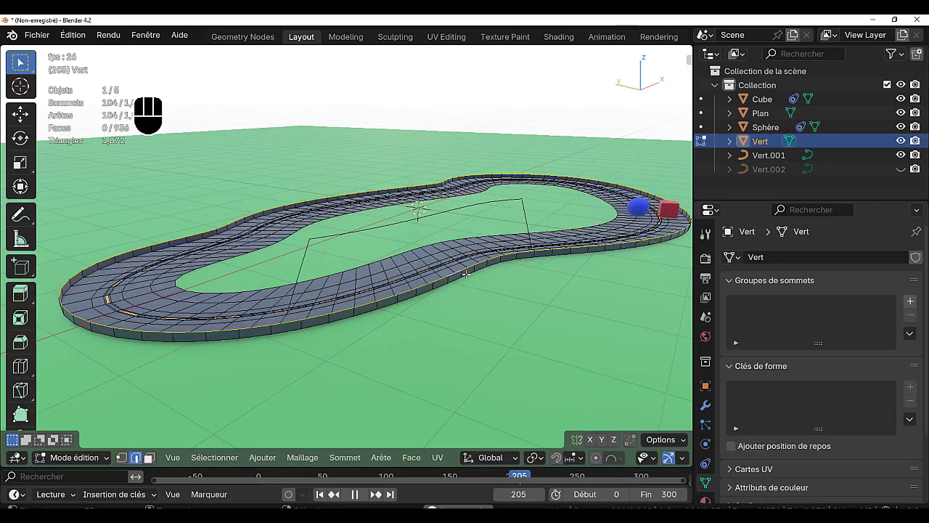
left_click(475, 290)
key("c")
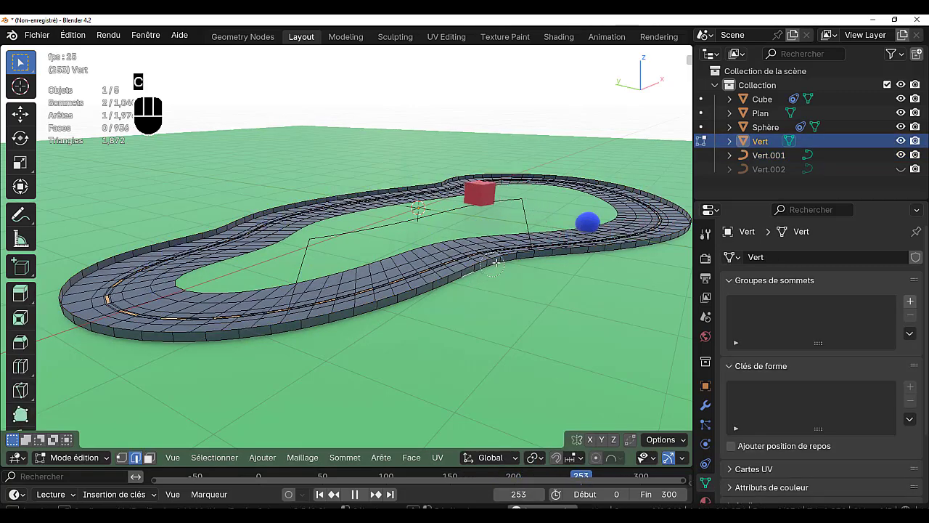
mouse_move(520, 249)
left_mouse_down()
mouse_move(400, 263)
mouse_move(370, 299)
mouse_move(318, 317)
left_mouse_up()
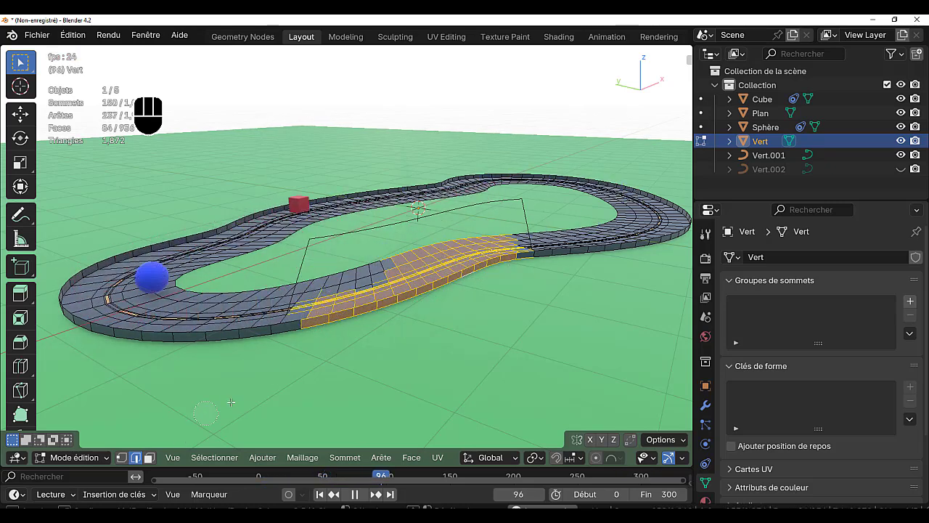
right_click(206, 413)
Step: Switch to face selection and extend the selection across the full road width and to both ends of the stretch
left_click(149, 457)
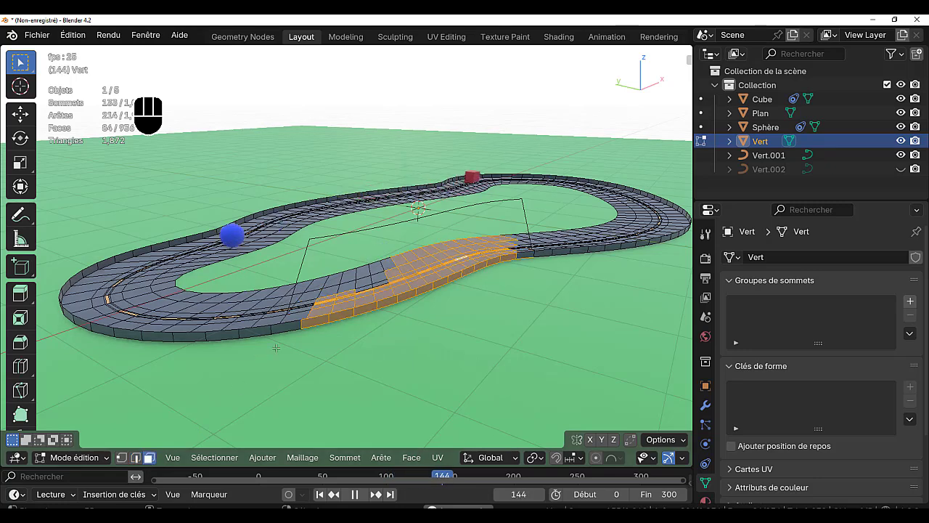
left_click_drag(307, 319, 321, 280)
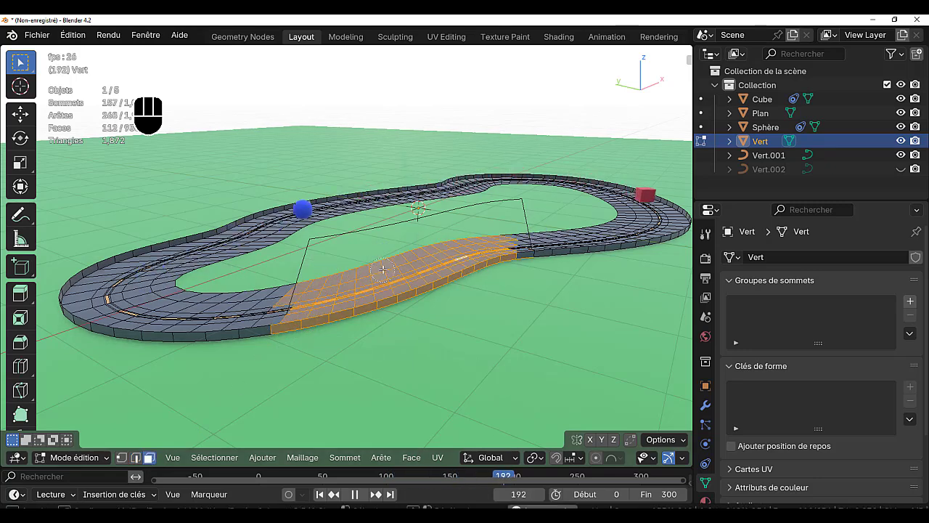
left_click(457, 252)
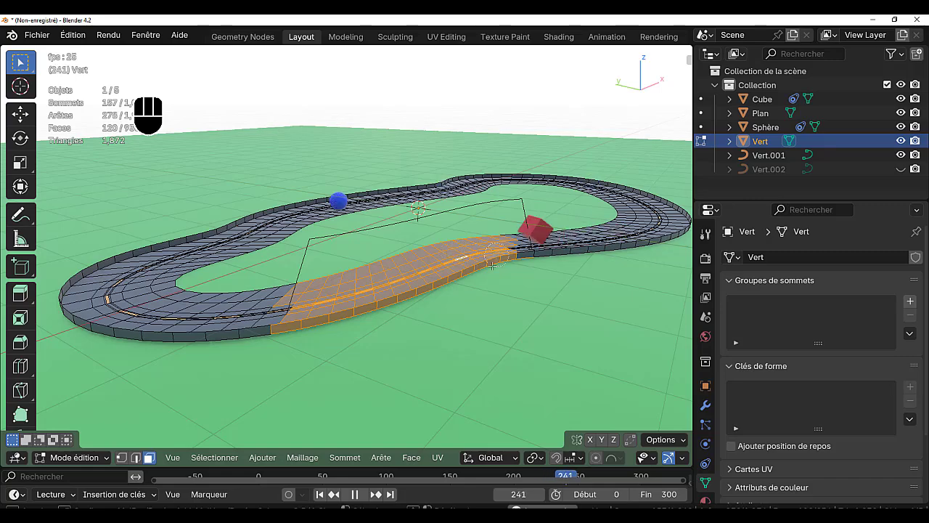
right_click(493, 315)
middle_click_drag(487, 336, 475, 359)
key("c")
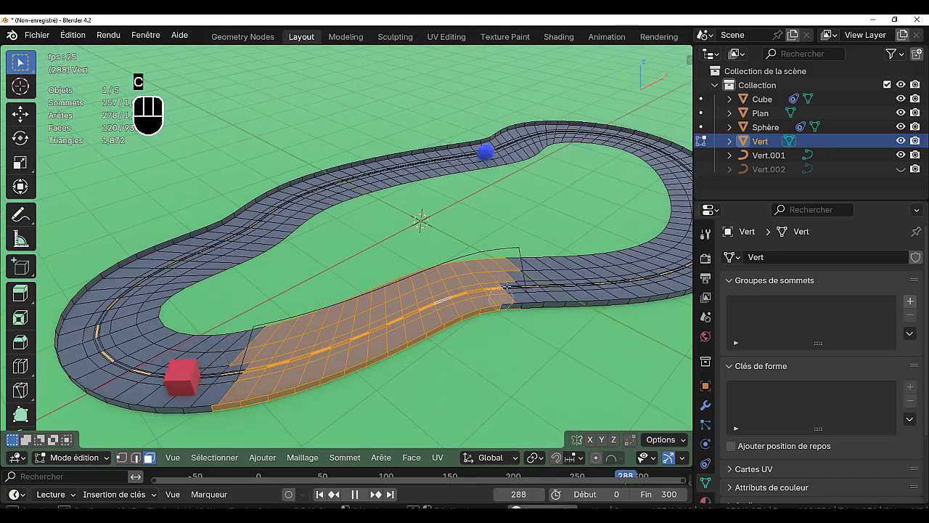
left_click(507, 281)
left_click(520, 298)
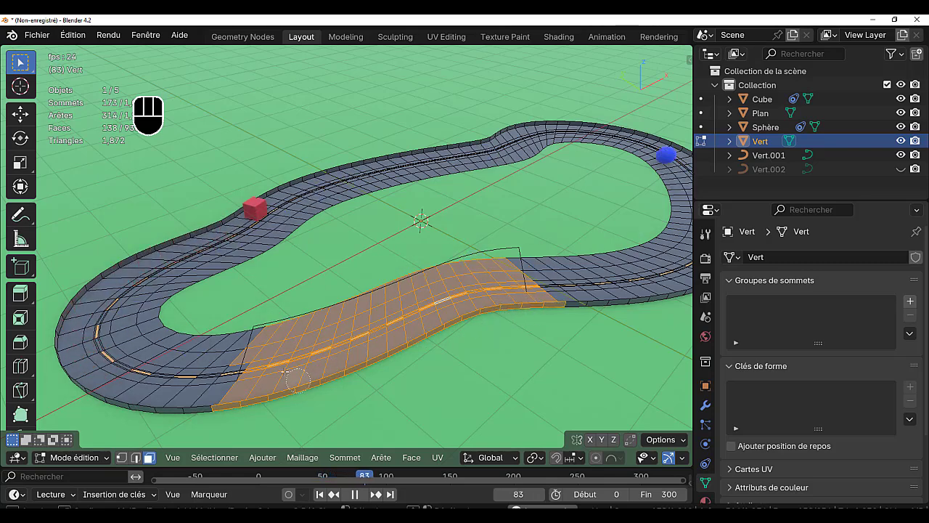
left_click_drag(249, 379, 218, 406)
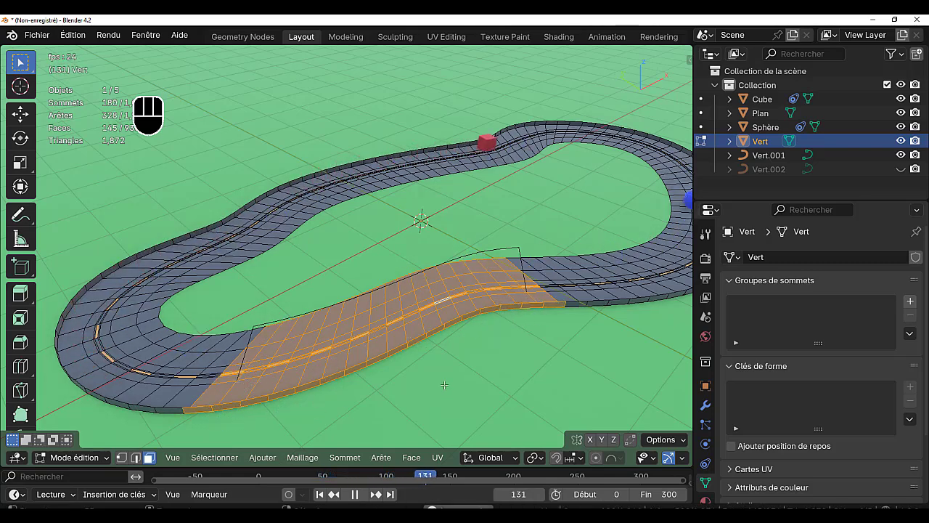
Step: Raise the selected track section along Z to about the height of the raised curve and return to Object mode
middle_click_drag(275, 415, 463, 342)
key("g")
key("z")
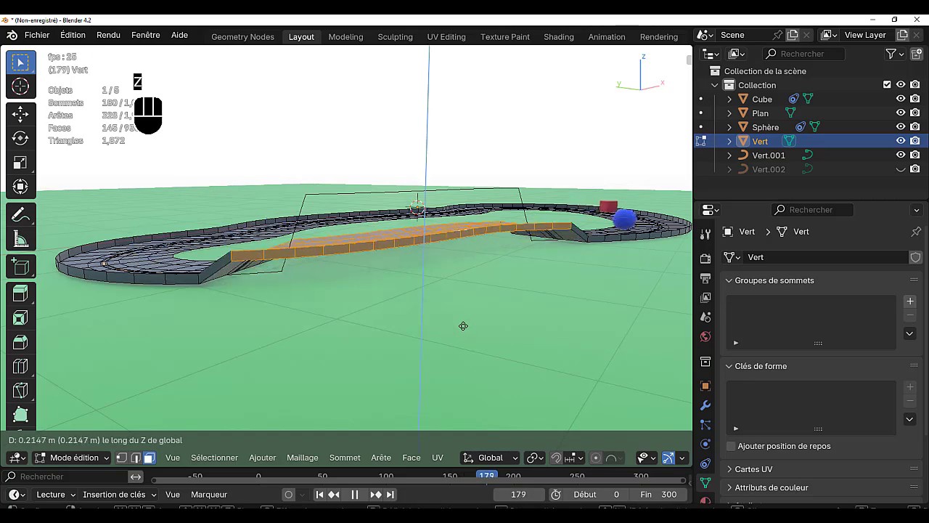
left_click(460, 284)
middle_click_drag(474, 294, 546, 342)
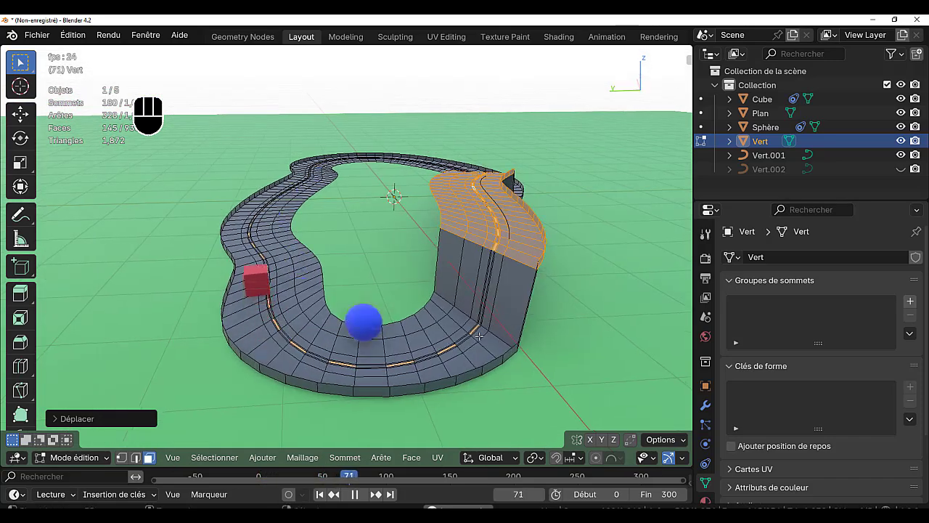
key("Tab")
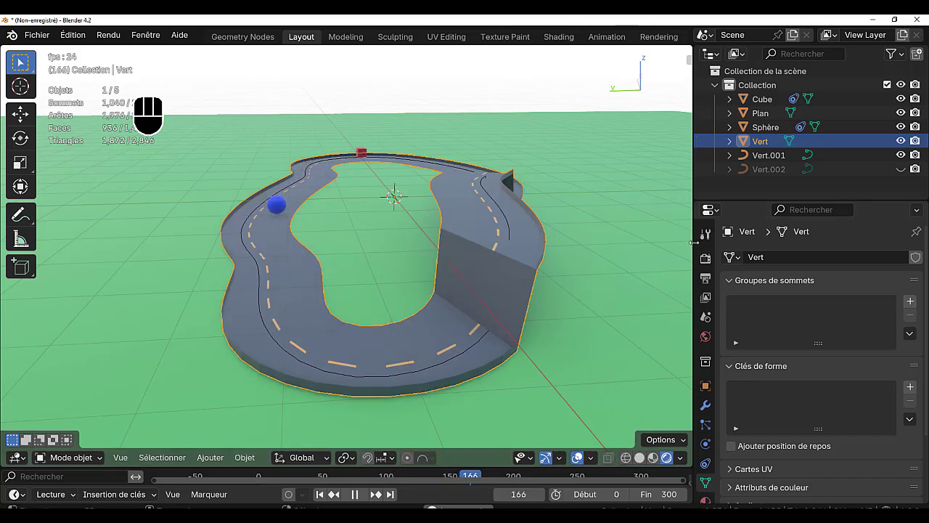
Step: Widen the 3D viewport by narrowing the side editors and view the raised track section from the side
left_click_drag(694, 242, 854, 242)
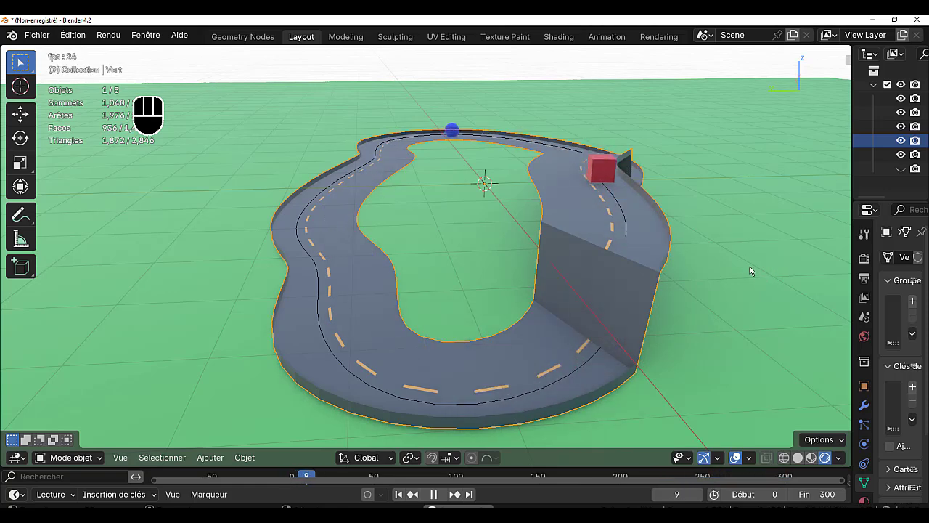
middle_click_drag(748, 273, 697, 258, "shift")
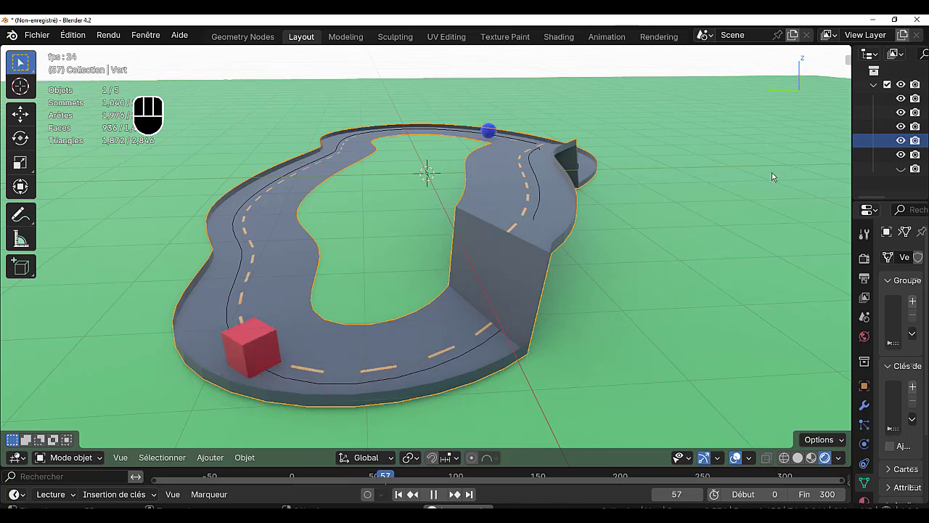
middle_click_drag(772, 176, 769, 128)
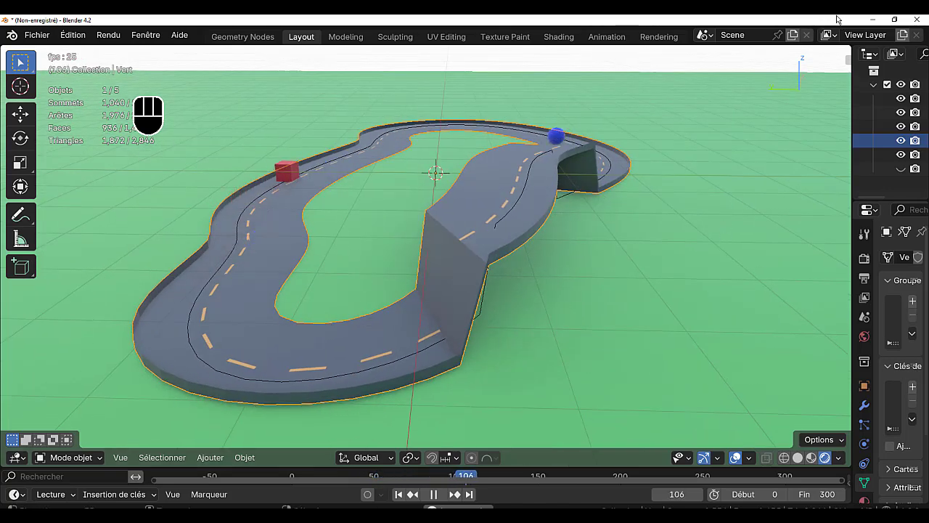